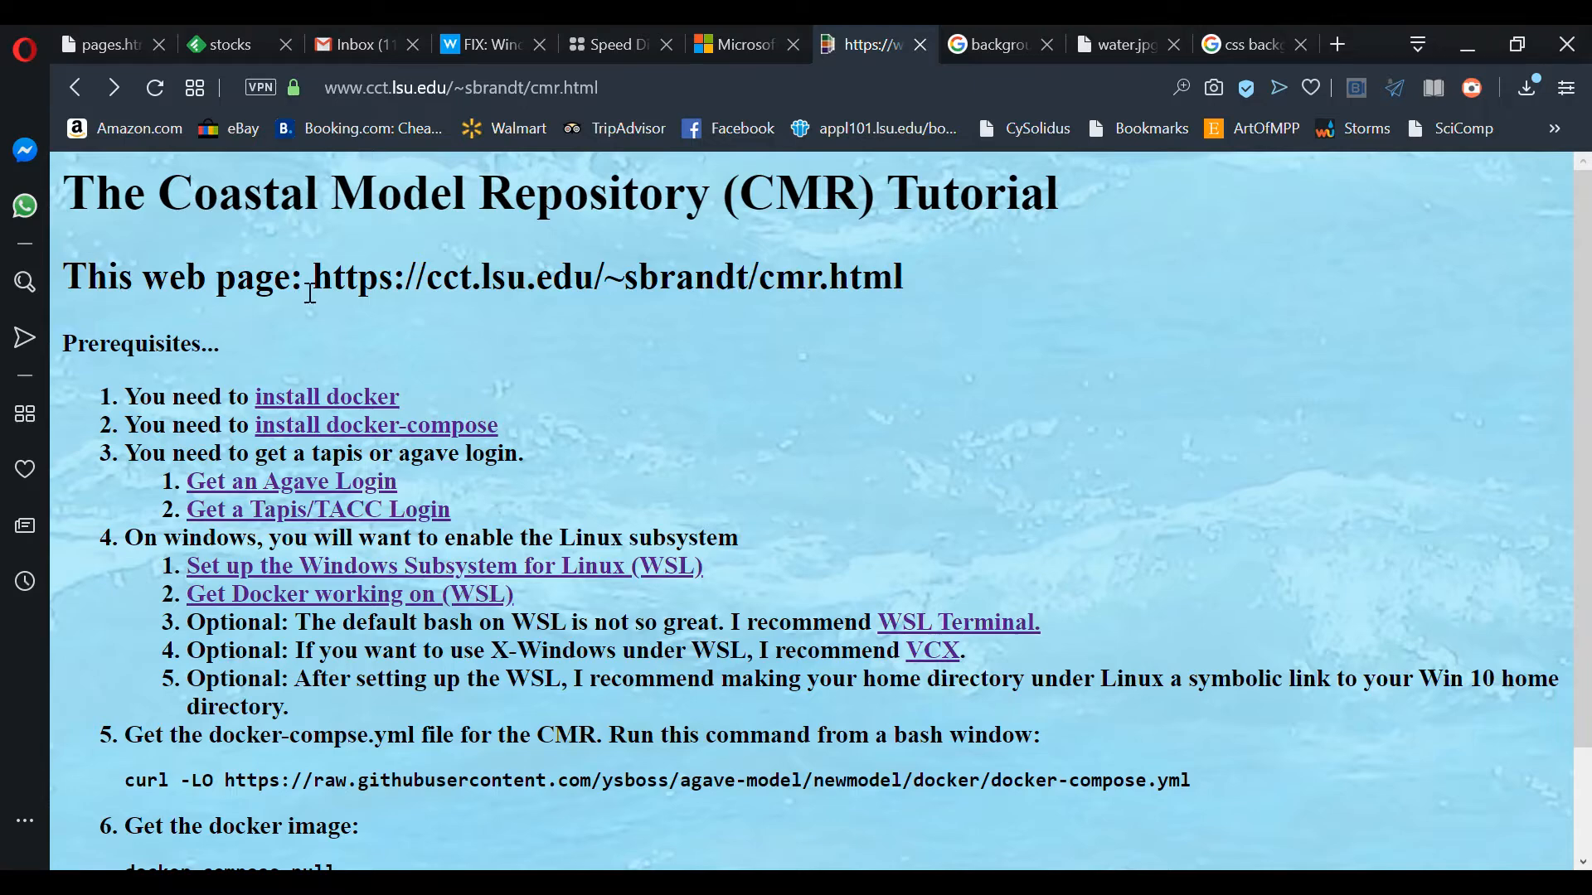
# Step: Review the CMR tutorial page in Opera, highlighting its URL and scrolling through the instructions
pyautogui.moveTo(314, 277); pyautogui.dragTo(916, 283)
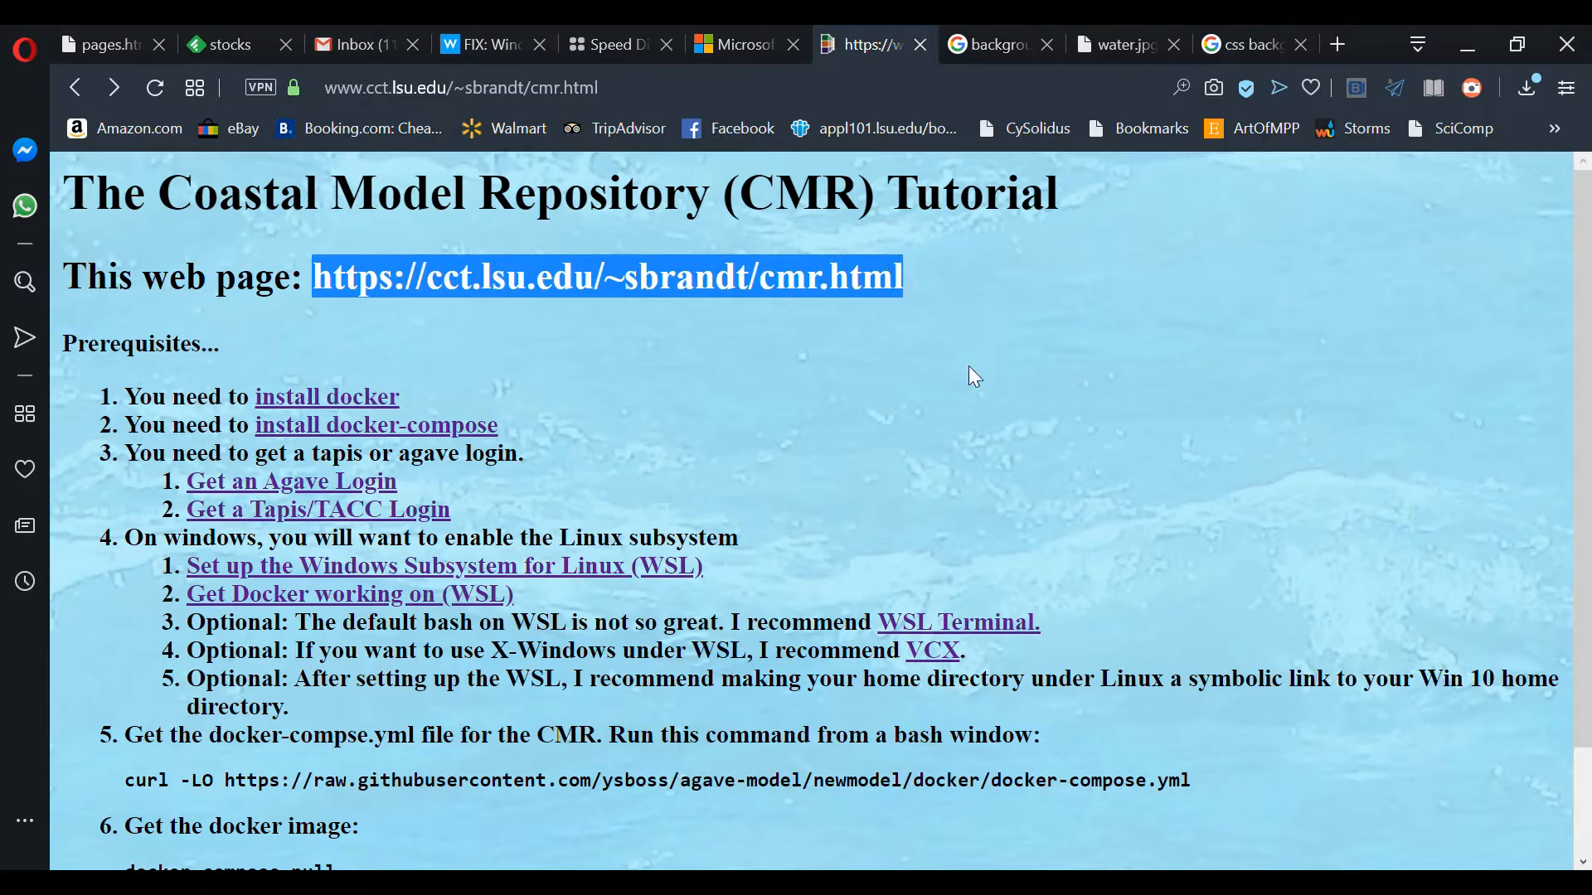
pyautogui.click(969, 368)
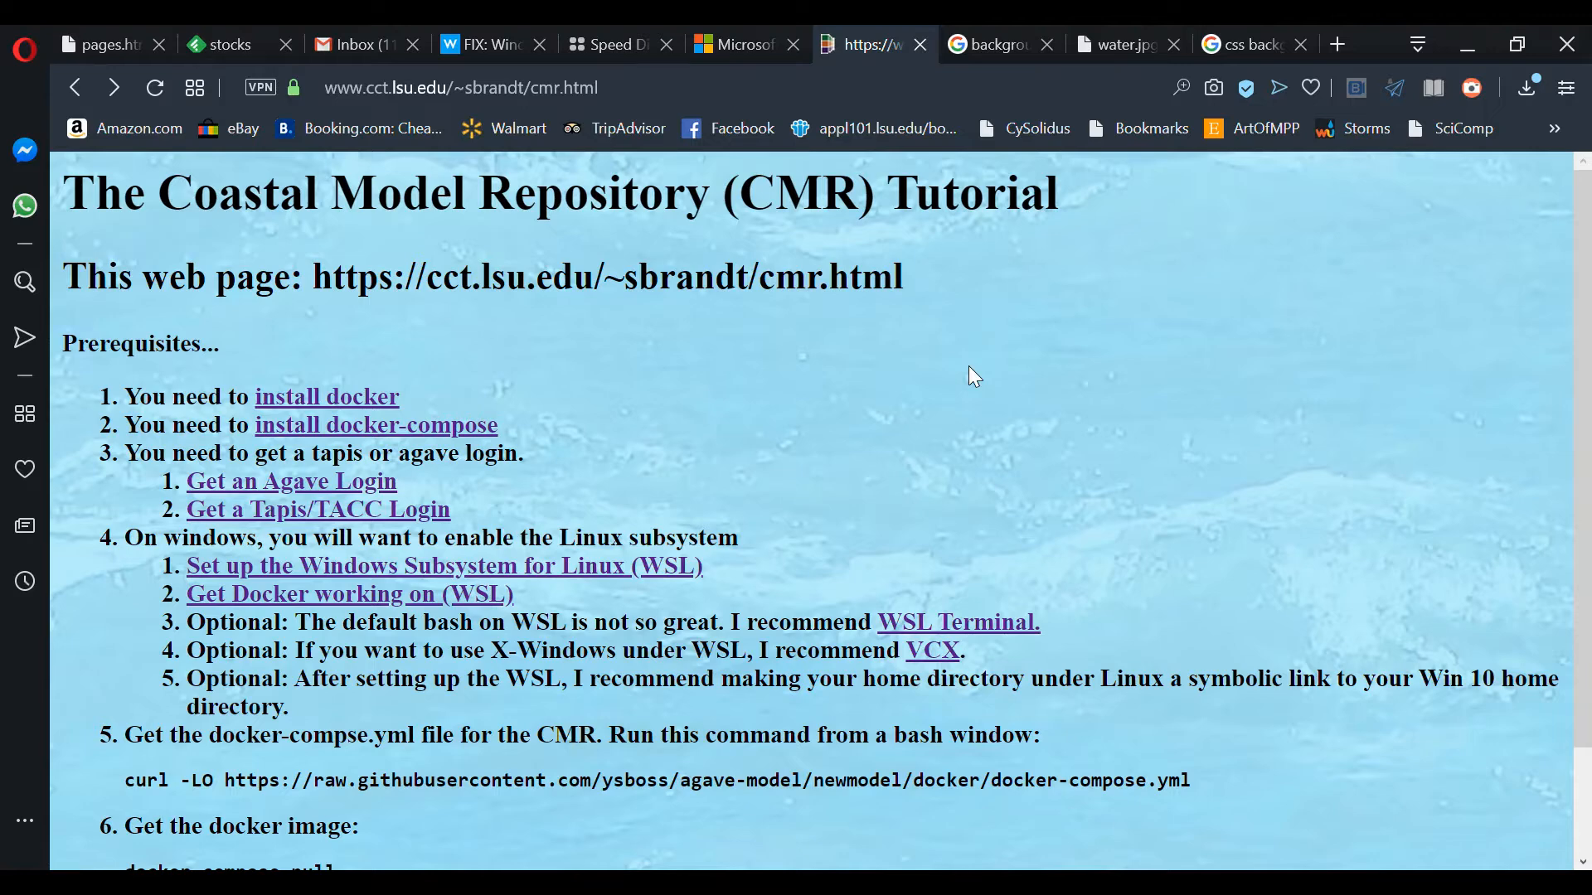
pyautogui.scroll(-2, 864, 427)
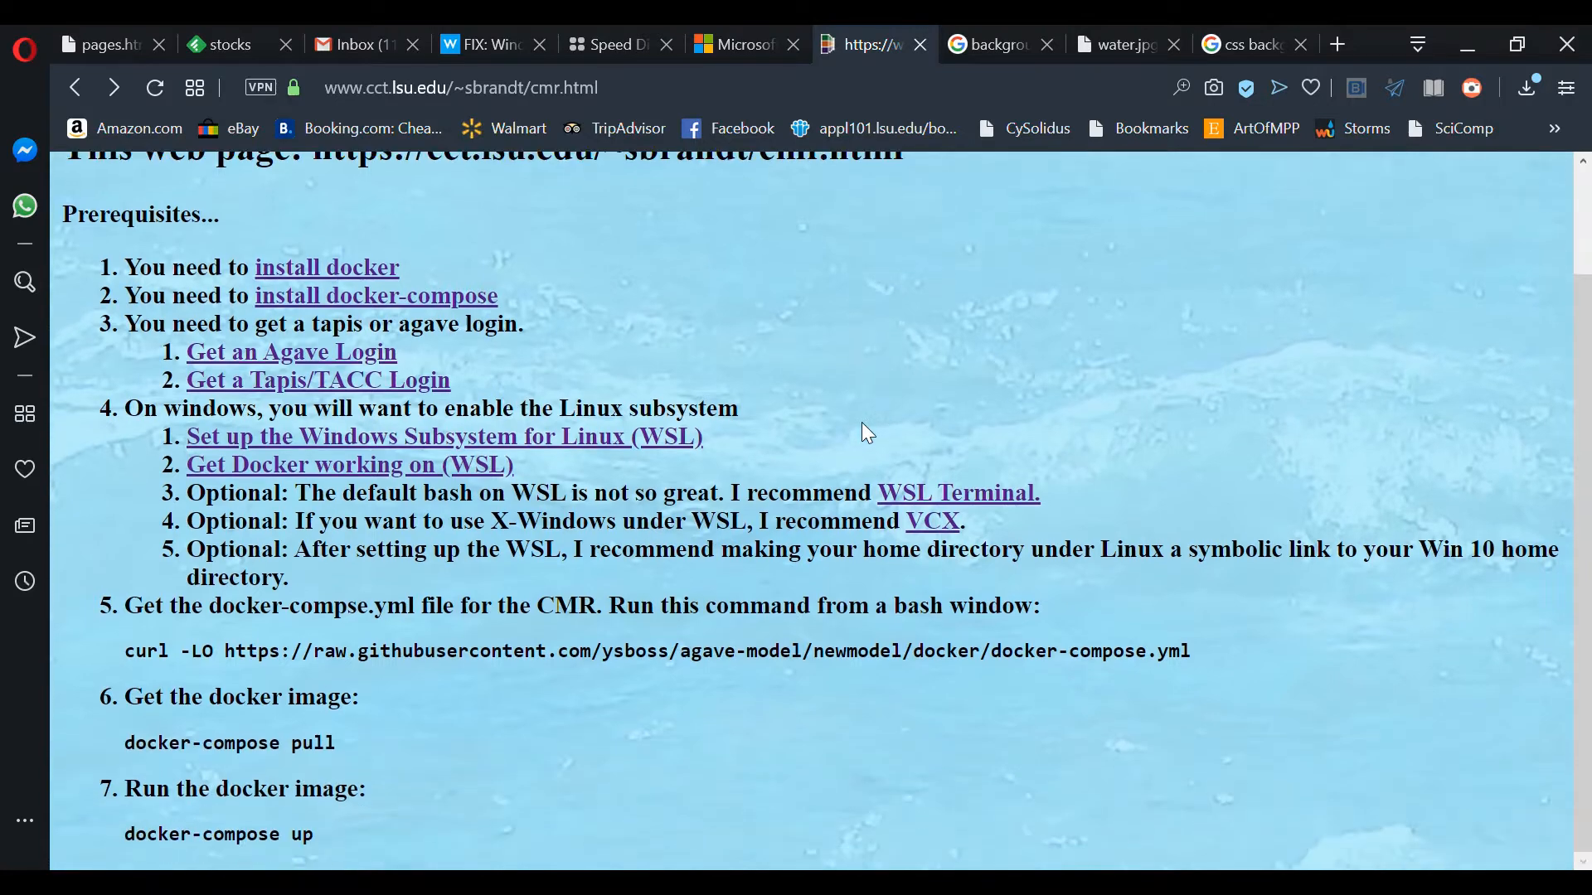
pyautogui.scroll(2, 606, 321)
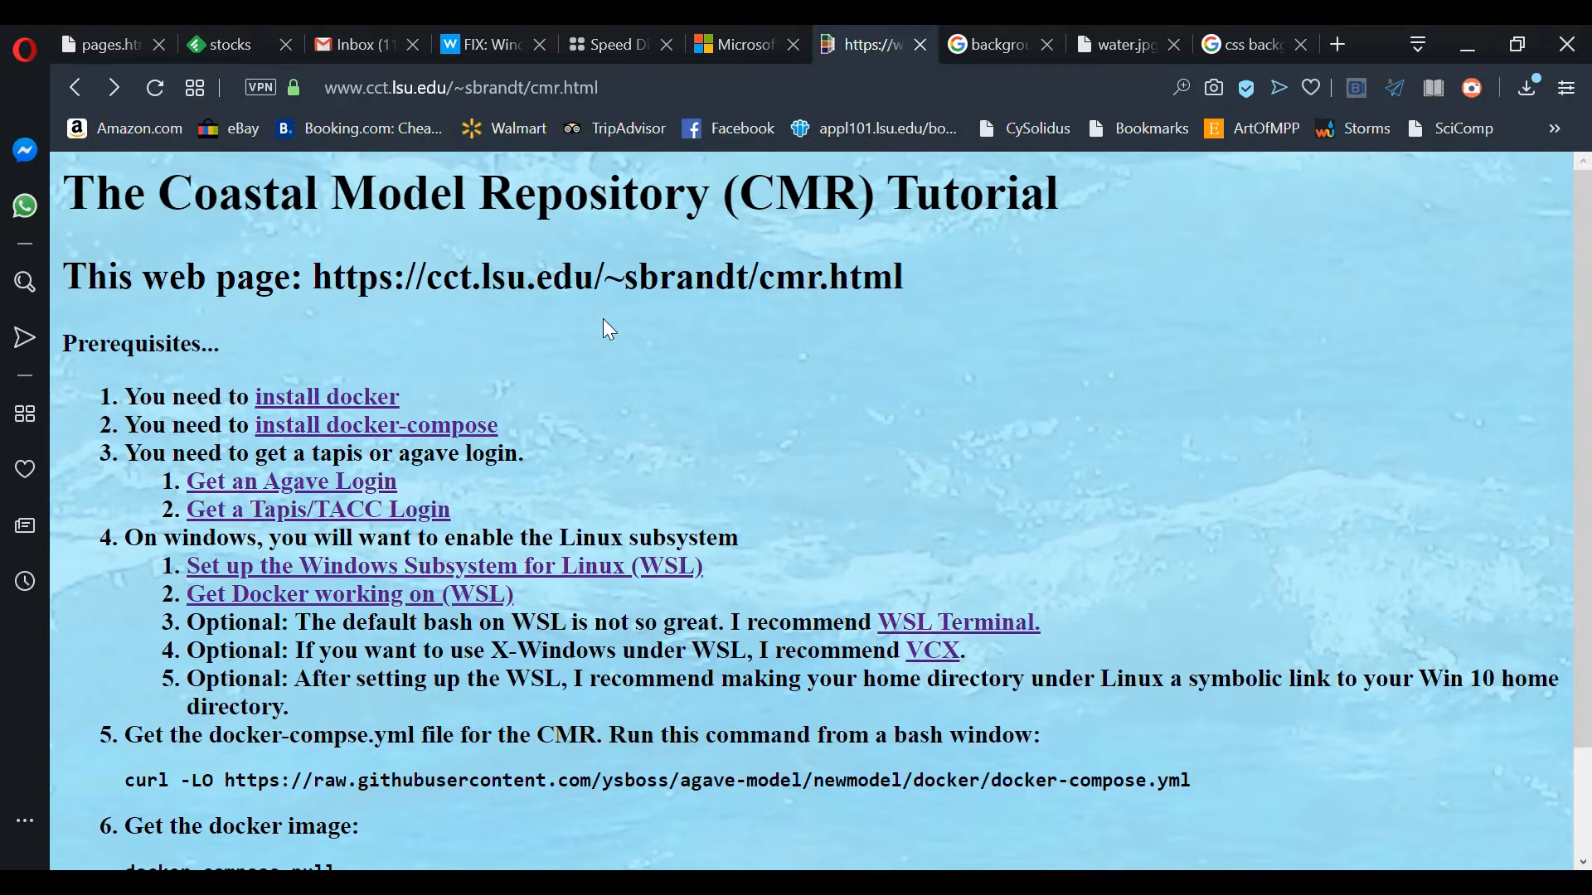
pyautogui.scroll(-2, 690, 449)
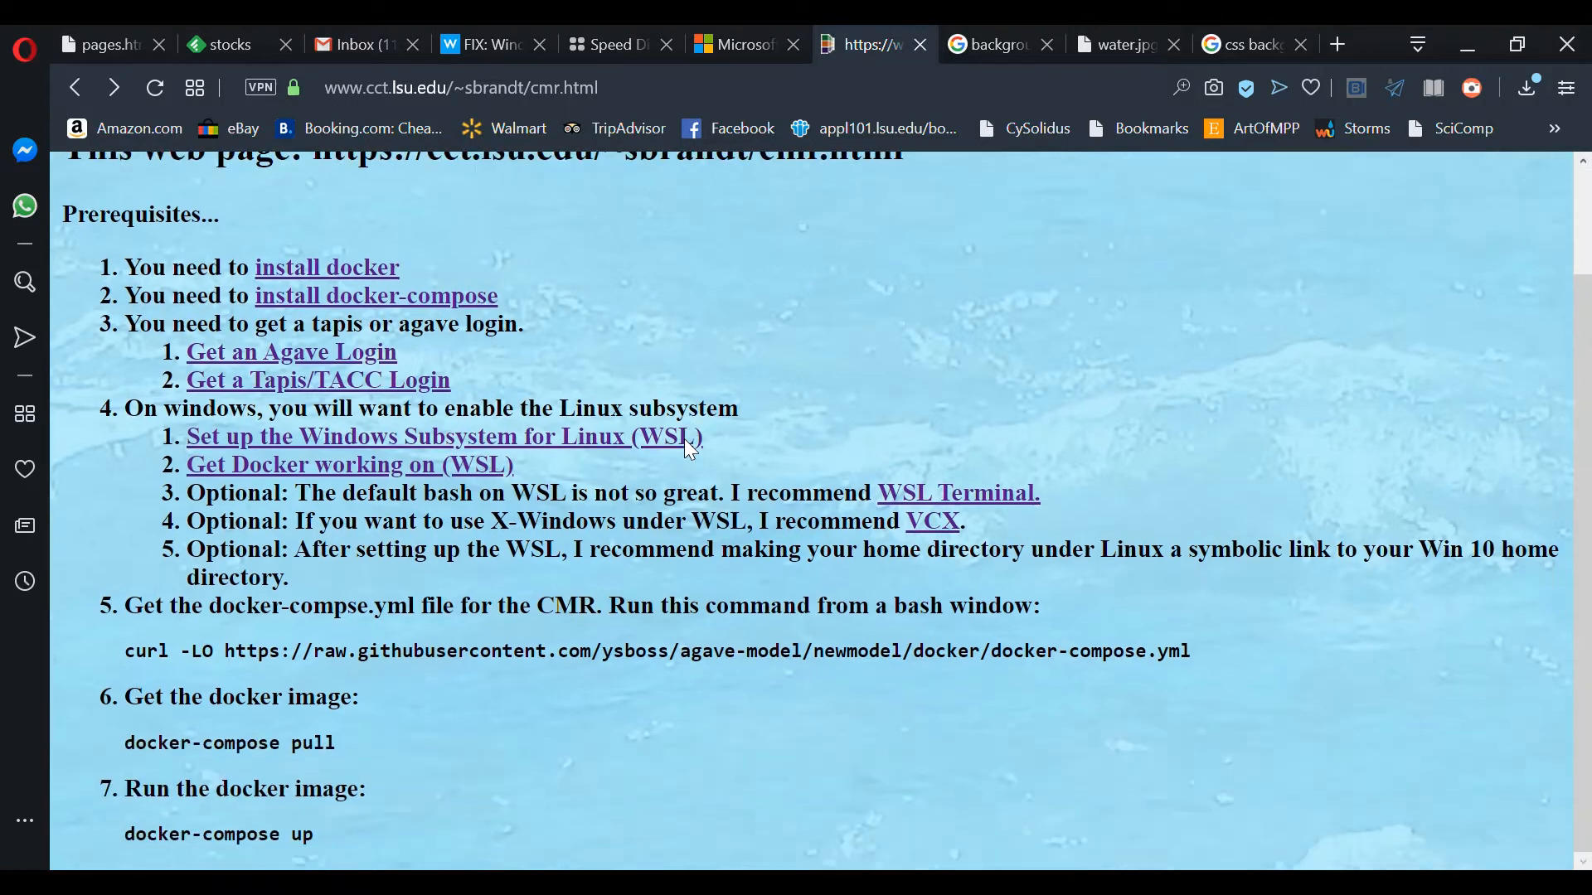
pyautogui.scroll(2, 690, 450)
pyautogui.scroll(-2, 690, 450)
pyautogui.scroll(2, 691, 450)
pyautogui.scroll(-2, 692, 451)
pyautogui.scroll(2, 392, 669)
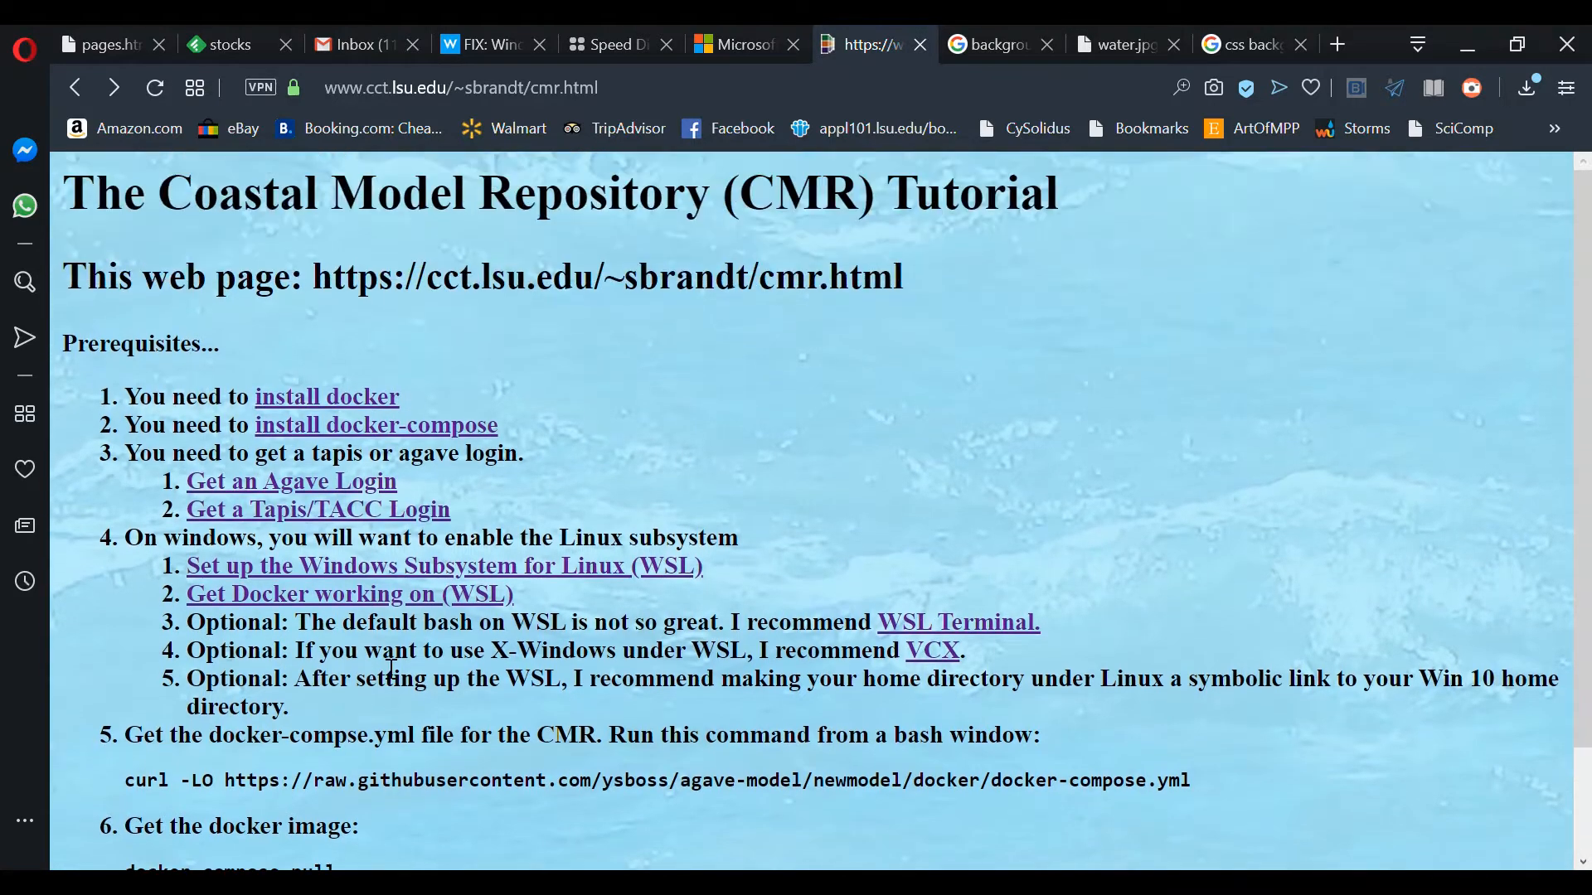
pyautogui.scroll(-2, 391, 670)
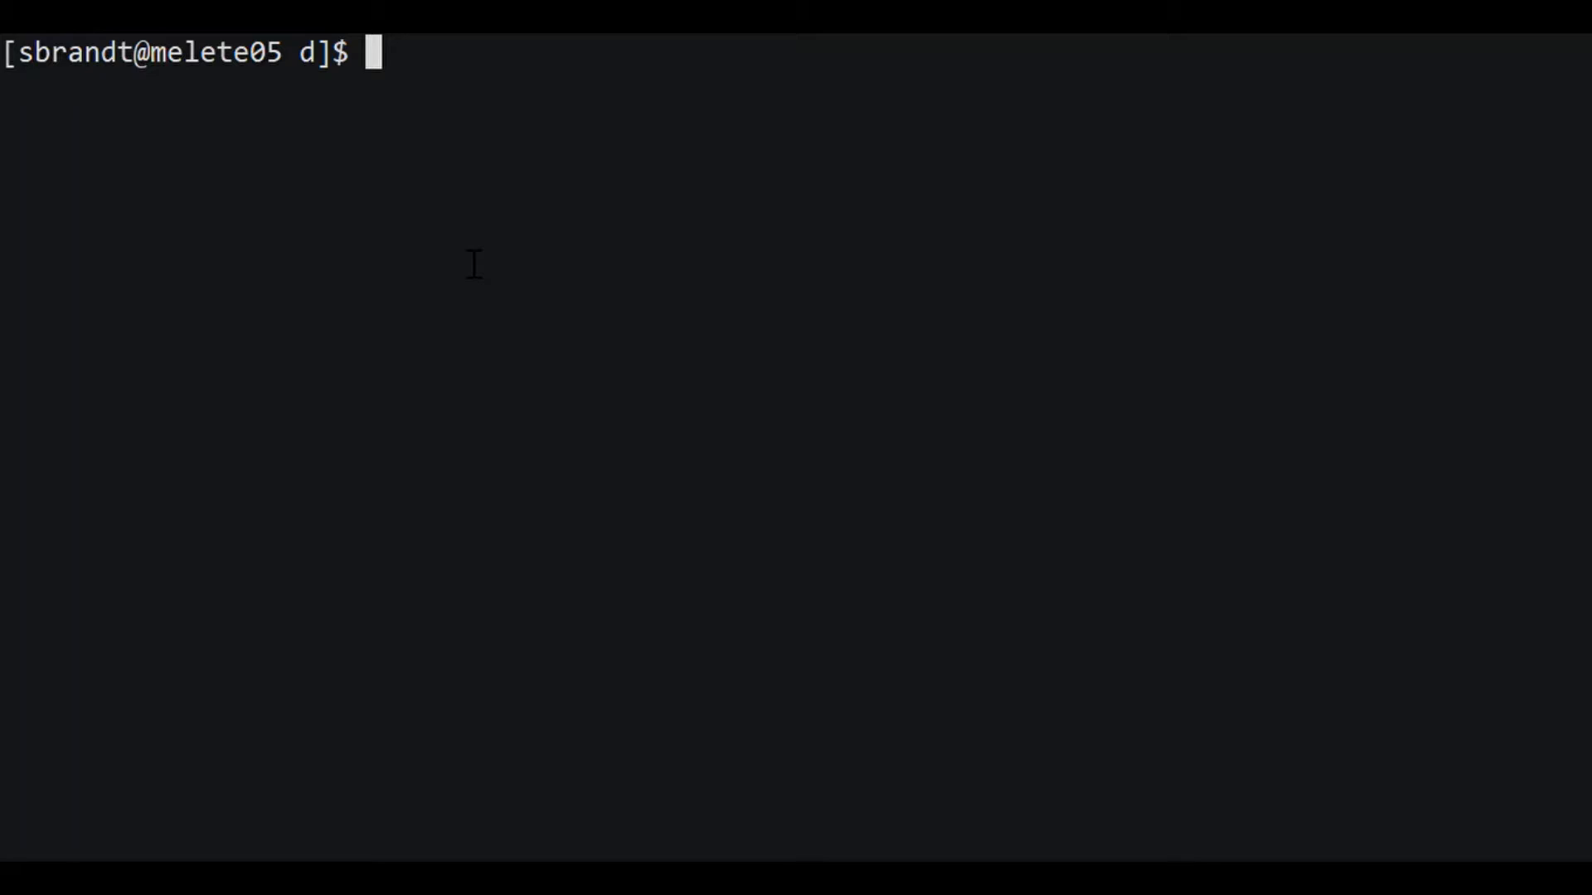
# Step: Recall the curl -LO docker-compose.yml command from shell history and run it
pyautogui.write('/curl')
pyautogui.press('Return')
pyautogui.write('/')
pyautogui.press('Return')
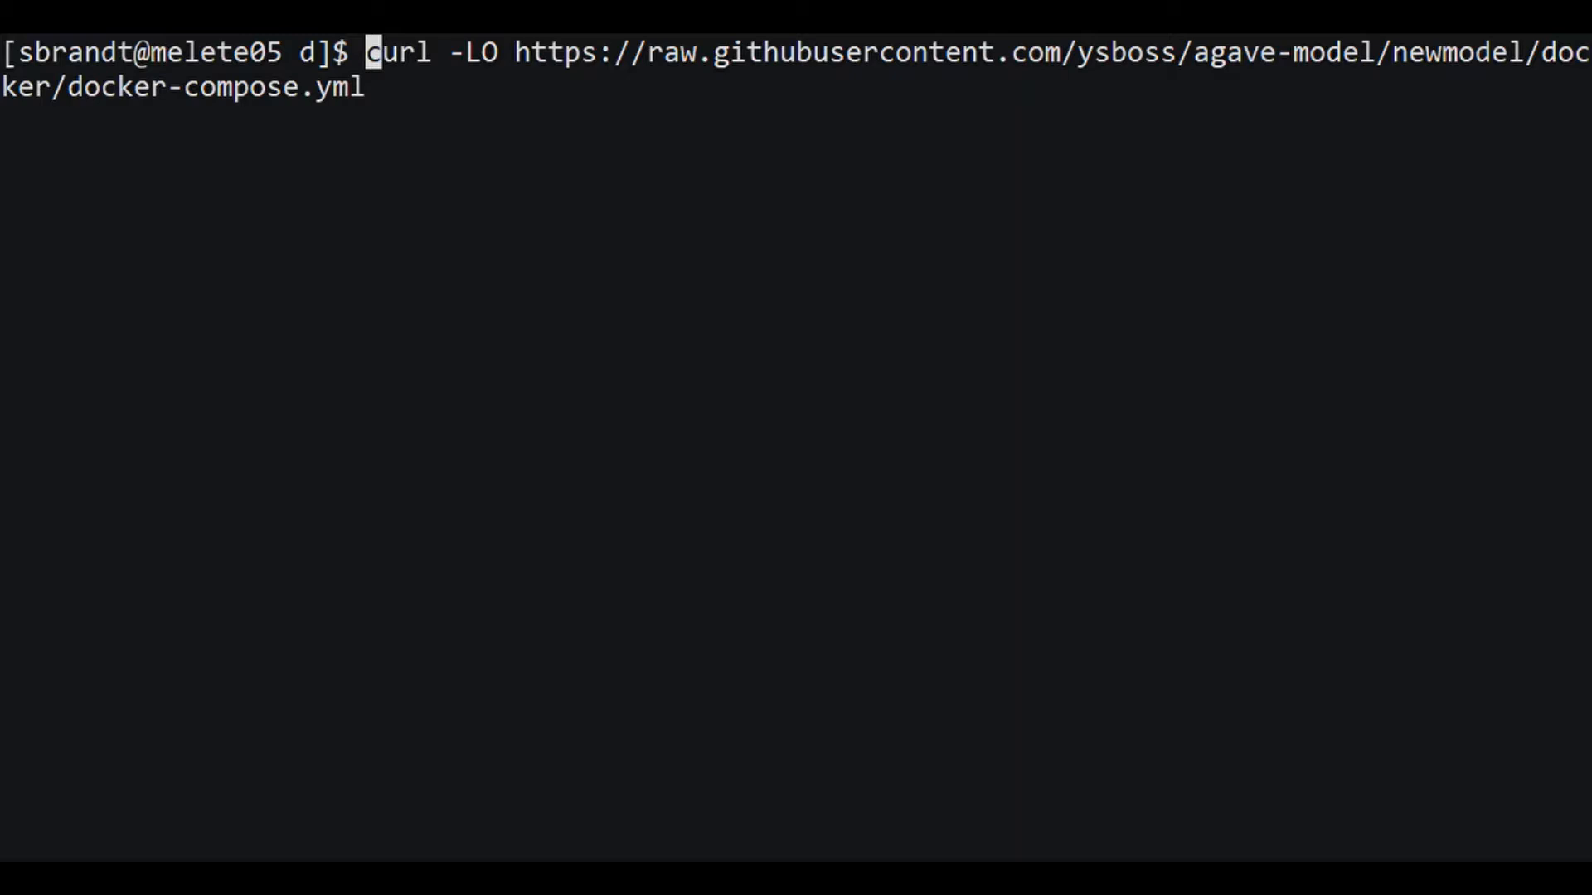
pyautogui.press('Return')
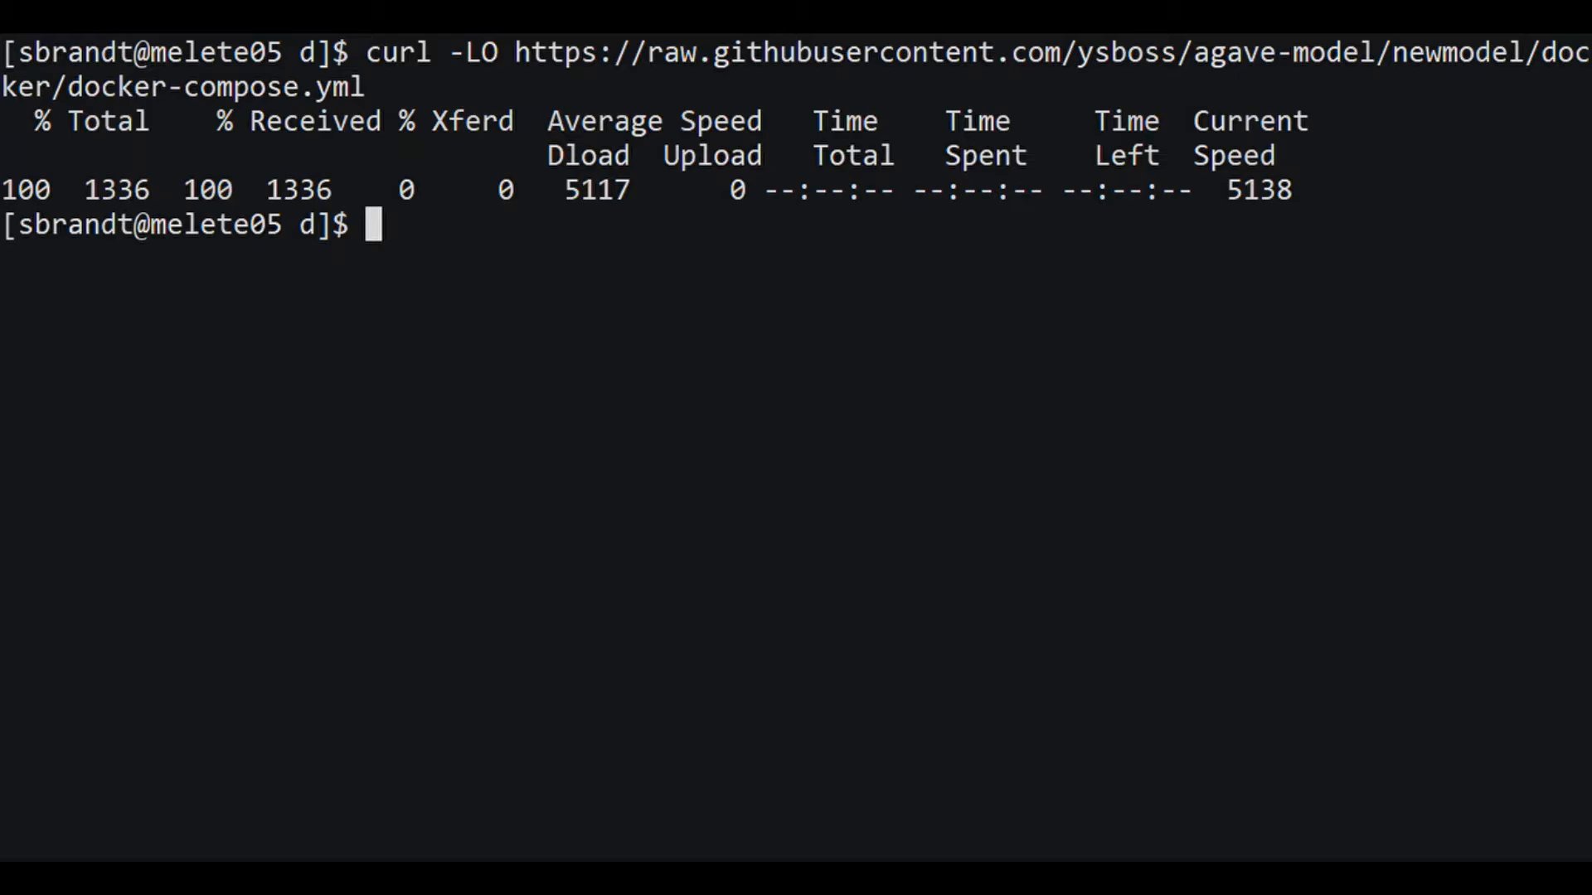
# Step: Open docker-compose.yml in vi and go to its first line
pyautogui.write('vi docker-compose.yml')
pyautogui.press('Return')
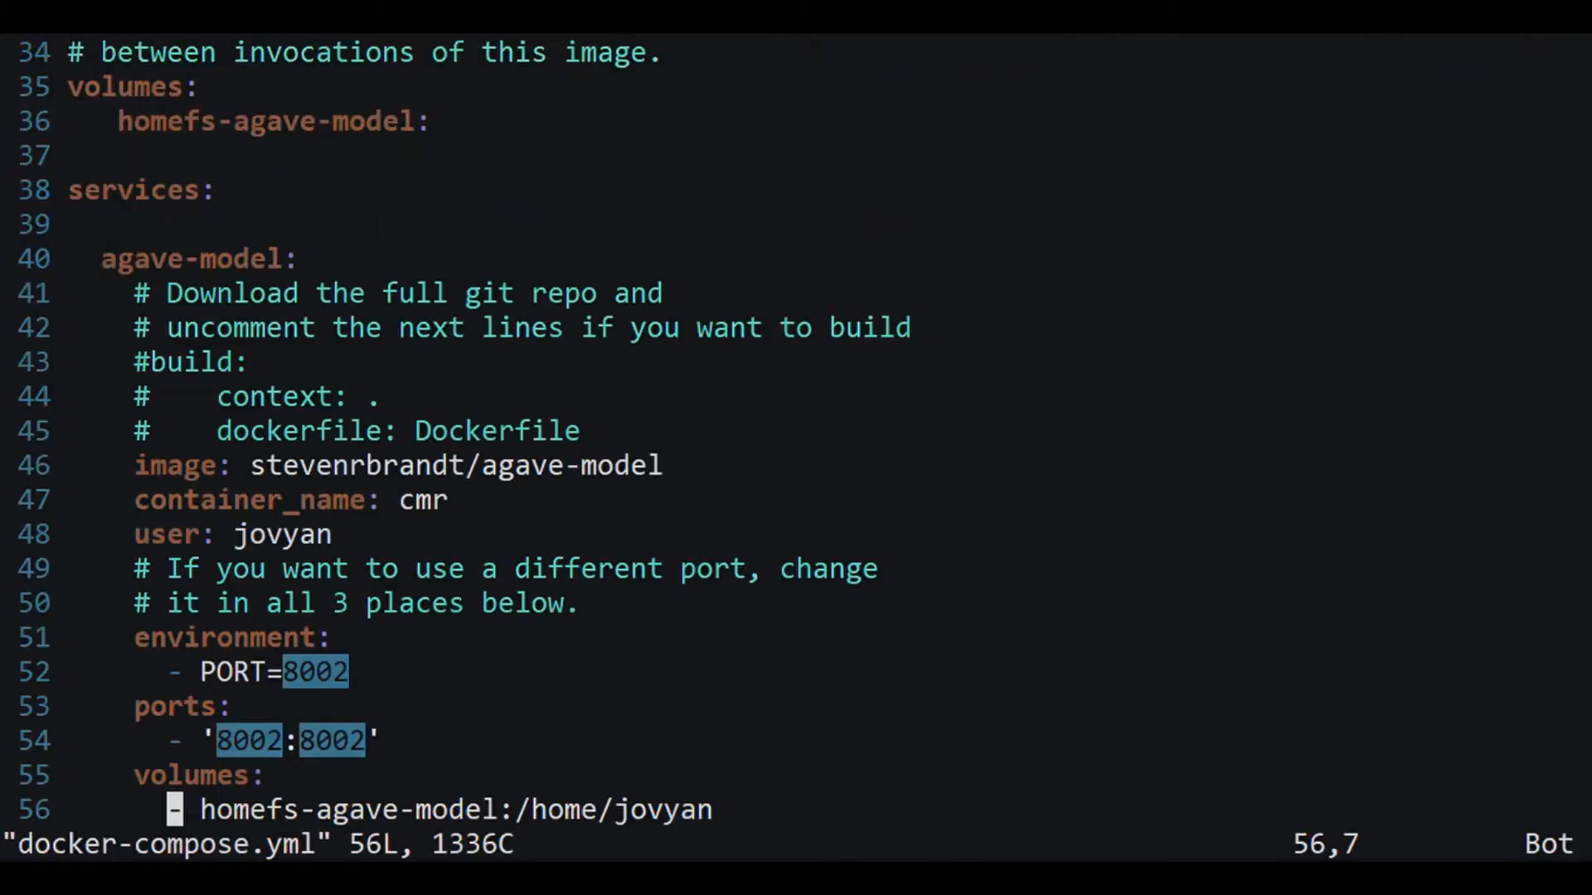
pyautogui.write(':1')
pyautogui.press('Return')
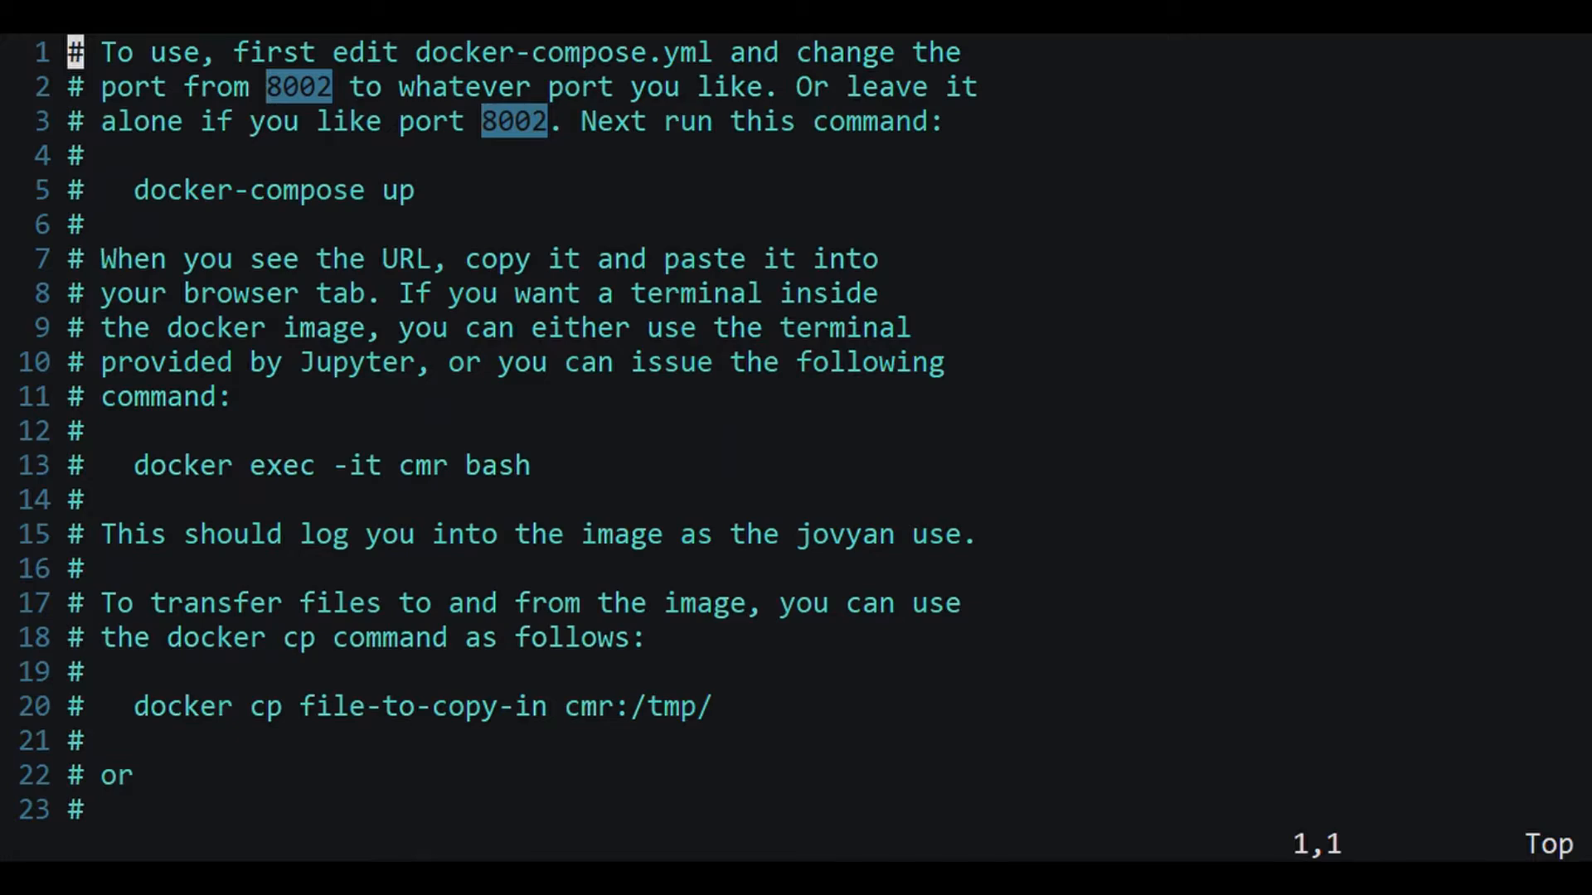
# Step: Read the usage comments down to the port 8002 notes and highlight the docker exec -it cmr bash command
pyautogui.press('j')
pyautogui.press('j')
pyautogui.press('j')
pyautogui.press('j')
pyautogui.press('j')
pyautogui.press('j')
pyautogui.press('j')
pyautogui.press('j')
pyautogui.press('j')
pyautogui.press('j')
pyautogui.press('j')
pyautogui.press('j')
pyautogui.press('j')
pyautogui.press('j')
pyautogui.press('j')
pyautogui.press('j')
pyautogui.press('j')
pyautogui.press('j')
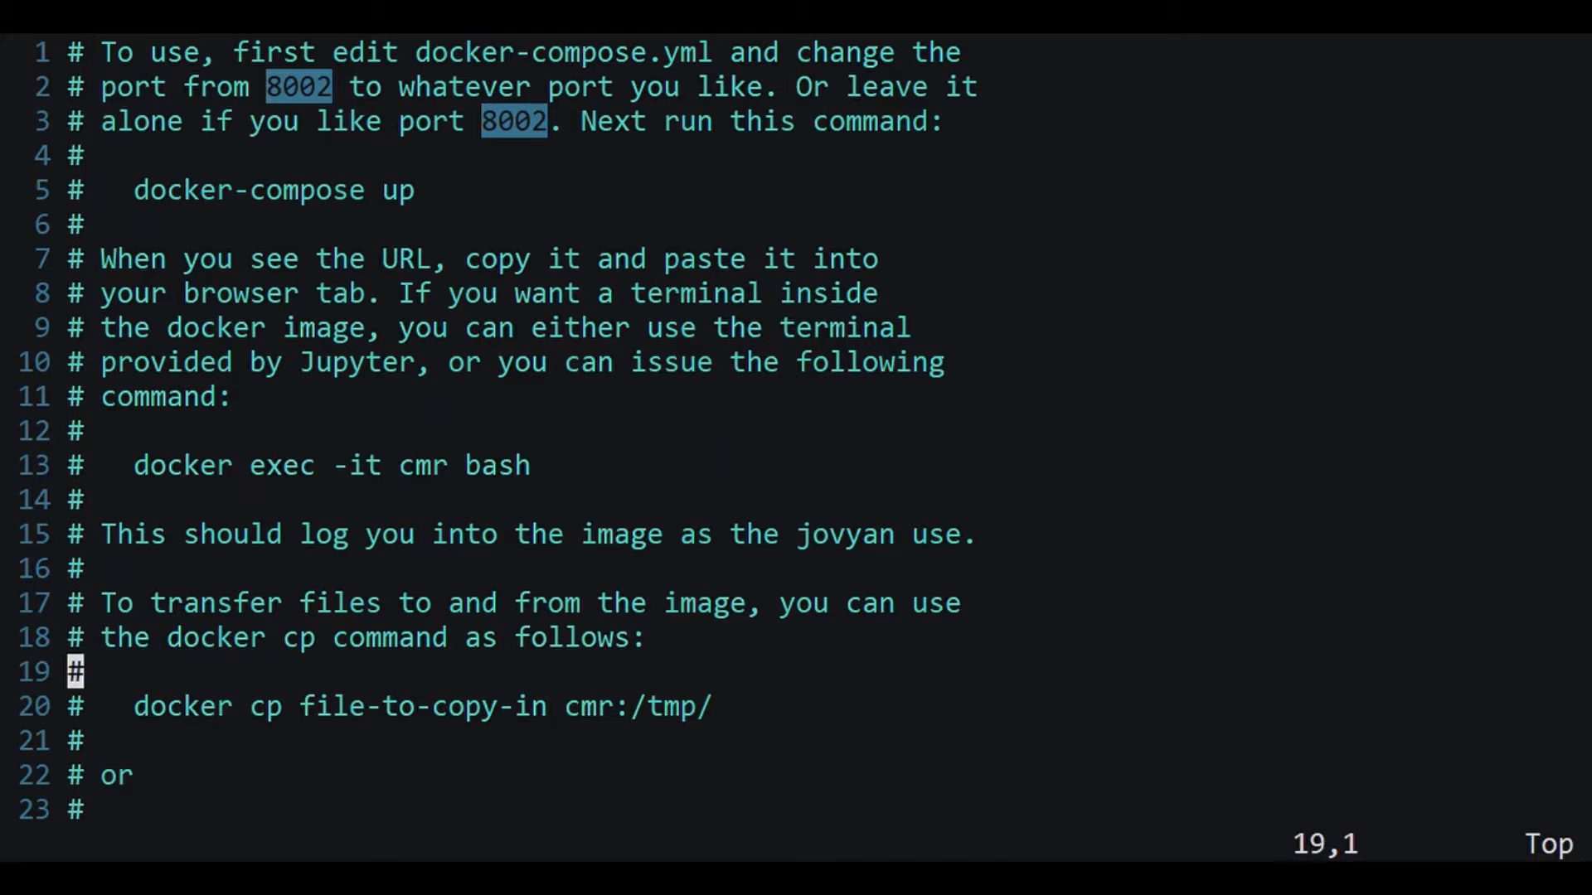
pyautogui.press('j')
pyautogui.press('j')
pyautogui.press('j')
pyautogui.press('j')
pyautogui.press('j')
pyautogui.press('j')
pyautogui.press('j')
pyautogui.press('k')
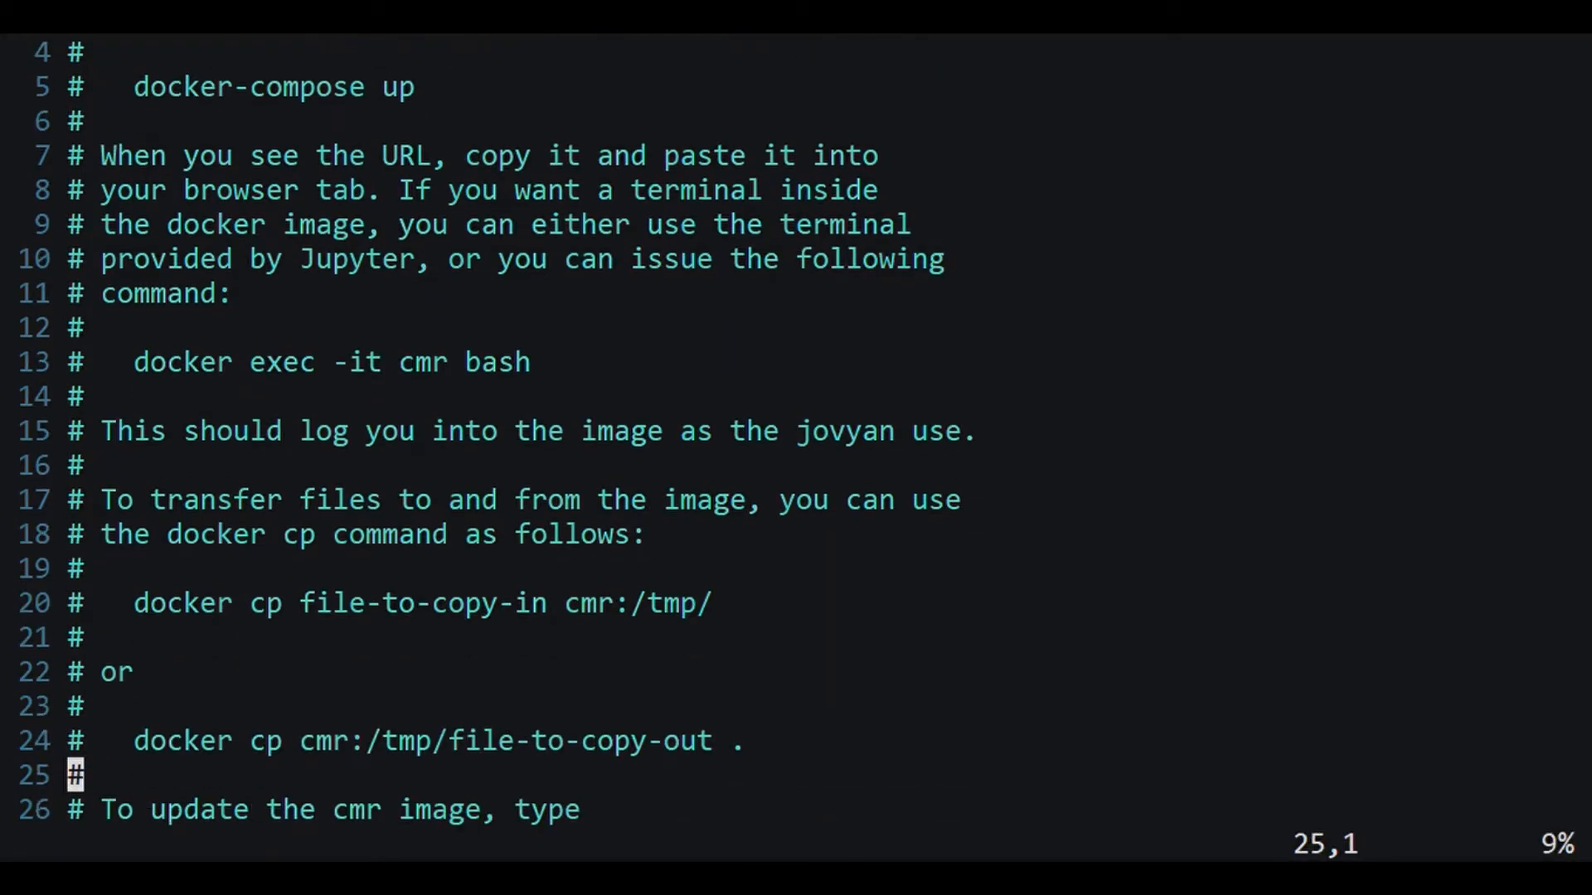
pyautogui.press('k')
pyautogui.press('k')
pyautogui.press('k')
pyautogui.press('k')
pyautogui.press('k')
pyautogui.press('k')
pyautogui.press('k')
pyautogui.press('k')
pyautogui.press('k')
pyautogui.press('k')
pyautogui.press('k')
pyautogui.press('k')
pyautogui.press('k')
pyautogui.press('k')
pyautogui.press('k')
pyautogui.press('k')
pyautogui.press('k')
pyautogui.press('k')
pyautogui.press('k')
pyautogui.press('k')
pyautogui.press('j')
pyautogui.press('j')
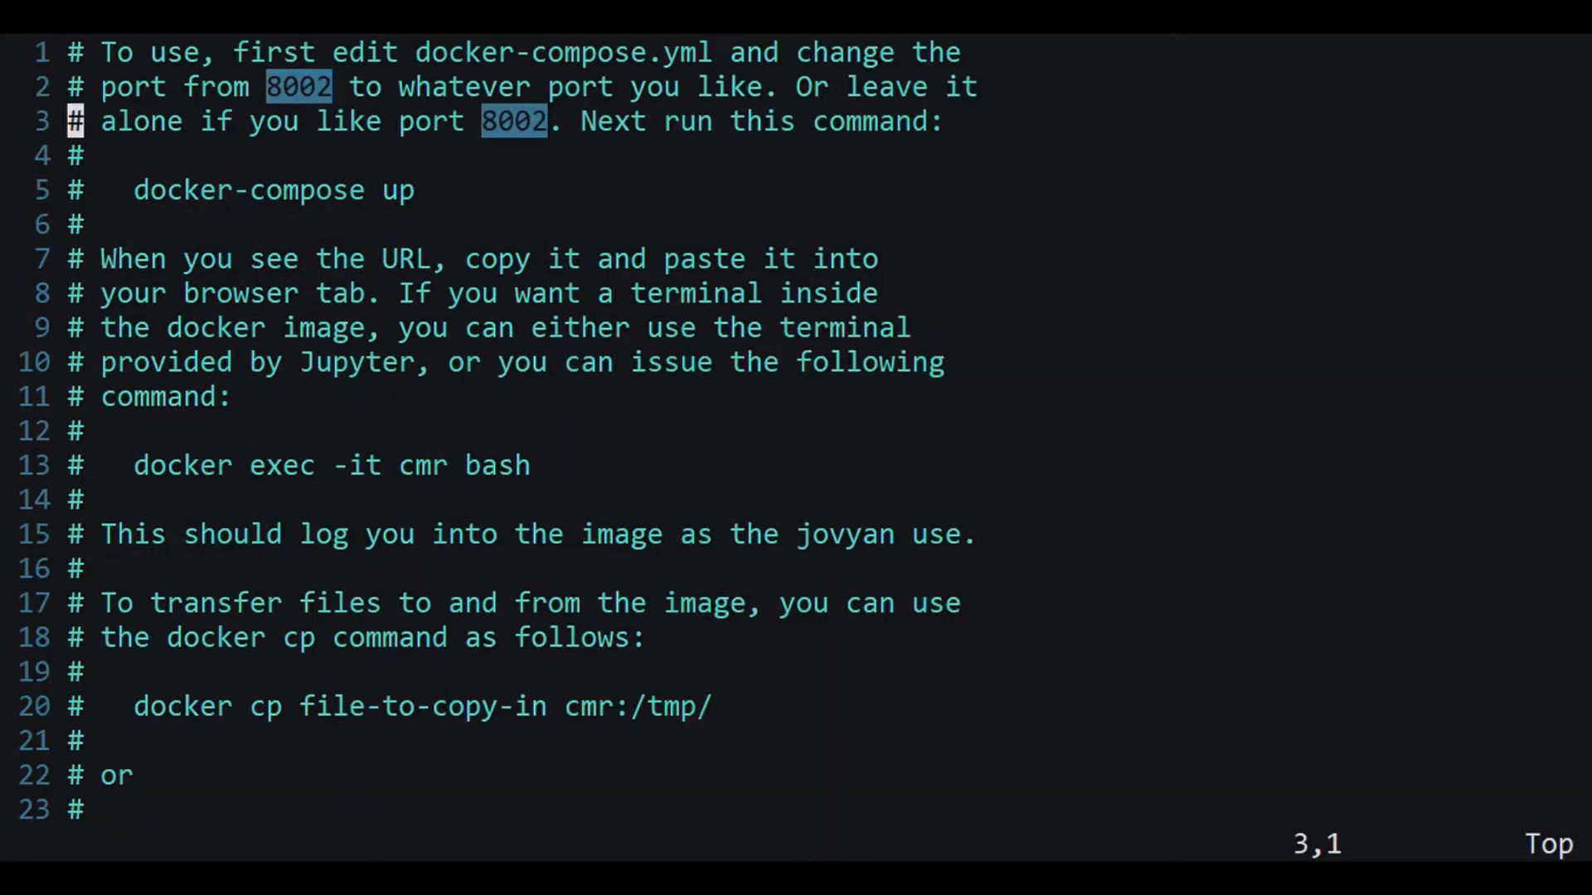
pyautogui.press('j')
pyautogui.press('j')
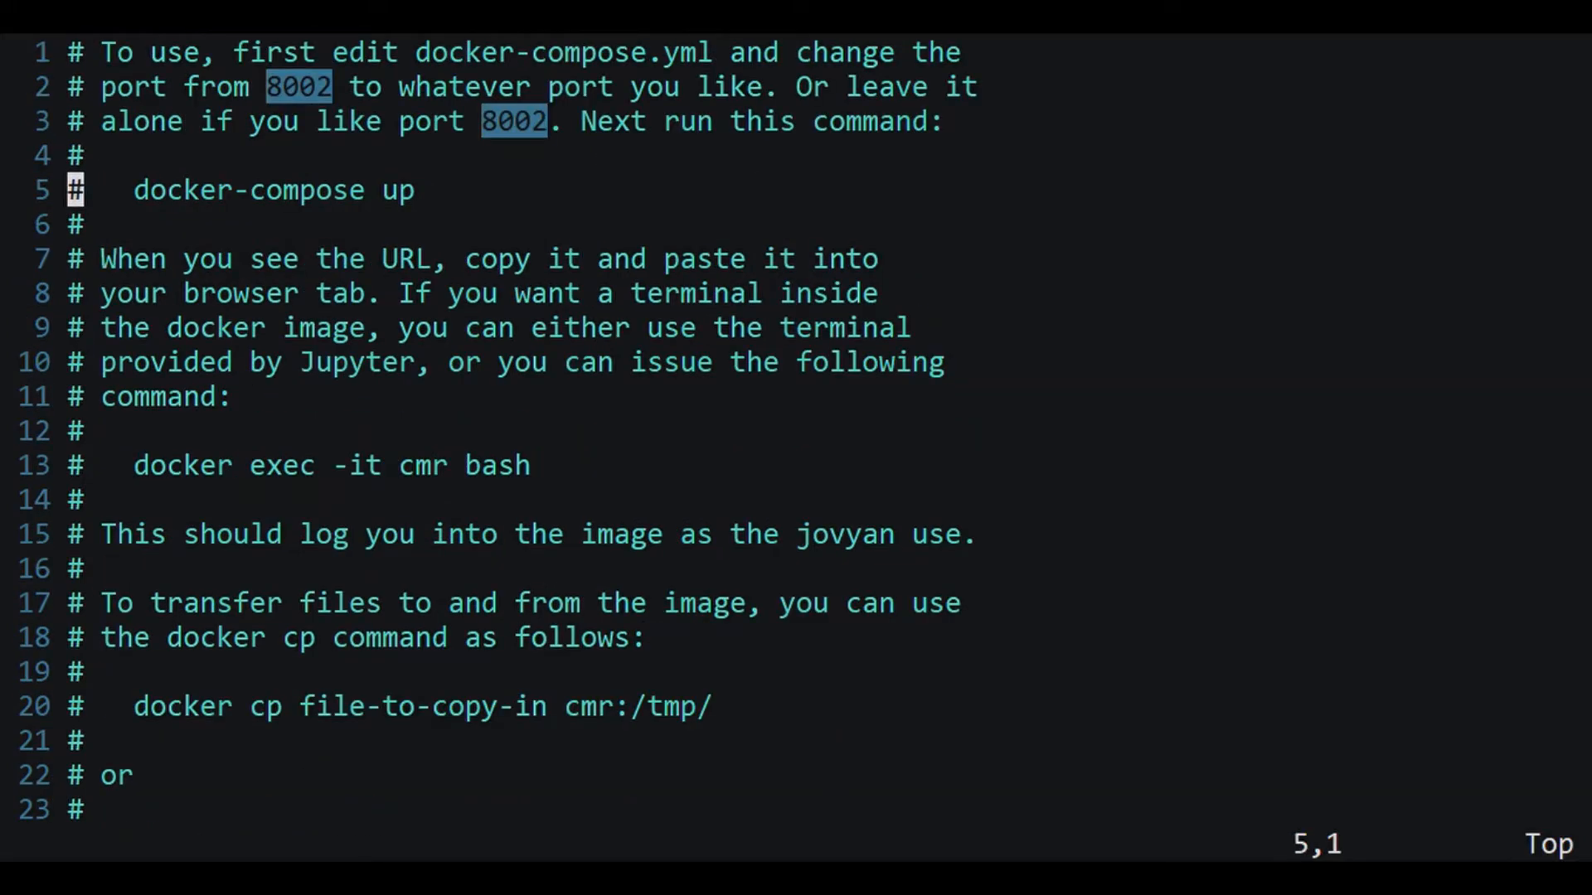
pyautogui.press('j')
pyautogui.press('j')
pyautogui.press('j')
pyautogui.press('j')
pyautogui.press('j')
pyautogui.press('j')
pyautogui.press('j')
pyautogui.press('j')
pyautogui.press('j')
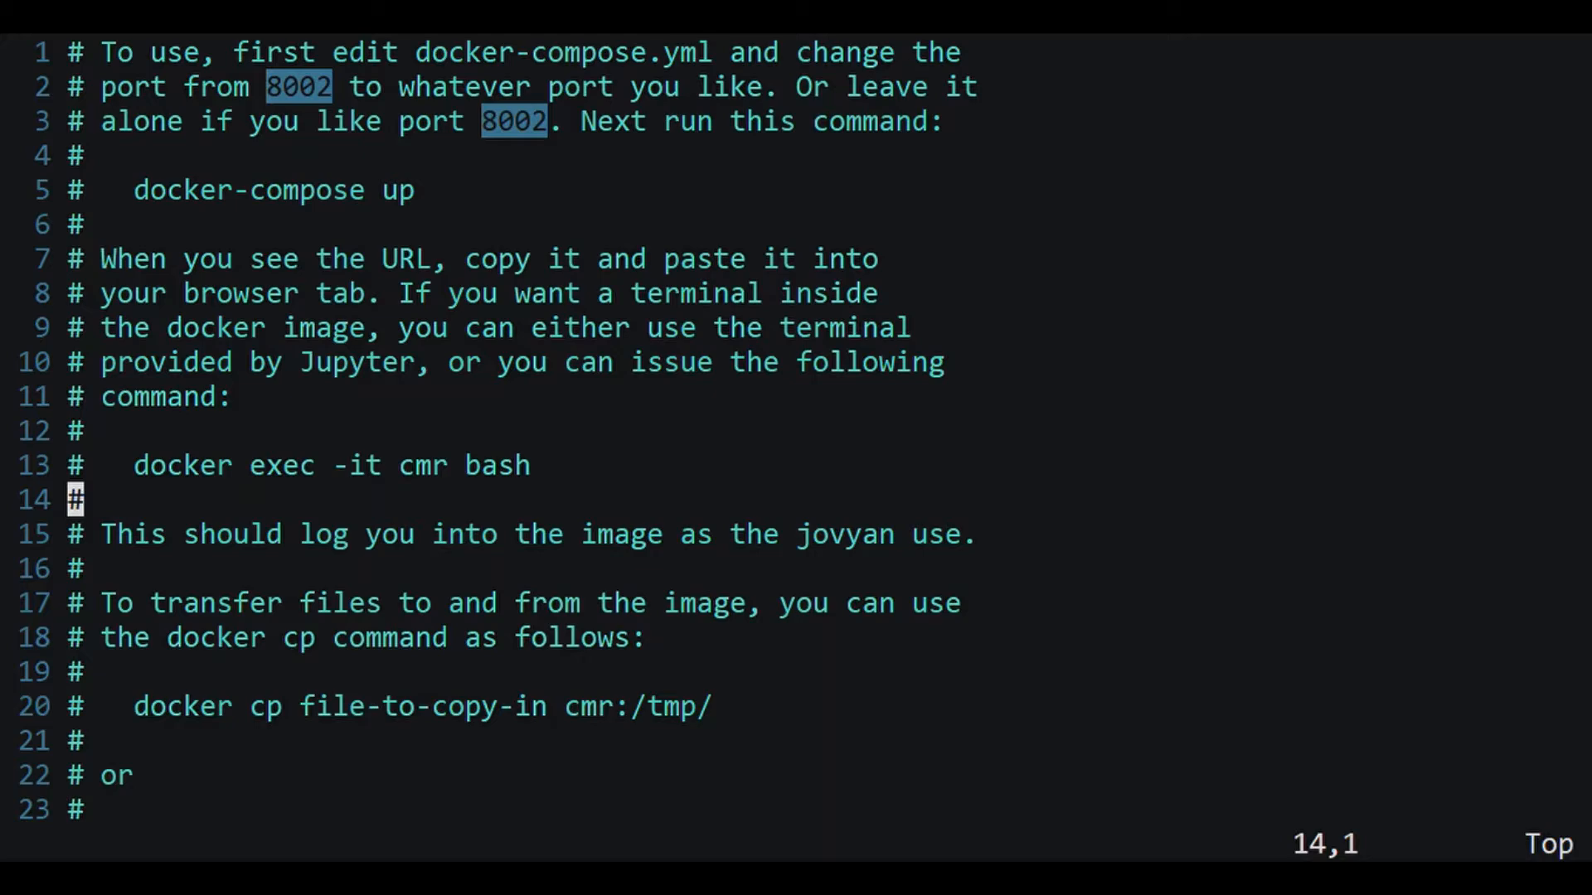
pyautogui.press('k')
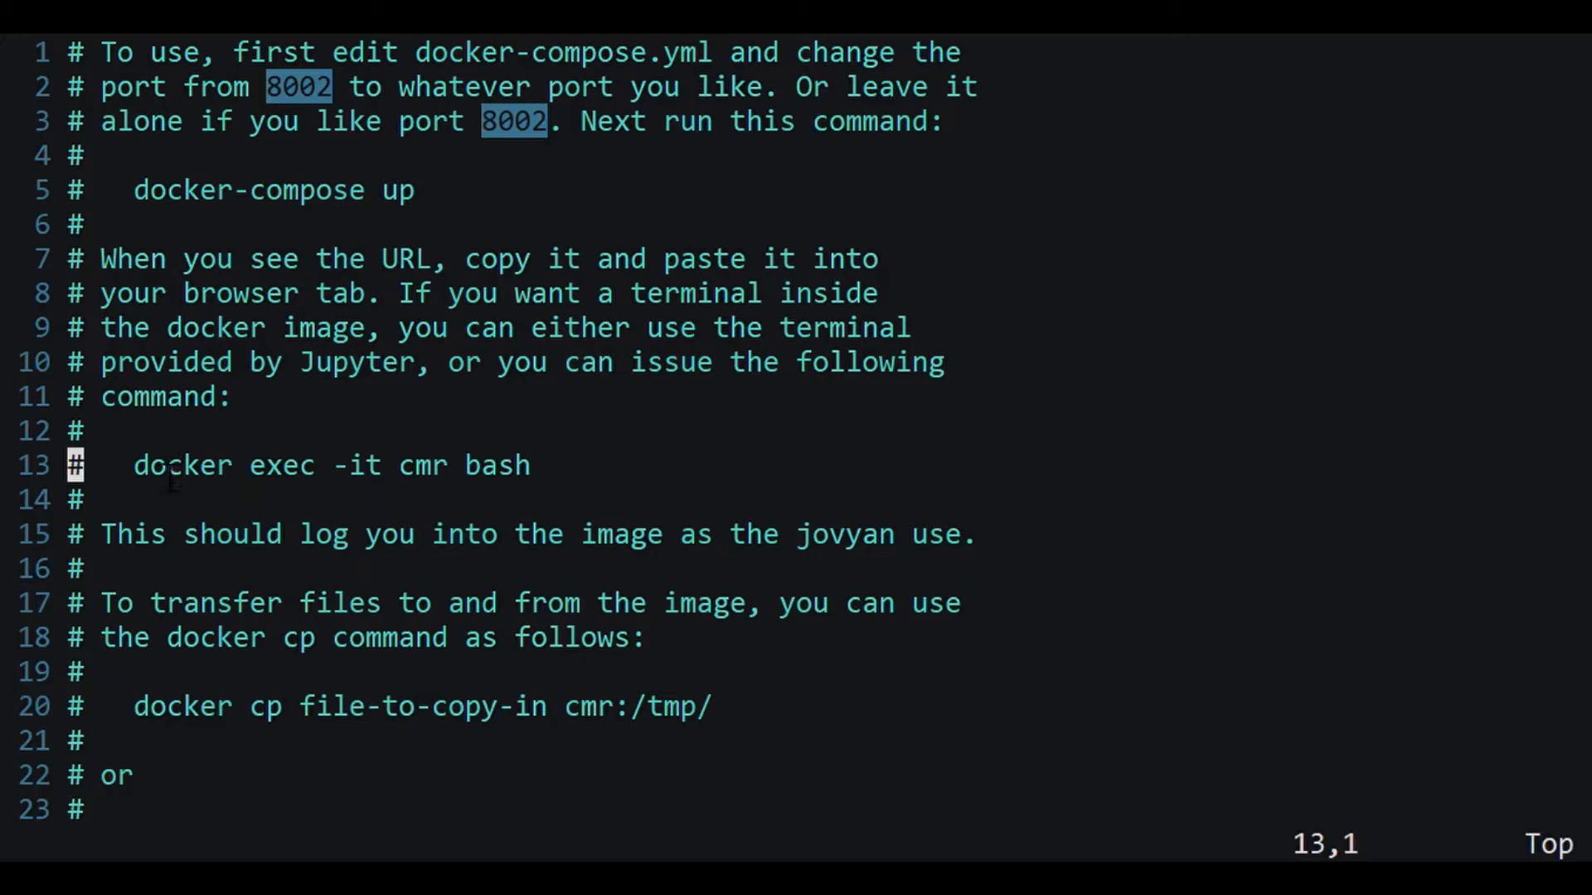
pyautogui.moveTo(141, 473); pyautogui.dragTo(545, 472)
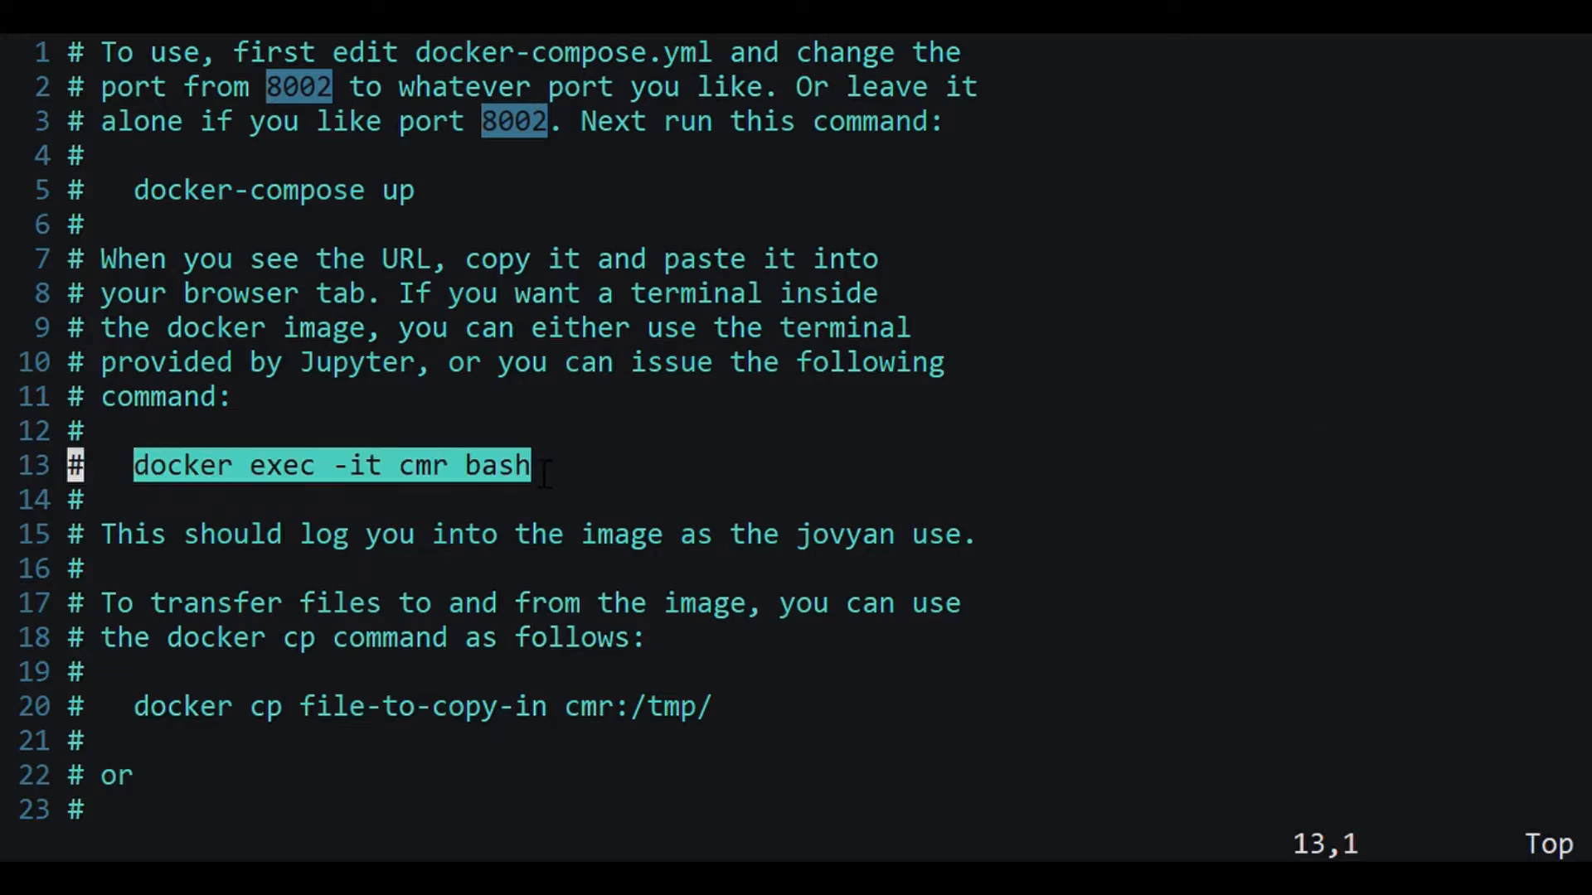
pyautogui.hotkey('ctrl', 'c')
# Step: Continue past the file-transfer and docker cp notes into the volumes and services section
pyautogui.press('j')
pyautogui.press('j')
pyautogui.press('j')
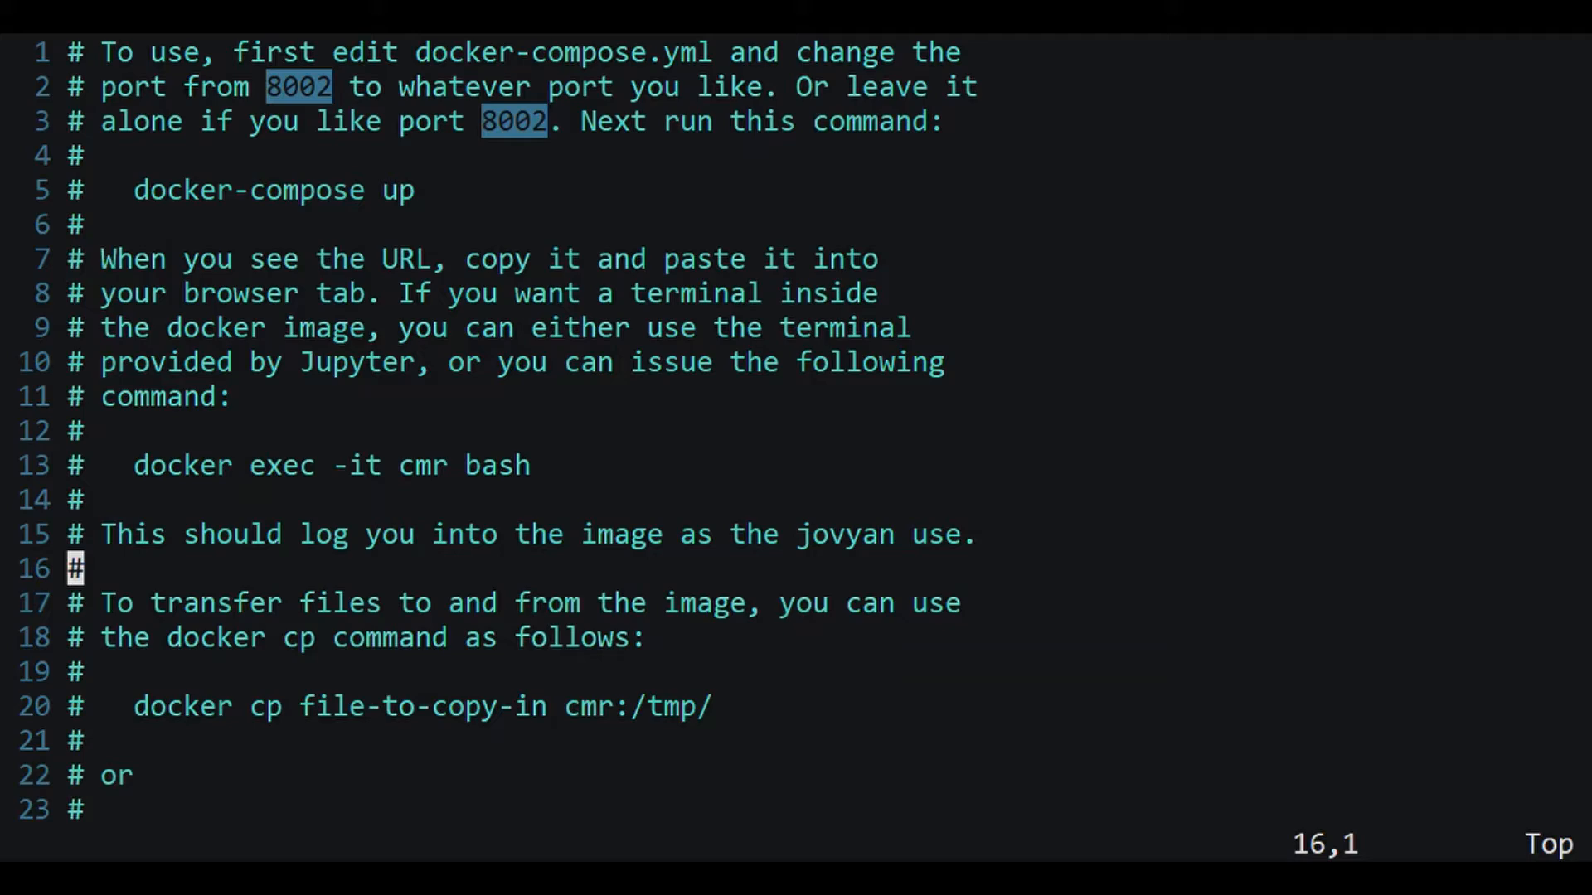
pyautogui.press('j')
pyautogui.press('j')
pyautogui.press('j')
pyautogui.press('j')
pyautogui.press('j')
pyautogui.press('j')
pyautogui.press('j')
pyautogui.press('j')
pyautogui.press('j')
pyautogui.press('j')
pyautogui.press('j')
pyautogui.press('j')
pyautogui.press('j')
pyautogui.press('j')
pyautogui.press('j')
pyautogui.press('j')
pyautogui.press('j')
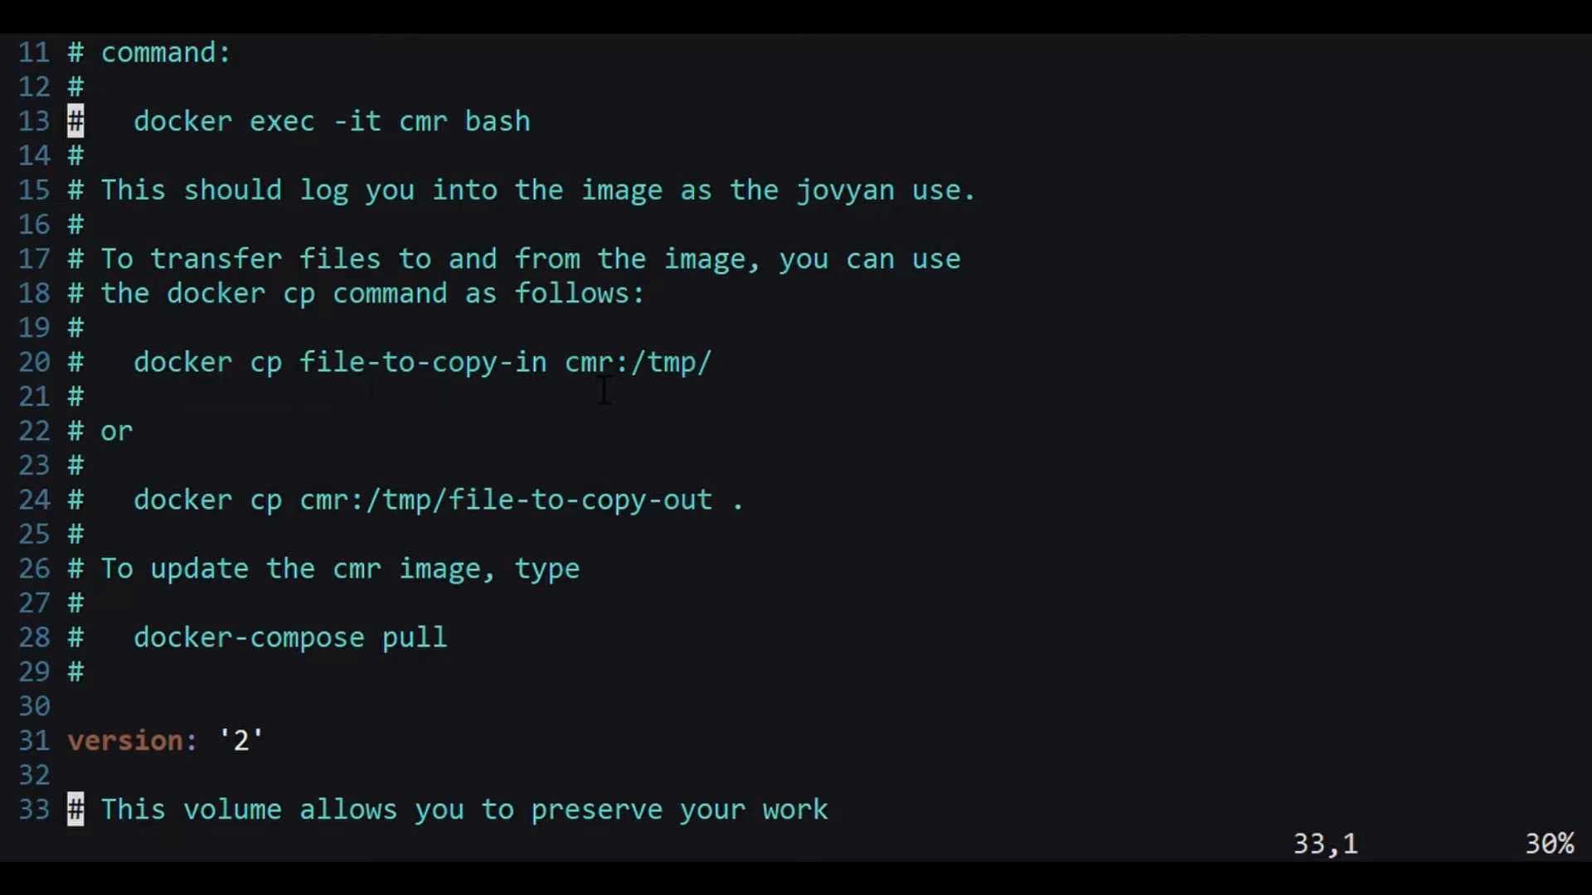
pyautogui.press('j')
pyautogui.press('j')
pyautogui.press('j')
pyautogui.press('j')
pyautogui.press('j')
pyautogui.press('j')
pyautogui.press('j')
pyautogui.press('j')
pyautogui.press('j')
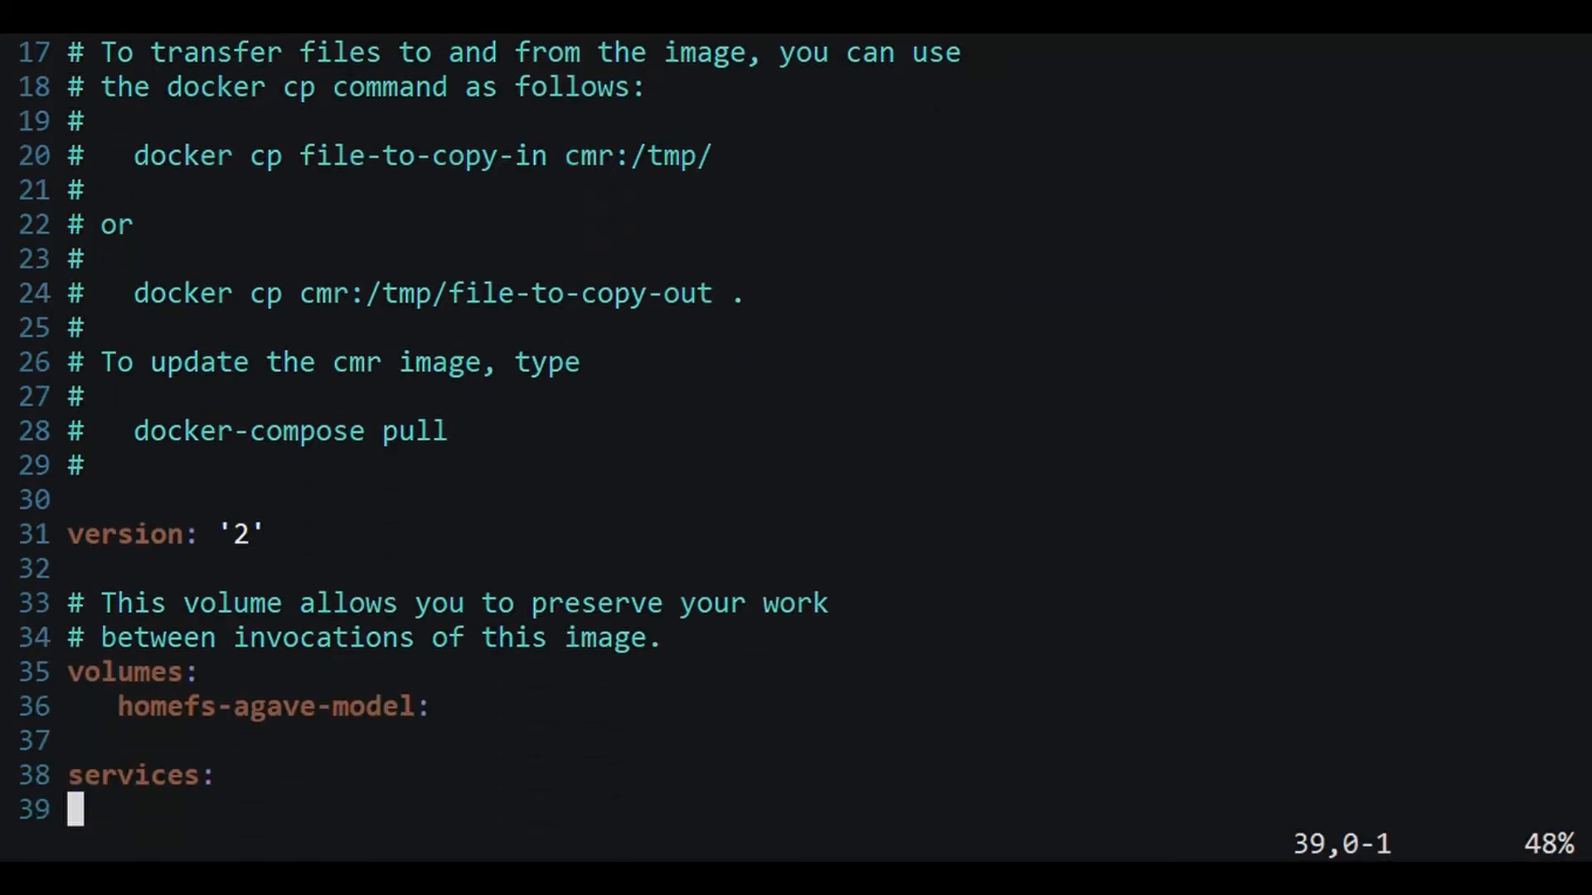
pyautogui.press('j')
pyautogui.press('j')
pyautogui.press('j')
pyautogui.press('j')
pyautogui.press('j')
pyautogui.press('j')
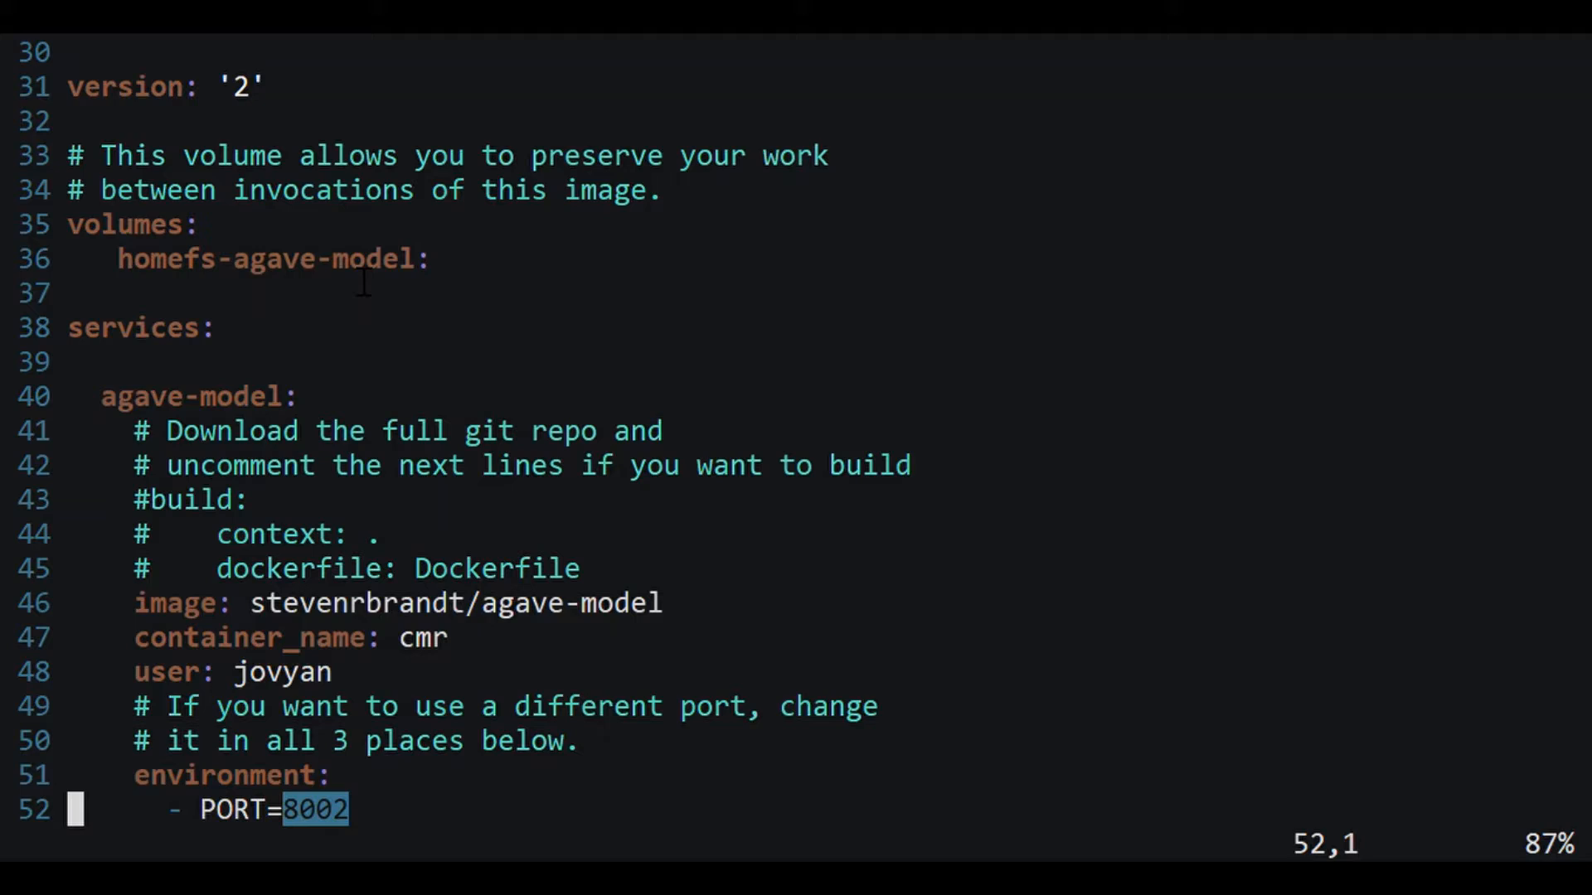
# Step: Change the PORT=8002 setting to 8004
pyautogui.press('j')
pyautogui.press('j')
pyautogui.press('j')
pyautogui.press('j')
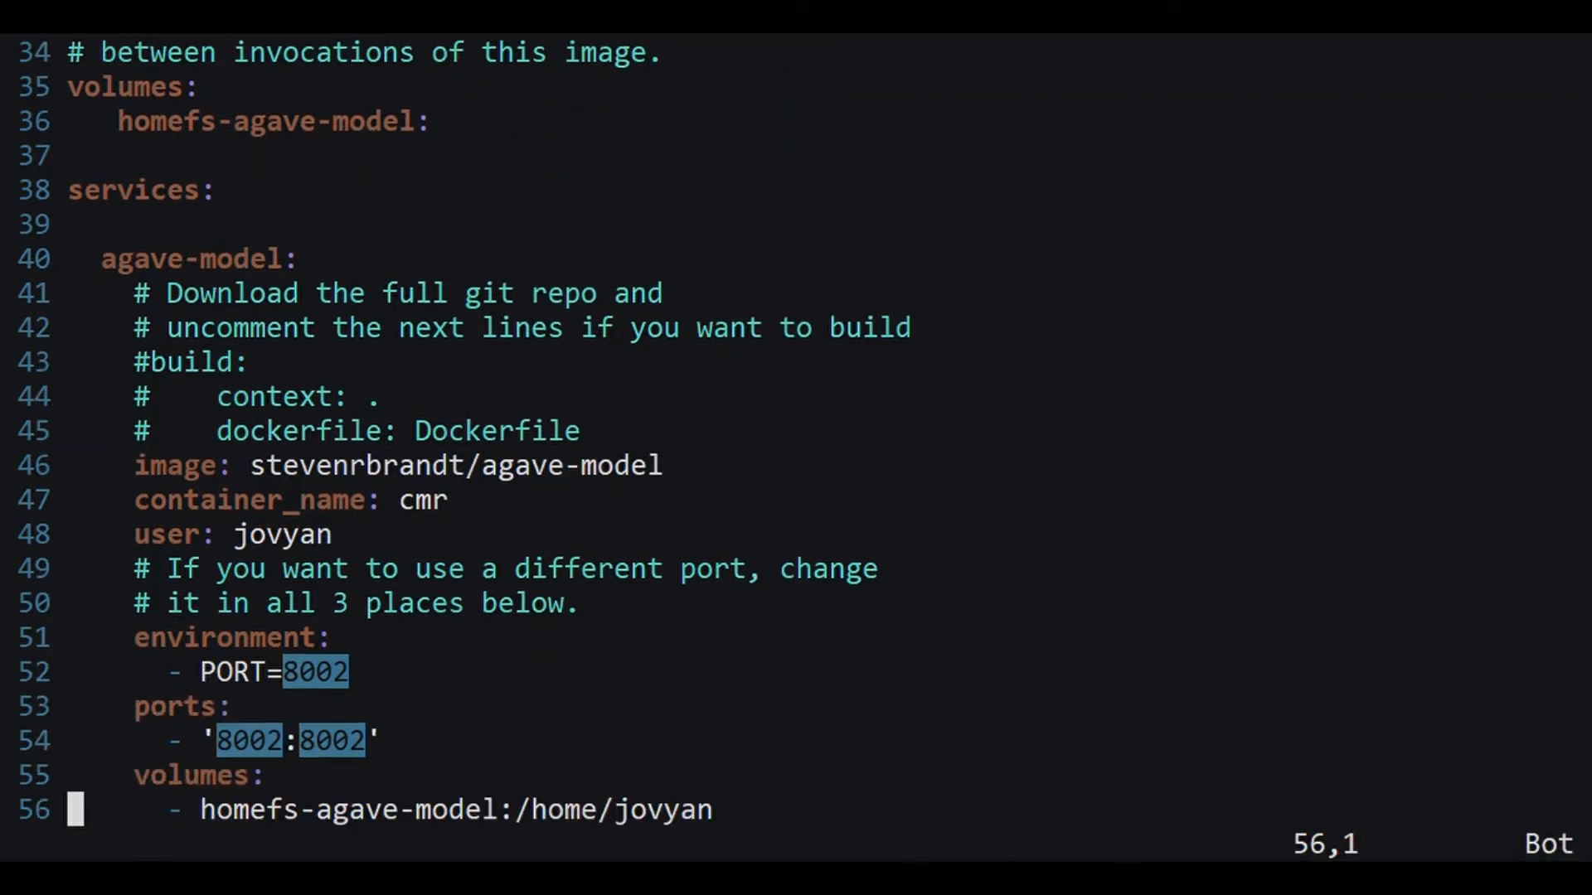
pyautogui.press('k')
pyautogui.press('k')
pyautogui.press('k')
pyautogui.press('k')
pyautogui.press('k')
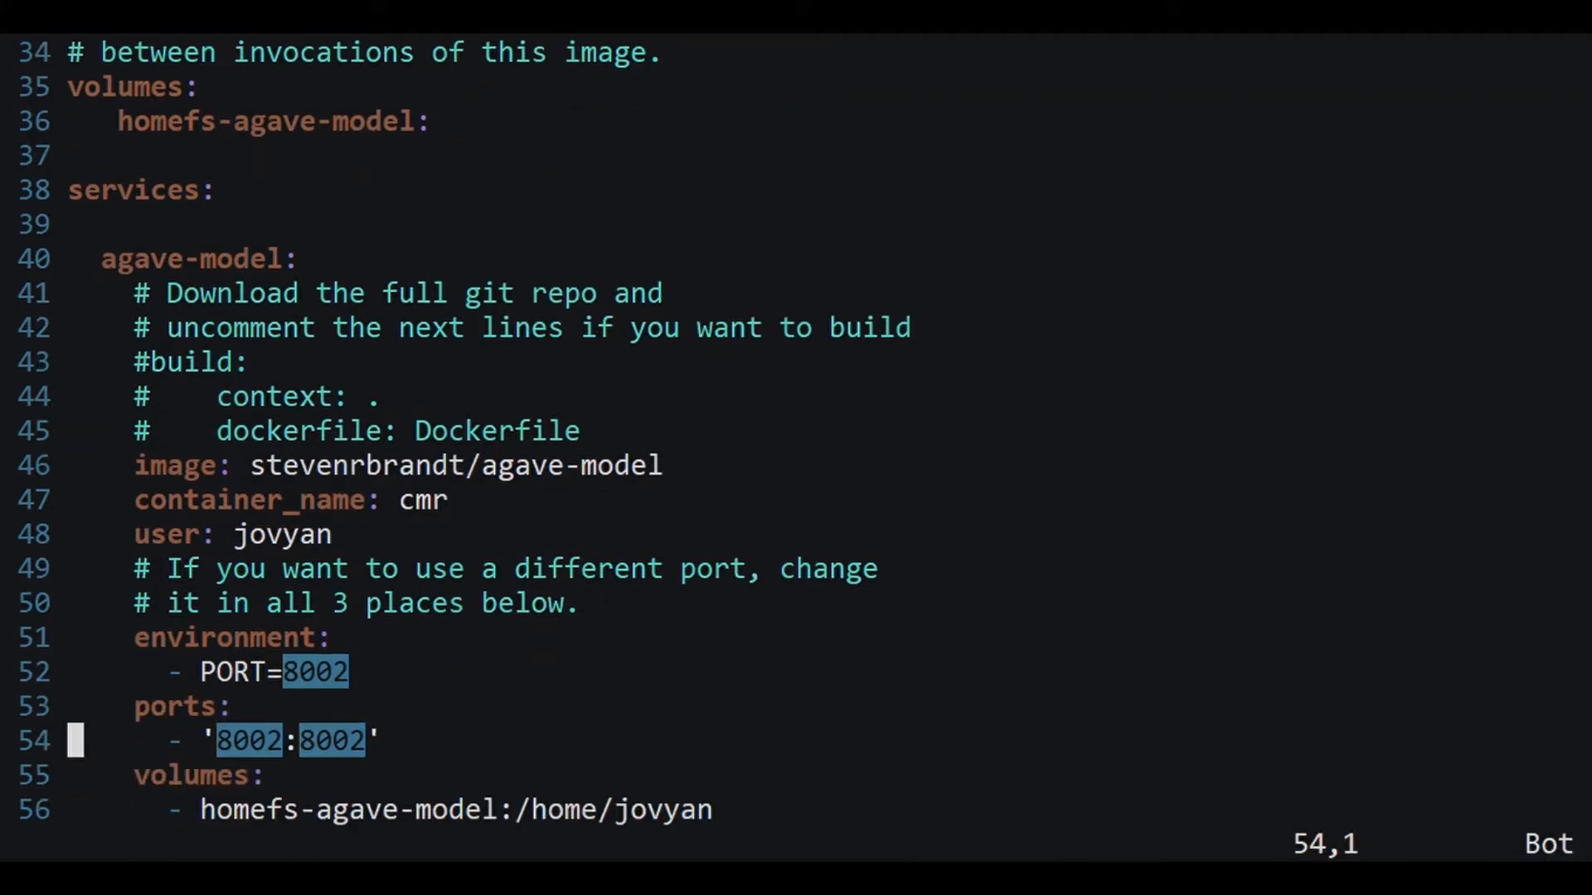
pyautogui.press('Return')
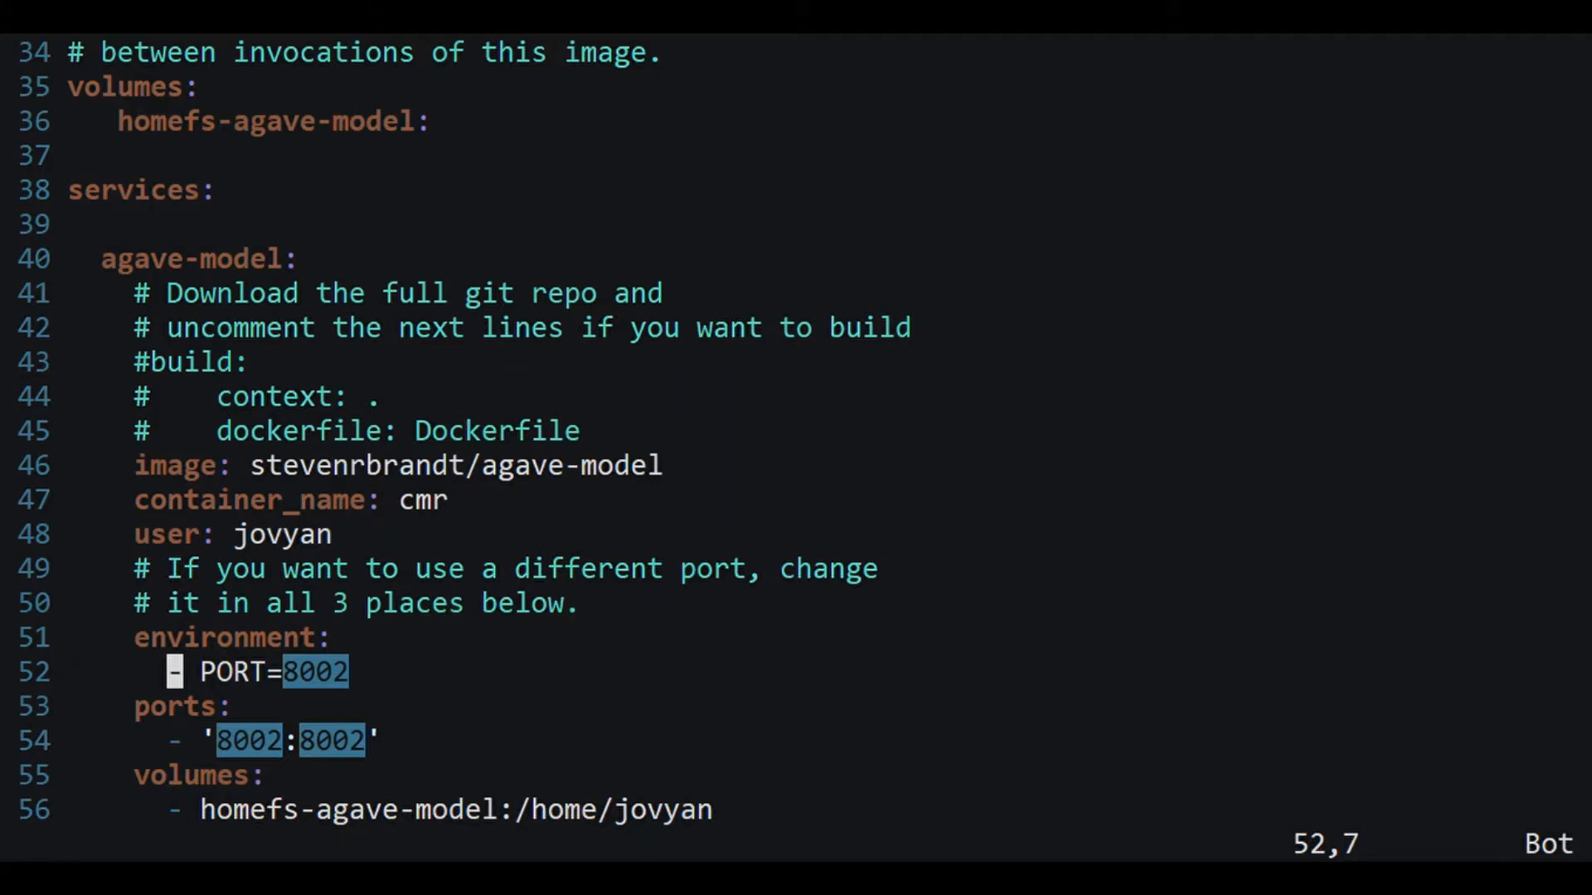
pyautogui.press('space')
pyautogui.press('space')
pyautogui.press('space')
pyautogui.press('space')
pyautogui.press('space')
pyautogui.press('space')
pyautogui.press('space')
pyautogui.press('space')
pyautogui.press('space')
pyautogui.press('space')
pyautogui.press('space')
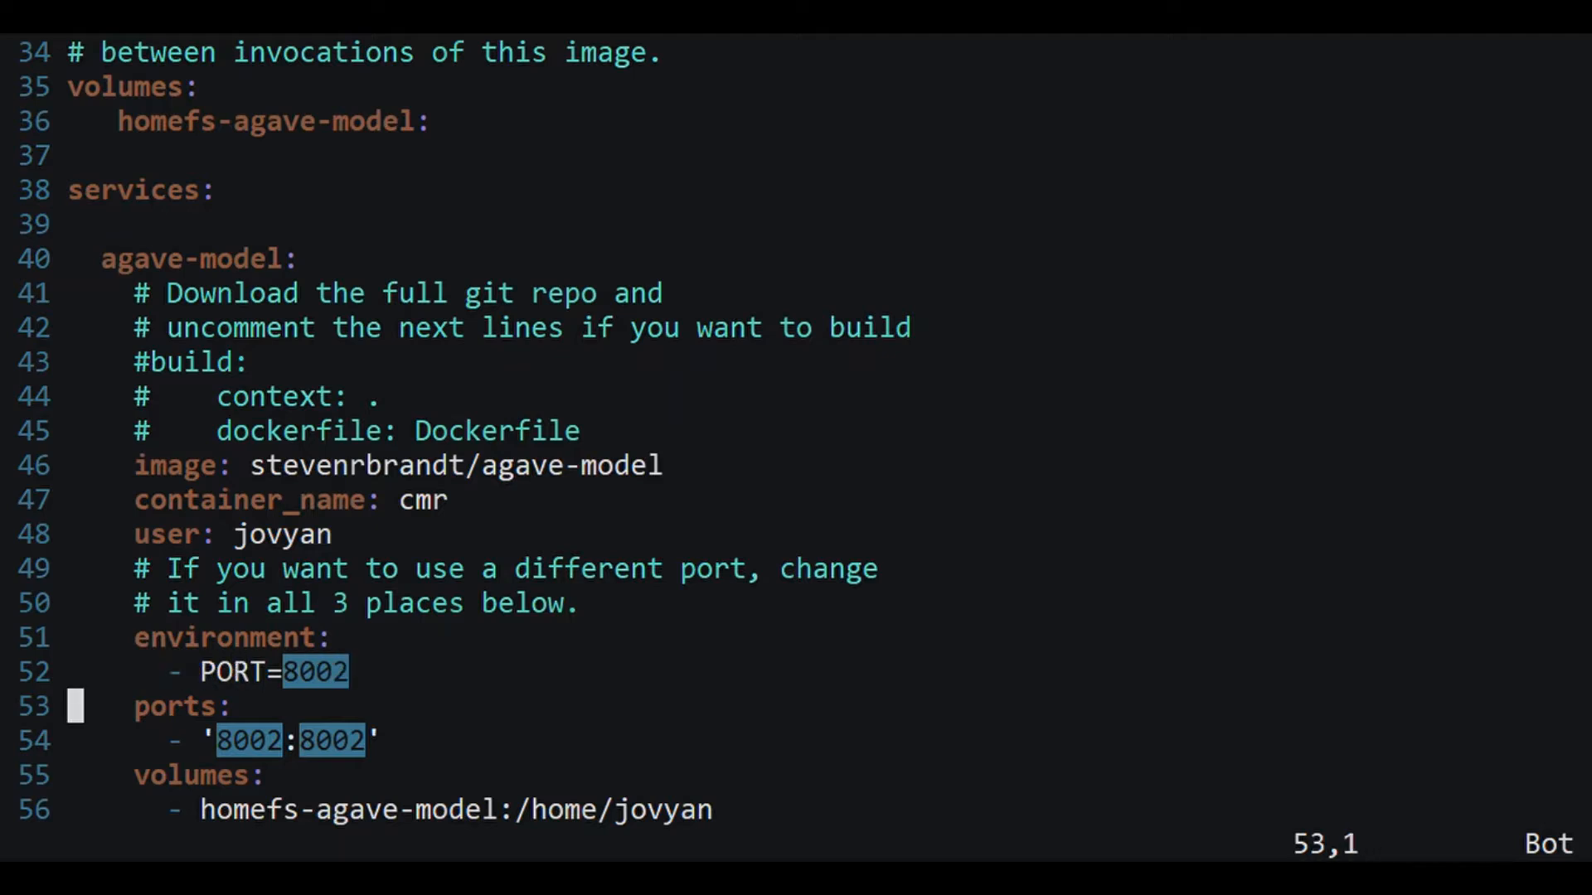
pyautogui.press('k')
pyautogui.press('l')
pyautogui.press('l')
pyautogui.press('l')
pyautogui.press('l')
pyautogui.press('l')
pyautogui.press('l')
pyautogui.press('l')
pyautogui.press('l')
pyautogui.press('l')
pyautogui.press('l')
pyautogui.press('l')
pyautogui.press('l')
pyautogui.press('l')
pyautogui.press('l')
pyautogui.press('l')
pyautogui.press('l')
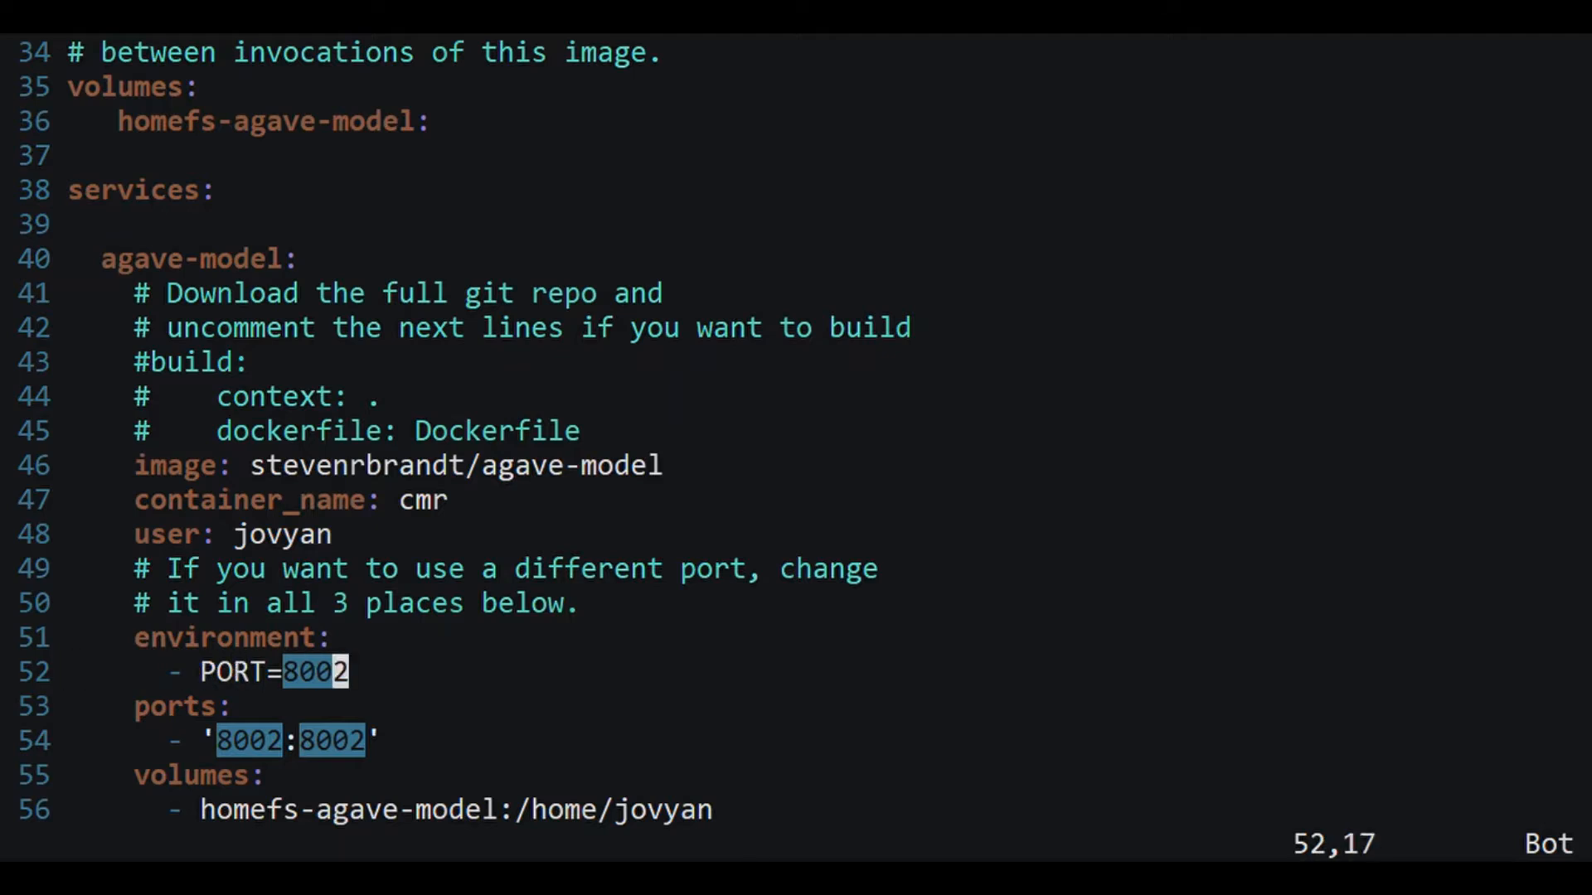
pyautogui.press('r')
pyautogui.press('4')
# Step: Change both 8002 values in the ports mapping to 8004, save the file and quit vim
pyautogui.press('j')
pyautogui.press('j')
pyautogui.press('l')
pyautogui.press('l')
pyautogui.press('l')
pyautogui.press('l')
pyautogui.press('l')
pyautogui.press('l')
pyautogui.press('l')
pyautogui.press('l')
pyautogui.press('r')
pyautogui.press('4')
pyautogui.press('h')
pyautogui.press('h')
pyautogui.press('h')
pyautogui.press('h')
pyautogui.press('h')
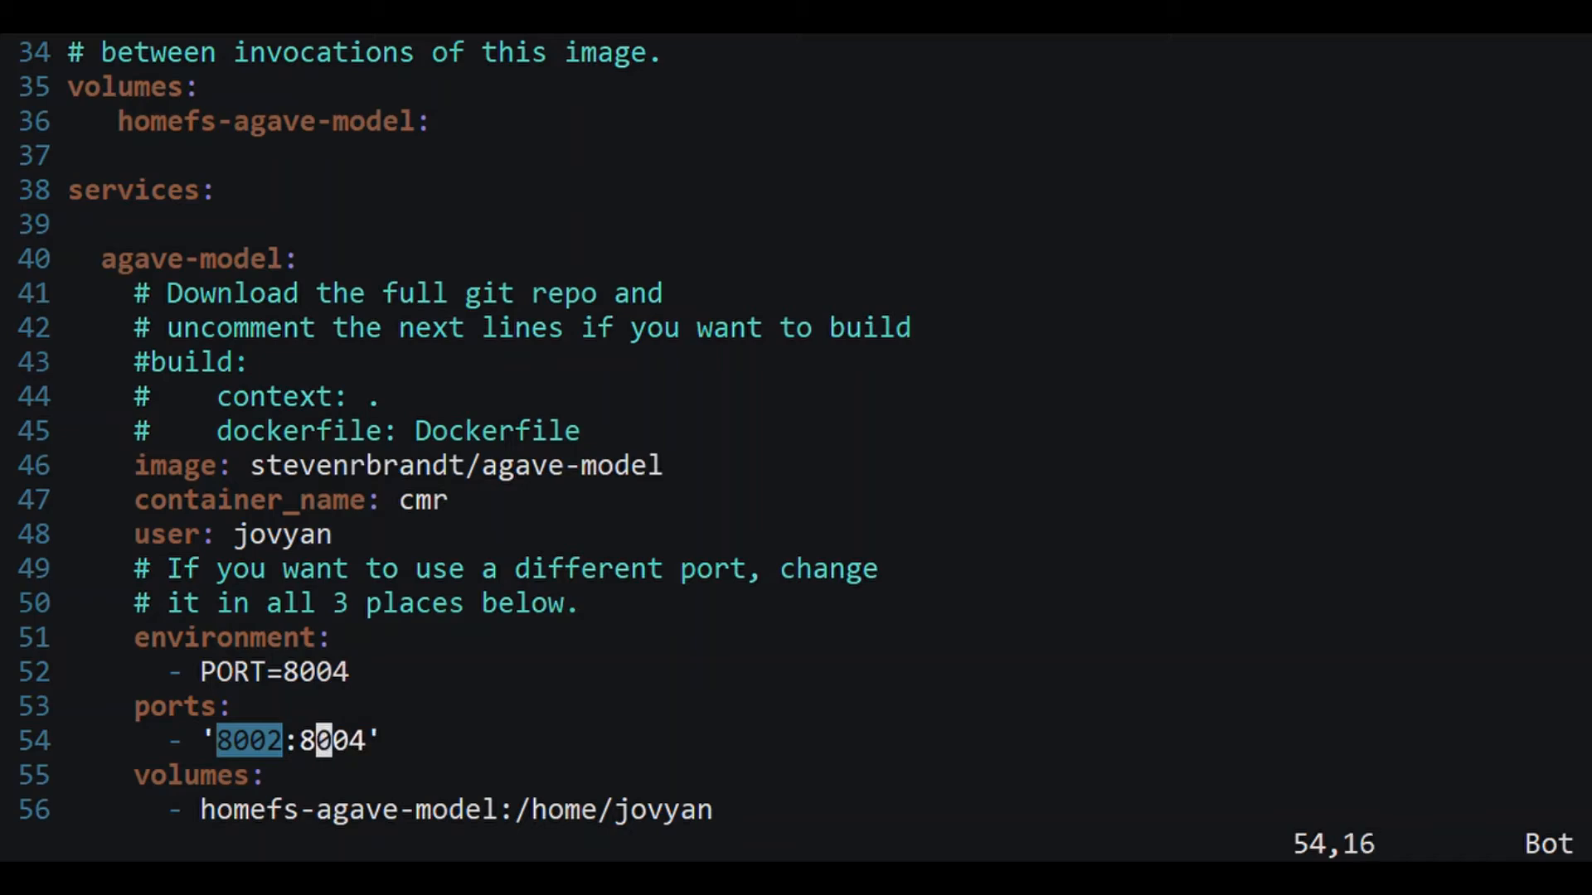
pyautogui.write('r4')
pyautogui.write(':w')
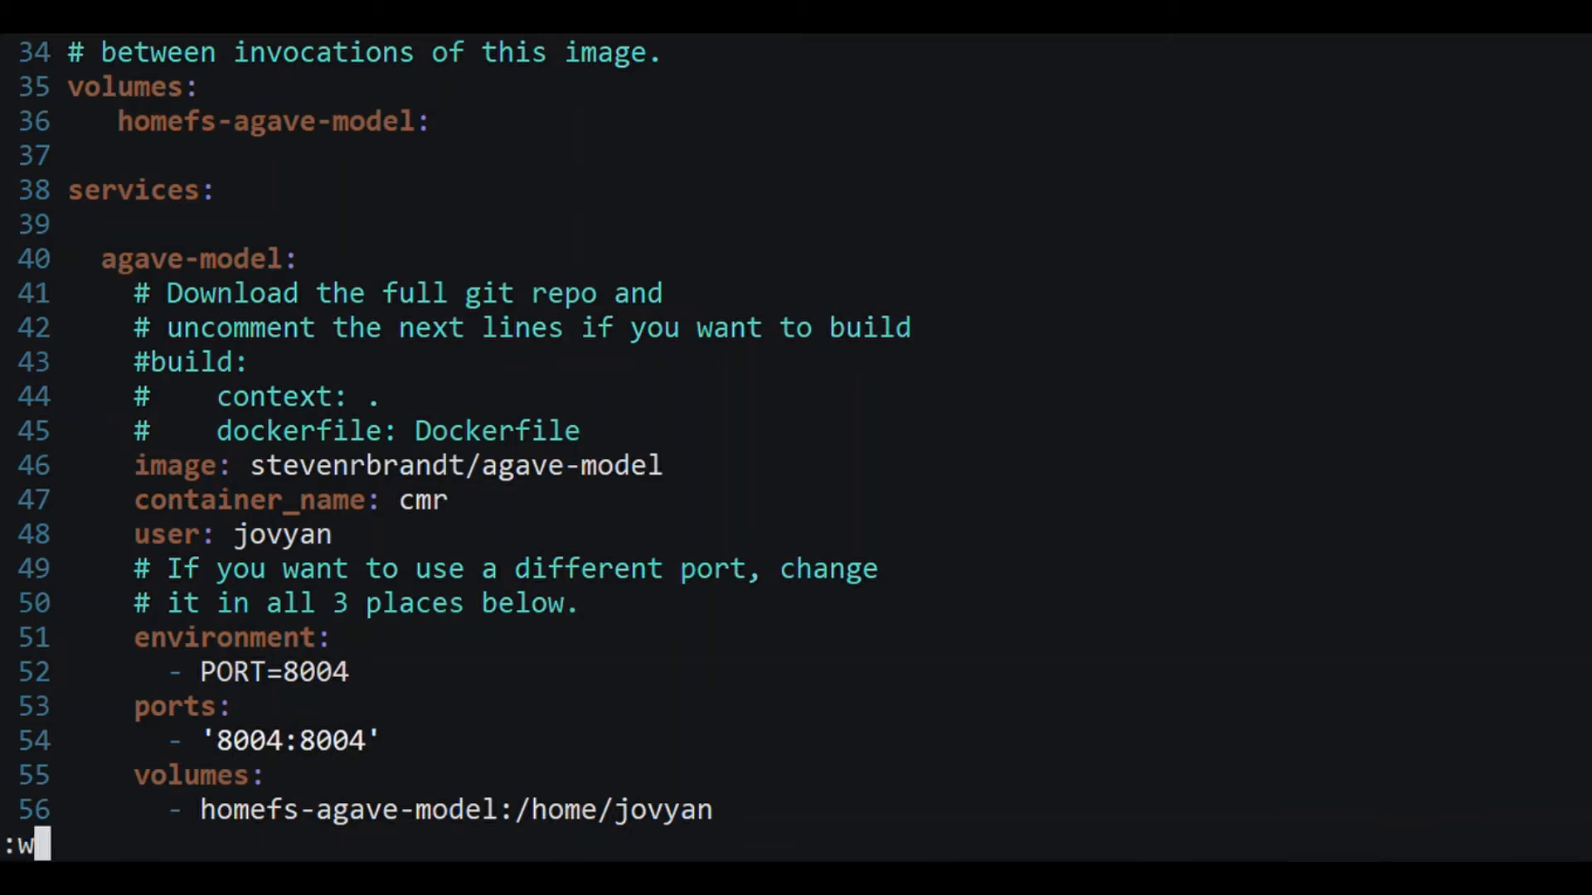
pyautogui.press('Return')
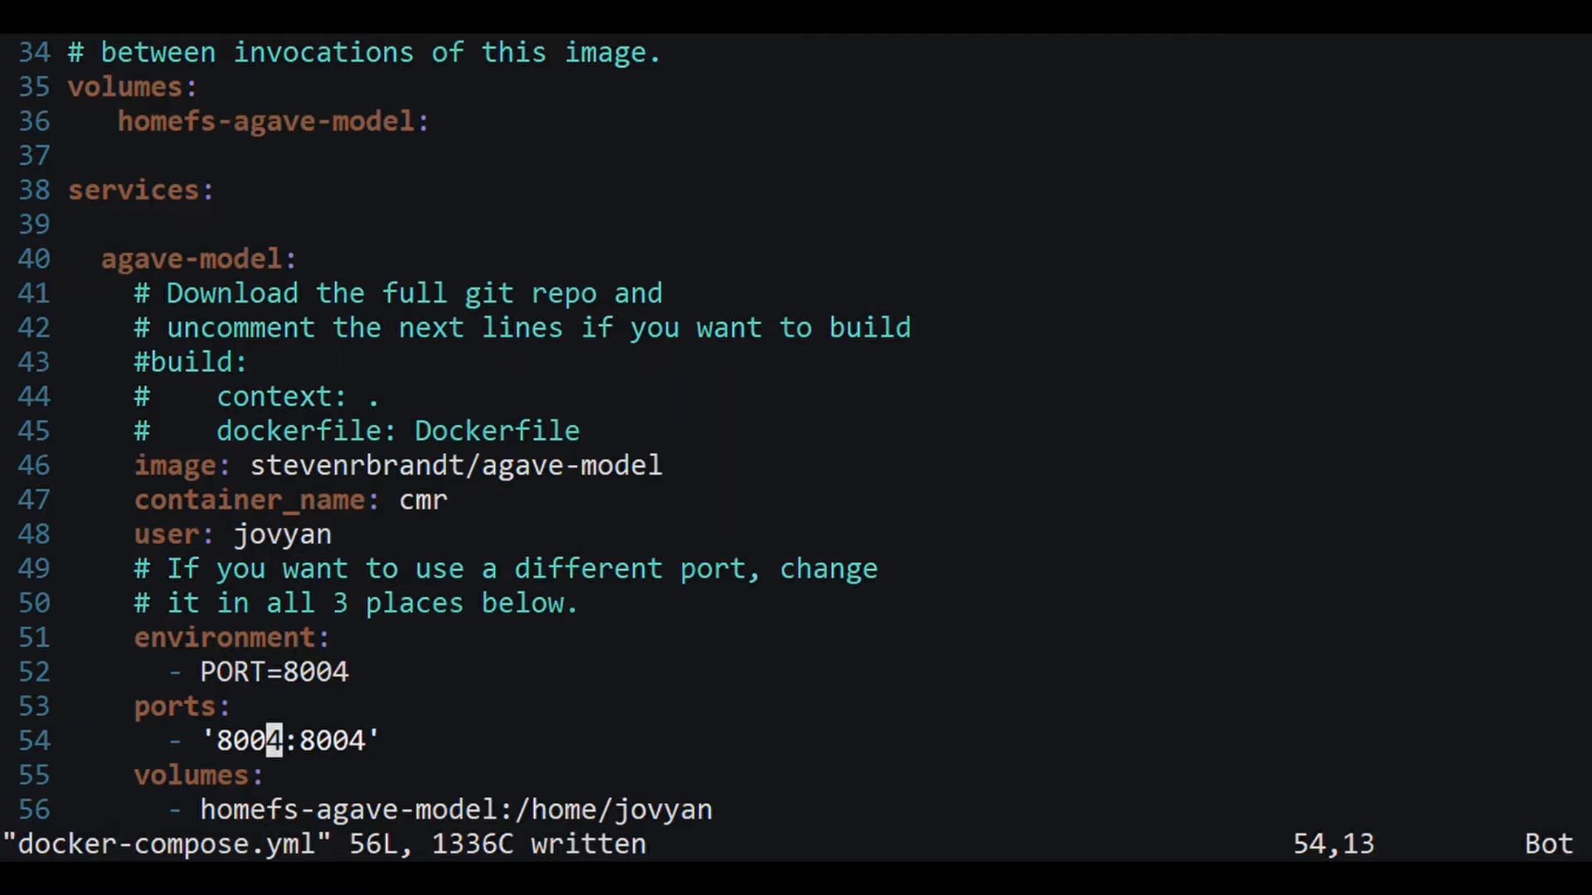
pyautogui.write(':q')
pyautogui.press('Return')
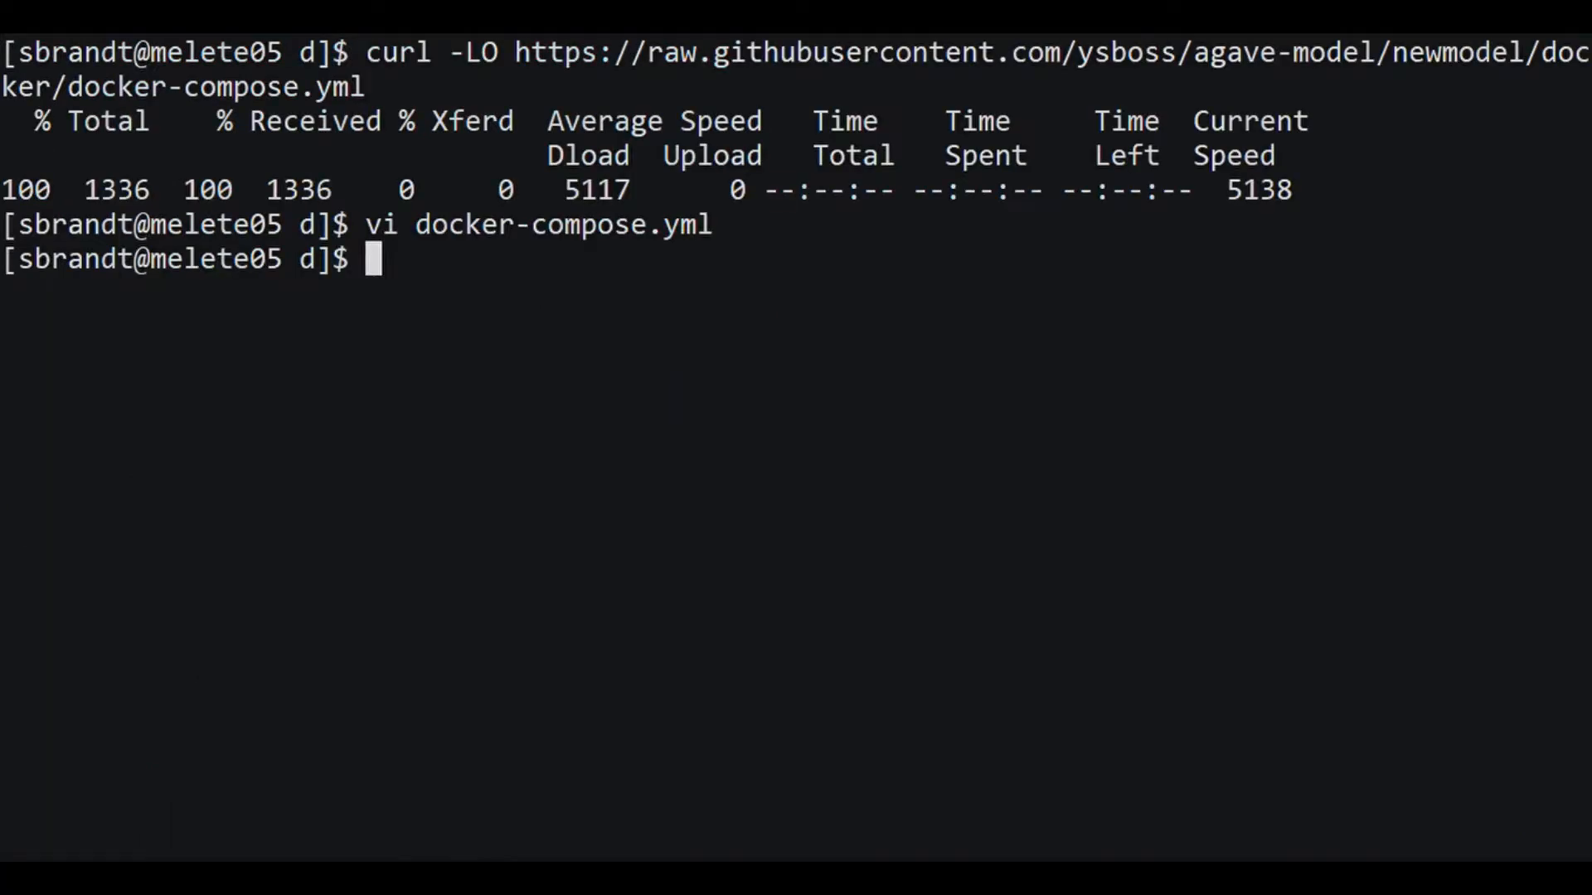
# Step: Pull the latest agave-model image with docker-compose pull
pyautogui.write('docker-comp')
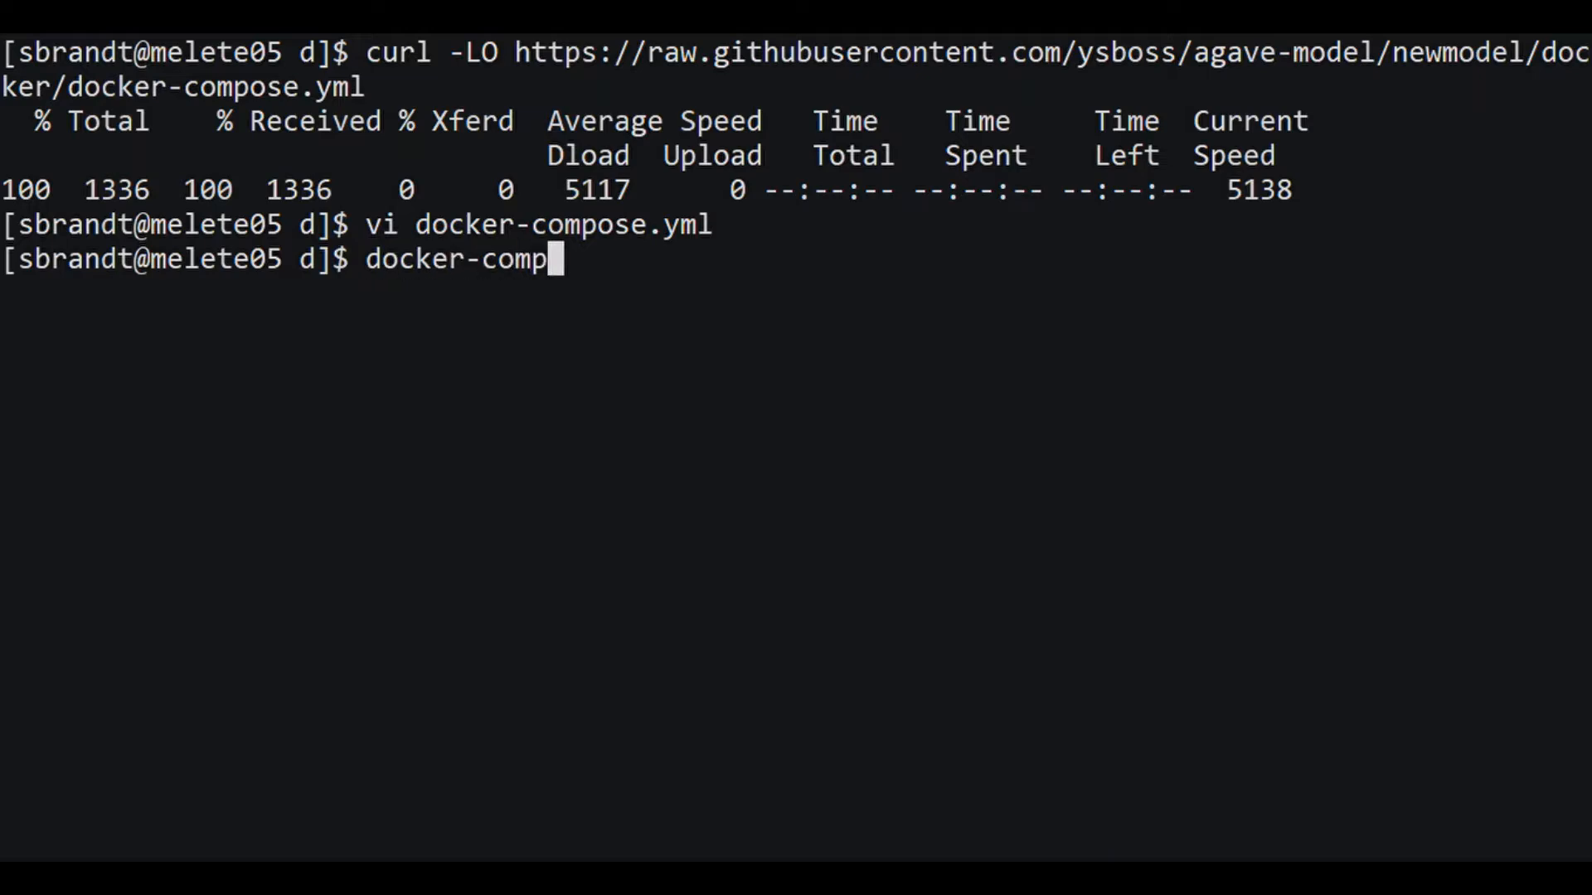
pyautogui.write('ose pull')
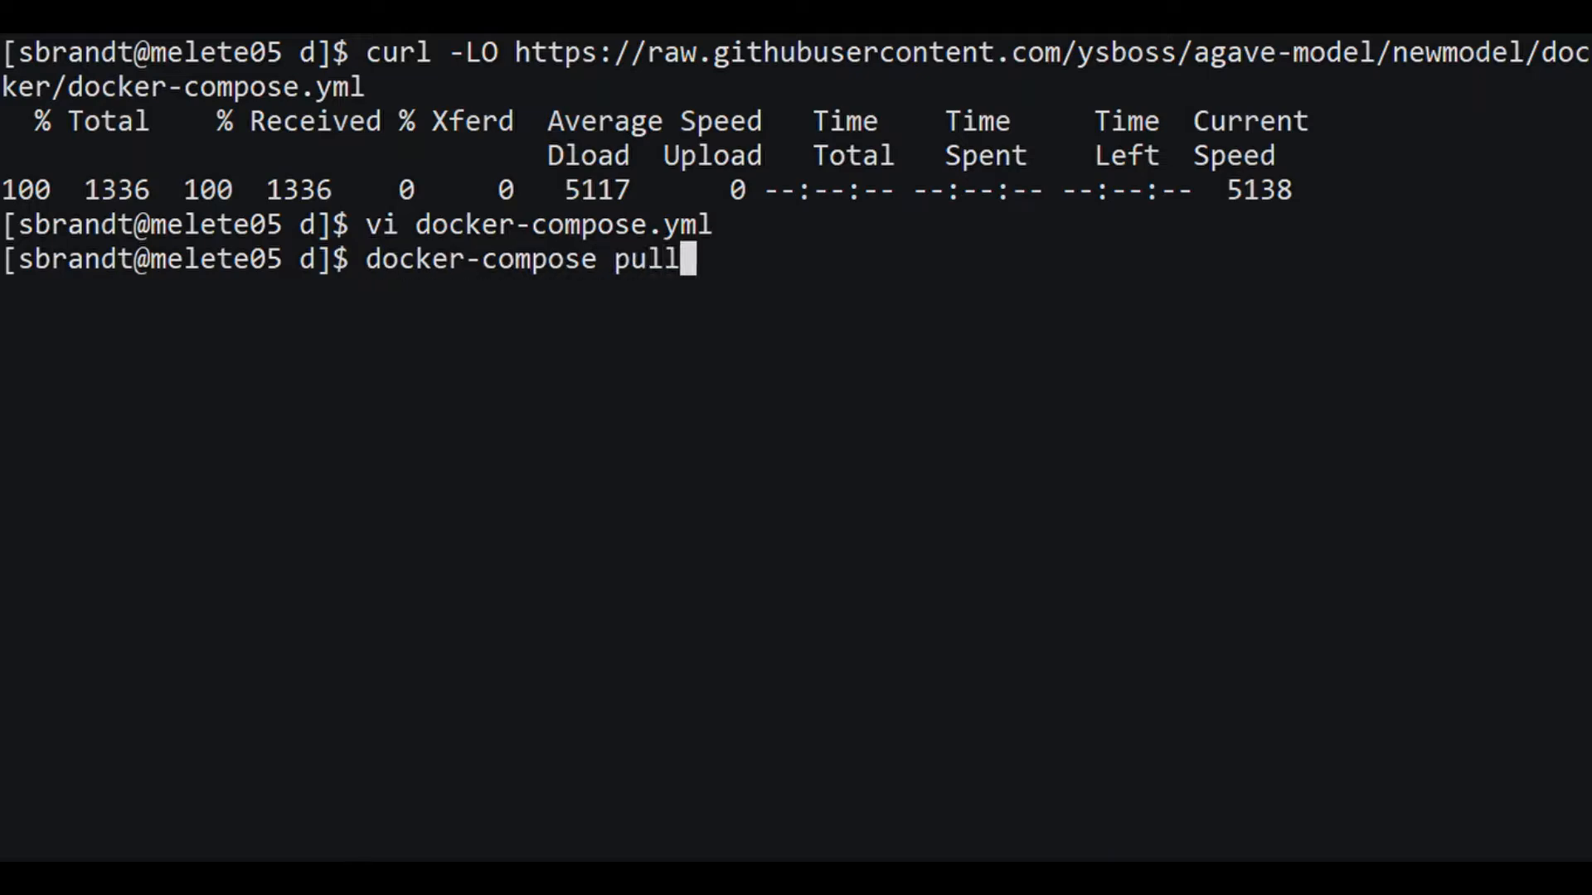
pyautogui.press('Return')
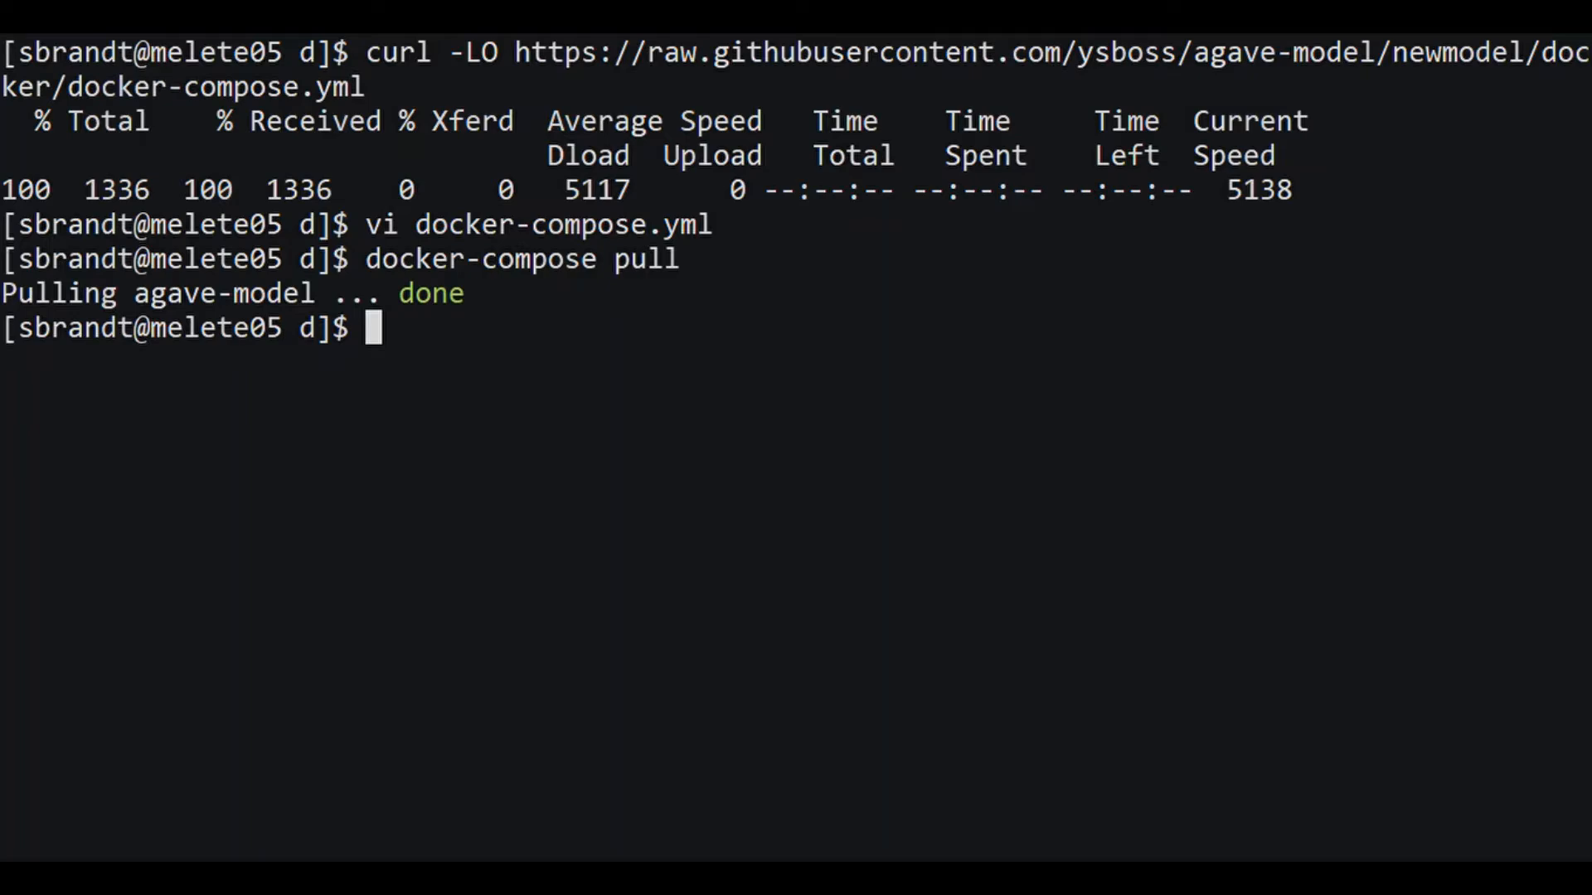
pyautogui.write('docker-com')
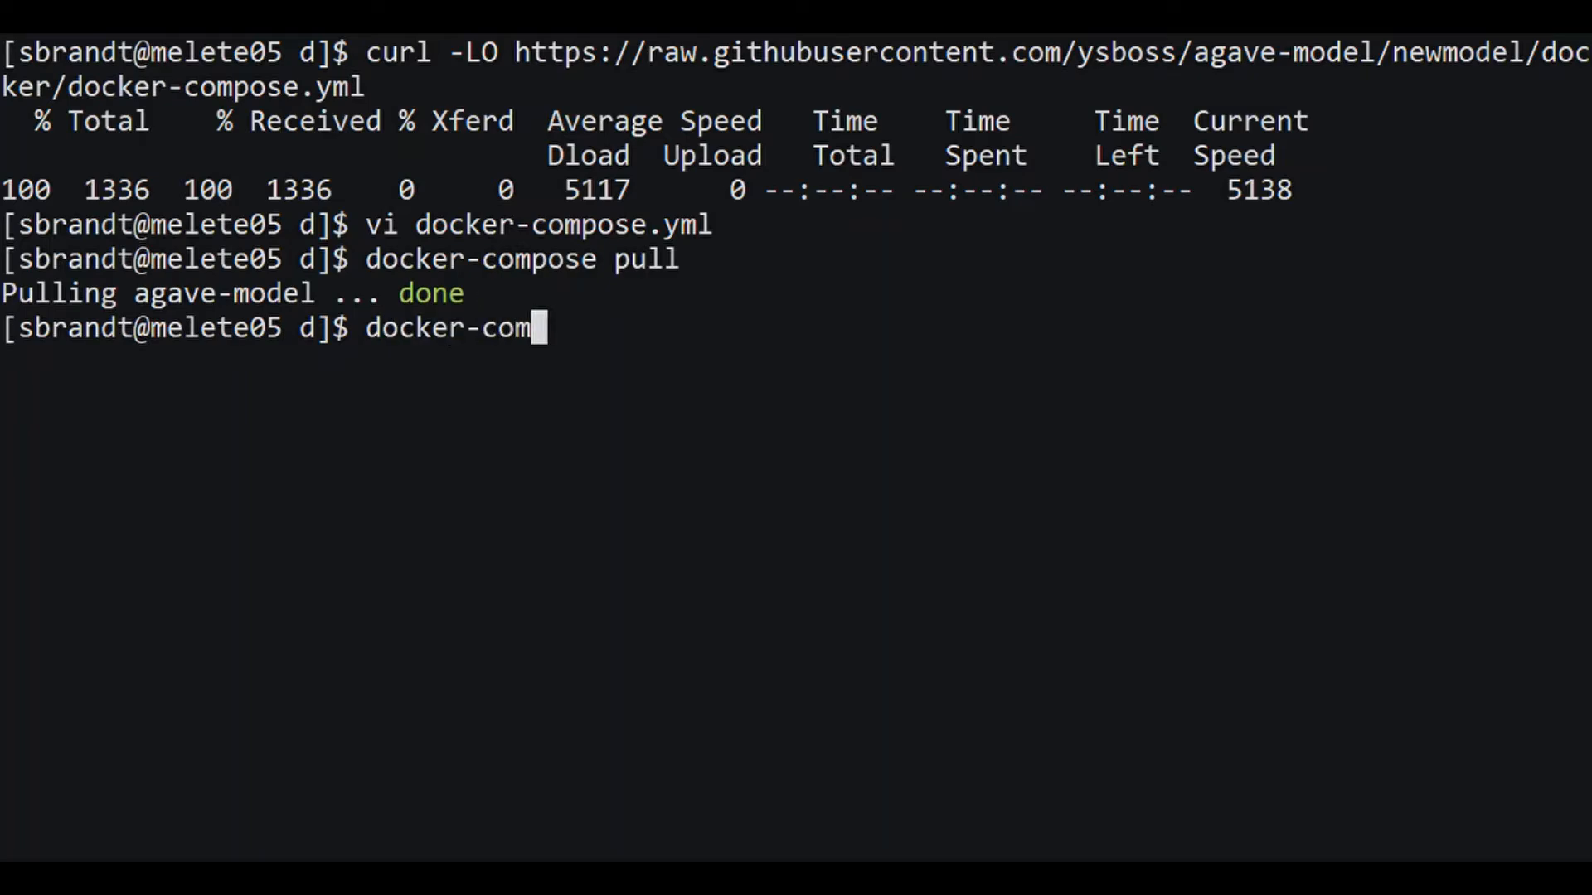
pyautogui.write('pose up')
pyautogui.press('Return')
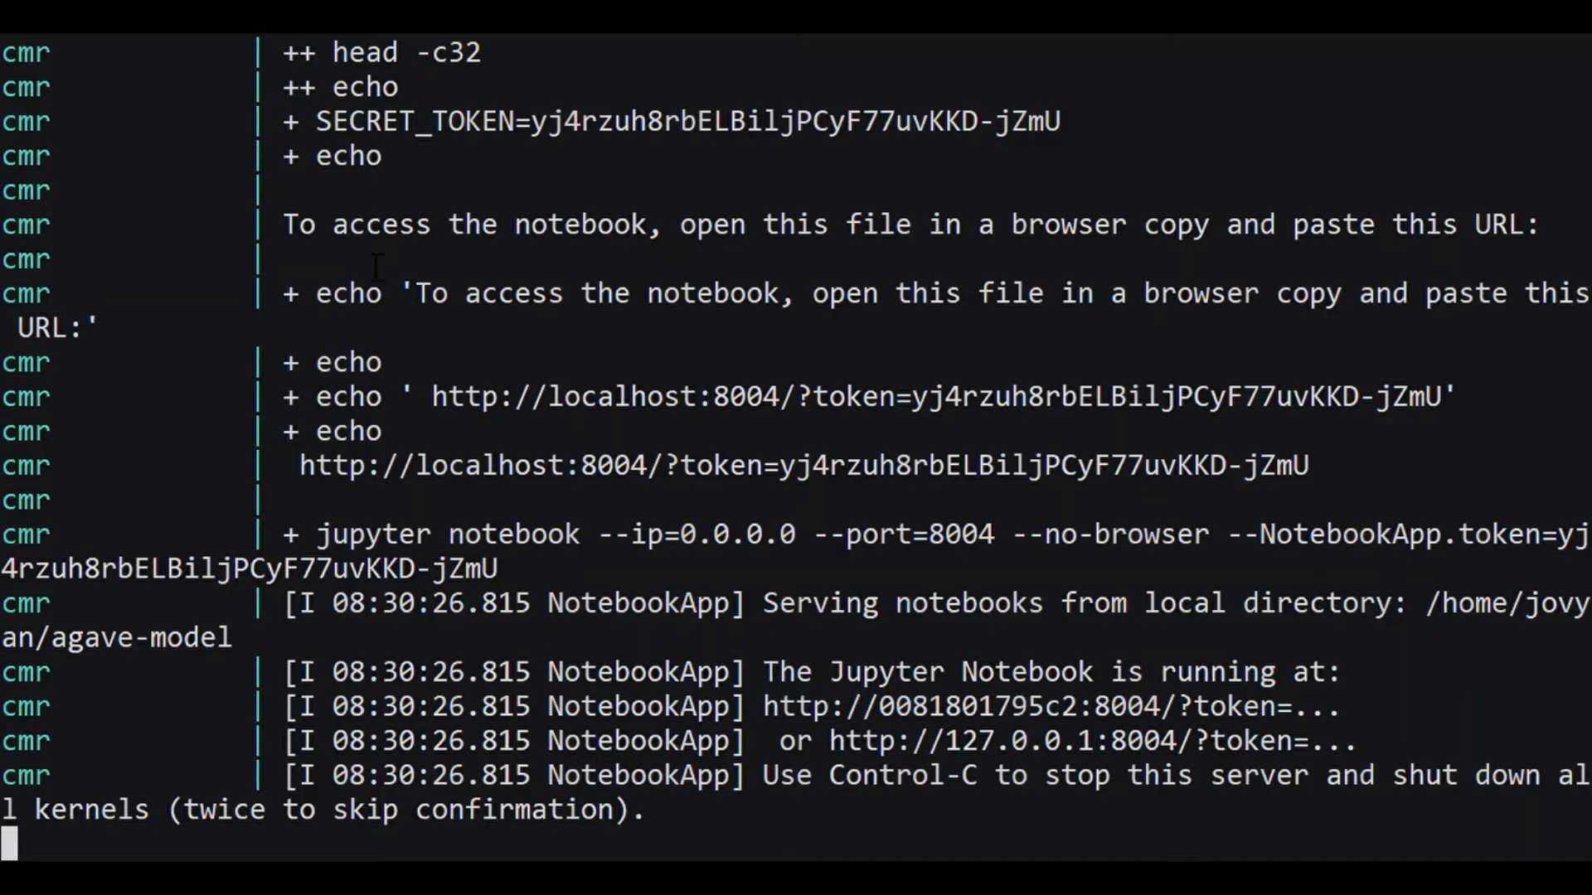
pyautogui.scroll(4, 558, 249)
pyautogui.scroll(2, 558, 249)
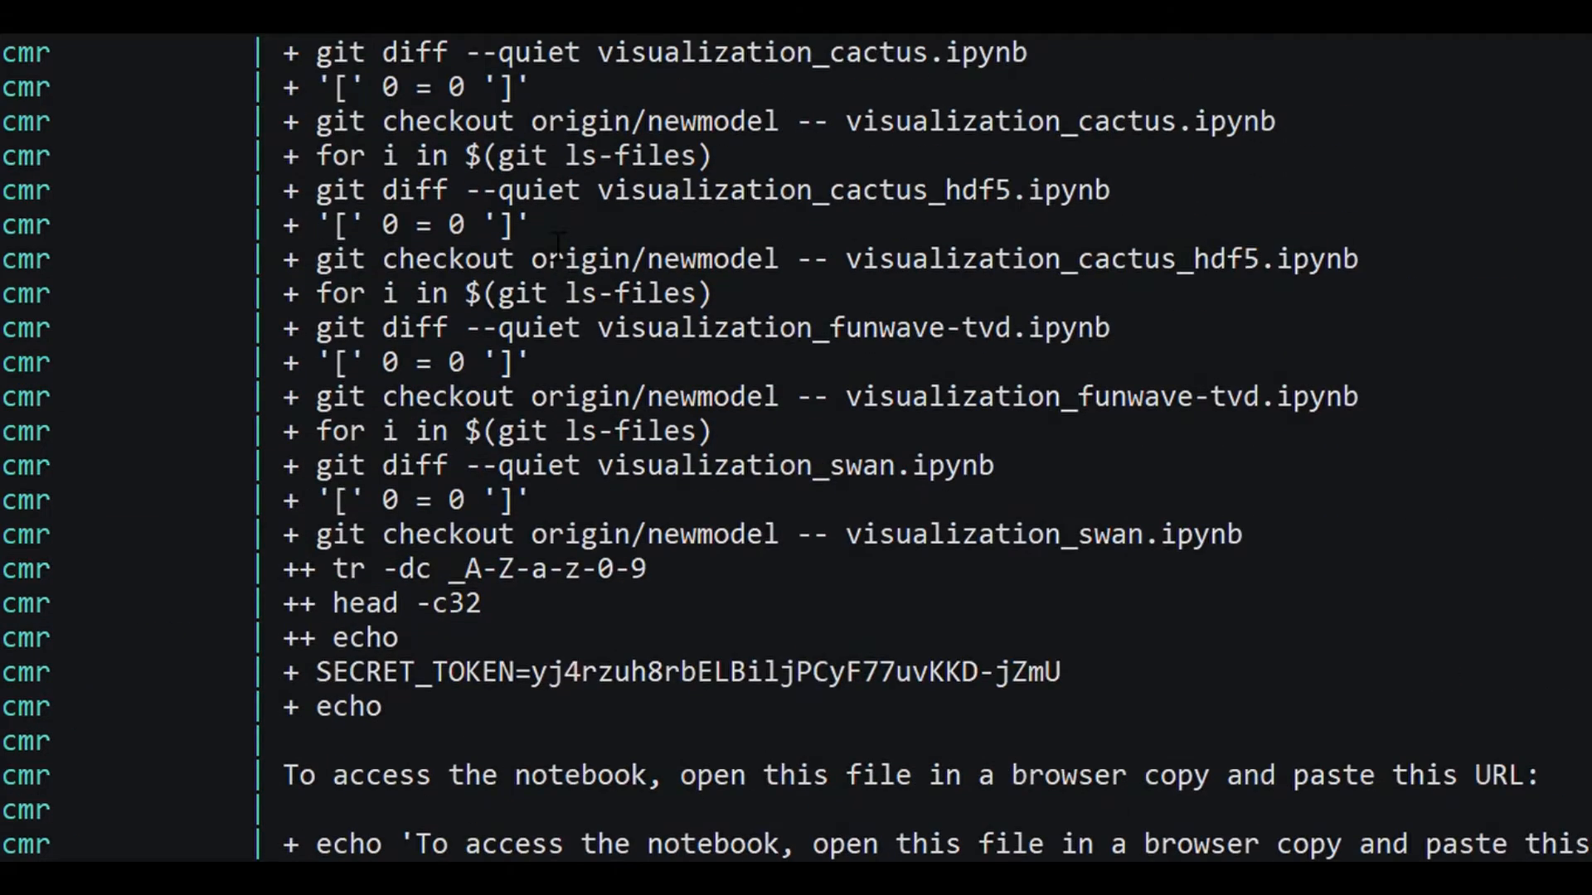
pyautogui.scroll(1, 558, 244)
pyautogui.scroll(-7, 558, 244)
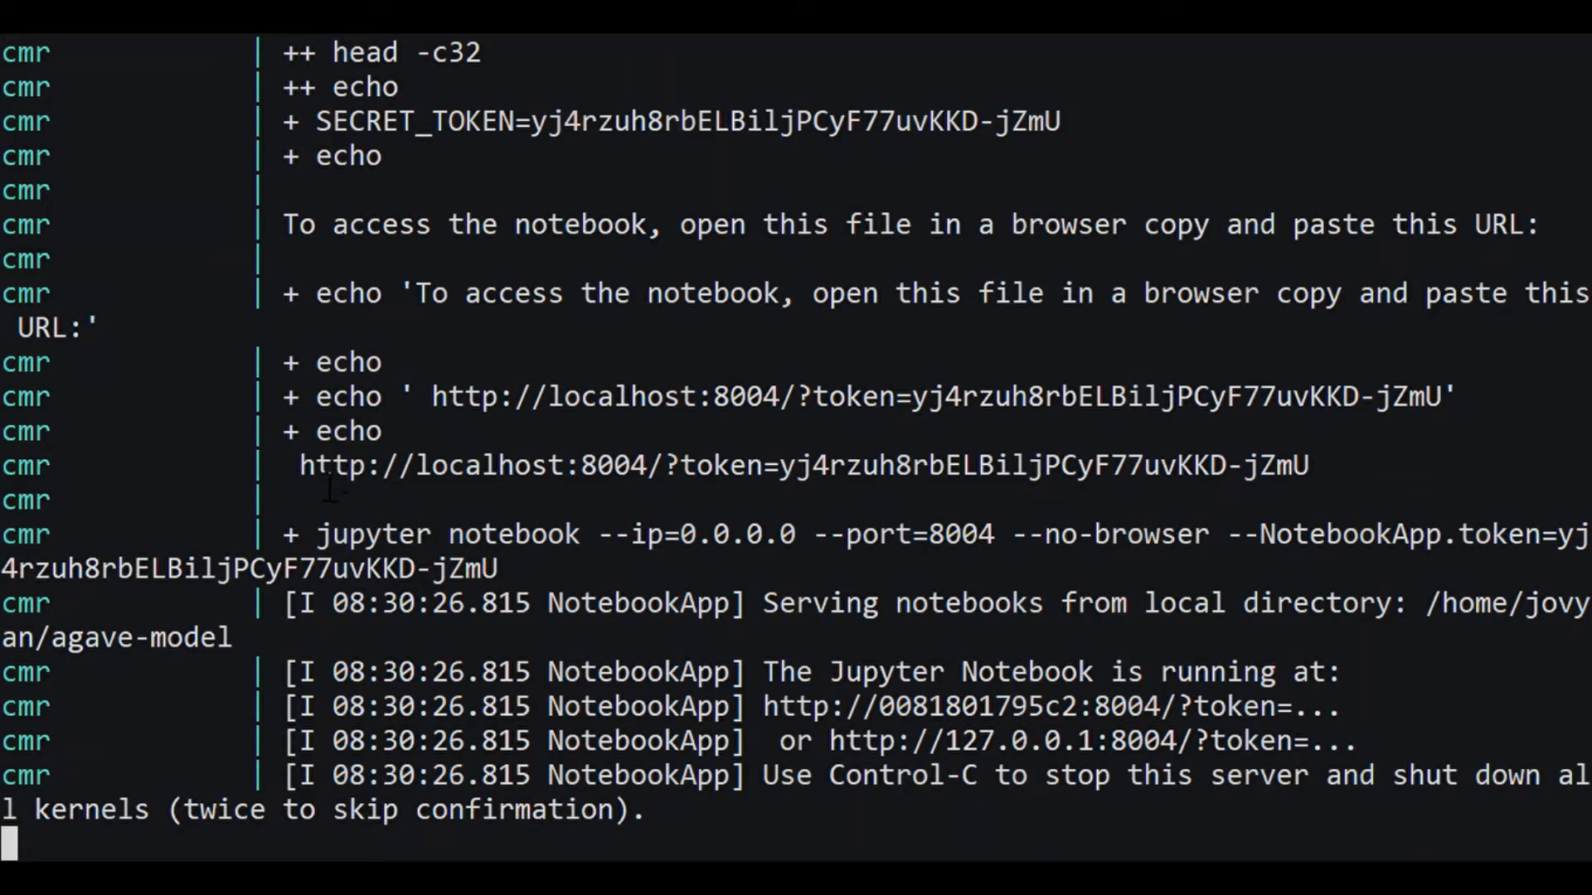
pyautogui.moveTo(300, 467); pyautogui.dragTo(1315, 473)
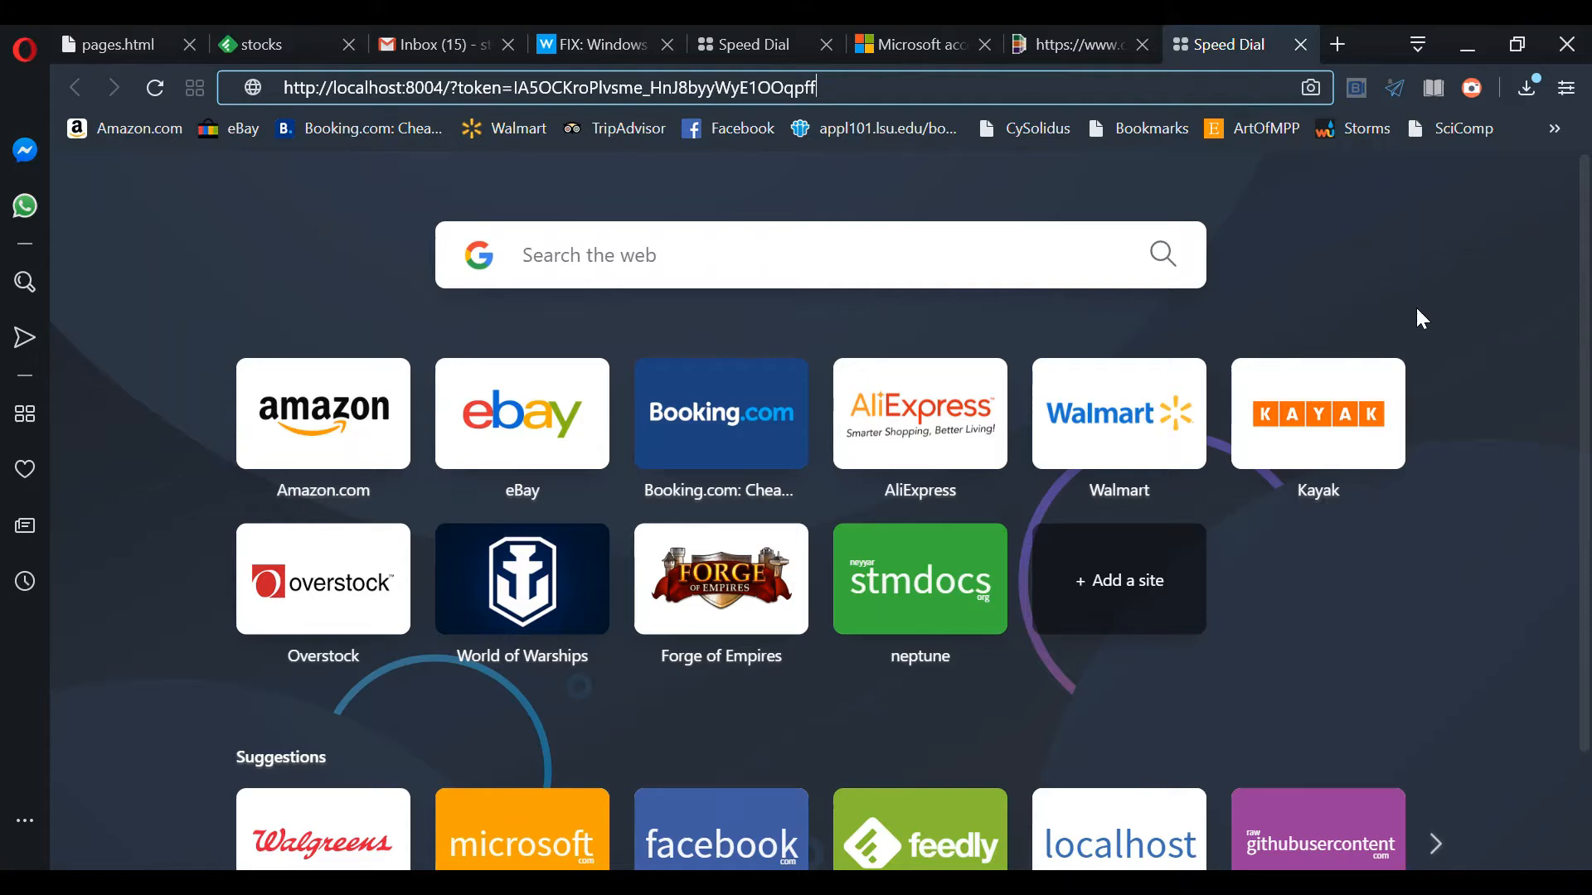
# Step: Load the localhost:8004 notebook address and open model.ipynb from the file tree
pyautogui.press('Return')
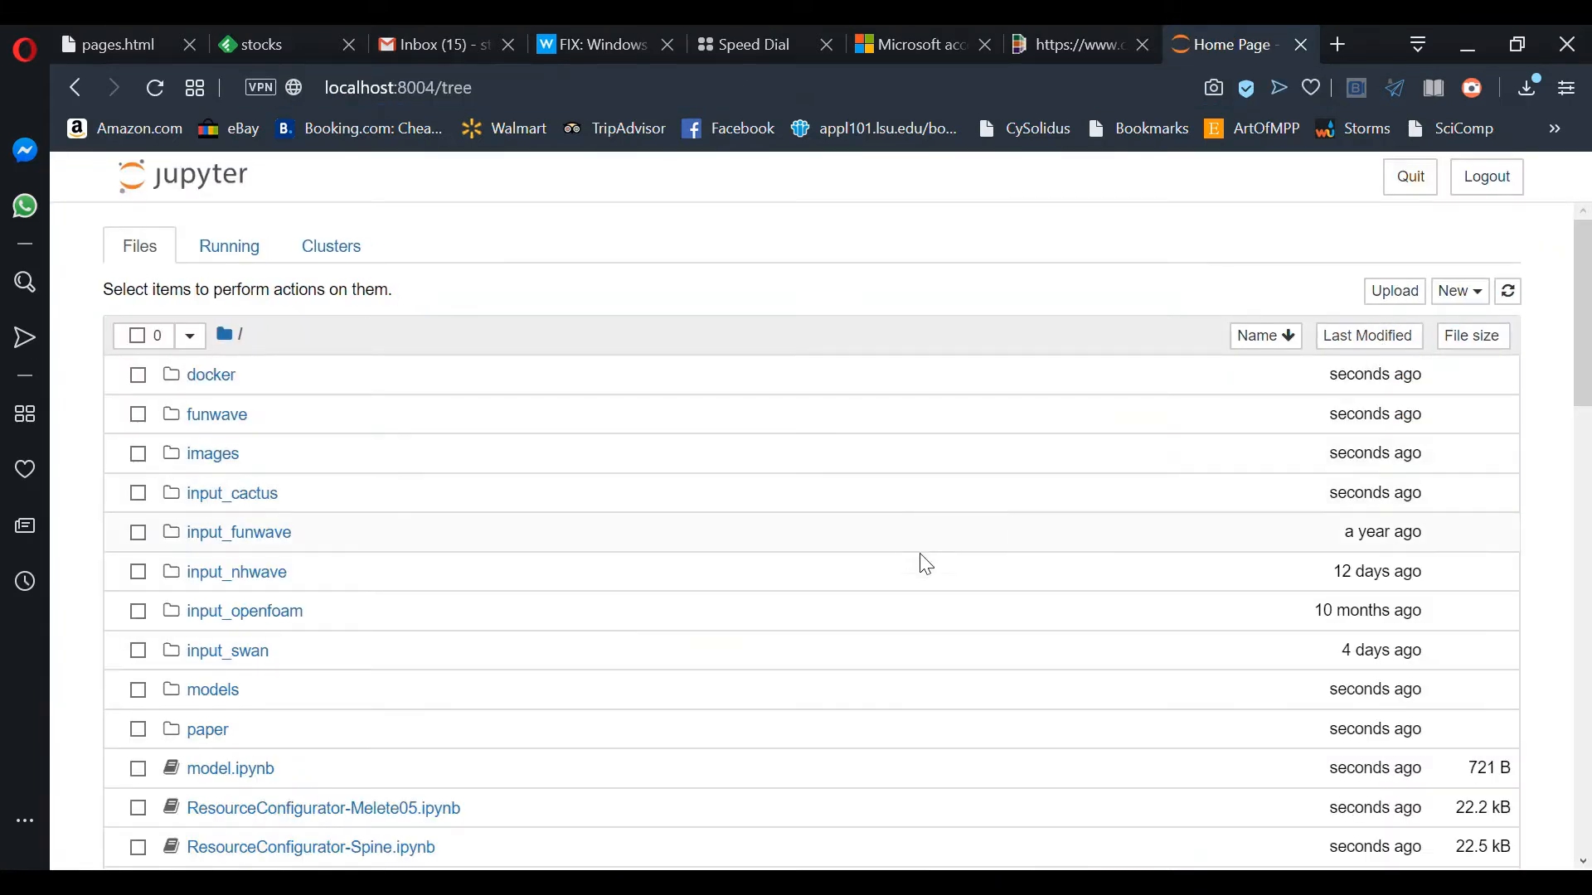
pyautogui.scroll(-3, 862, 564)
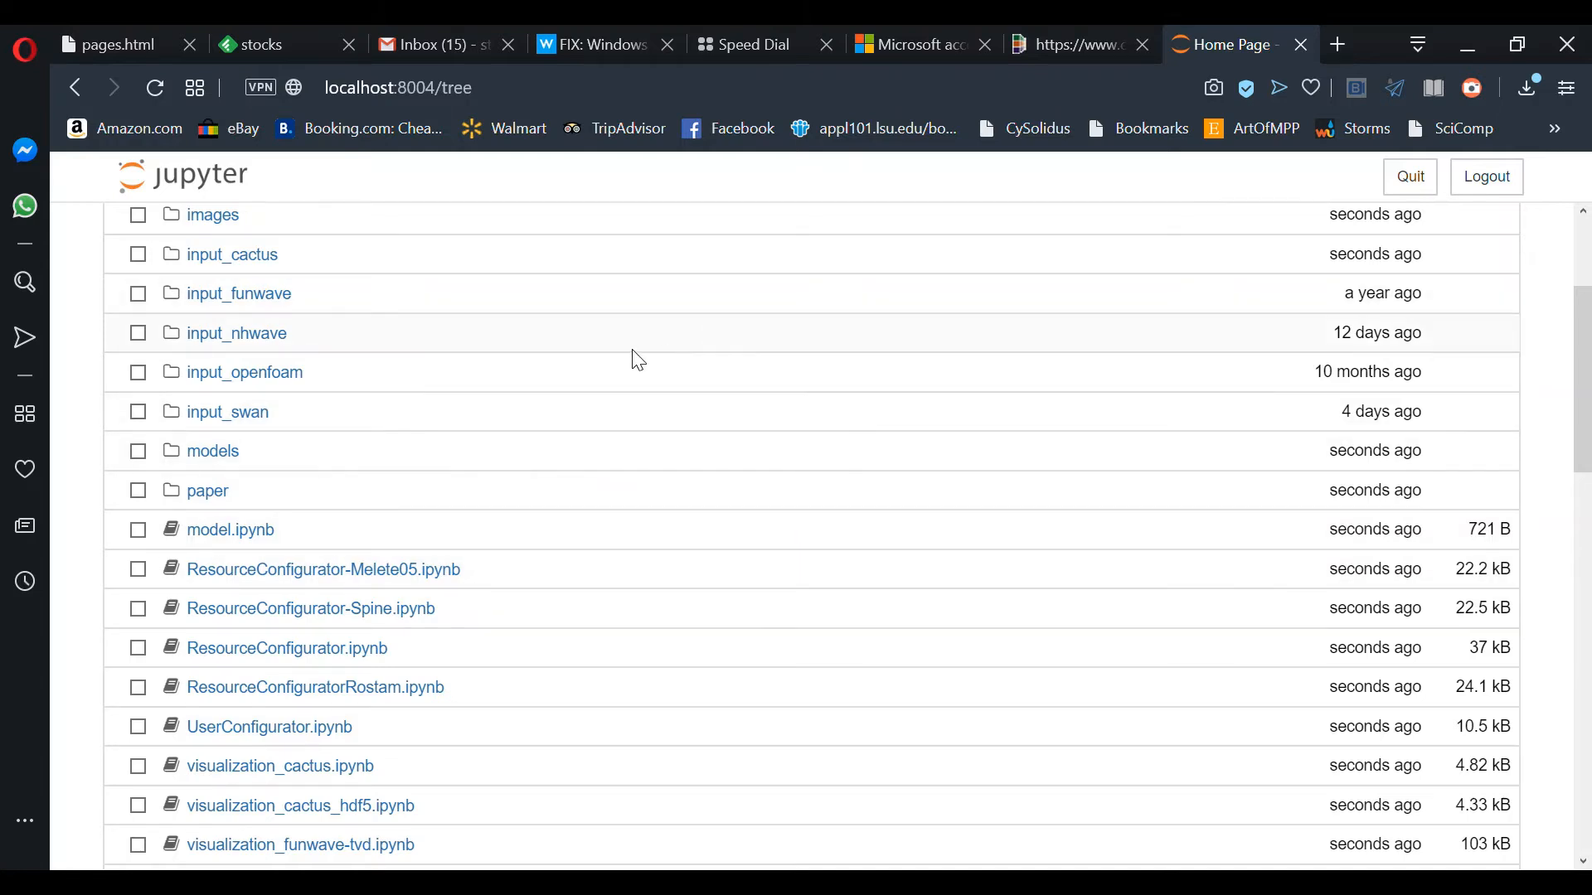
pyautogui.click(264, 545)
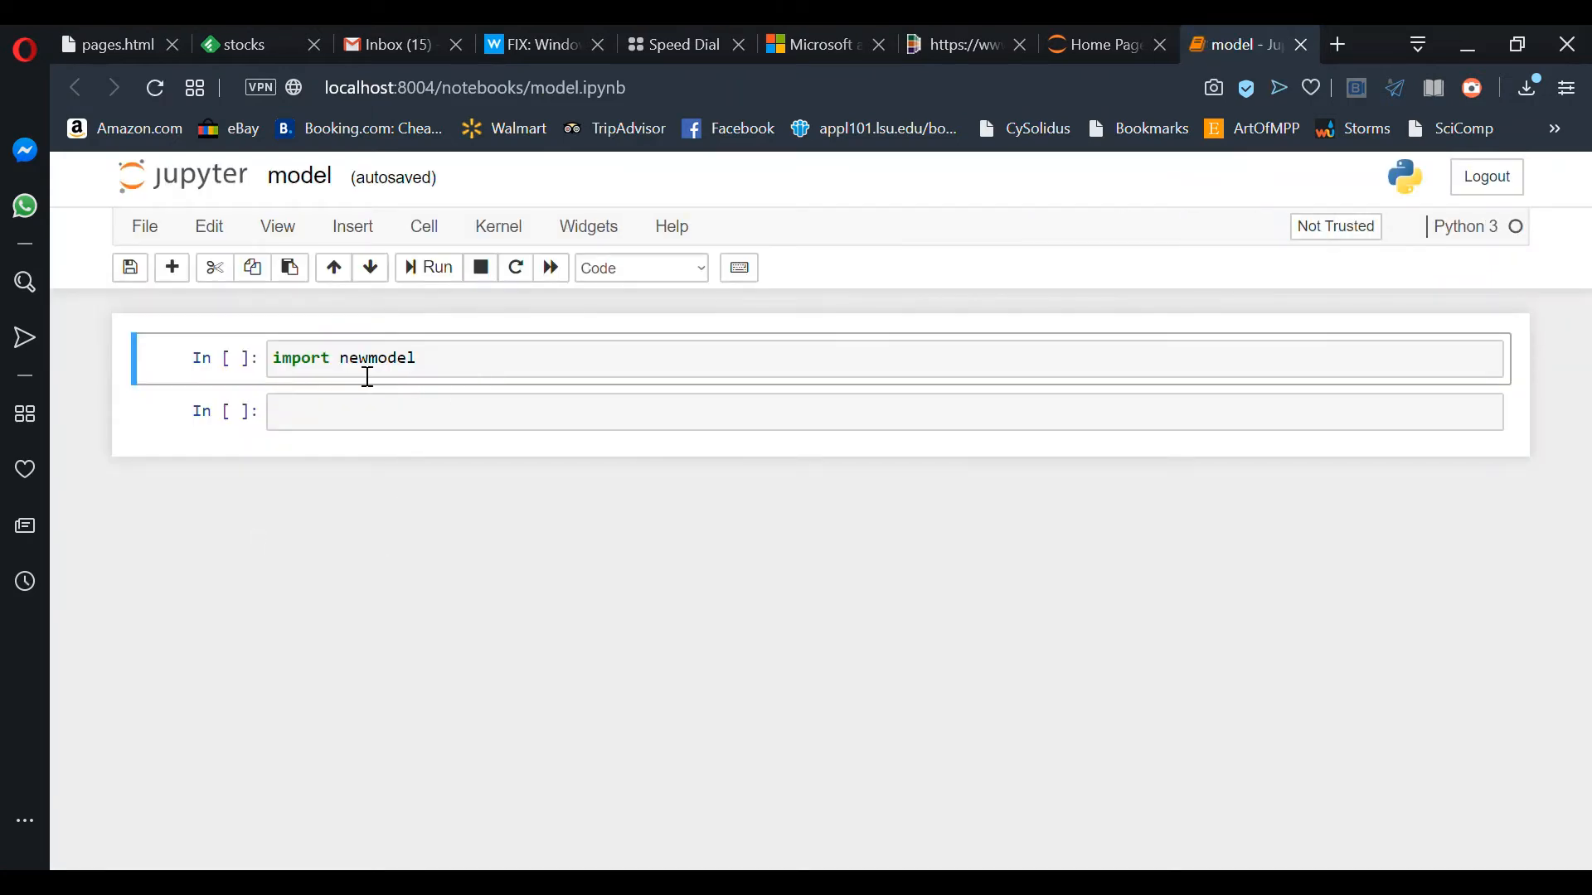
# Step: Run the import newmodel cell and sign in with Agave middleware, the user name and password
pyautogui.click(455, 374)
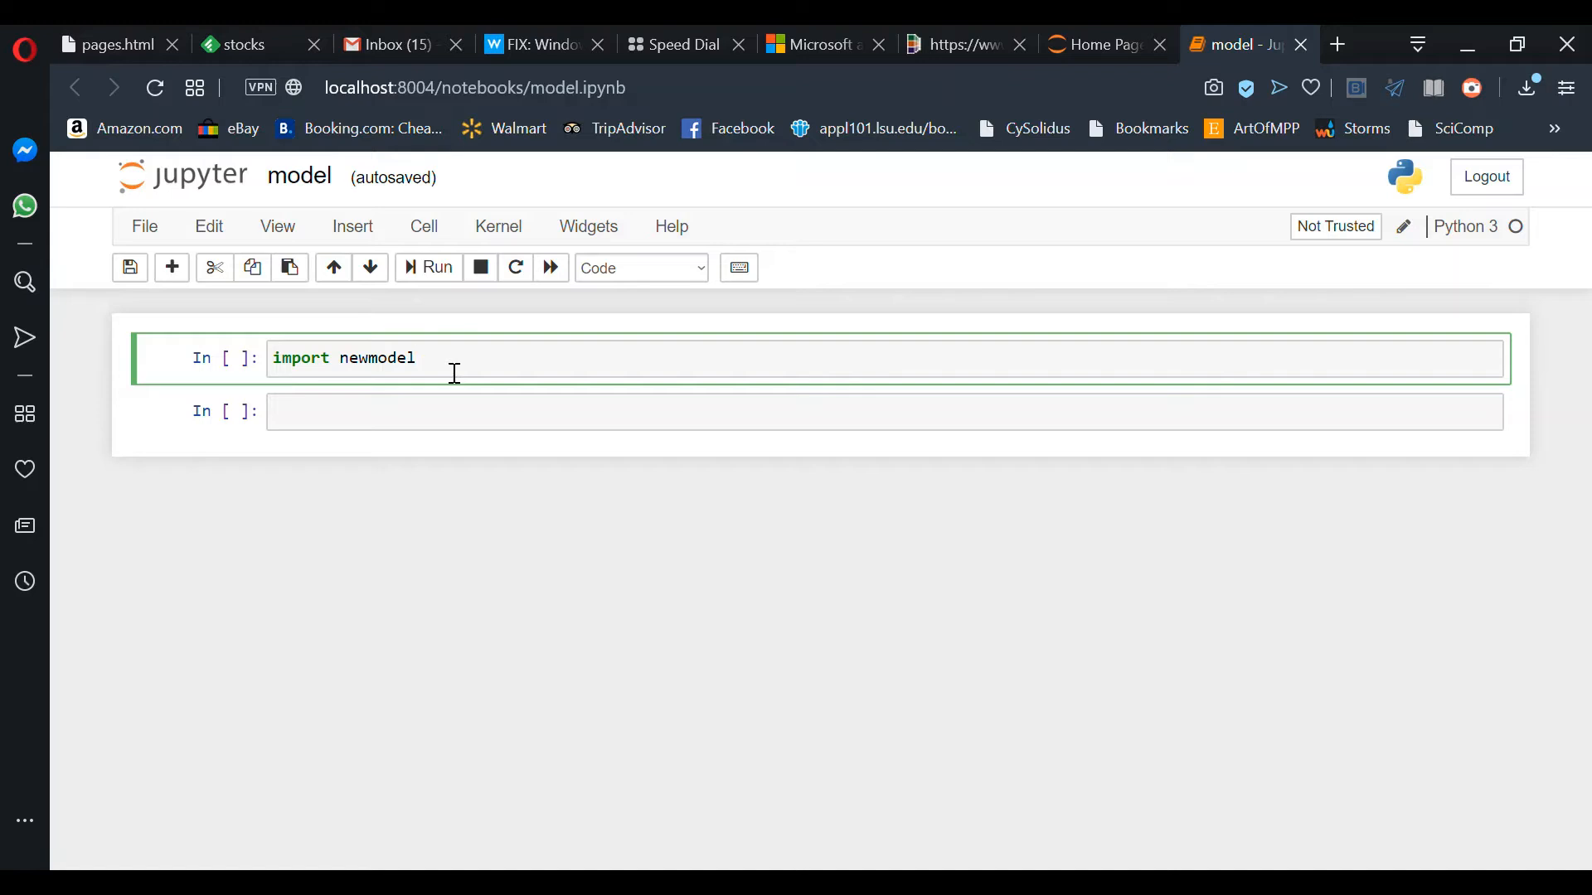
pyautogui.hotkey('shift', 'Return')
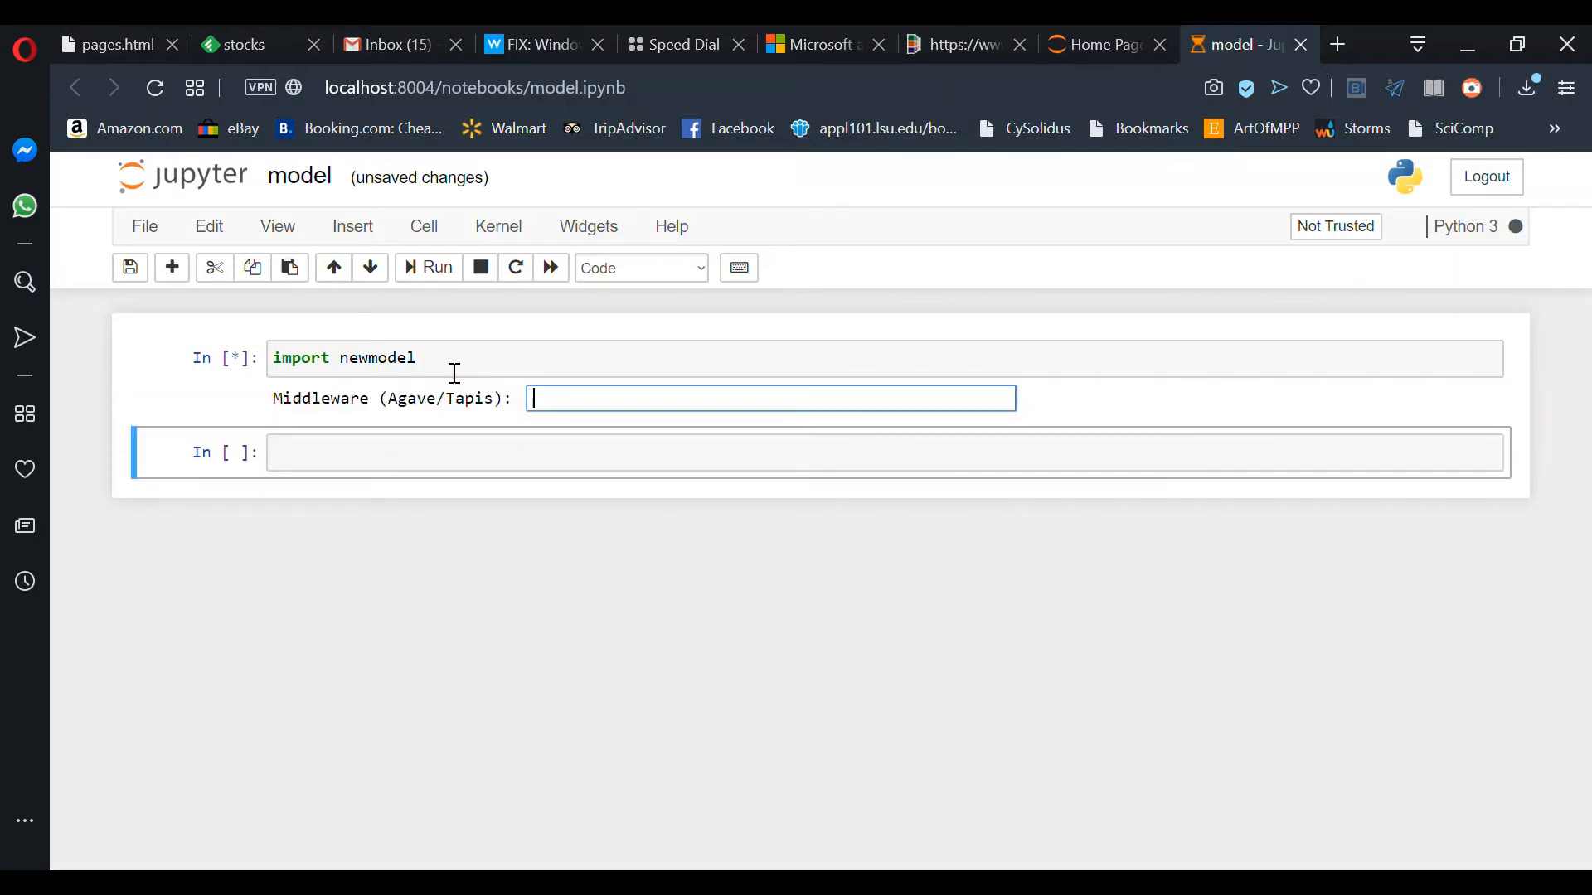
pyautogui.write('Agave')
pyautogui.press('Return')
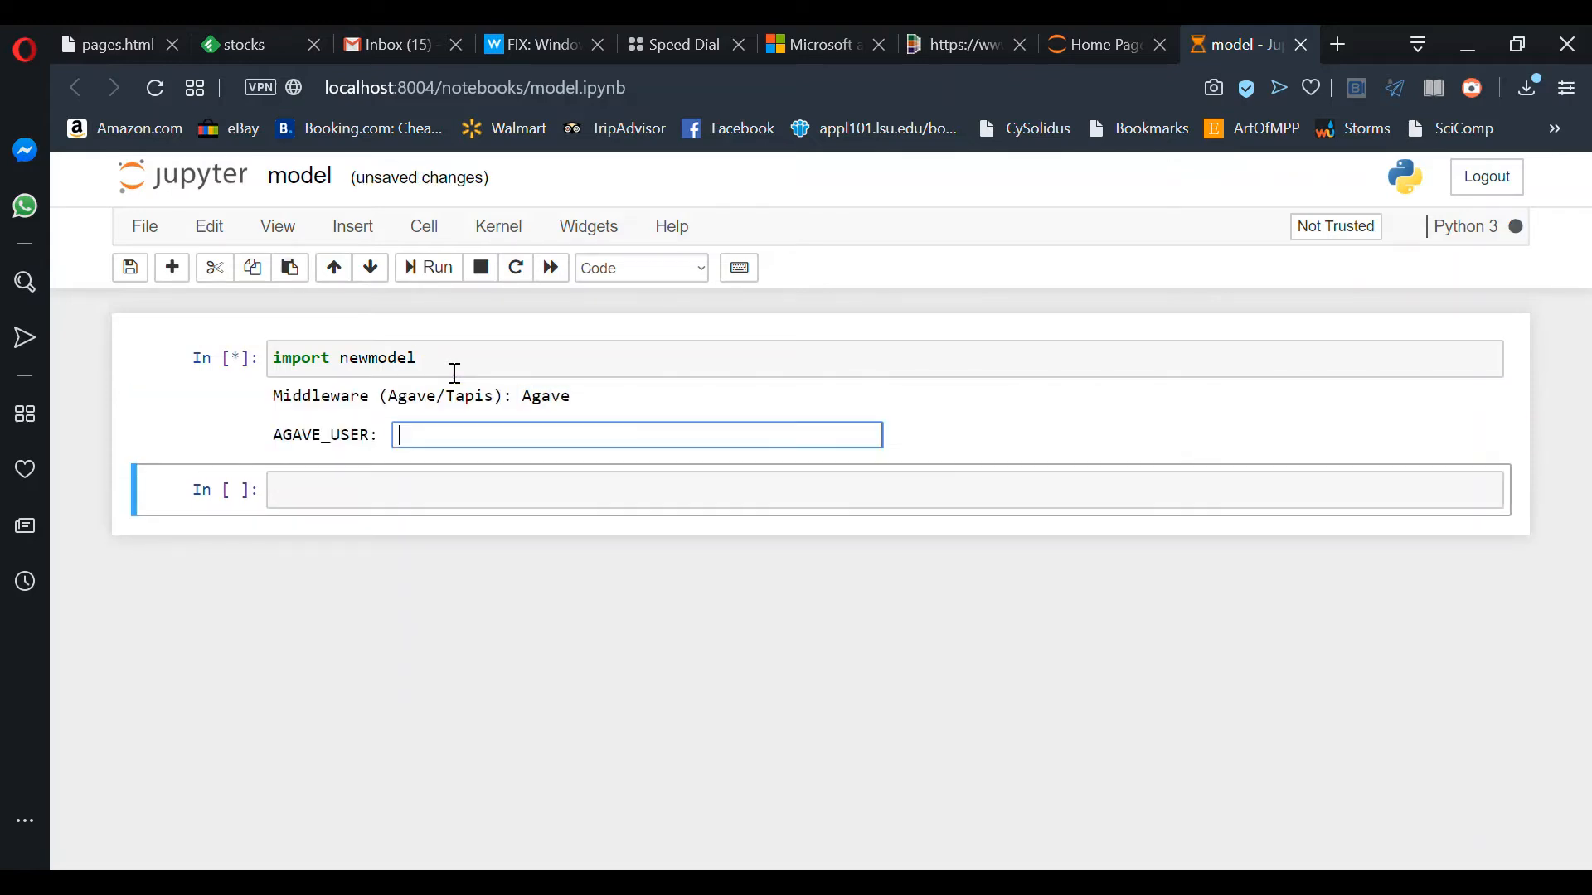
pyautogui.press('Return')
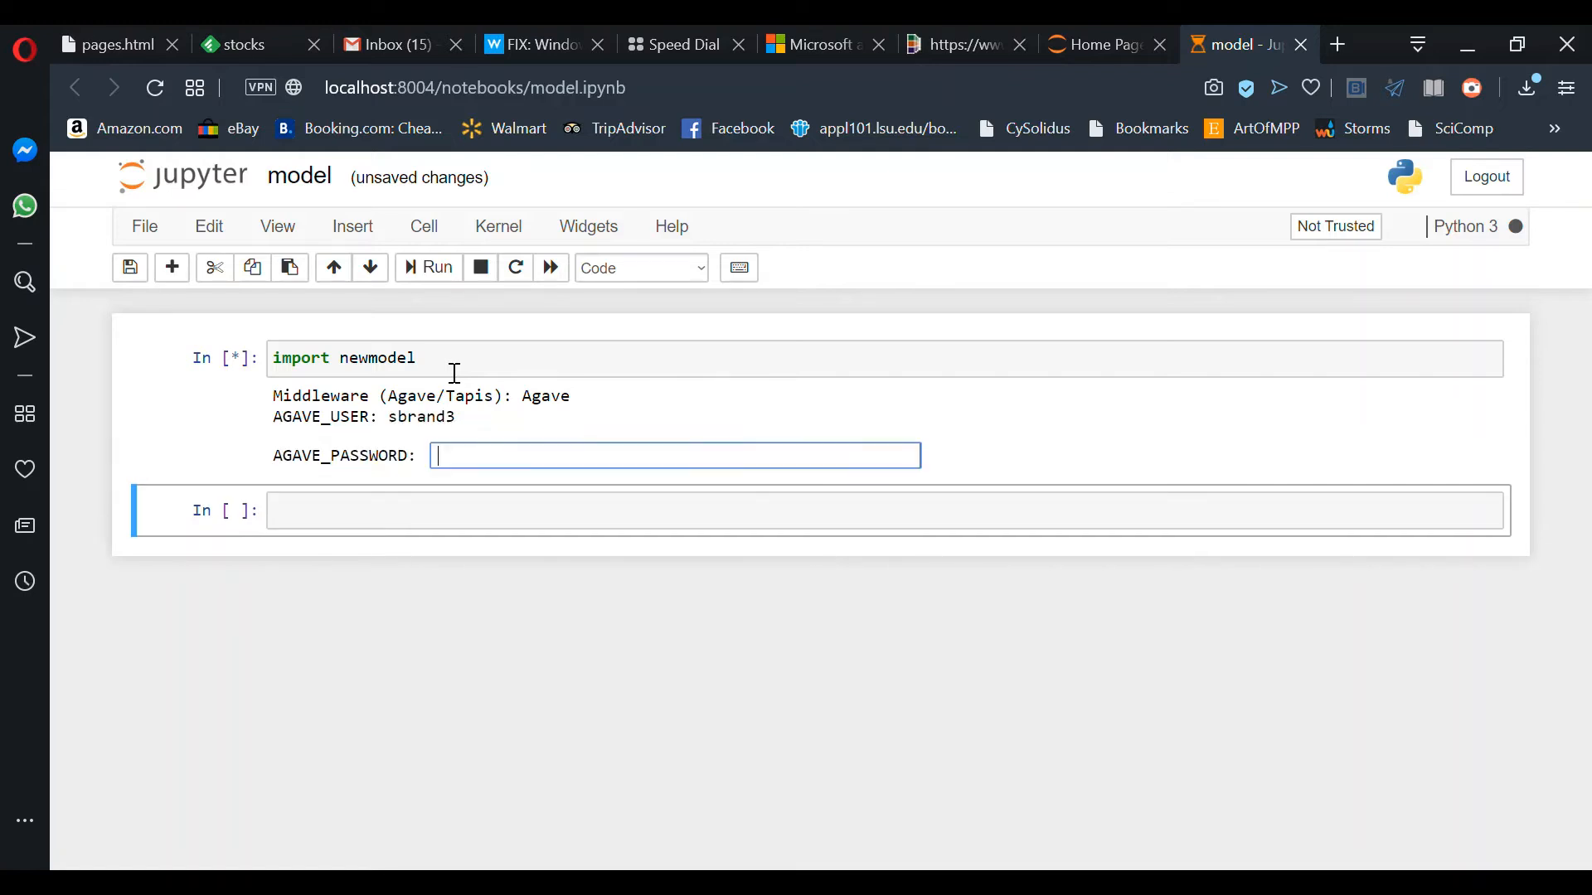
pyautogui.write('••••••••••')
pyautogui.press('Return')
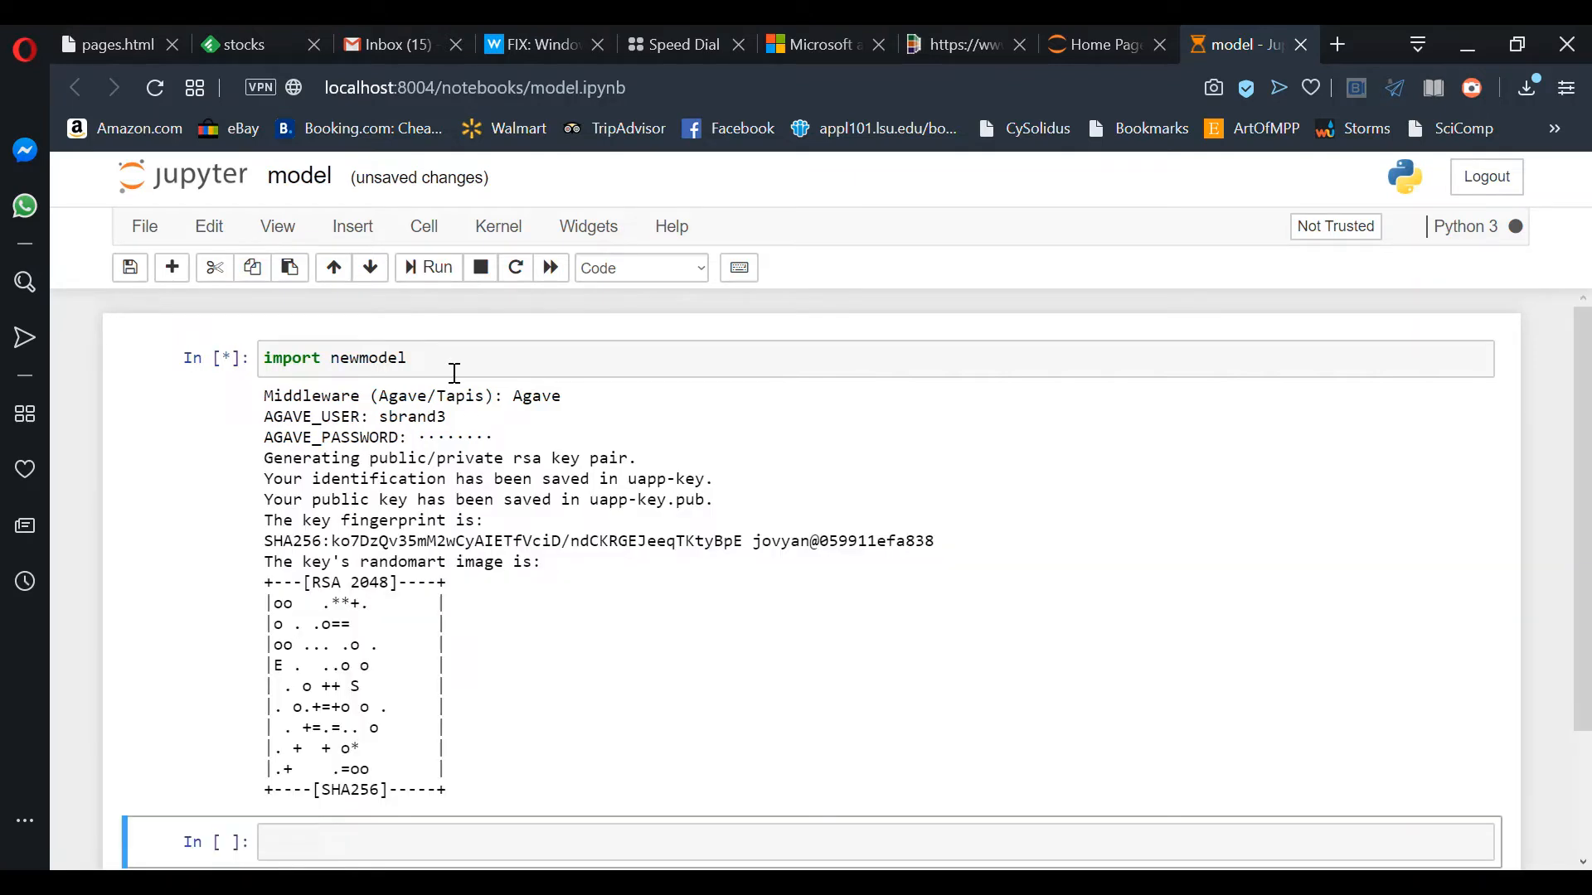
# Step: Scroll down to the SWAN model widget, then return to the Jupyter file list
pyautogui.scroll(-4, 500, 614)
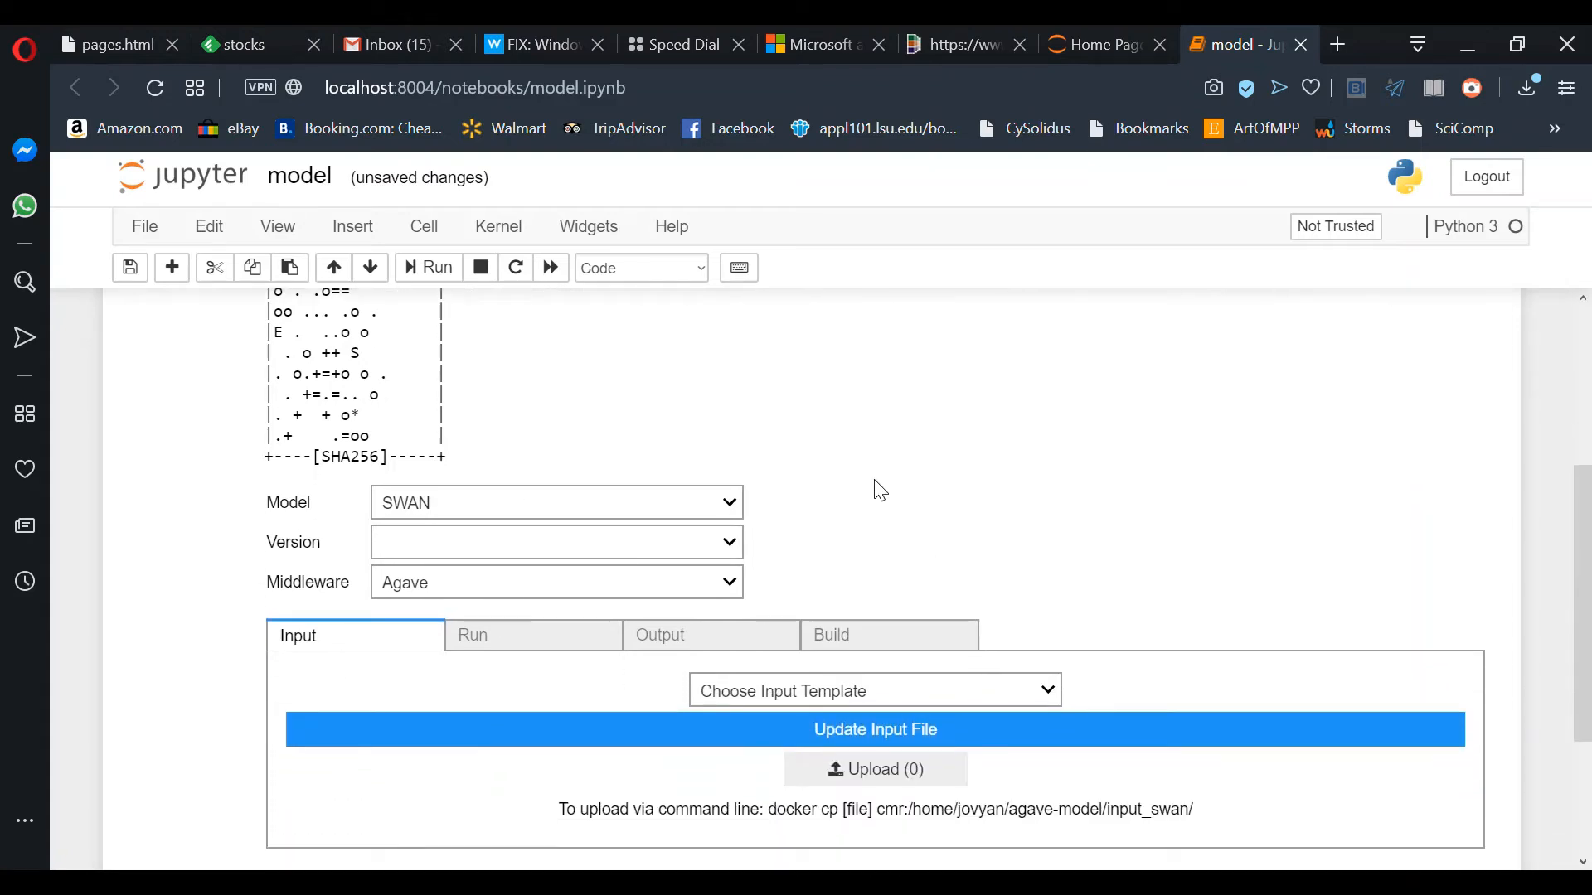
pyautogui.scroll(-2, 935, 462)
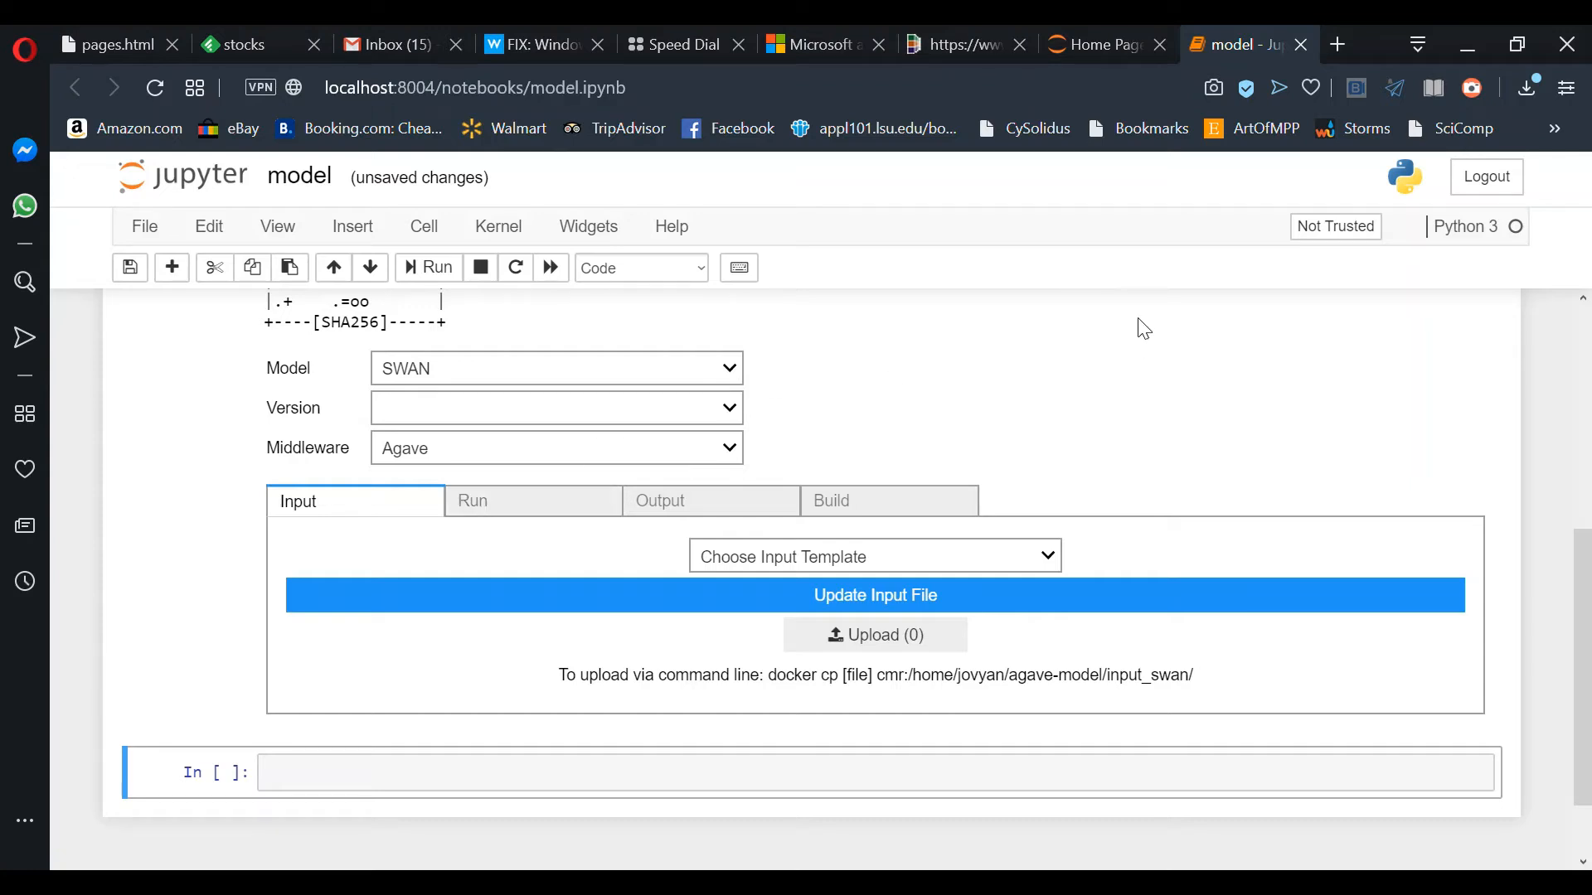
pyautogui.click(1102, 47)
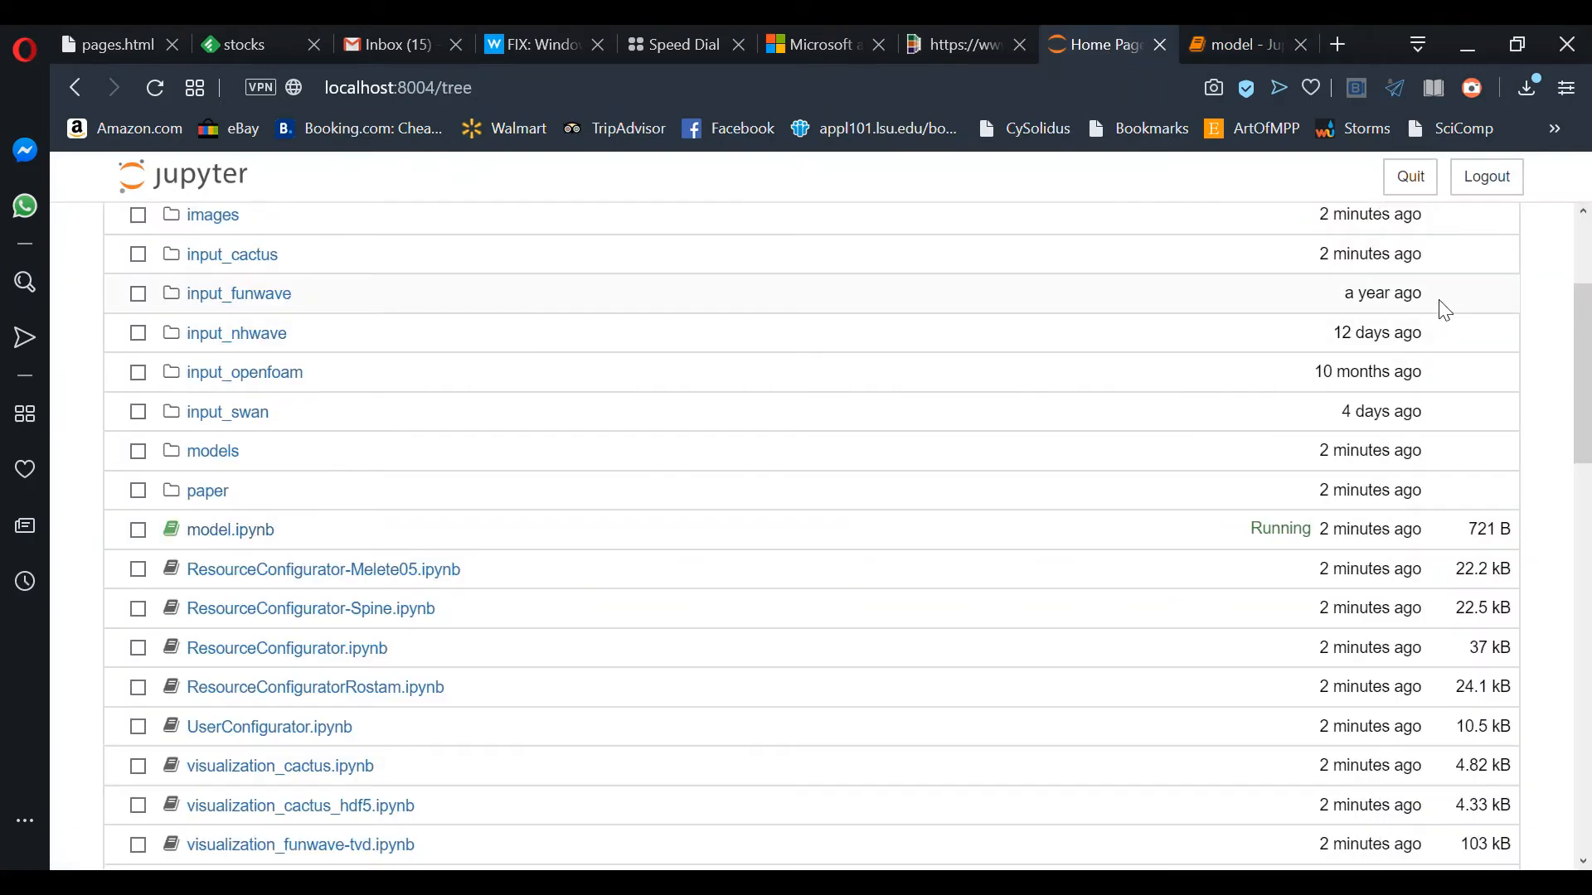
# Step: Create a new Terminal from the Jupyter Home Page's New menu
pyautogui.scroll(3, 1442, 305)
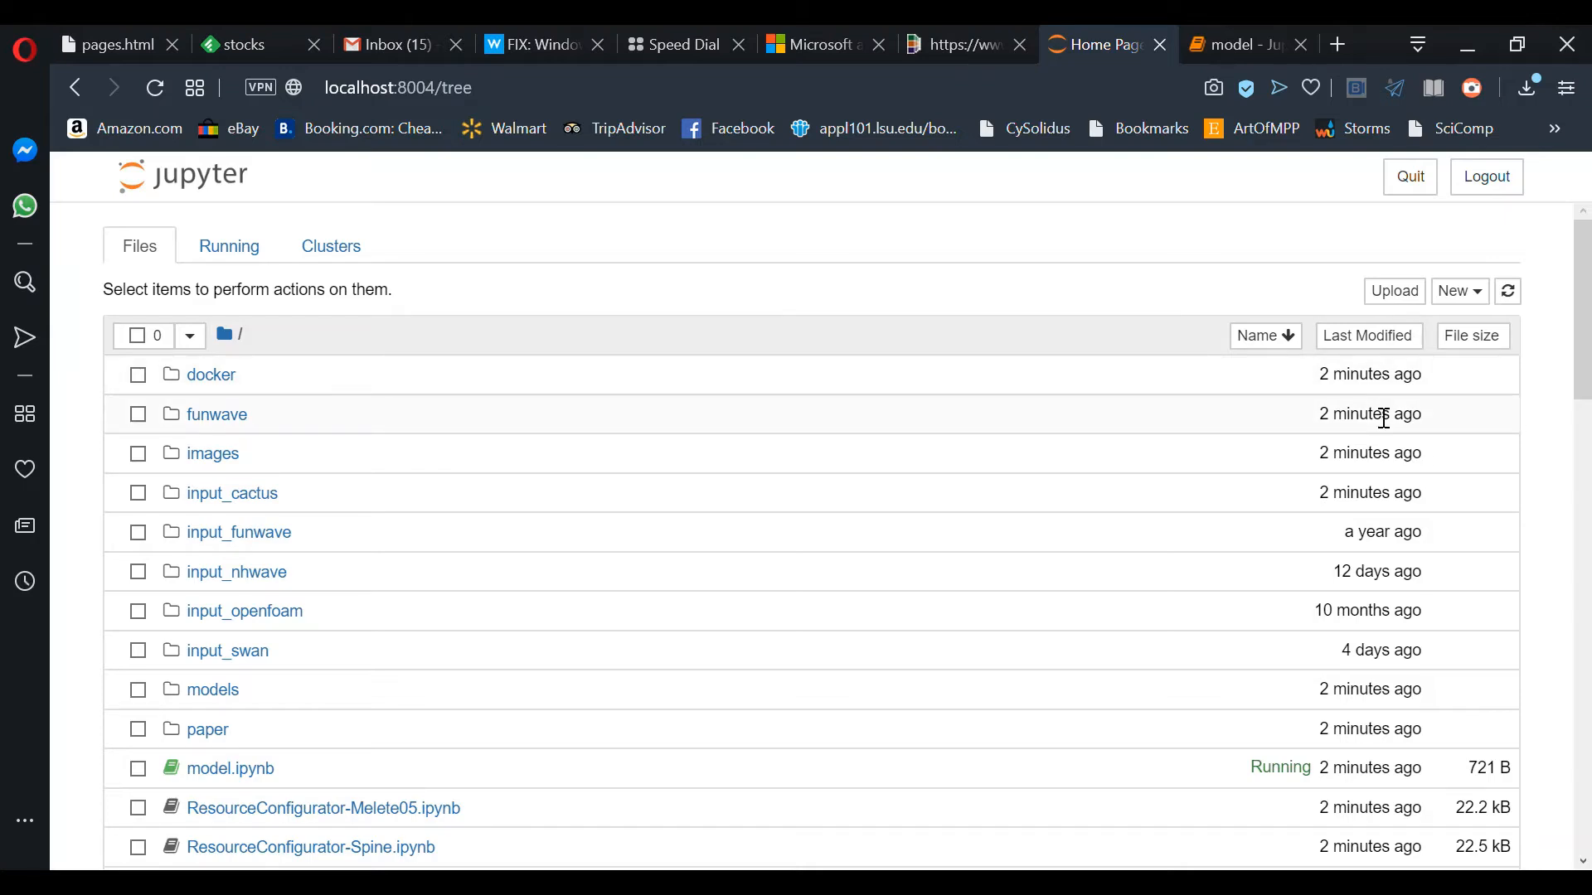
pyautogui.click(1462, 313)
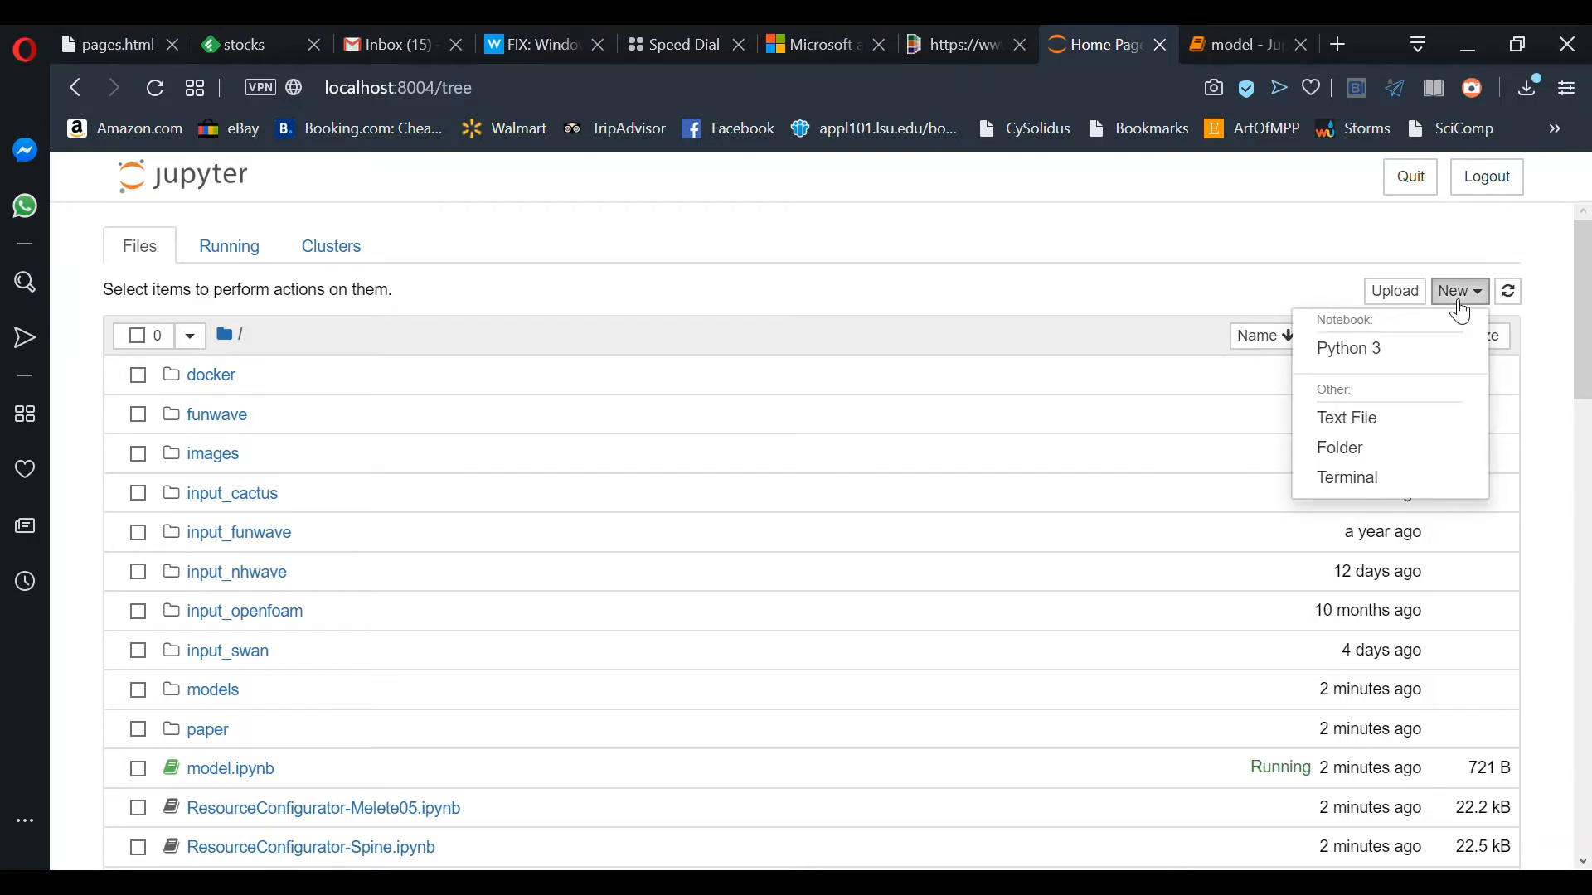
pyautogui.click(1417, 480)
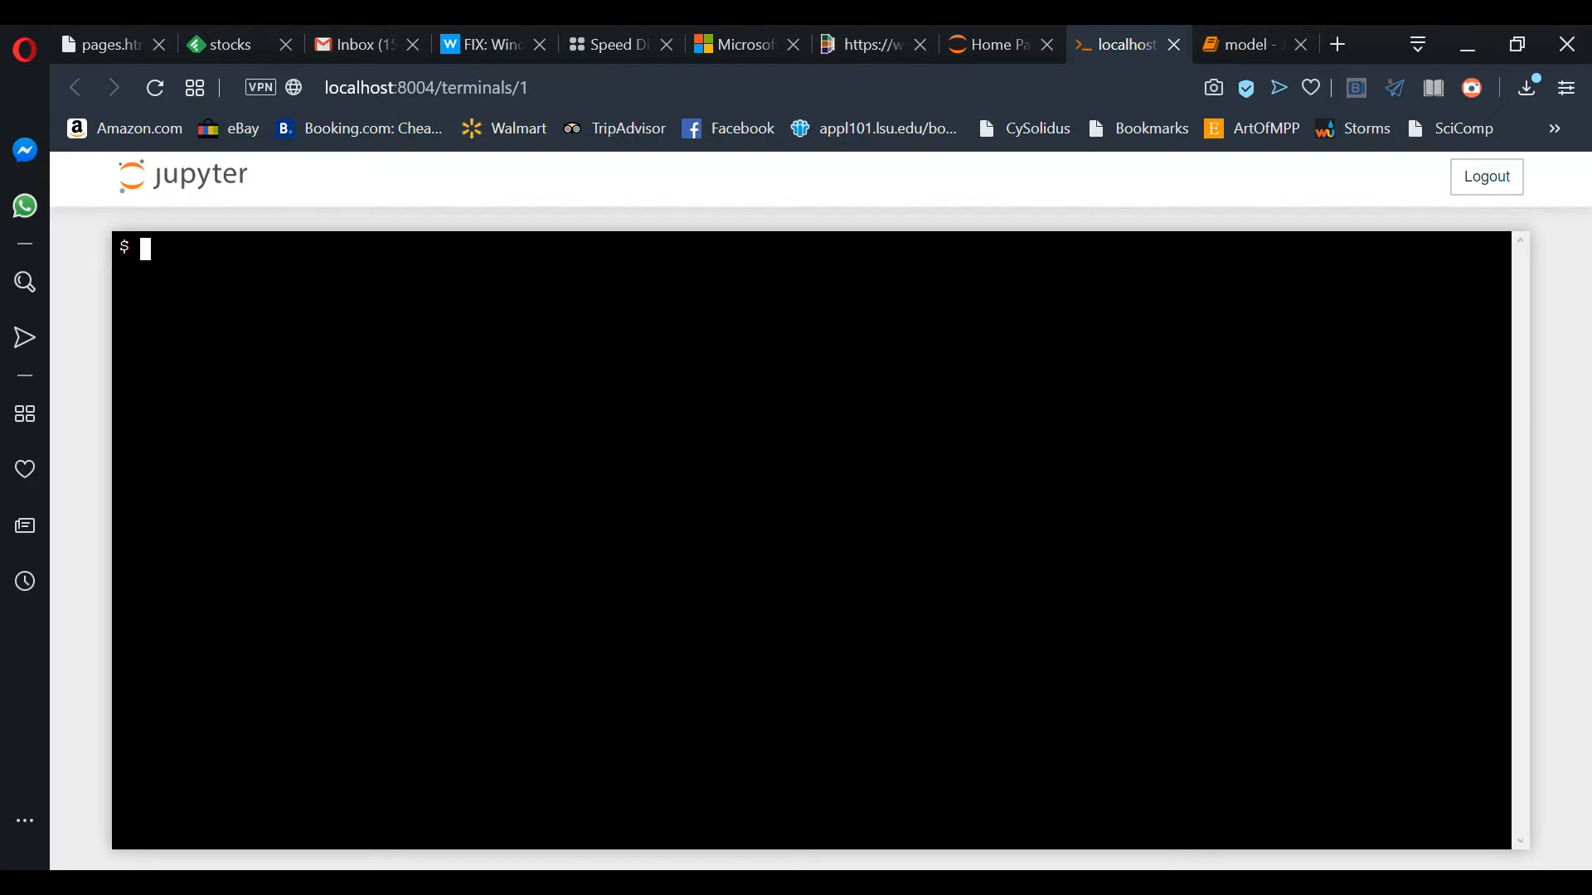
# Step: Change into agave-model/input_swan and list its files, including INPUT and run.sh
pyautogui.write('cd agave-model')
pyautogui.press('Return')
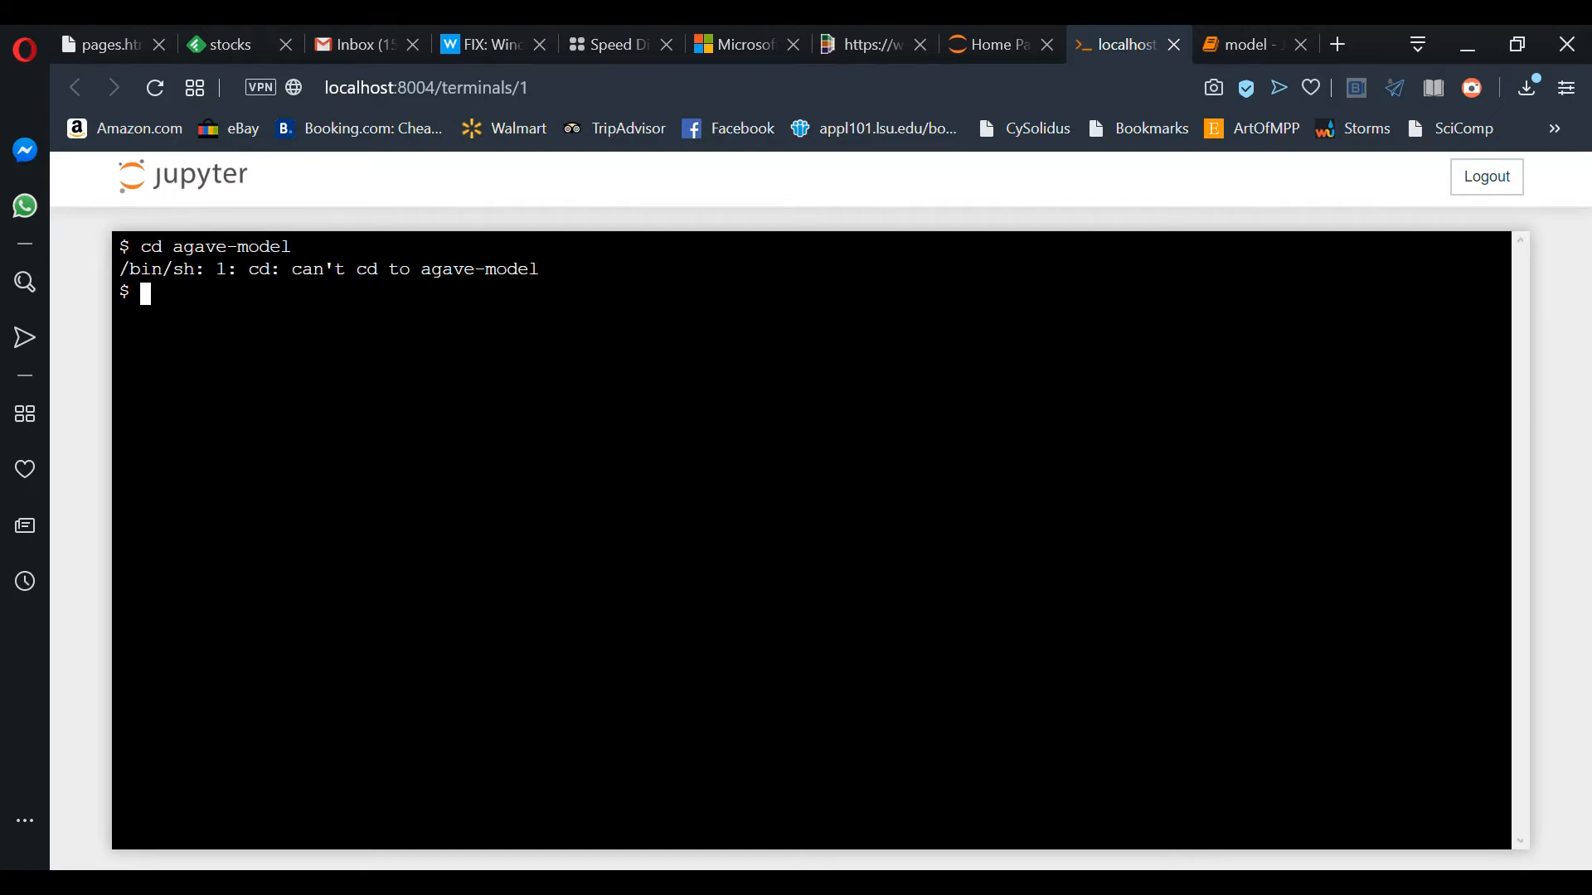
pyautogui.write('cd')
pyautogui.press('Return')
pyautogui.write('cd agave-model')
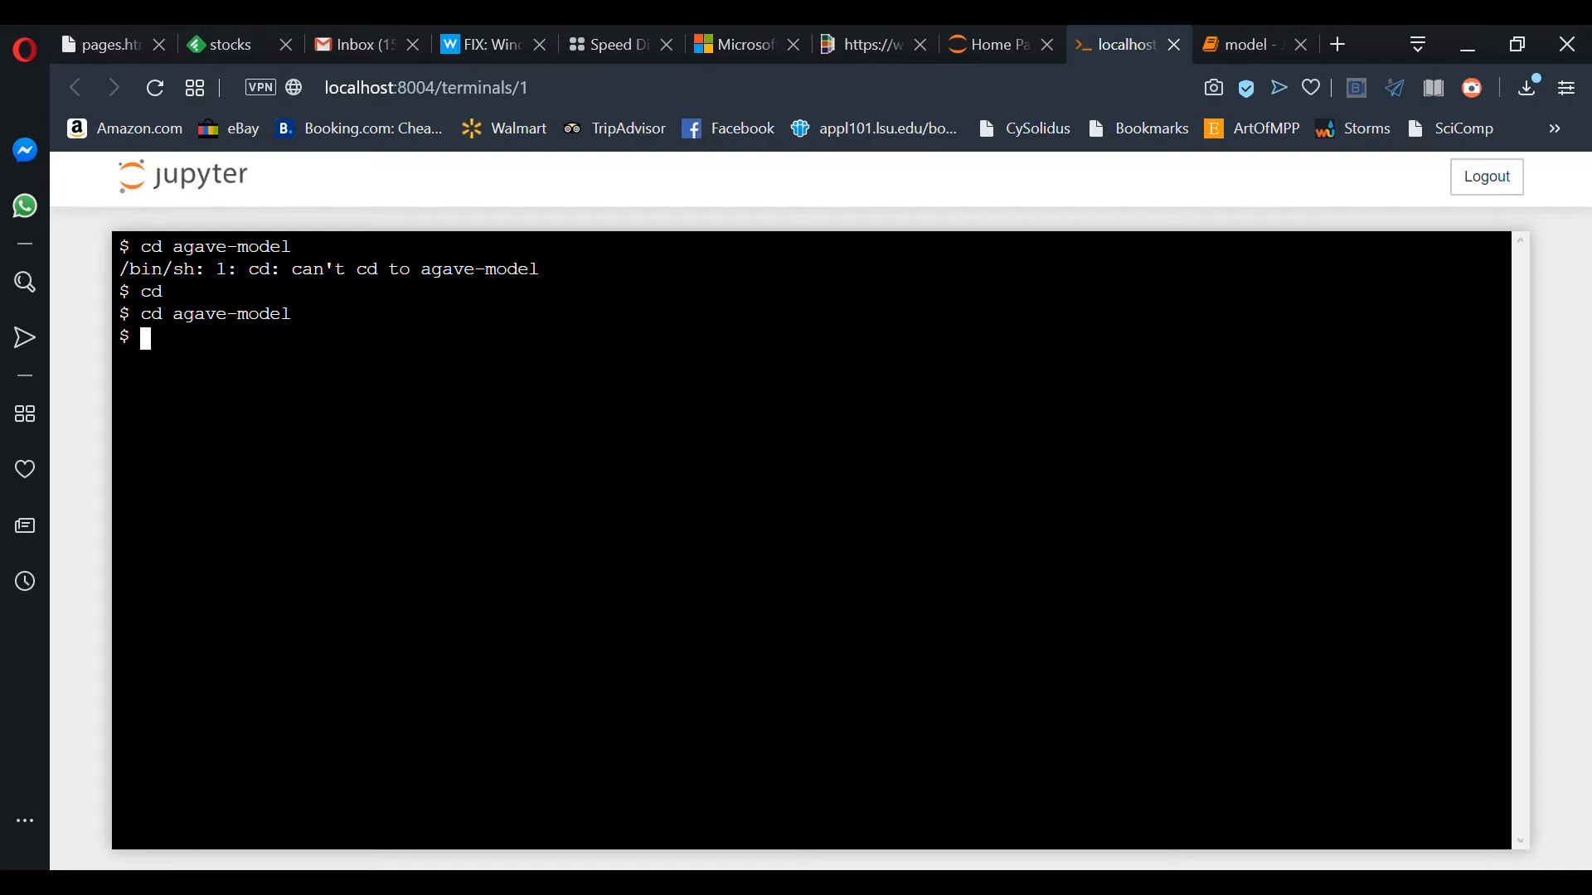
pyautogui.write('cd input_swa')
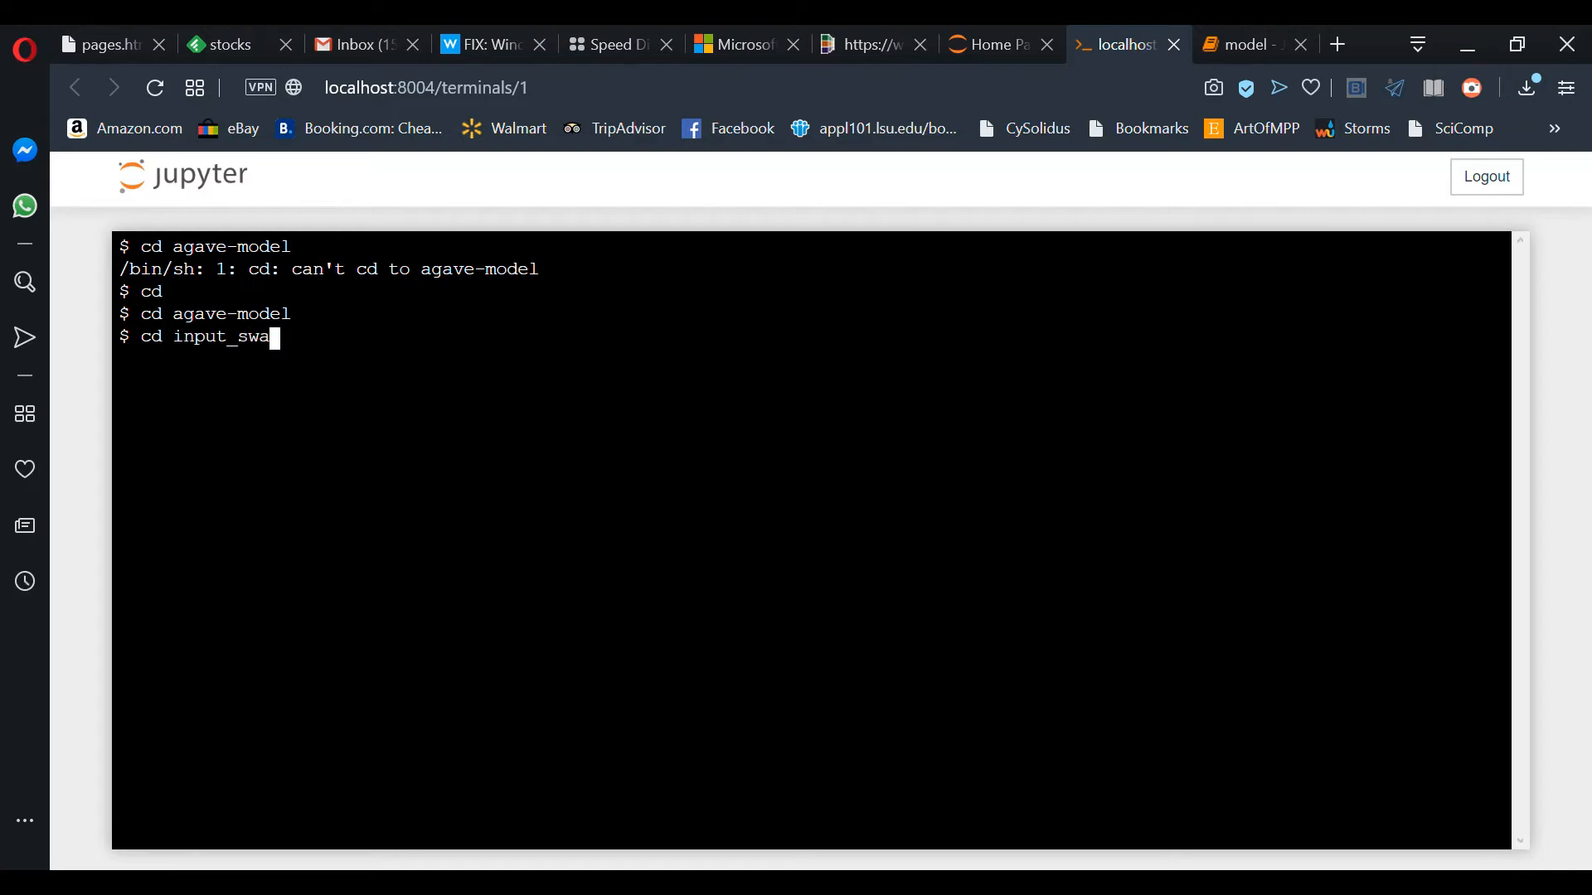
pyautogui.write('n')
pyautogui.press('Return')
pyautogui.write('ls')
pyautogui.press('Return')
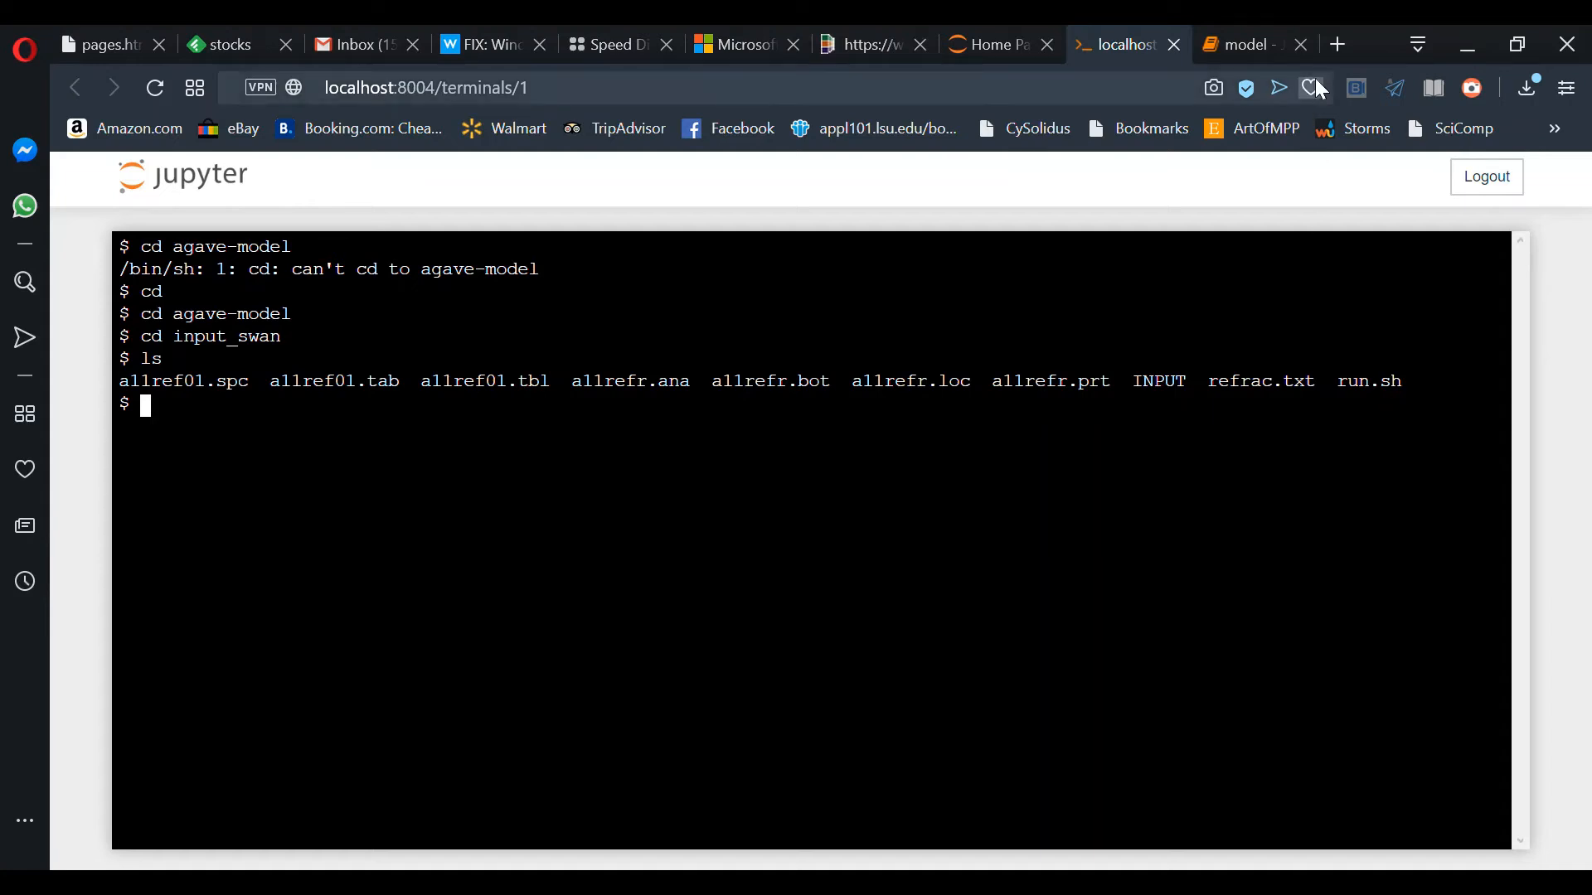
pyautogui.click(1241, 51)
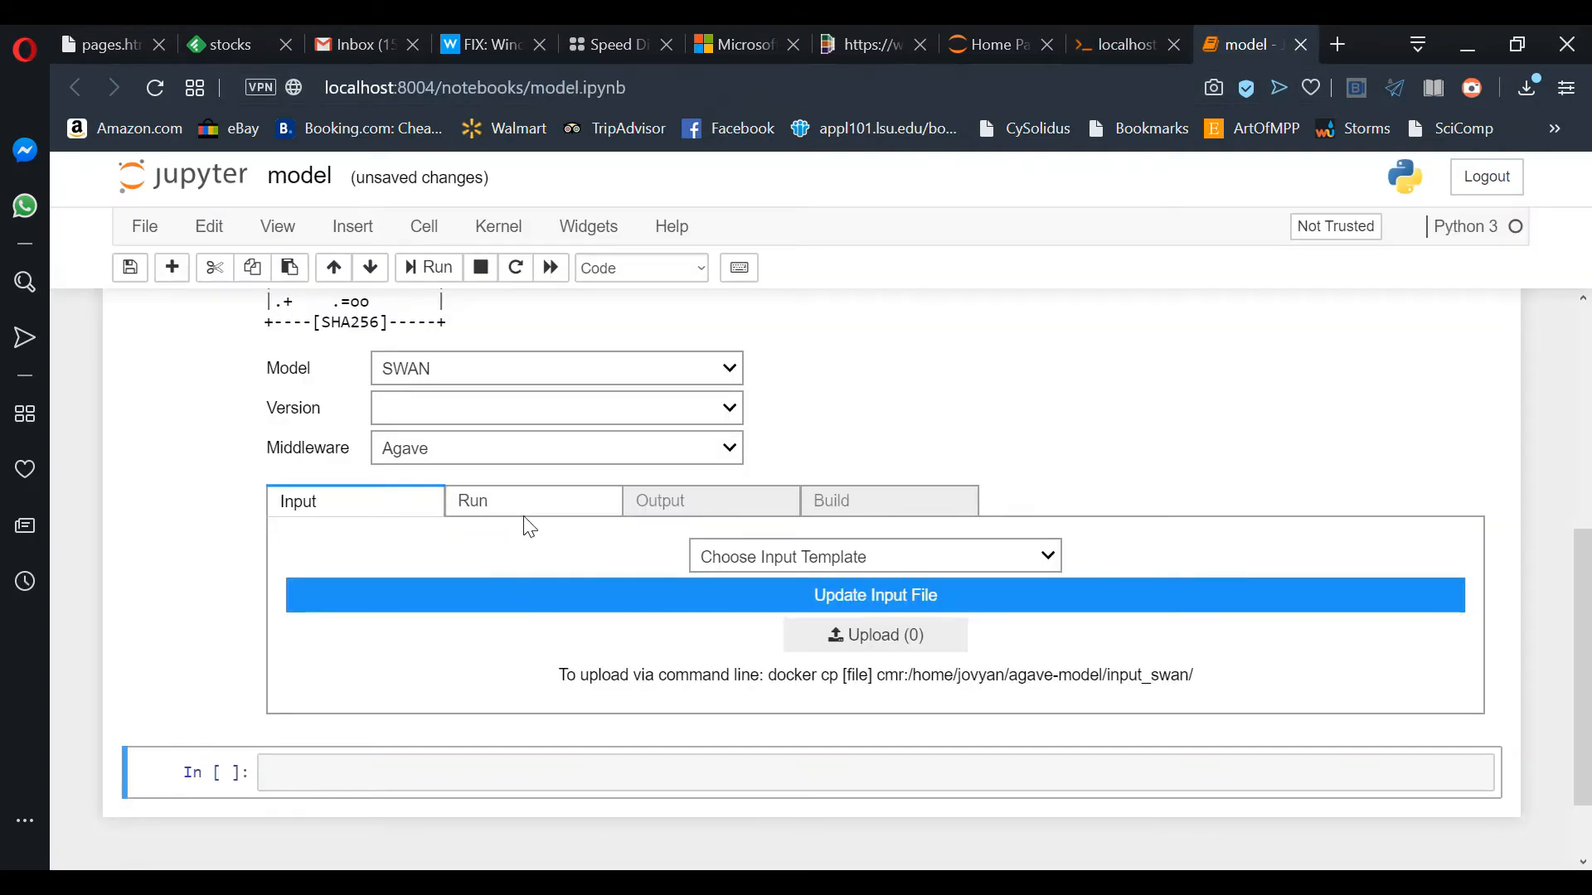
# Step: Set the job's NX to 10, processor layout to 4*4*1 and job name to swan-demo
pyautogui.click(527, 515)
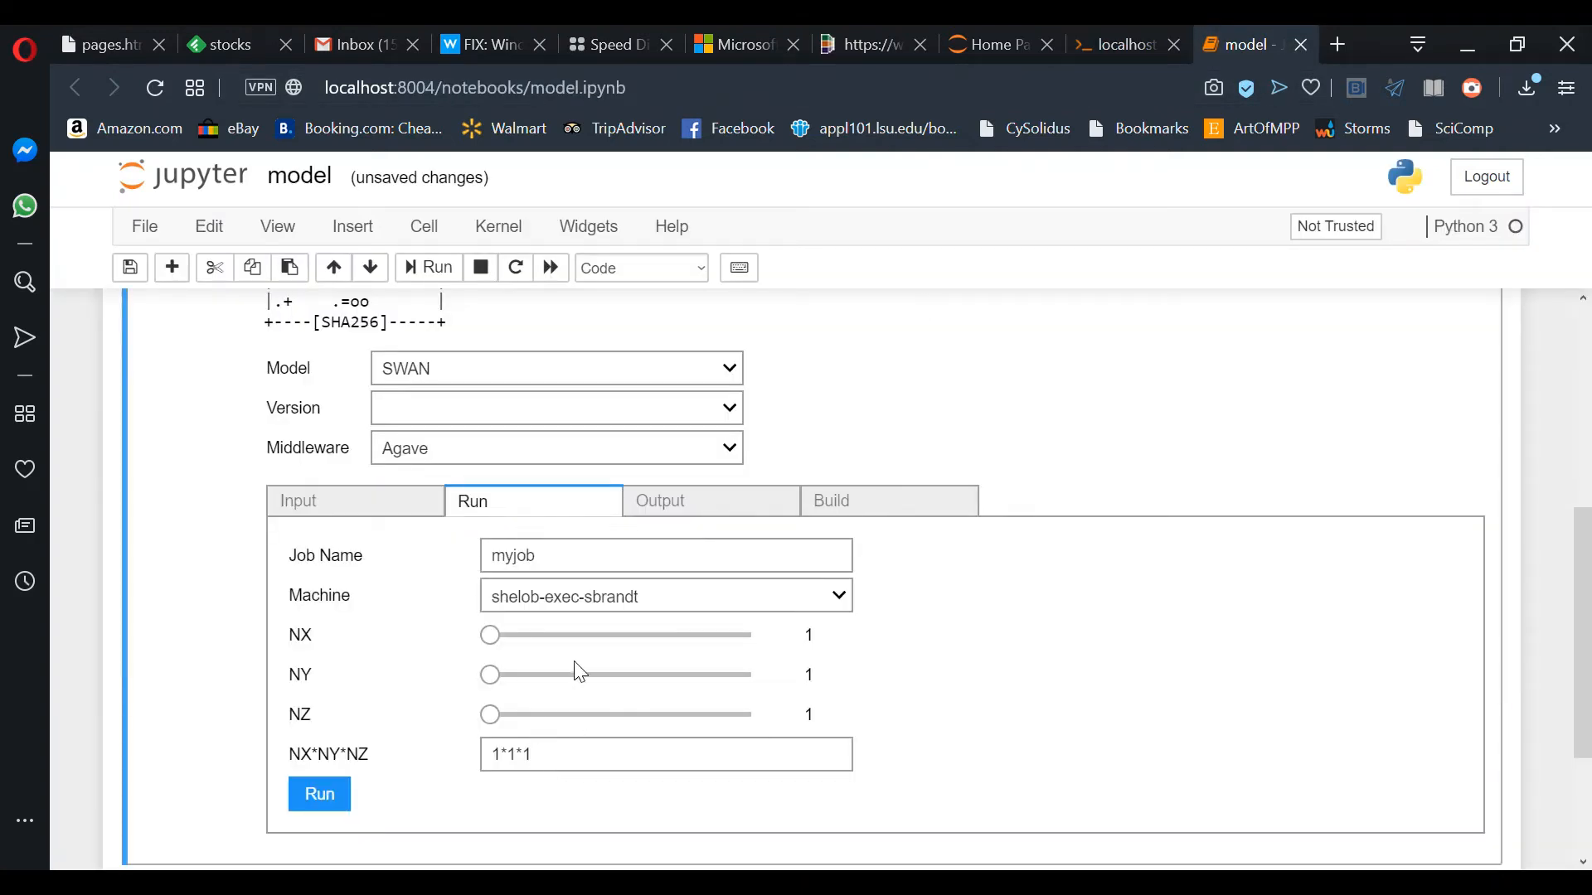
pyautogui.moveTo(499, 635); pyautogui.dragTo(508, 674)
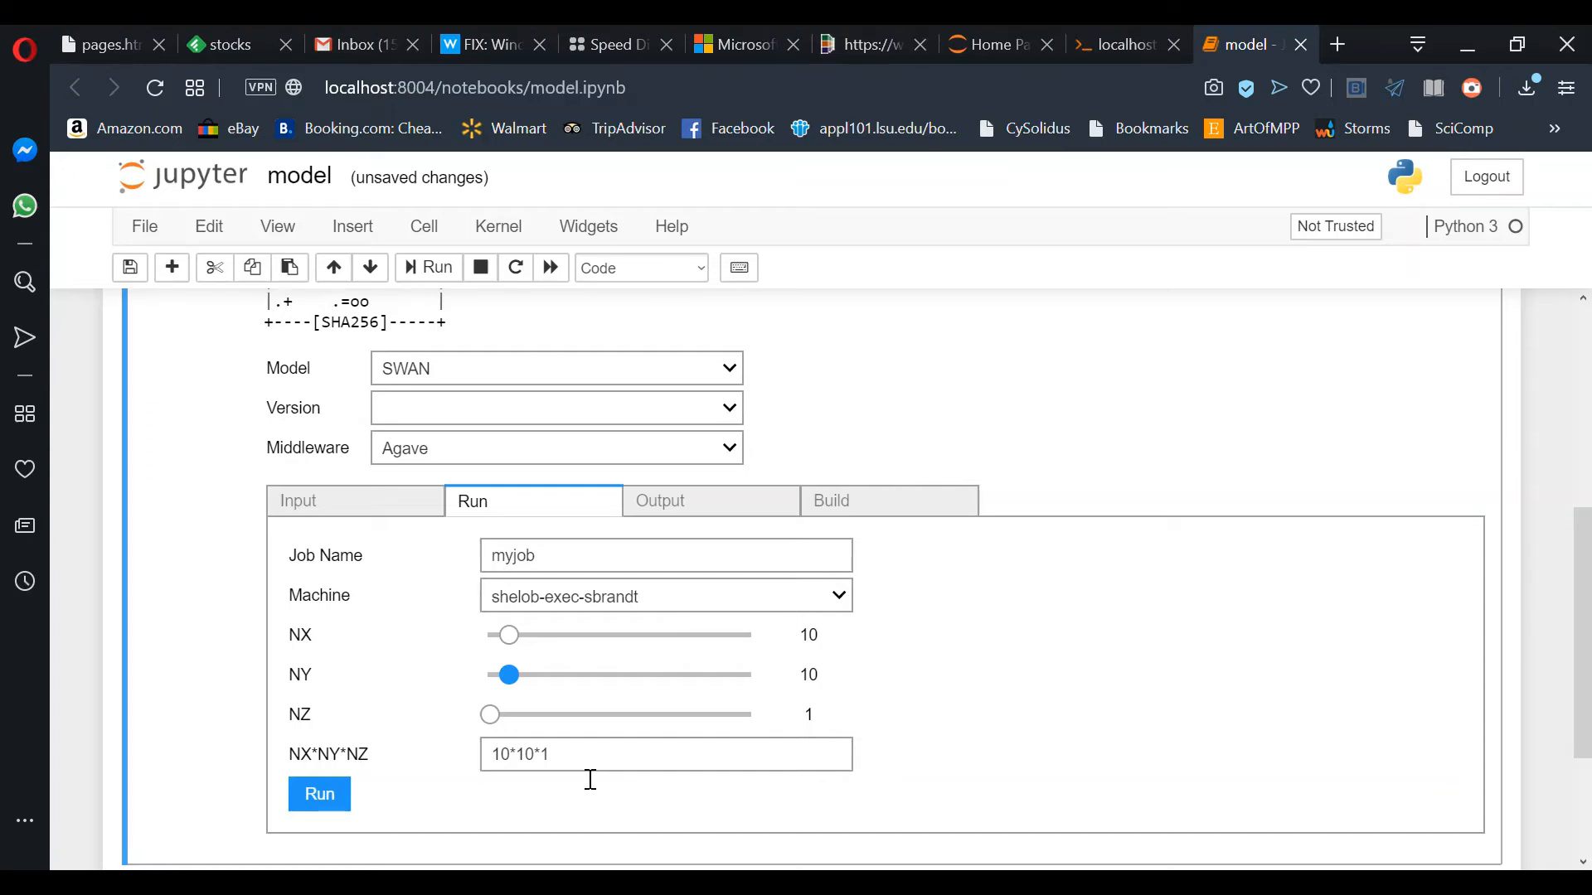
pyautogui.moveTo(564, 767); pyautogui.dragTo(495, 758)
pyautogui.write('4*4*1')
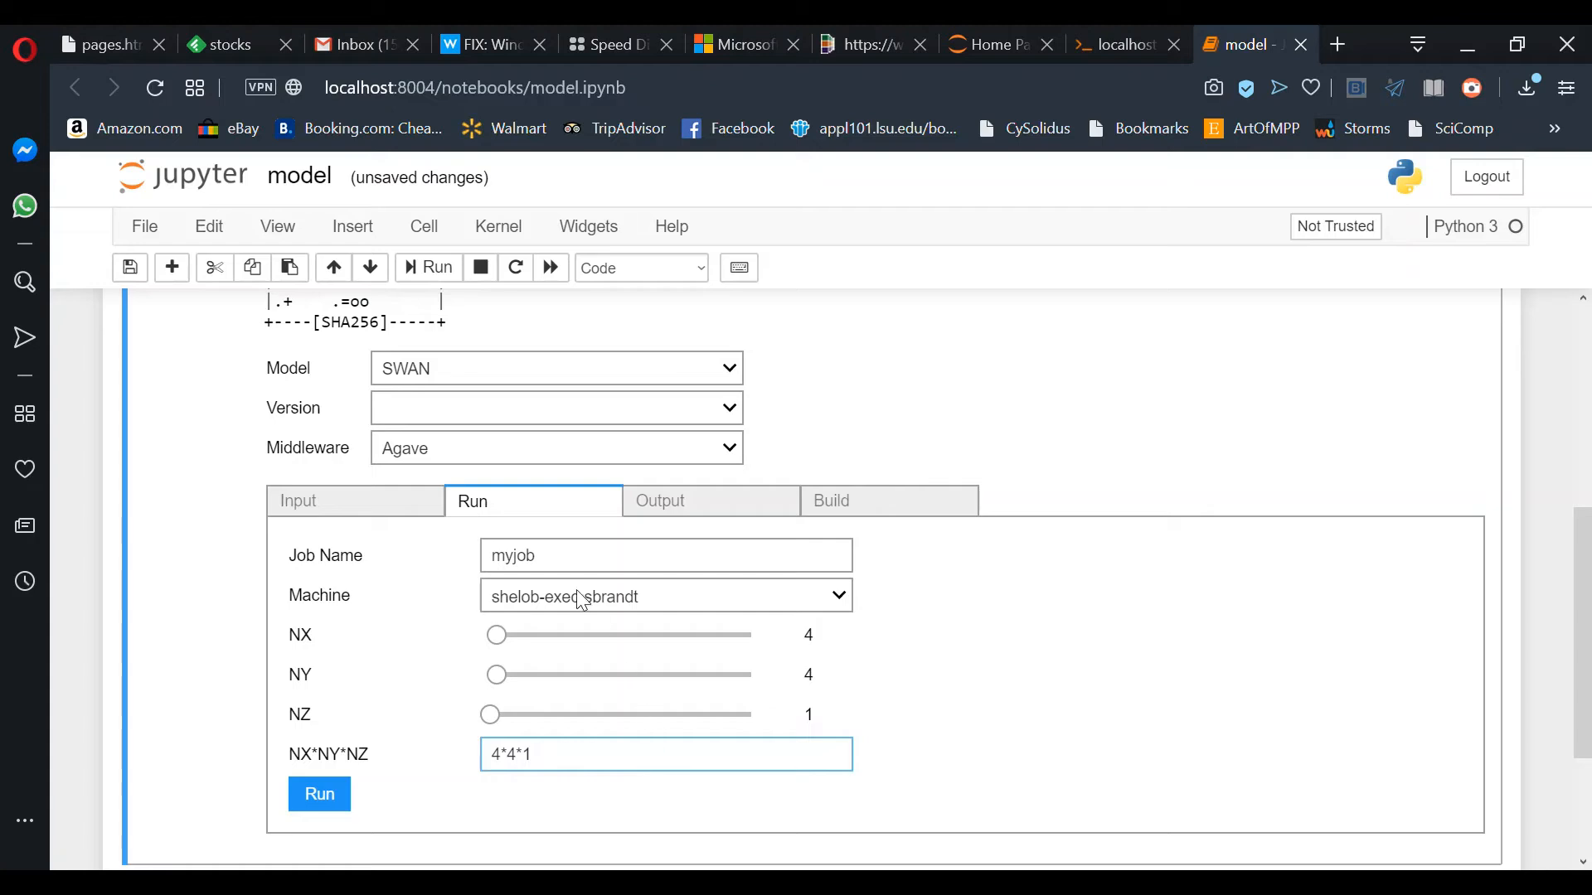
pyautogui.moveTo(516, 559); pyautogui.dragTo(530, 567)
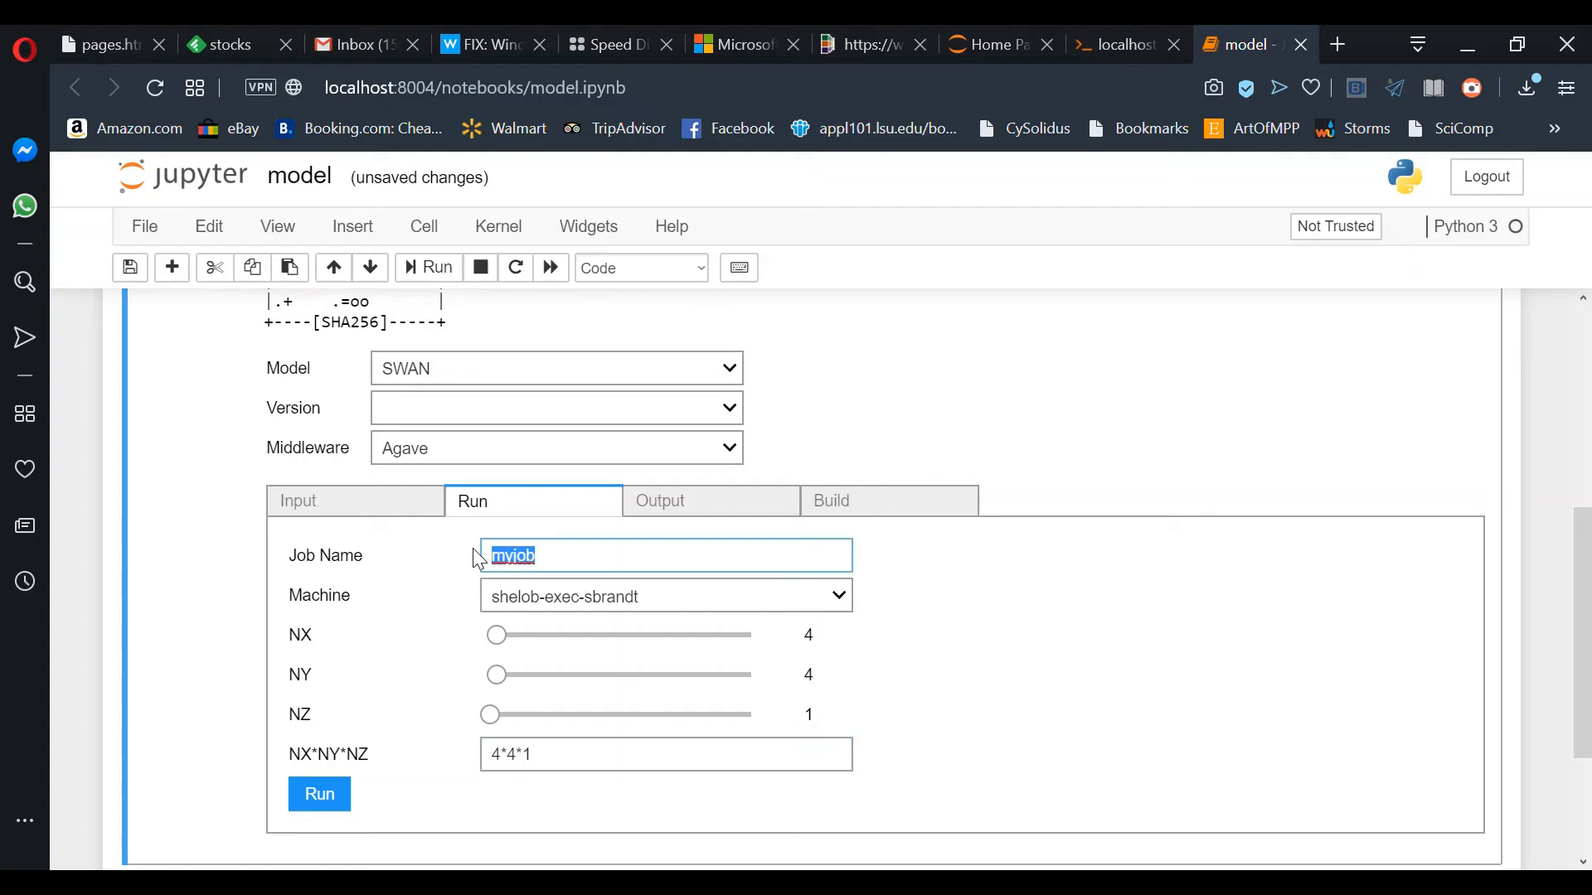
pyautogui.write('swan-demo')
# Step: Submit the swan-demo job and scroll to its returned Job ID
pyautogui.click(347, 804)
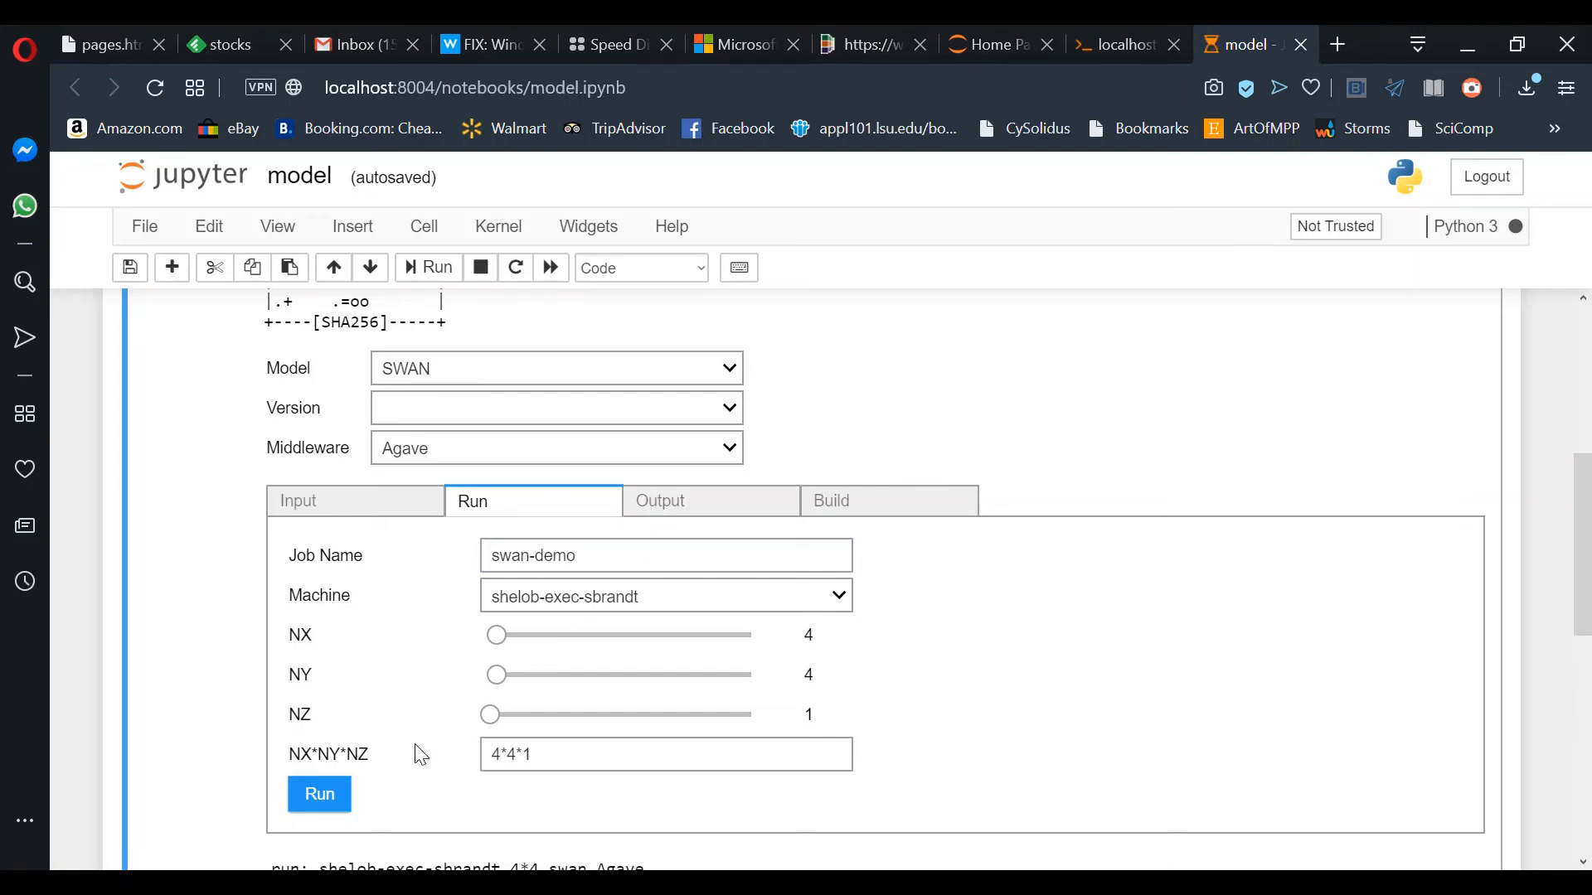
pyautogui.scroll(-6, 419, 751)
pyautogui.scroll(-2, 419, 752)
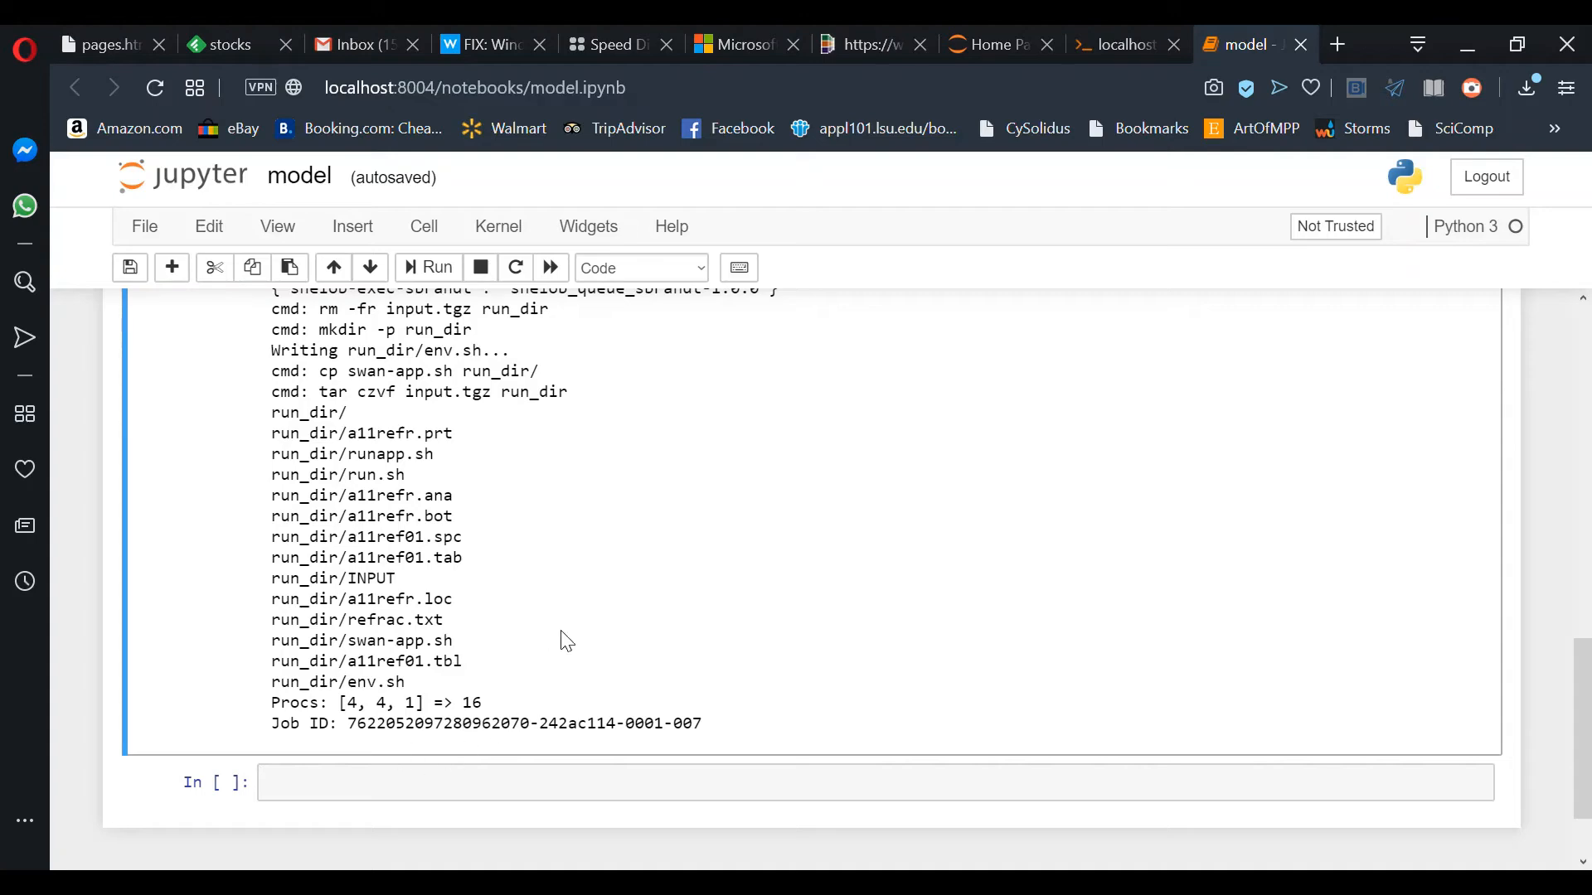
pyautogui.scroll(10, 561, 655)
# Step: List all jobs and refresh swan-demo's status history until it shows FINISHED
pyautogui.click(698, 549)
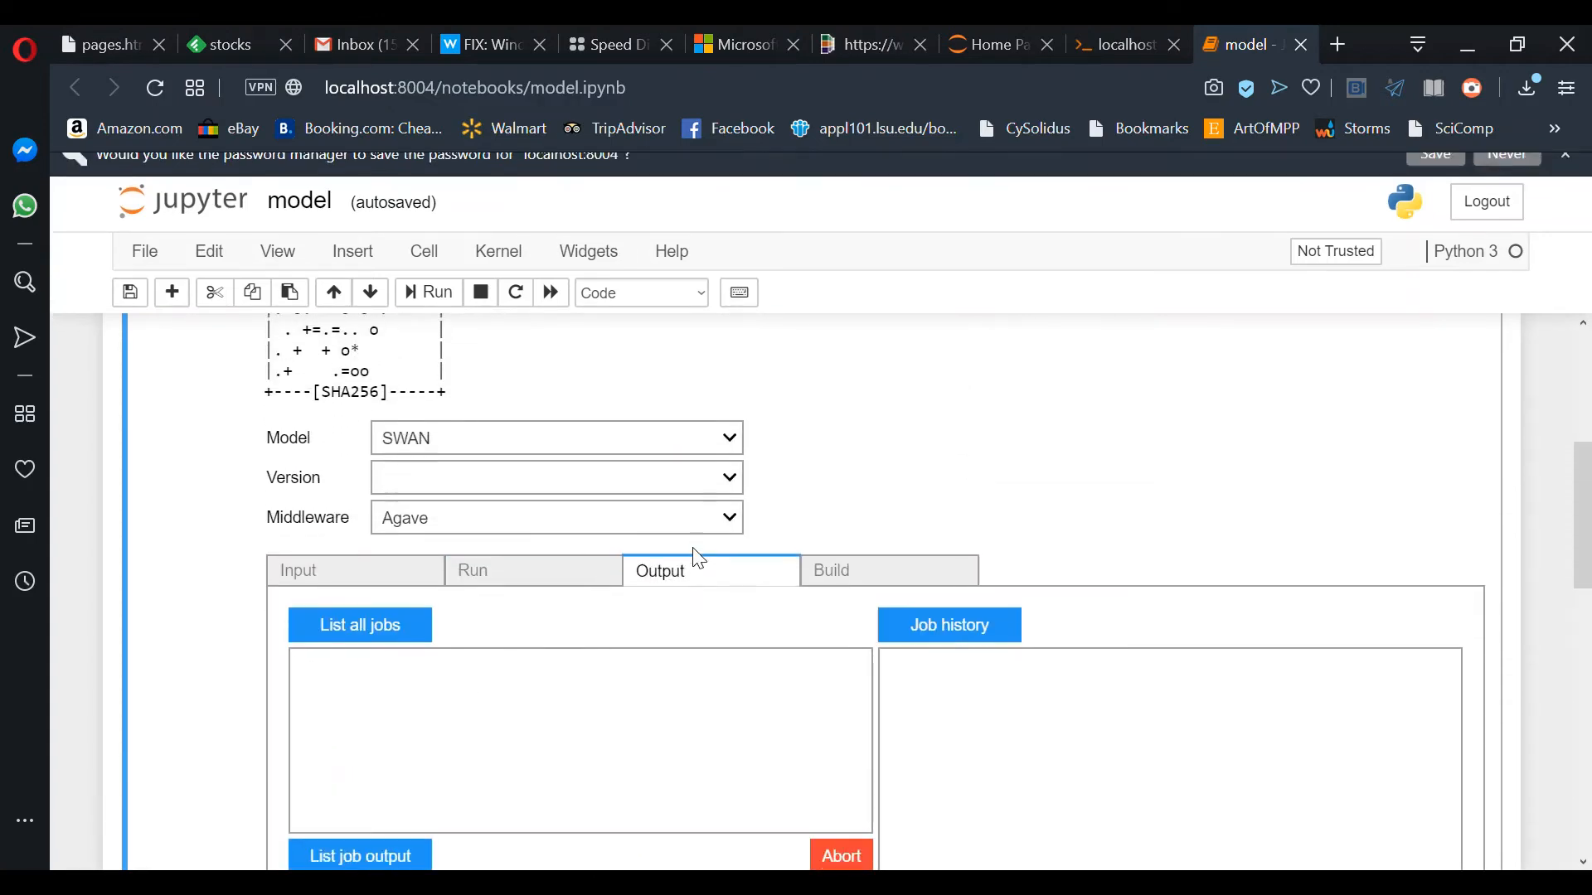
pyautogui.click(389, 662)
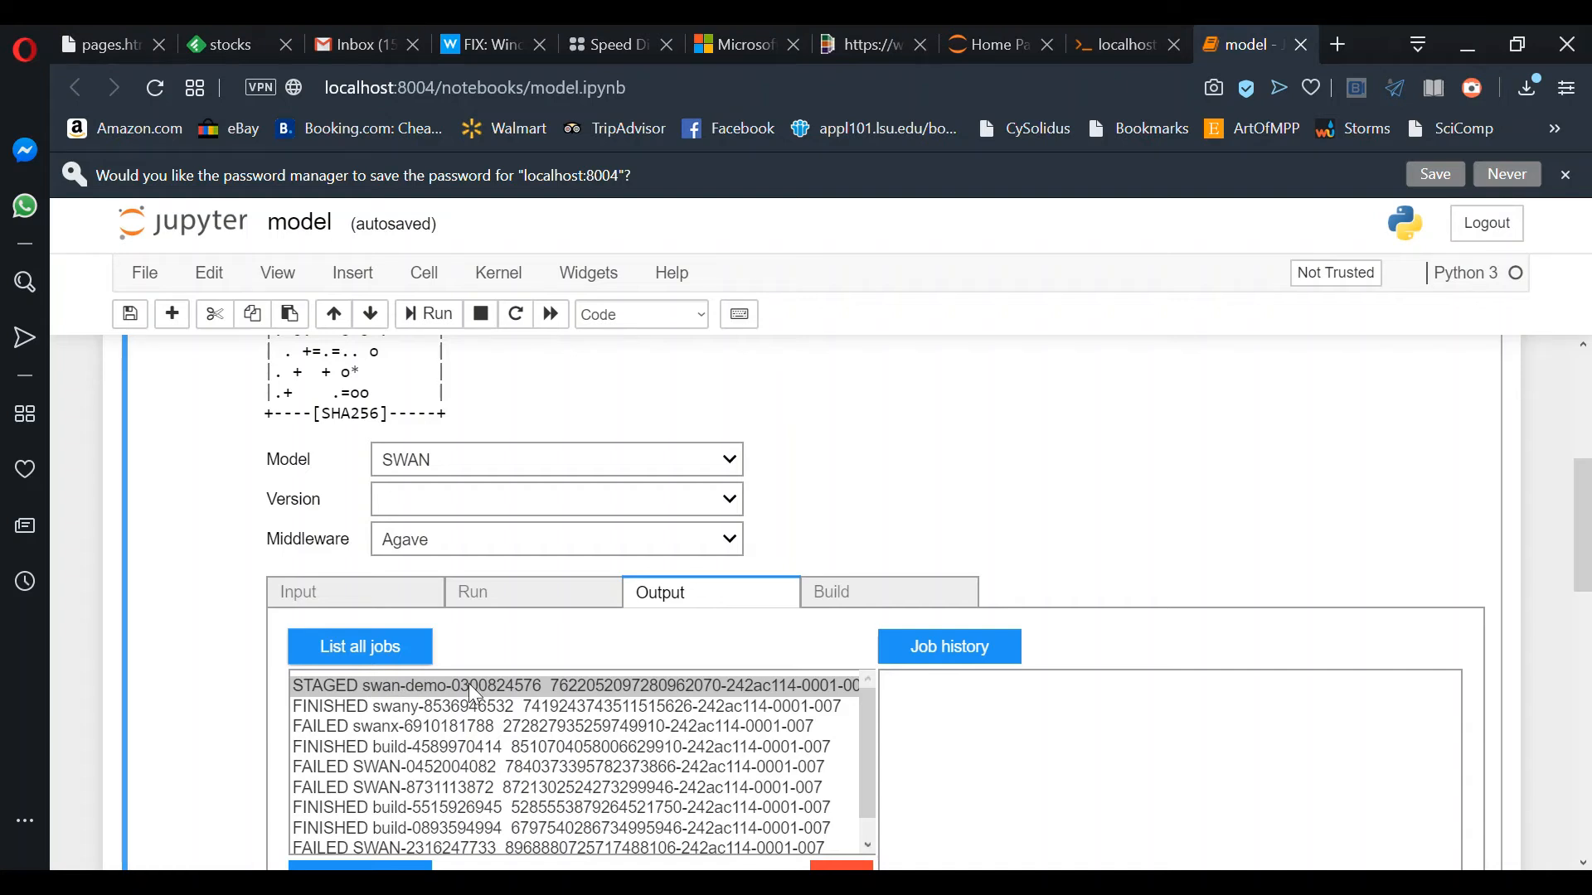
pyautogui.scroll(-2, 258, 715)
pyautogui.scroll(-1, 257, 713)
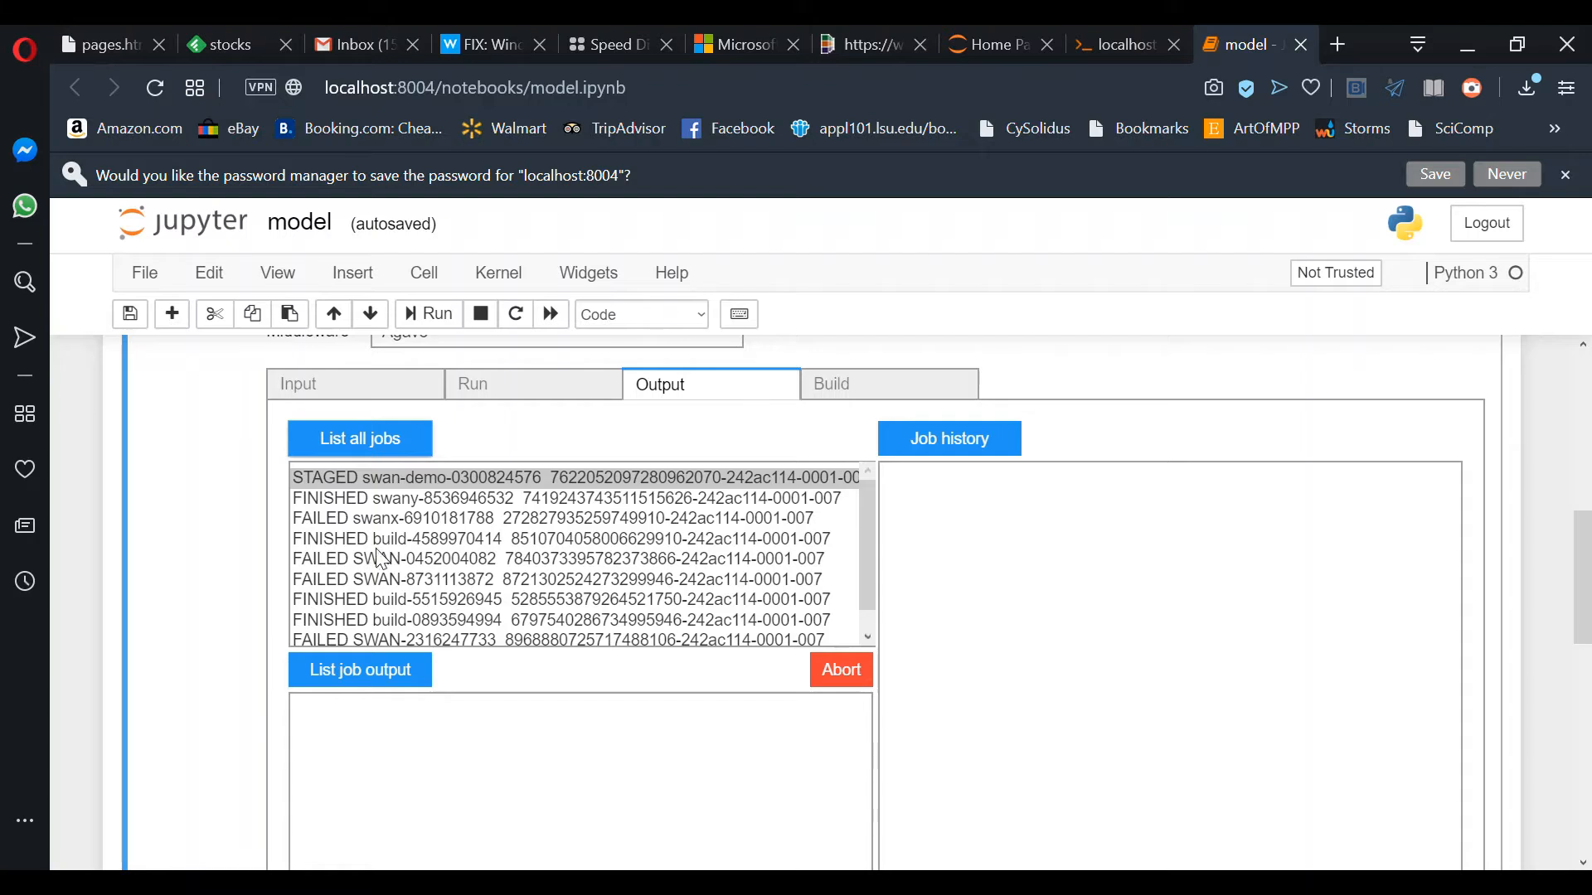
pyautogui.click(373, 446)
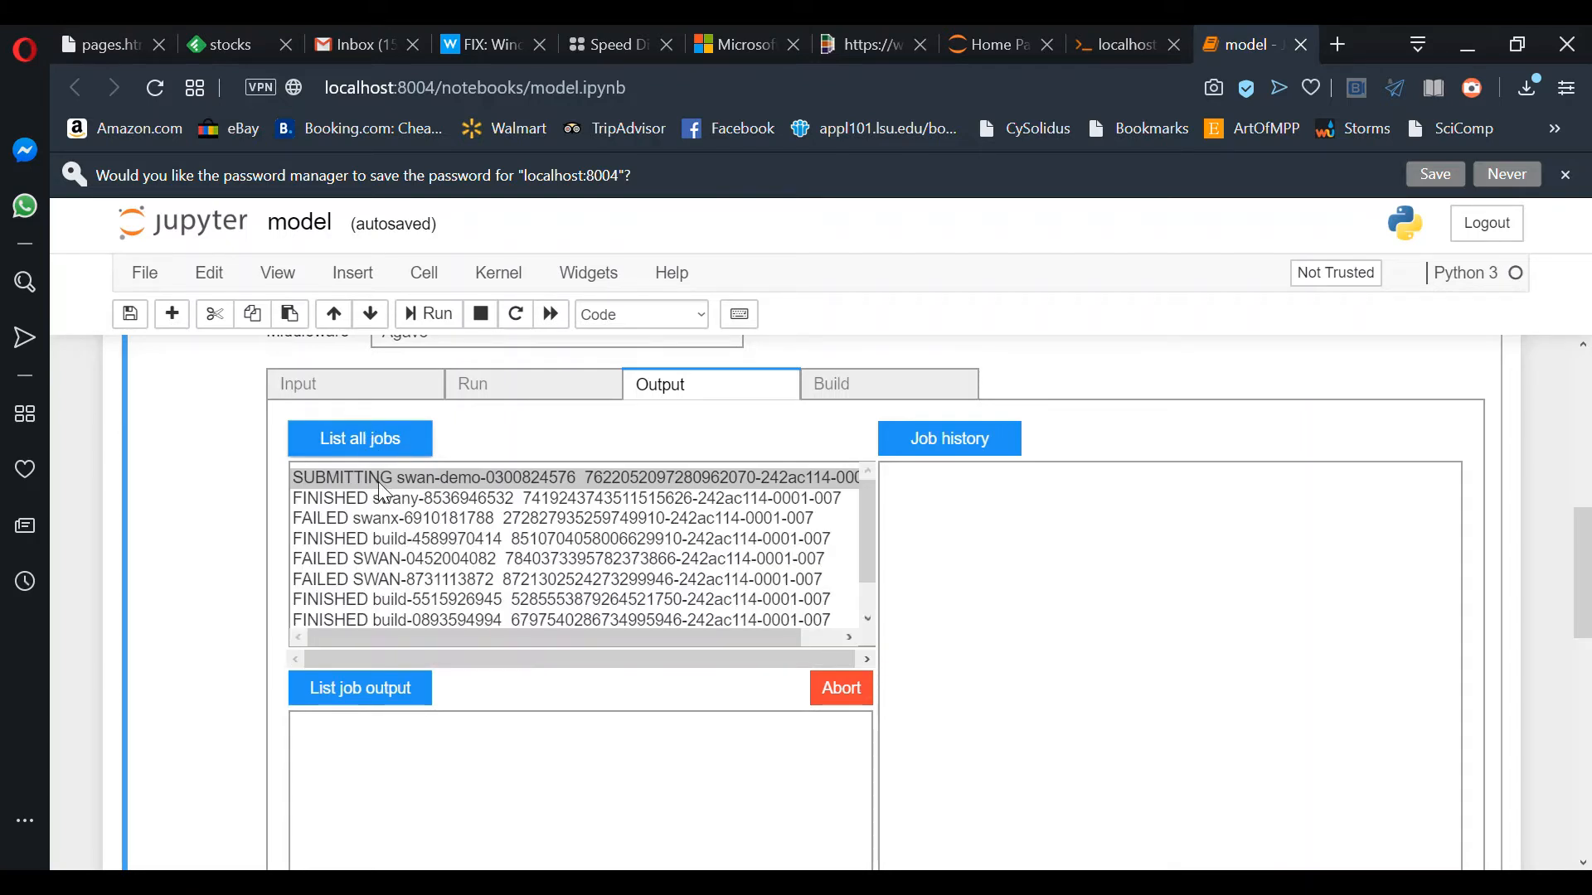
pyautogui.click(962, 446)
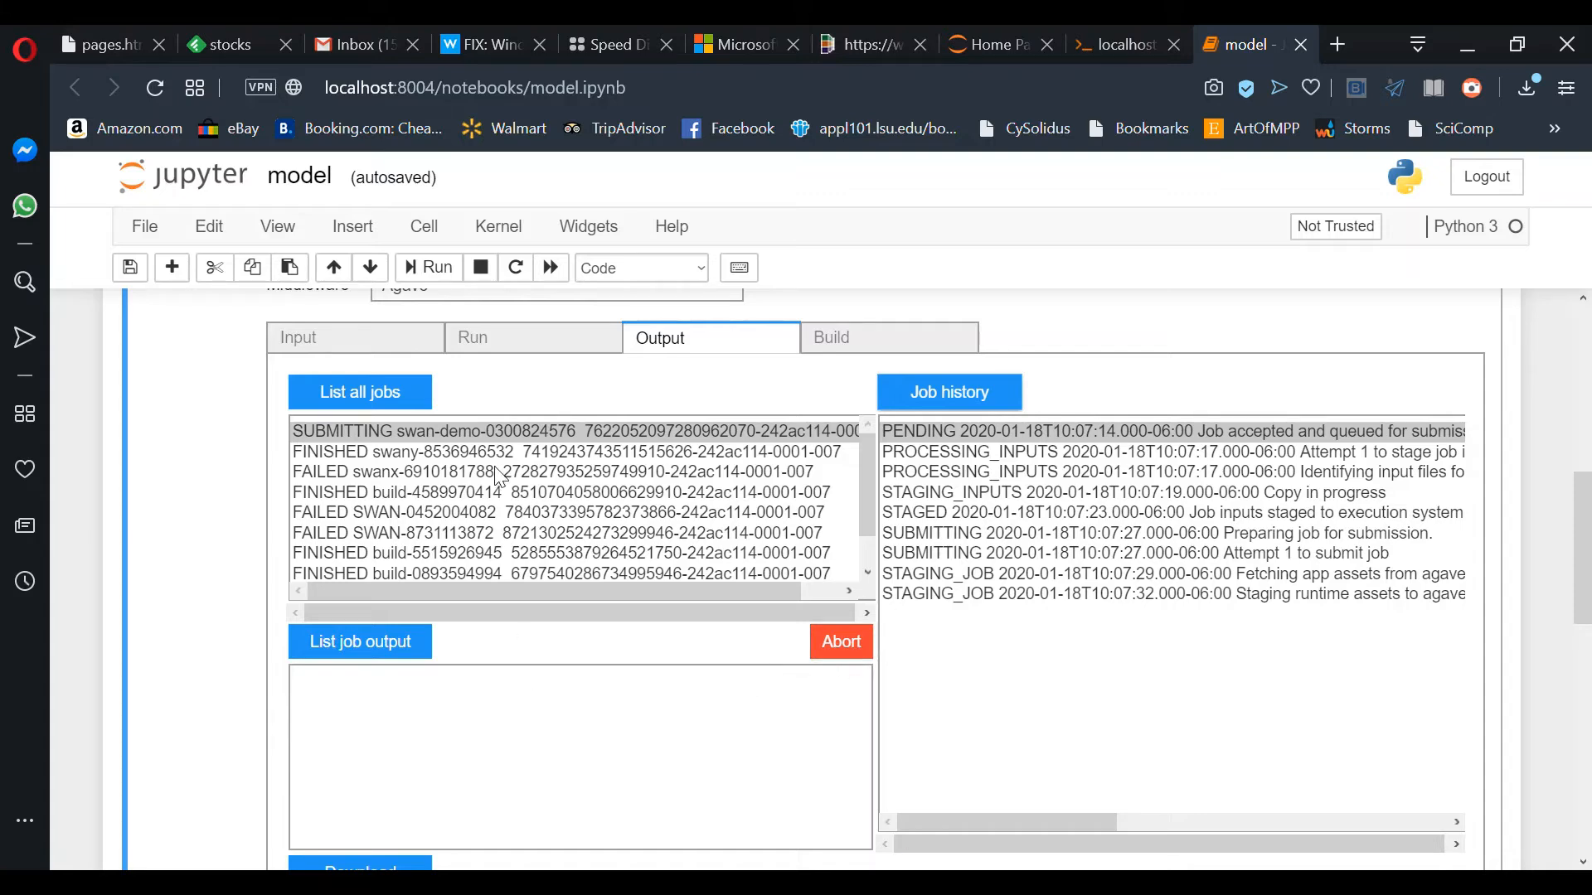
pyautogui.click(387, 400)
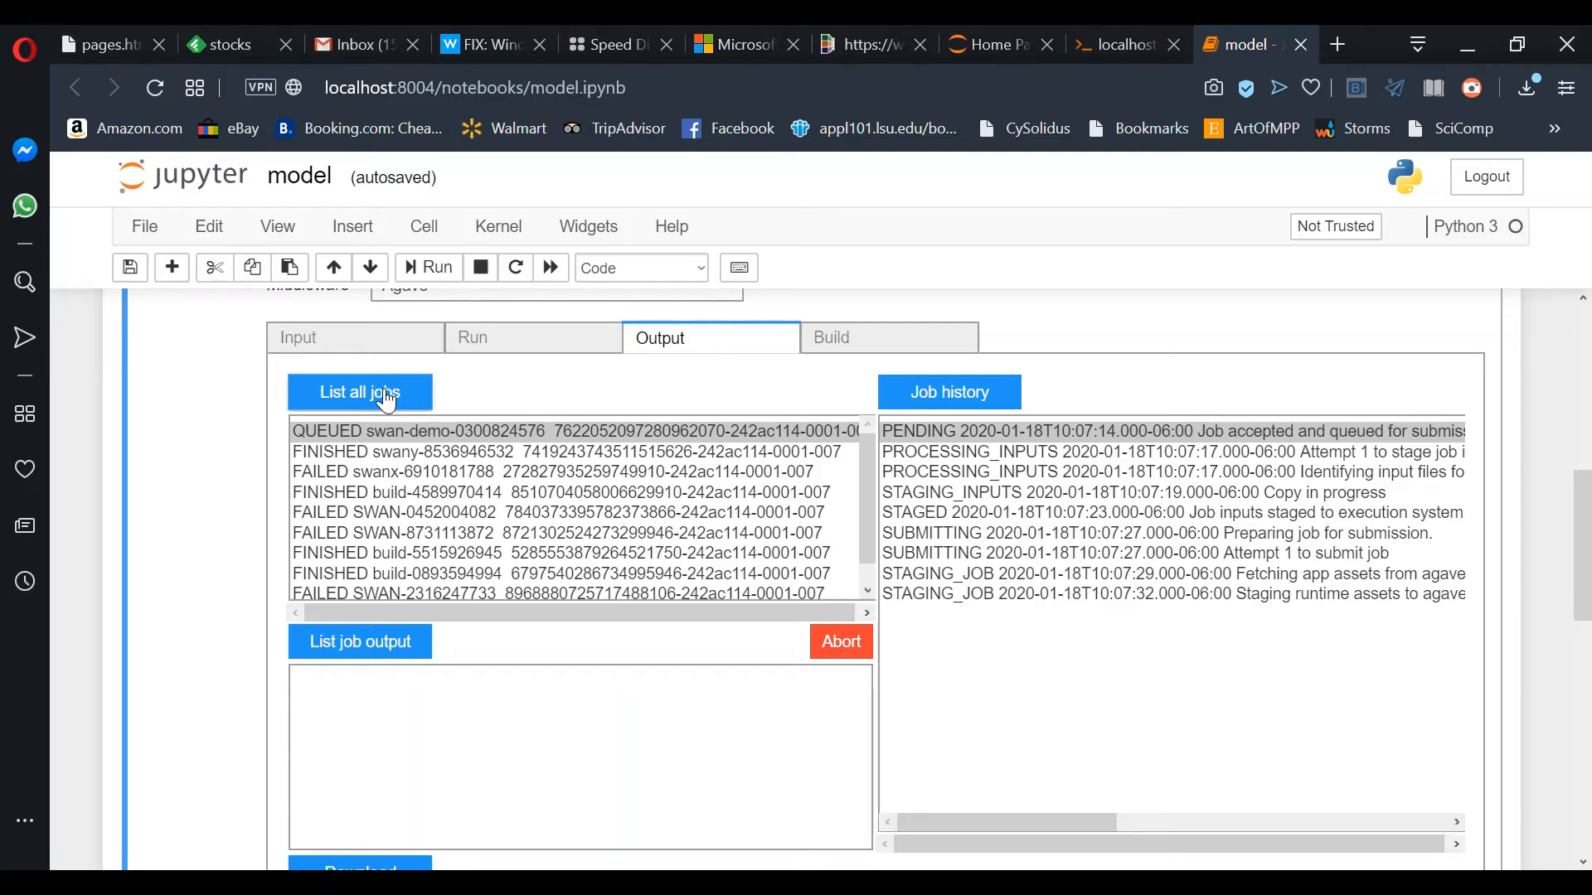
pyautogui.click(398, 406)
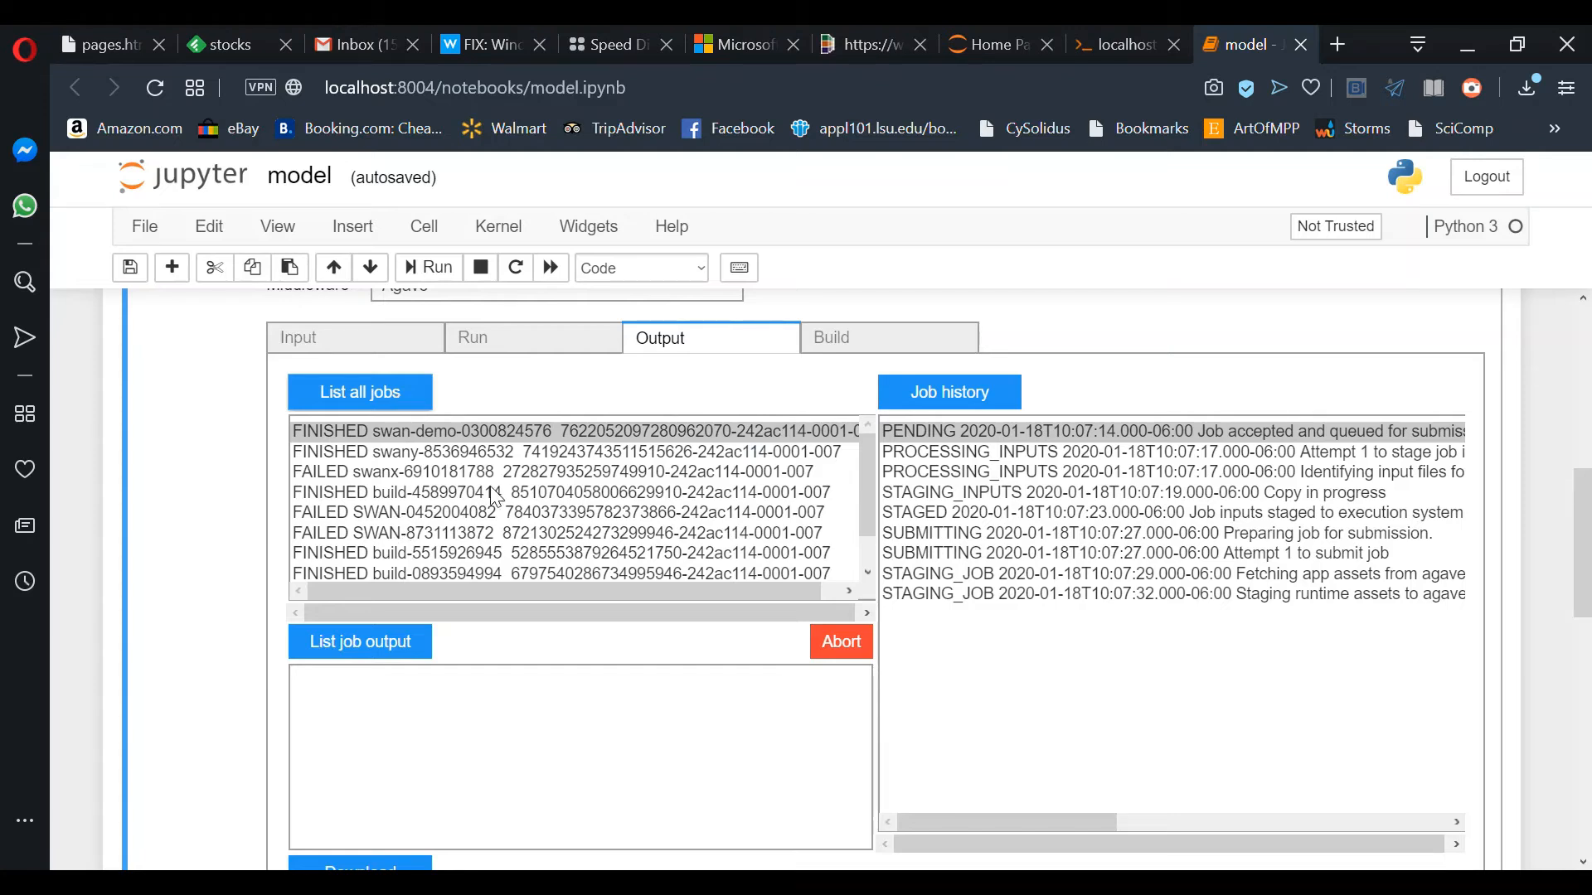
# Step: List swan-demo's output files and select run_dir/PRINT-001
pyautogui.click(377, 647)
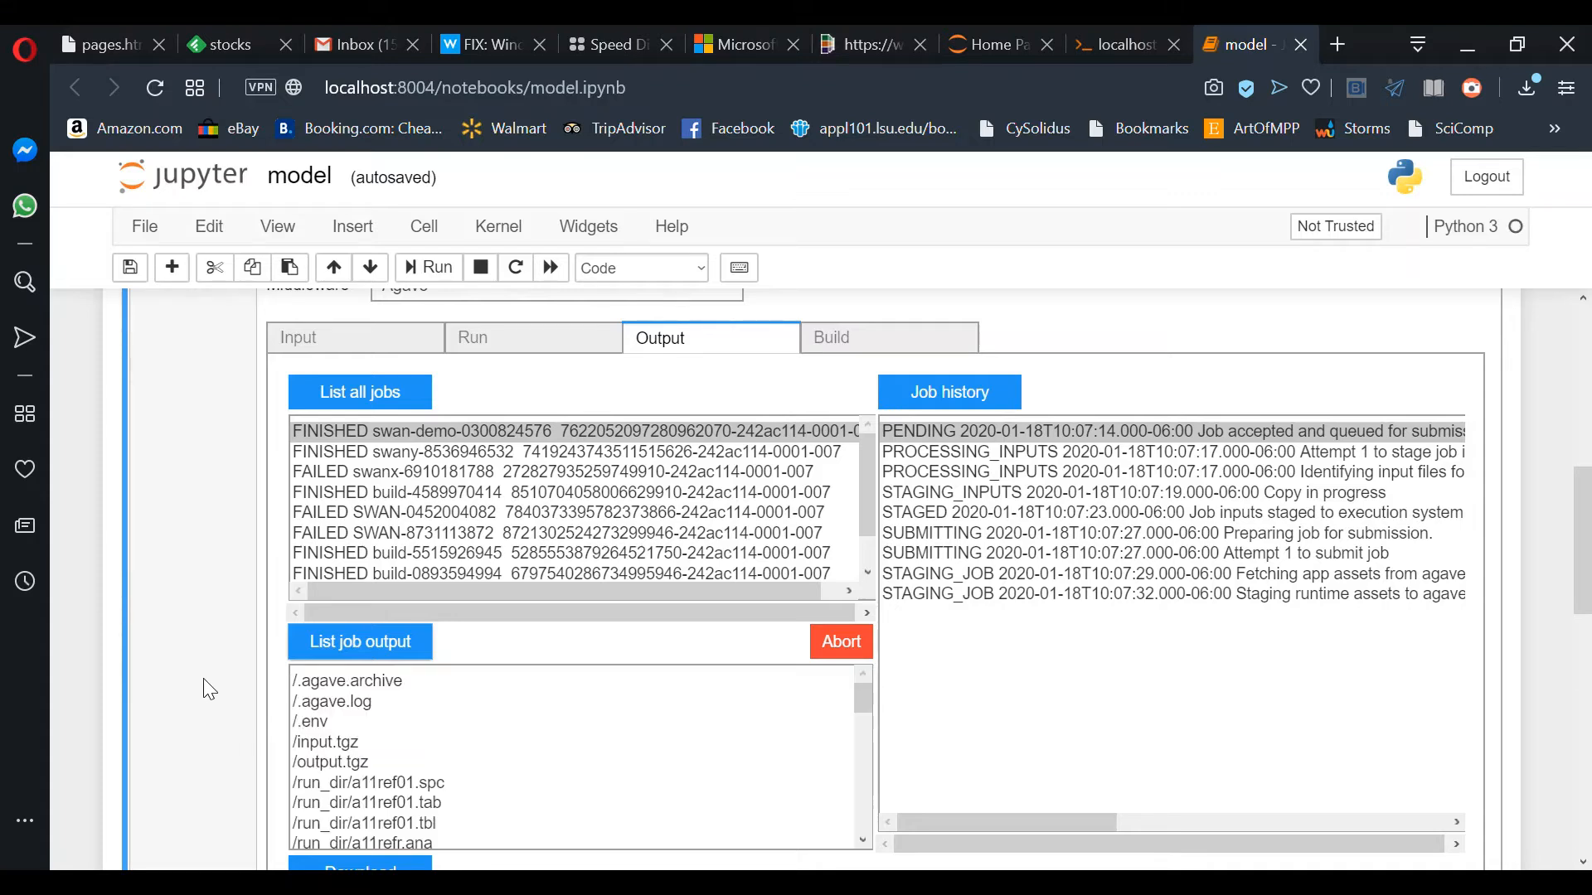
pyautogui.scroll(-2, 202, 678)
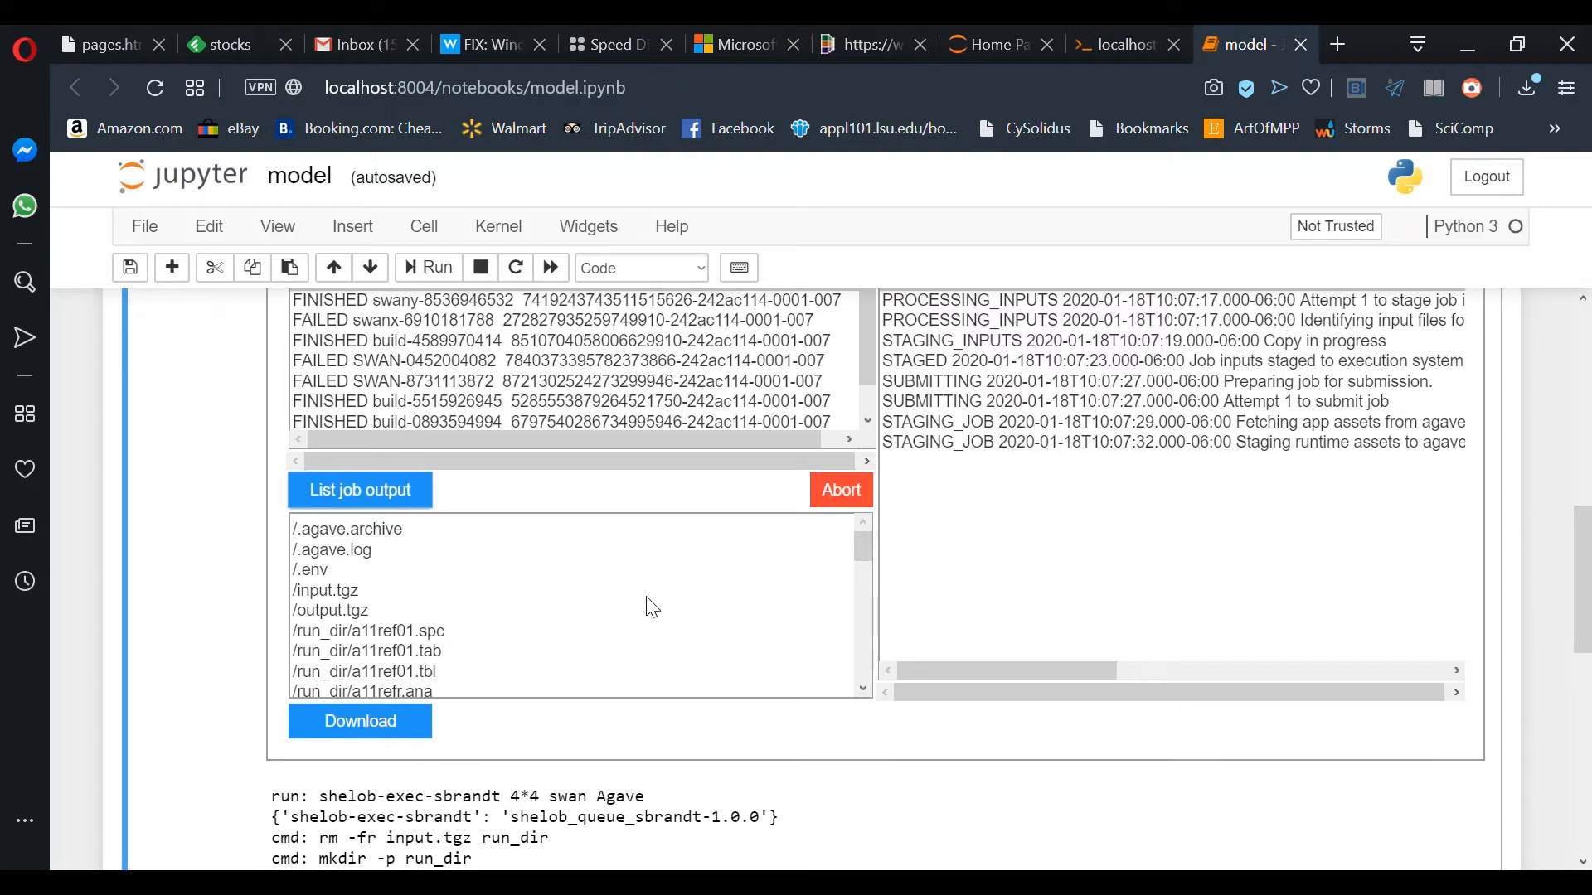
pyautogui.moveTo(860, 552); pyautogui.dragTo(863, 590)
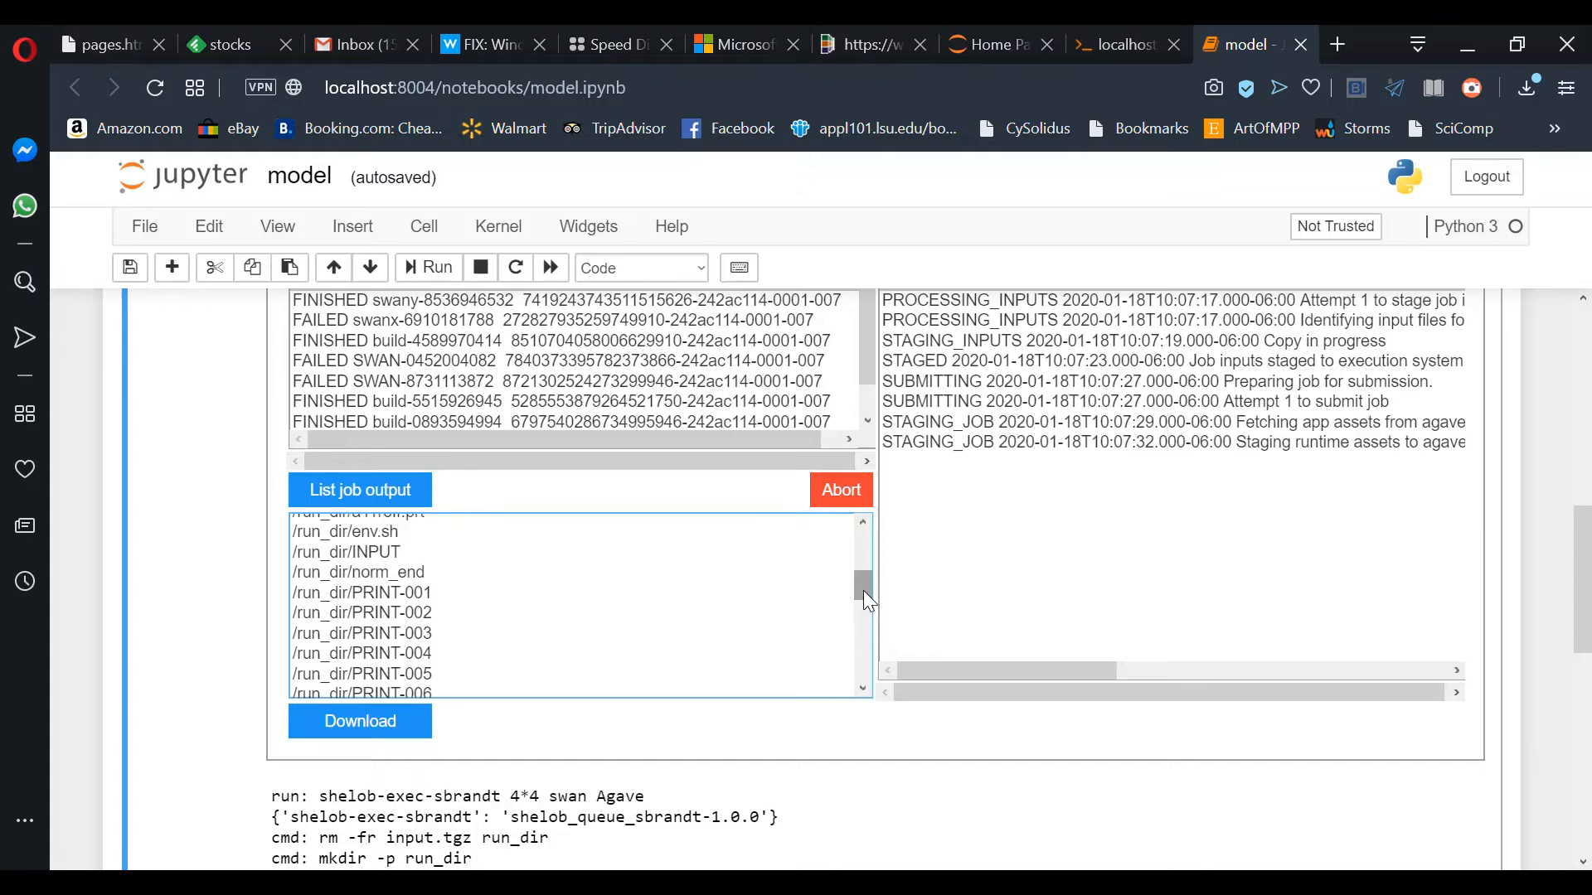
pyautogui.click(446, 593)
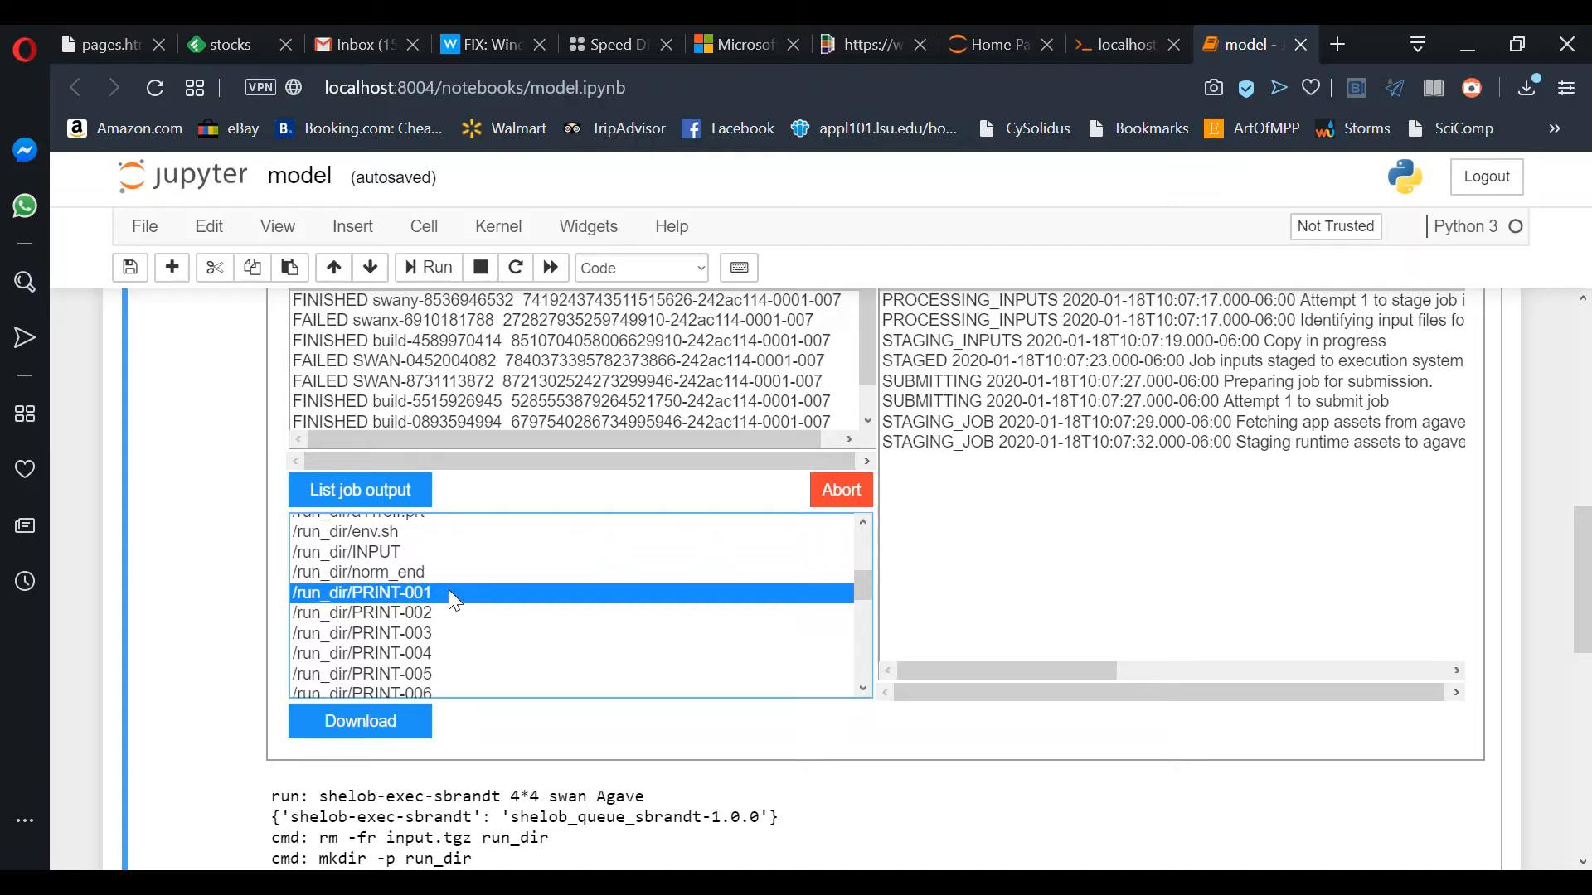
# Step: Download the swan-demo .out file and collapse the long cell output into a scrollable box
pyautogui.scroll(-4, 435, 622)
pyautogui.scroll(-5, 431, 628)
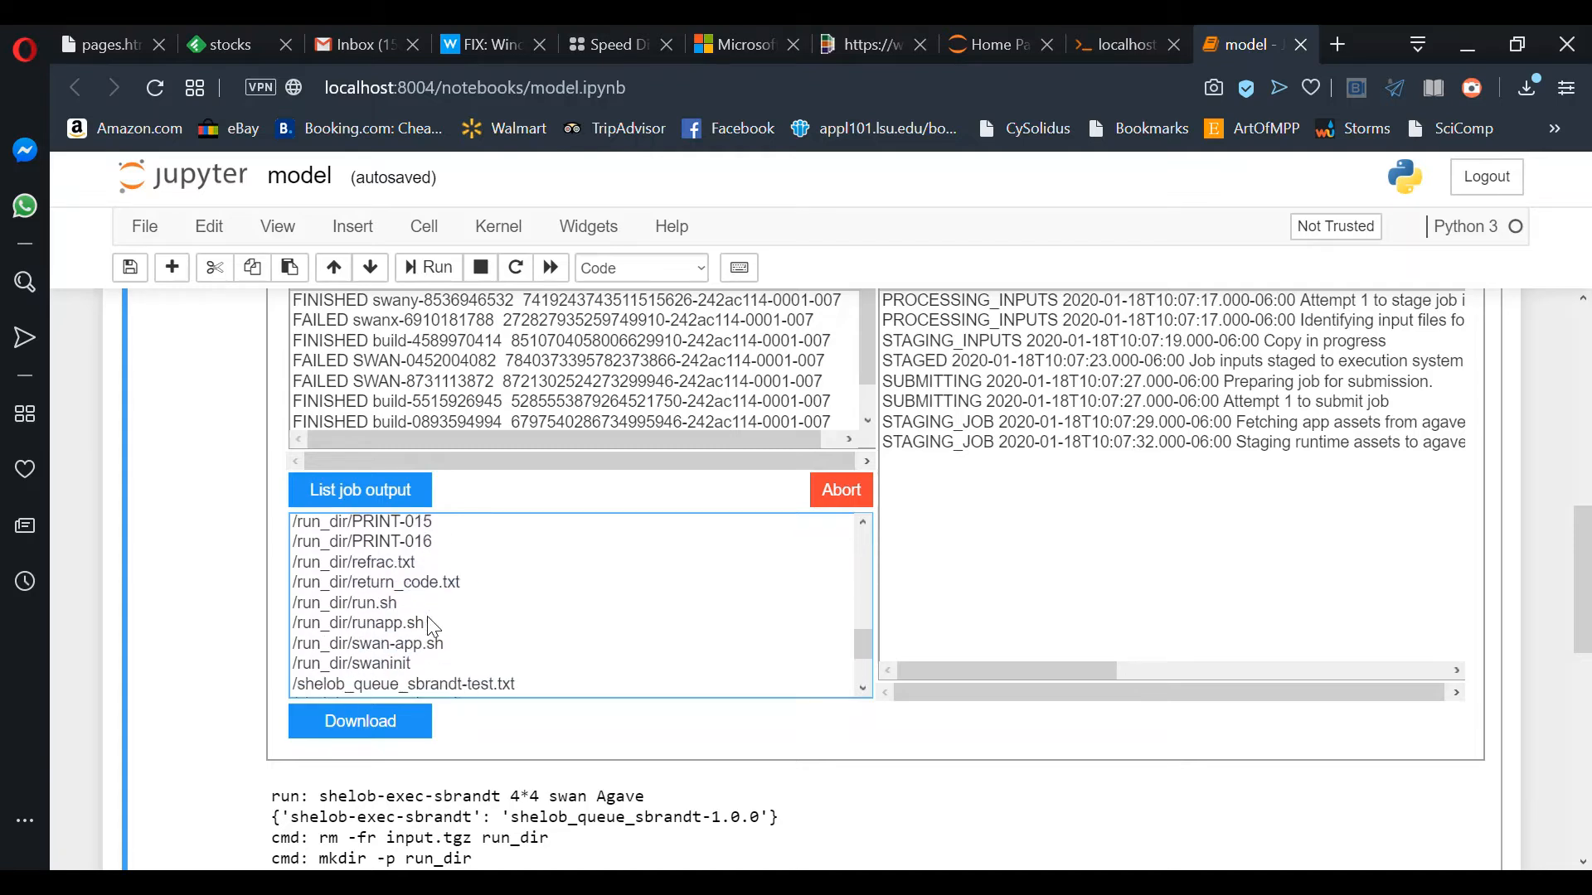
pyautogui.click(439, 673)
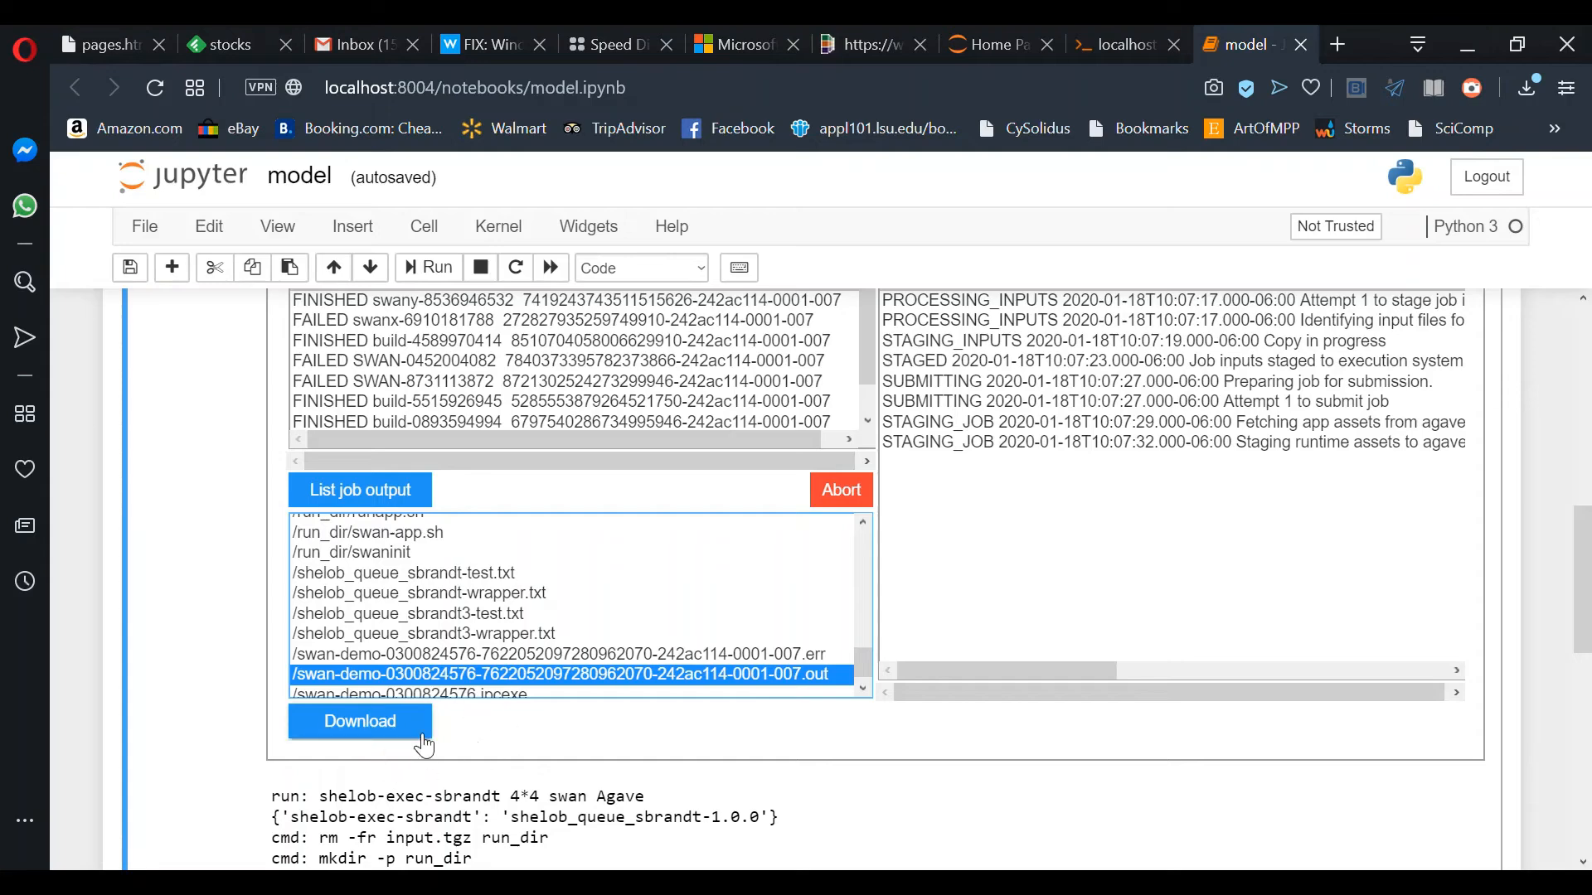
pyautogui.click(388, 730)
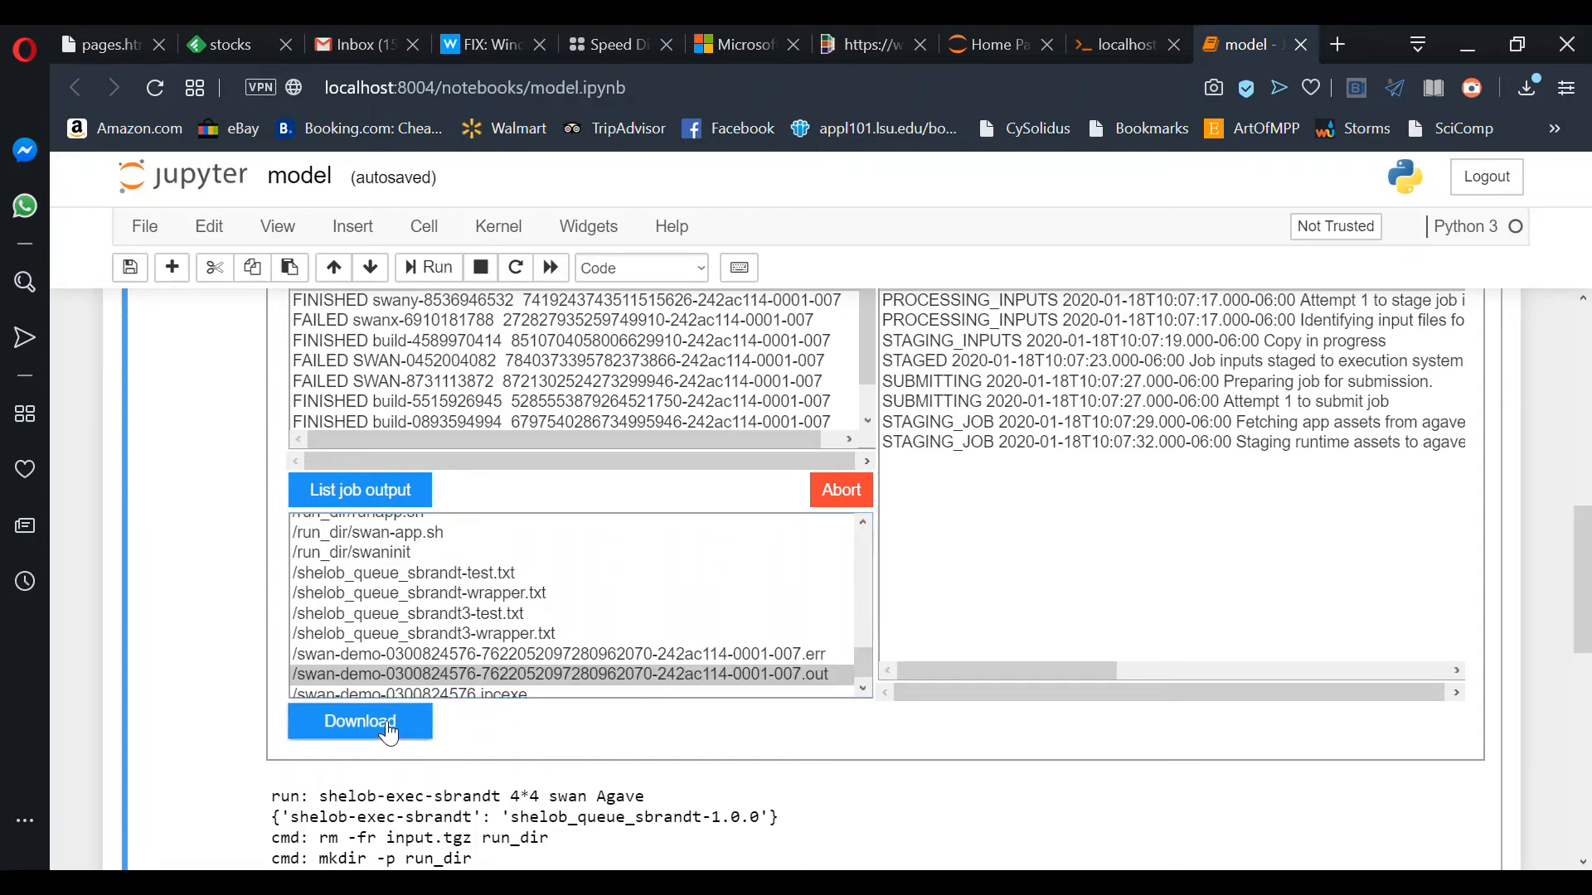
pyautogui.click(231, 773)
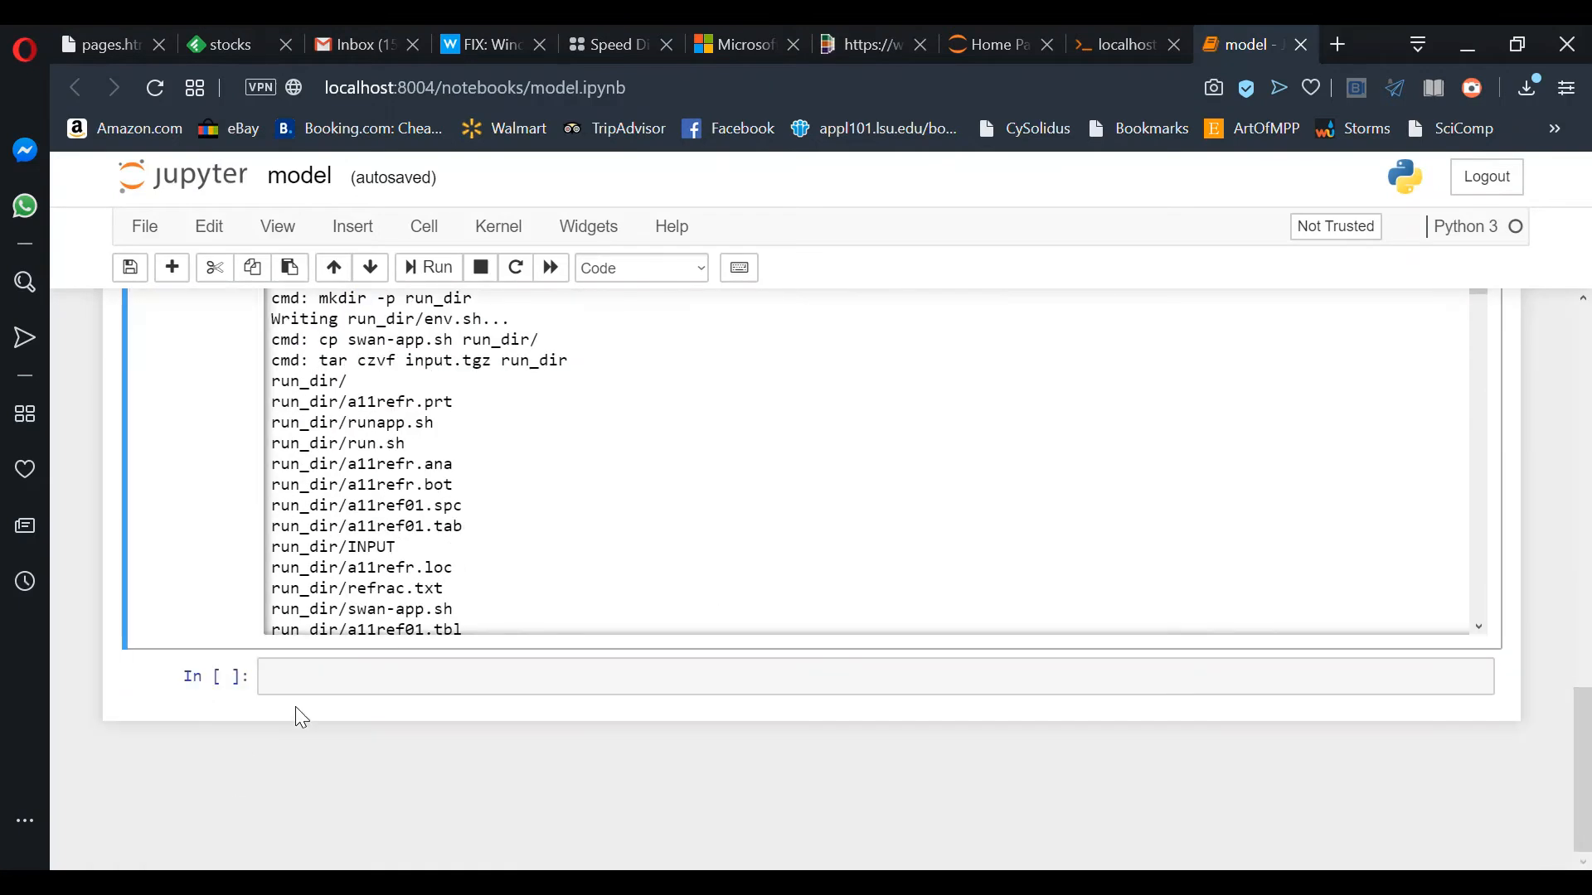
pyautogui.scroll(-10, 444, 590)
pyautogui.scroll(-5, 444, 590)
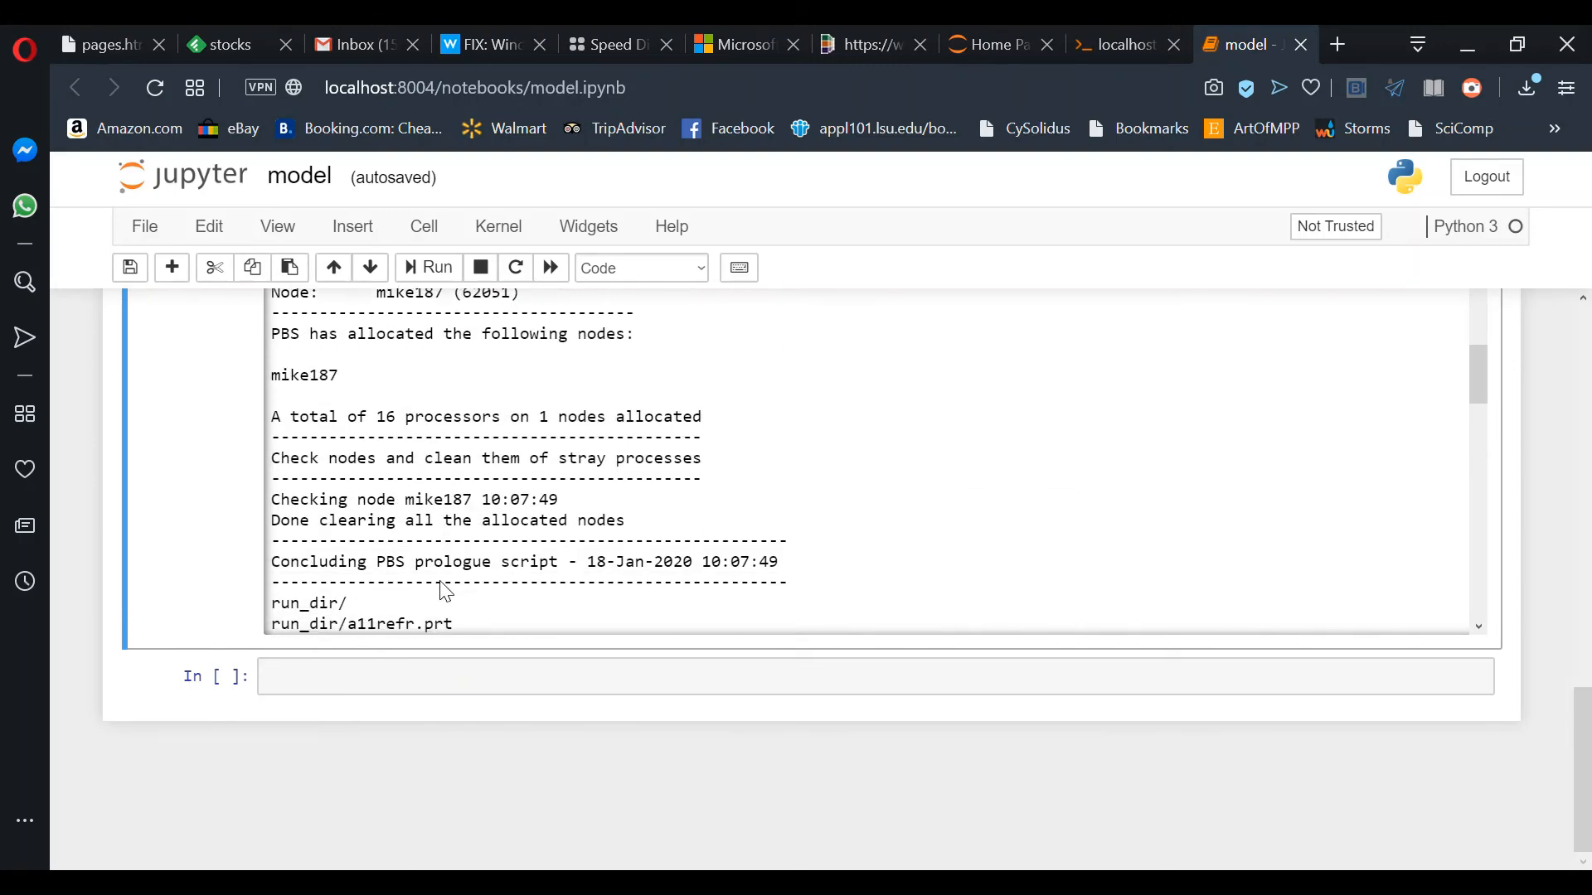
pyautogui.scroll(2, 445, 590)
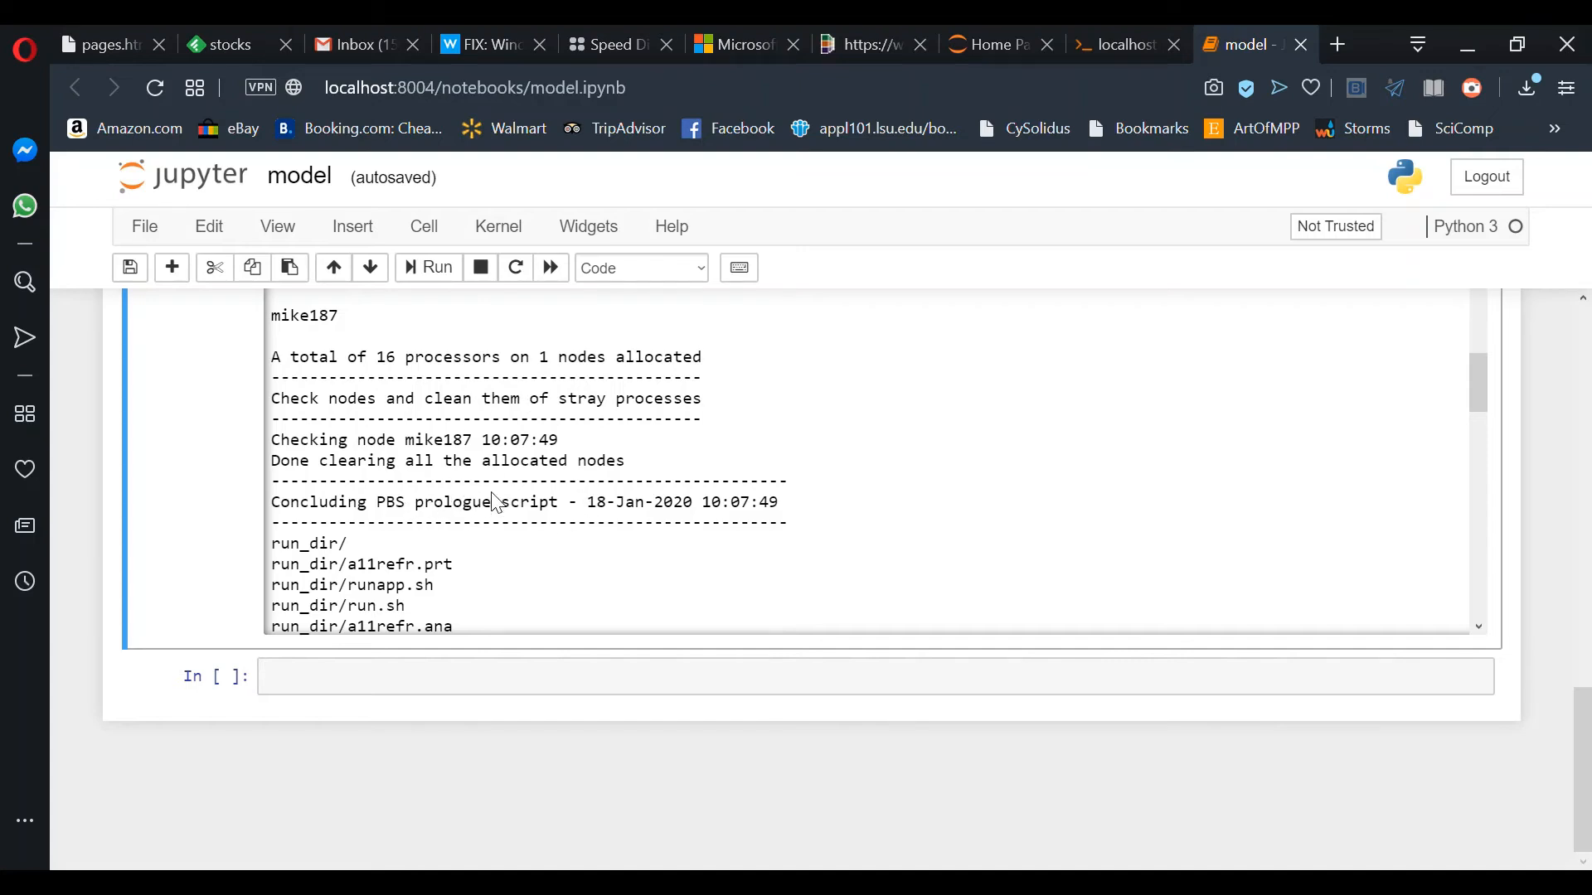
pyautogui.scroll(-3, 494, 502)
pyautogui.scroll(-5, 496, 504)
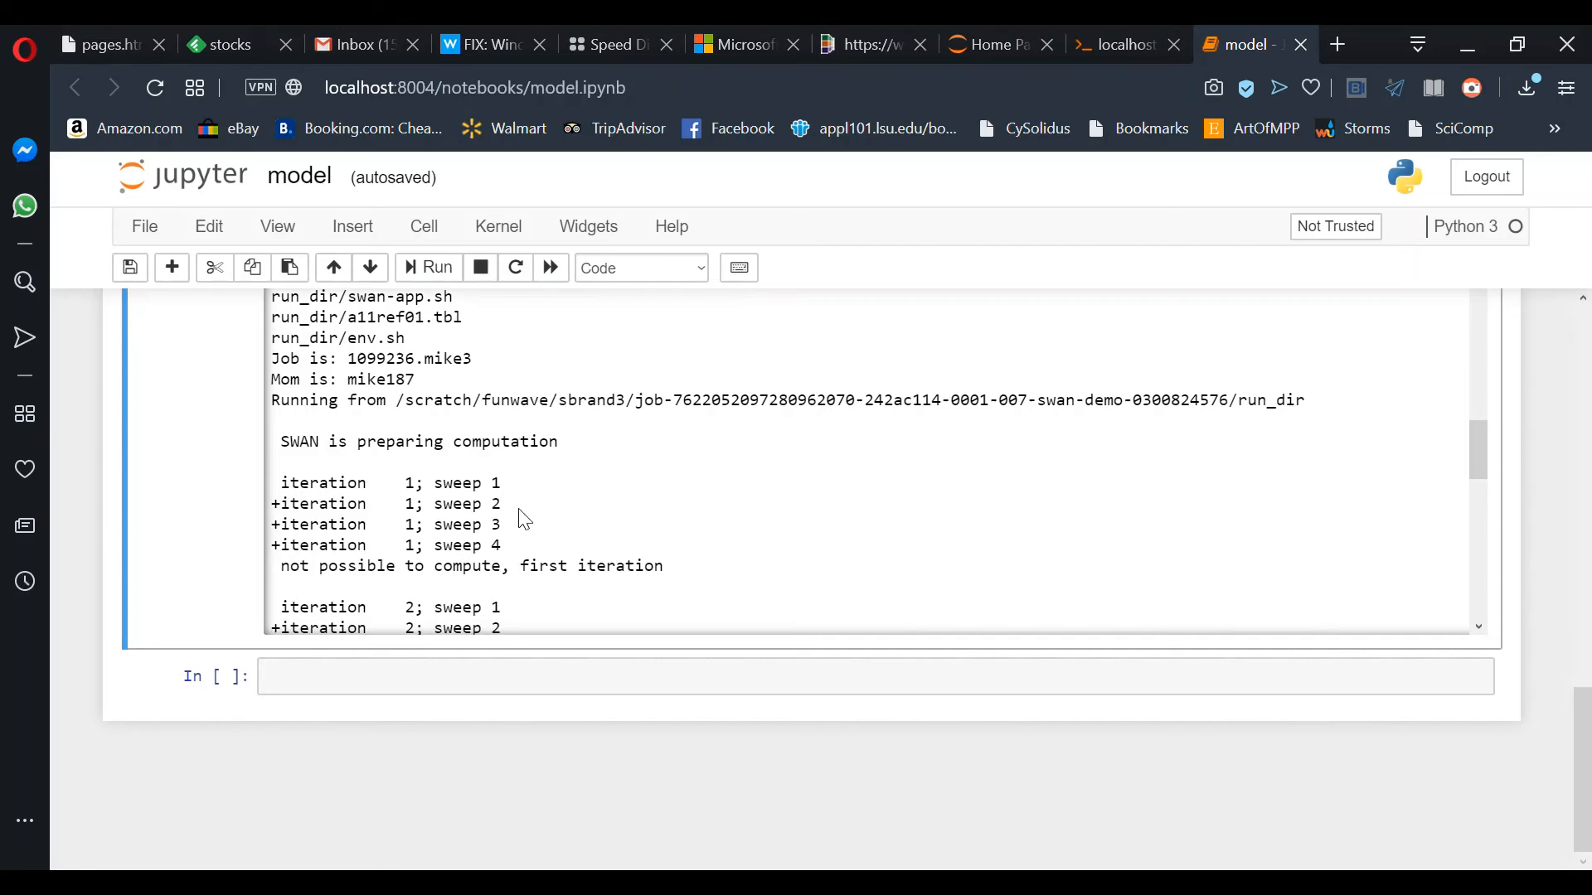
pyautogui.scroll(-5, 524, 519)
pyautogui.scroll(-4, 523, 519)
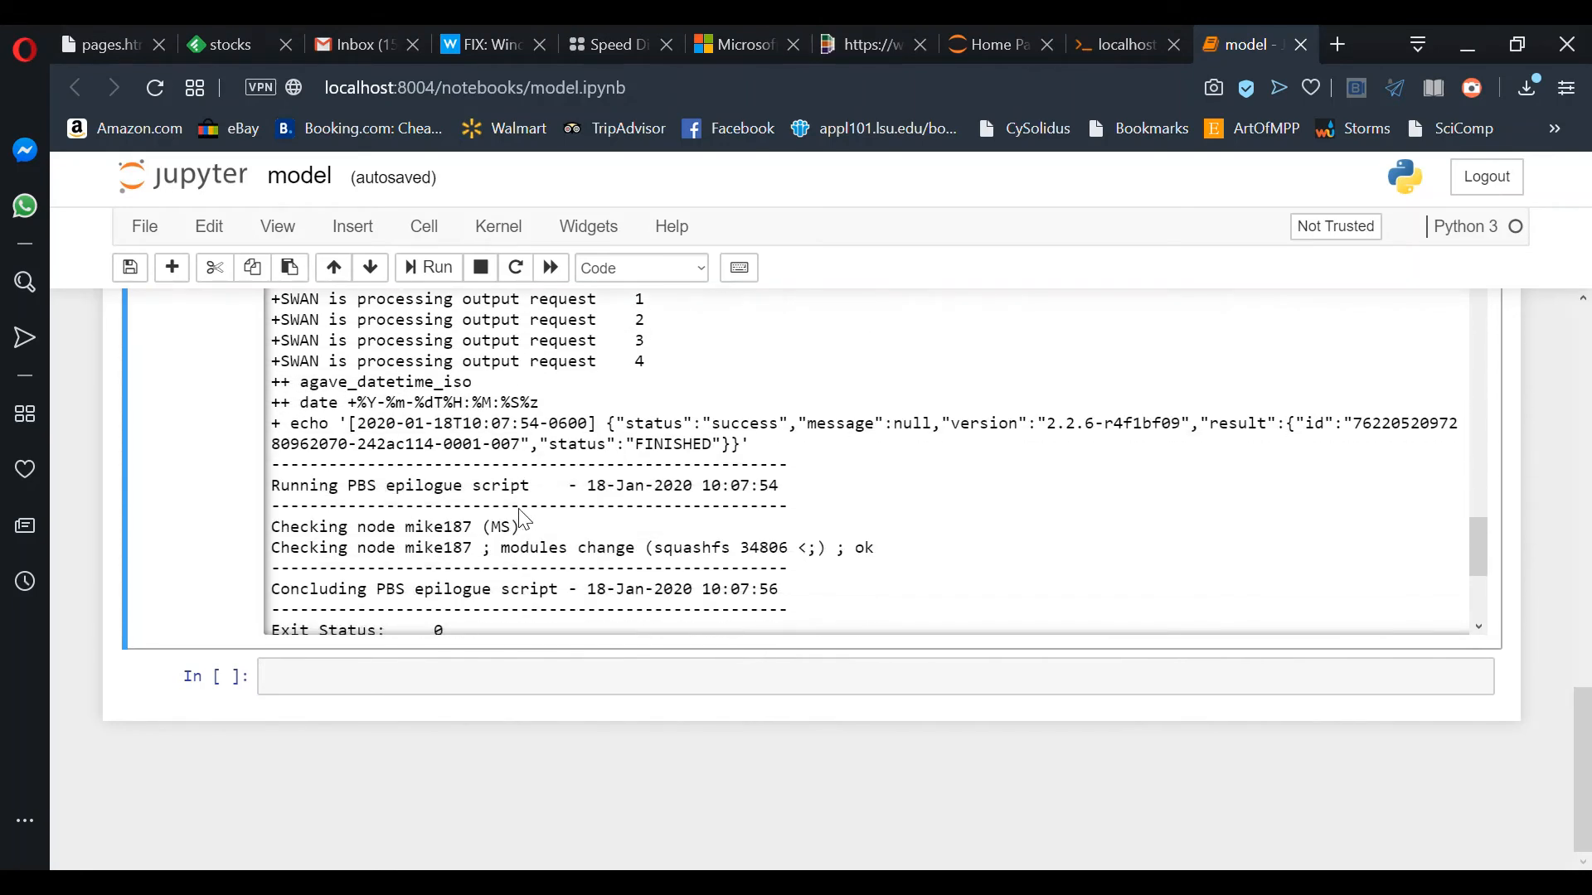
pyautogui.scroll(-3, 524, 519)
pyautogui.scroll(12, 524, 519)
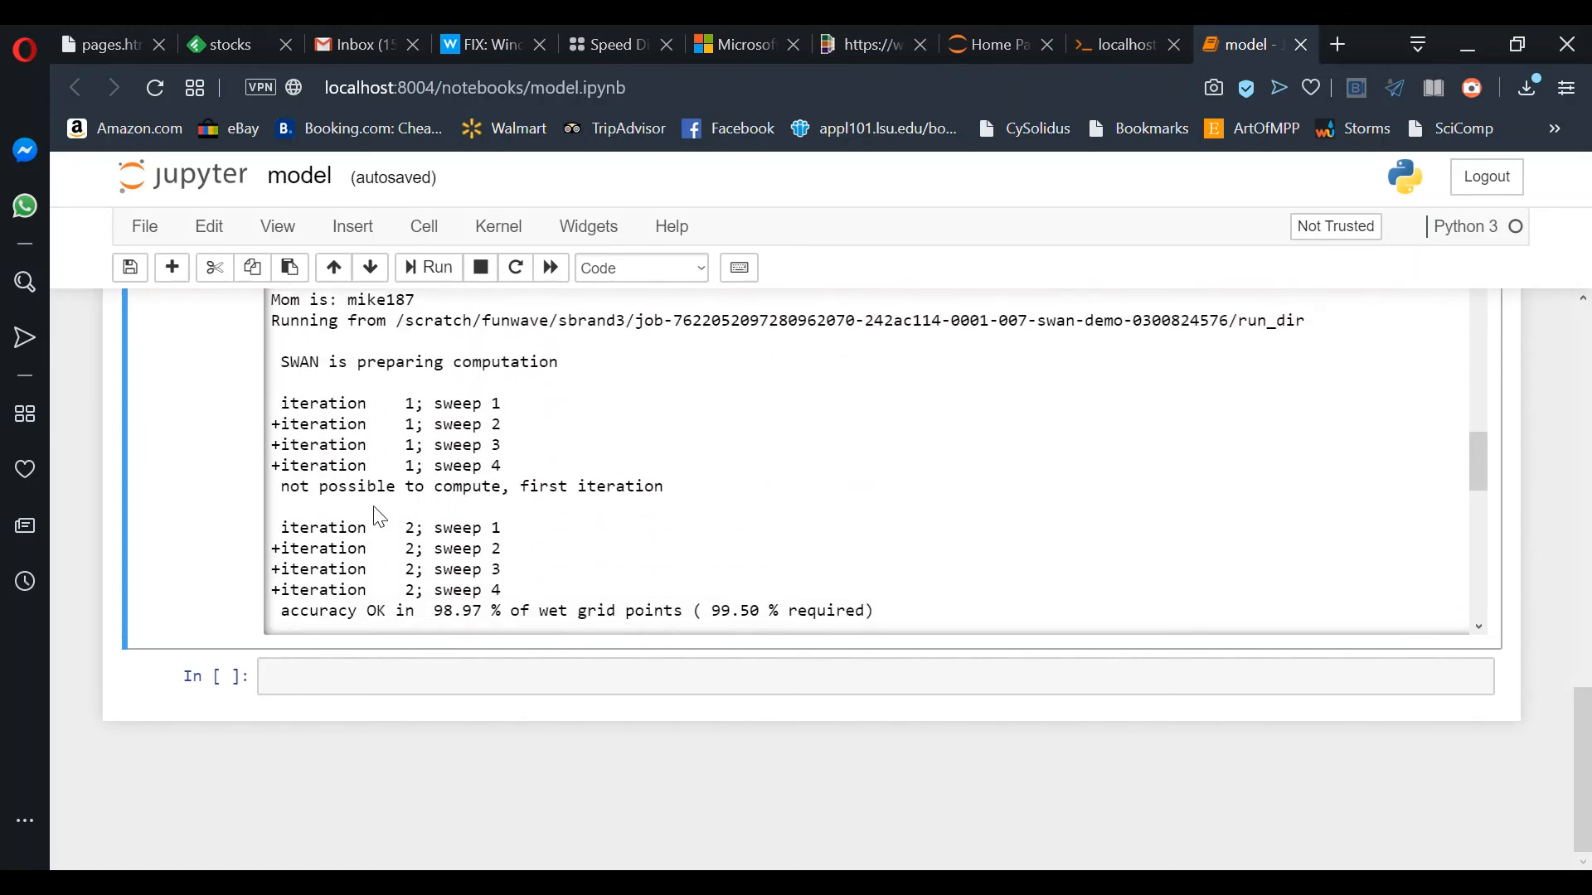
pyautogui.scroll(6, 79, 477)
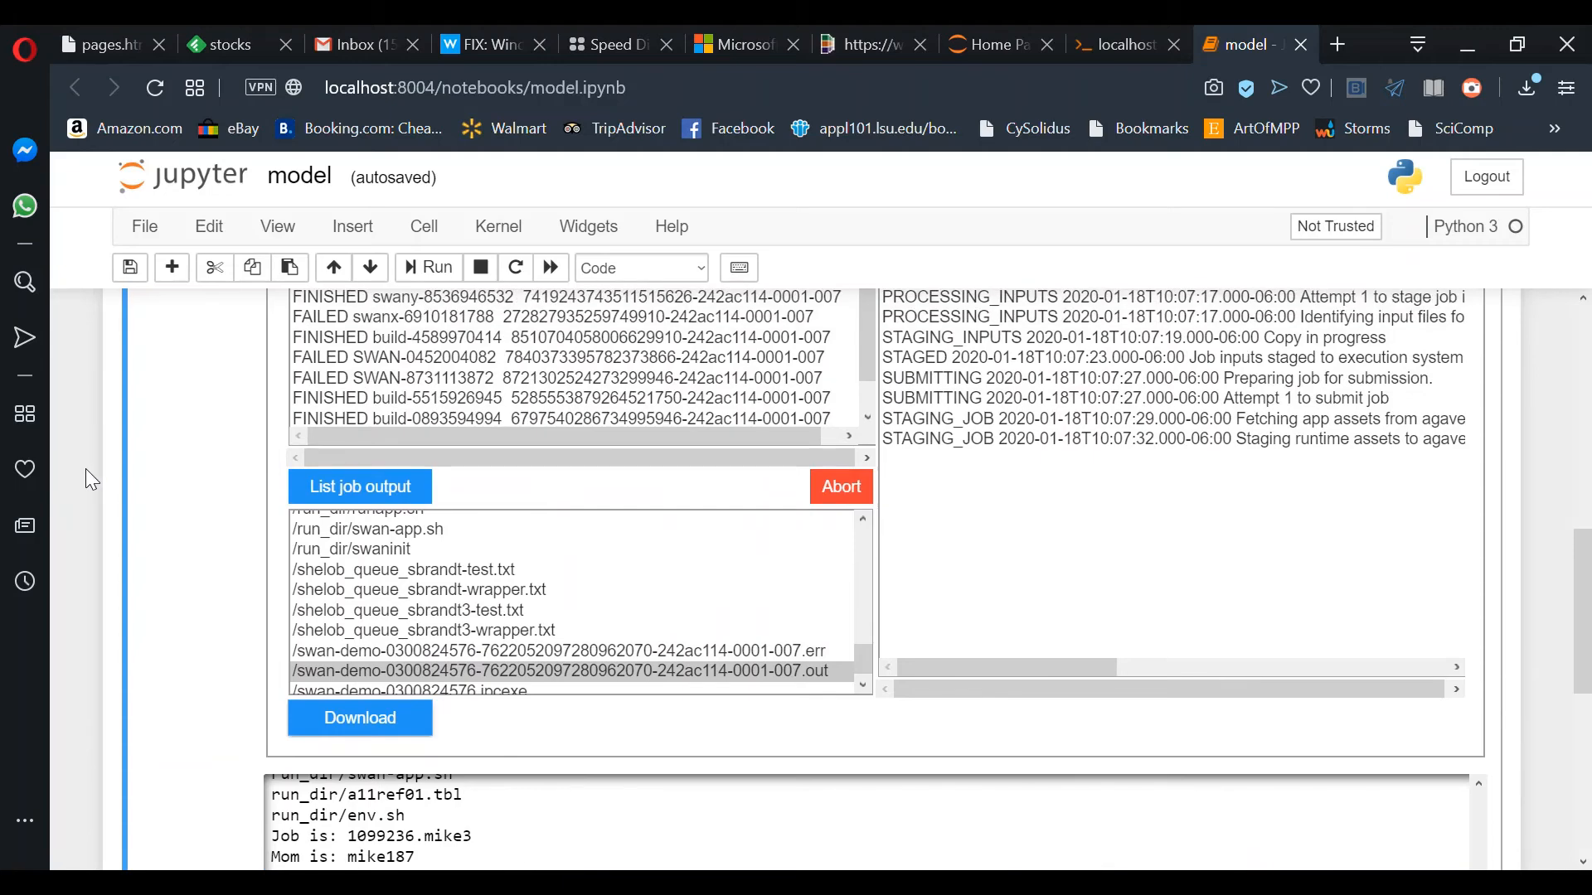
pyautogui.scroll(4, 351, 414)
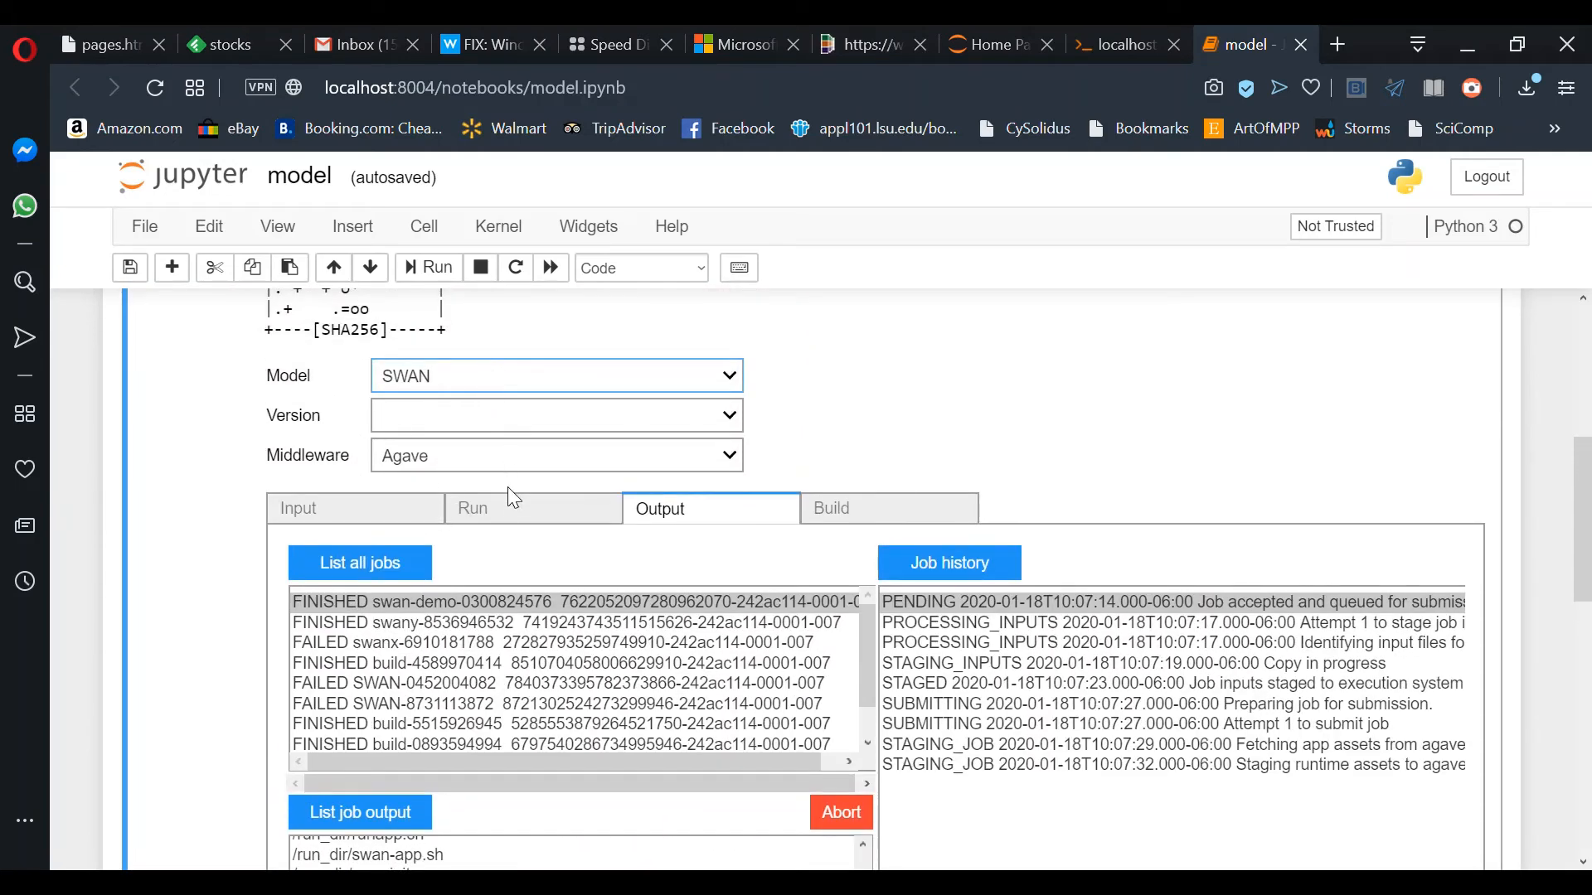
# Step: Switch the model from SWAN to NHWAVE using the Advanced Template input template
pyautogui.click(507, 512)
pyautogui.click(376, 520)
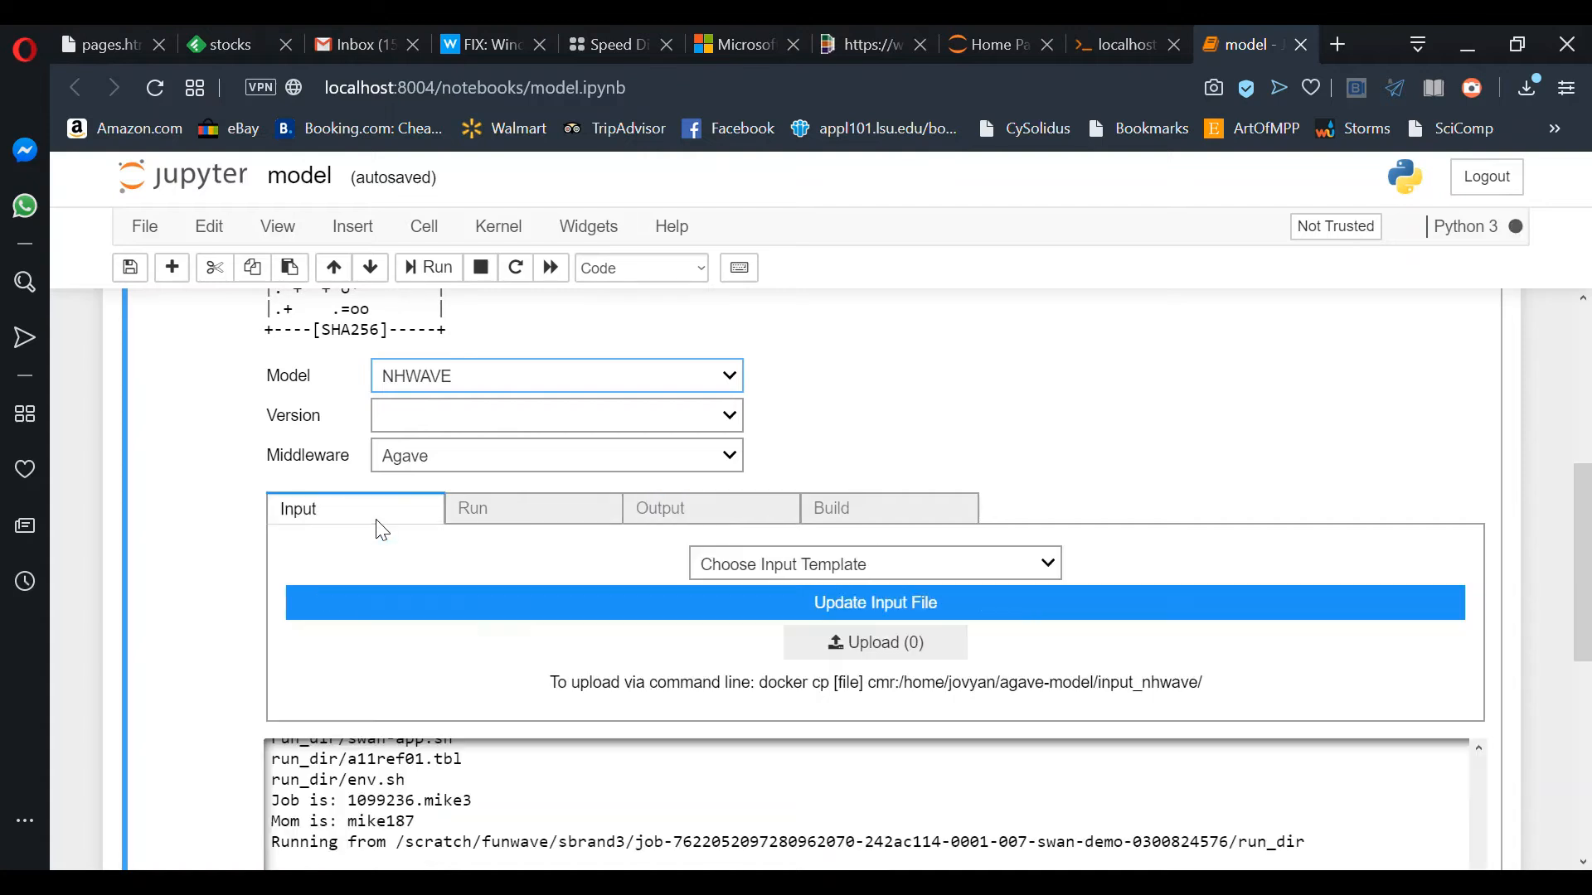
pyautogui.scroll(-2, 487, 590)
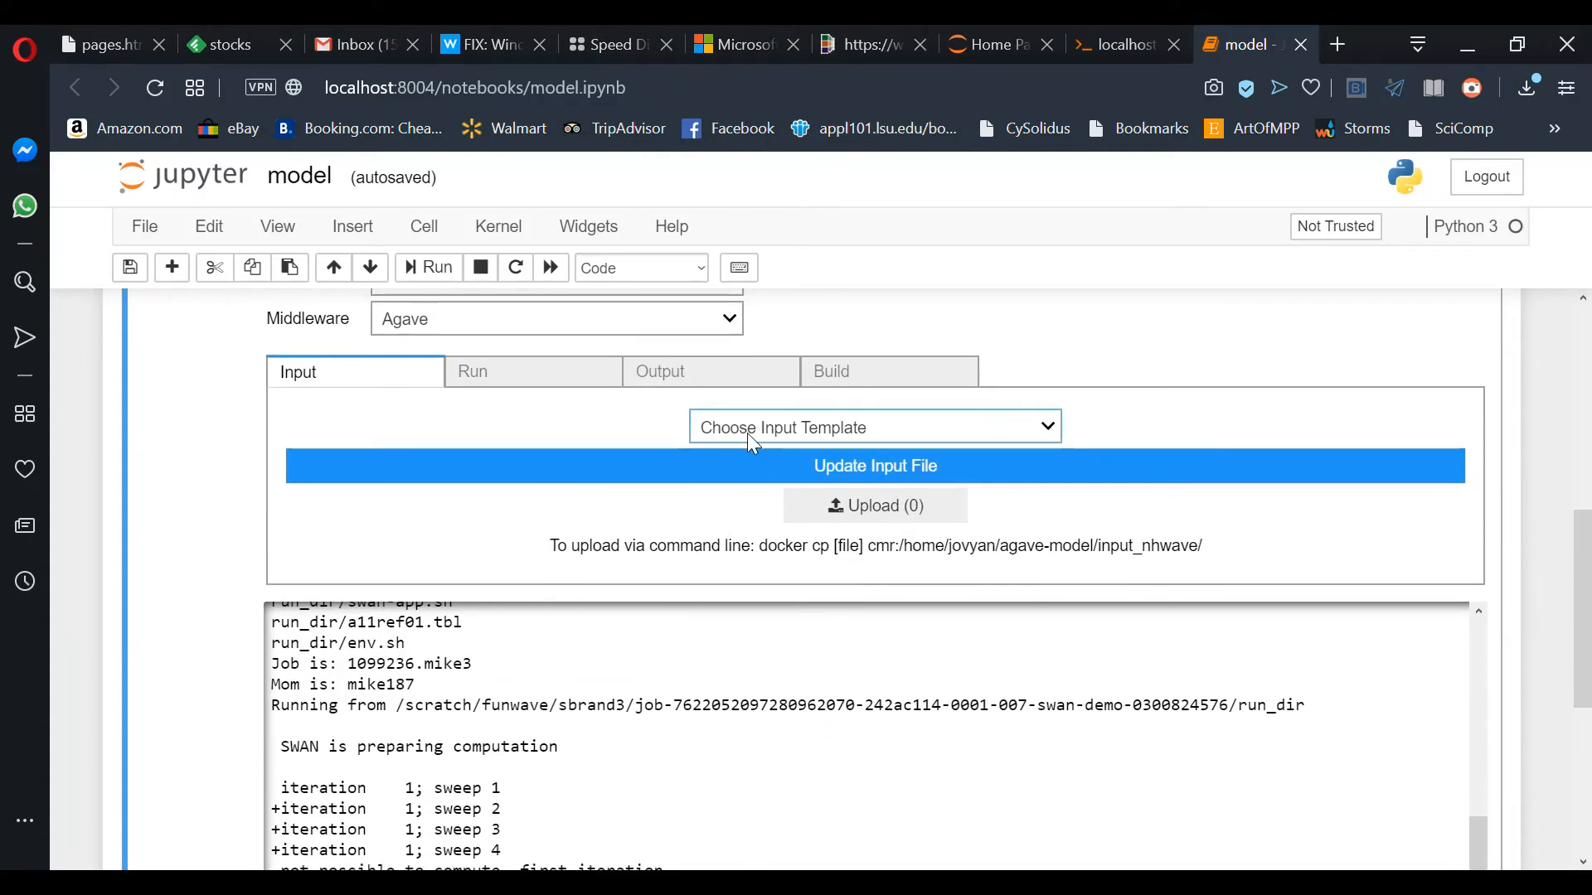
pyautogui.click(748, 432)
pyautogui.click(760, 487)
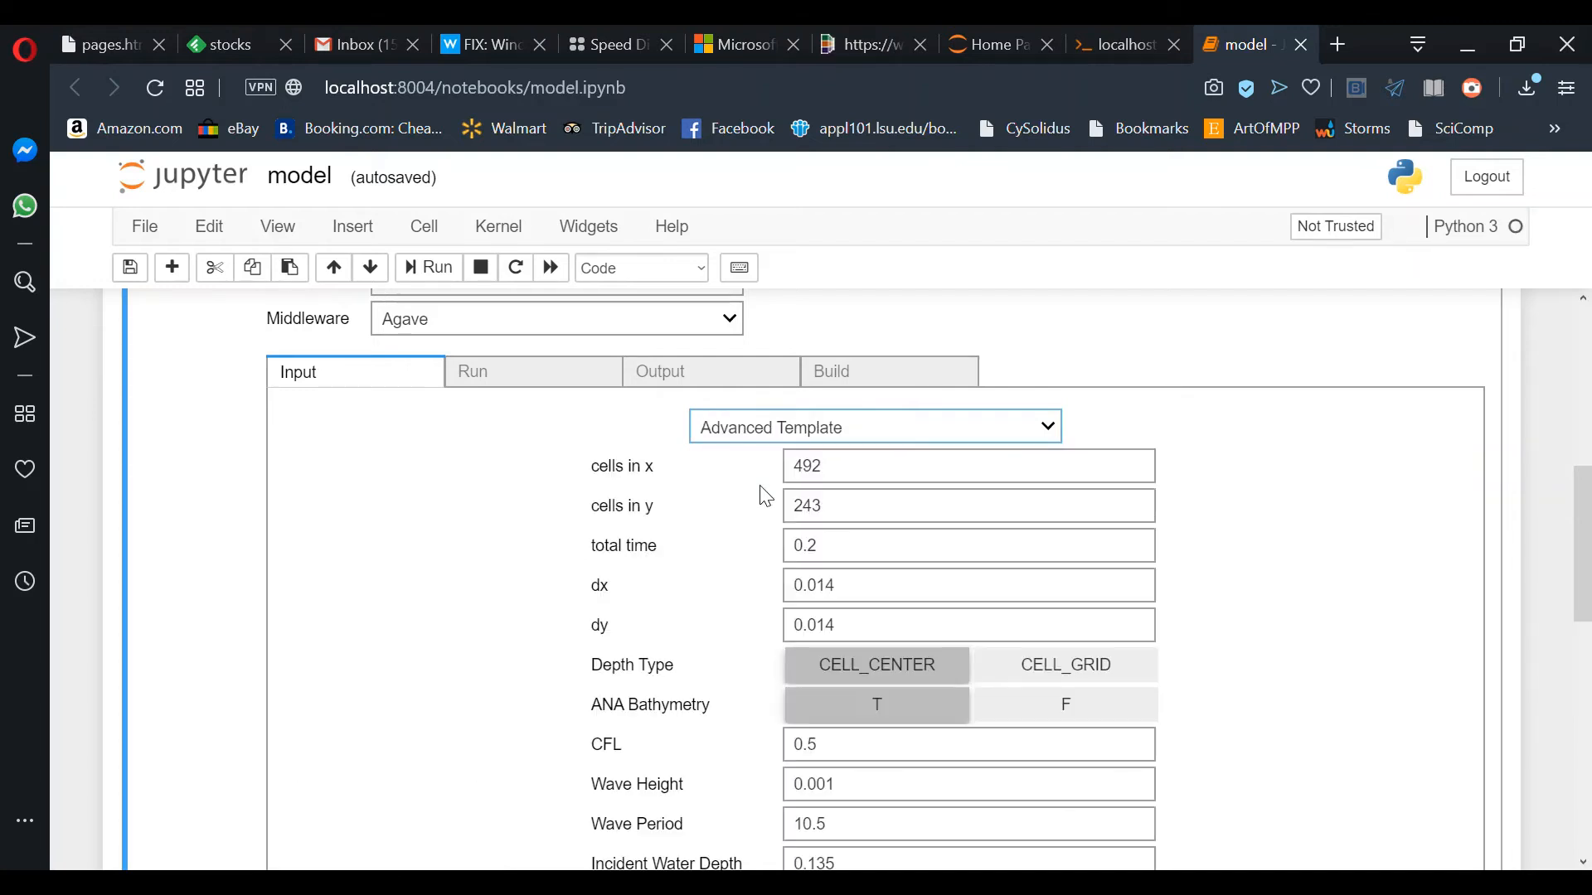
# Step: Look over the NHWAVE Advanced Template form, then switch to the Jupyter terminal
pyautogui.scroll(-2, 432, 701)
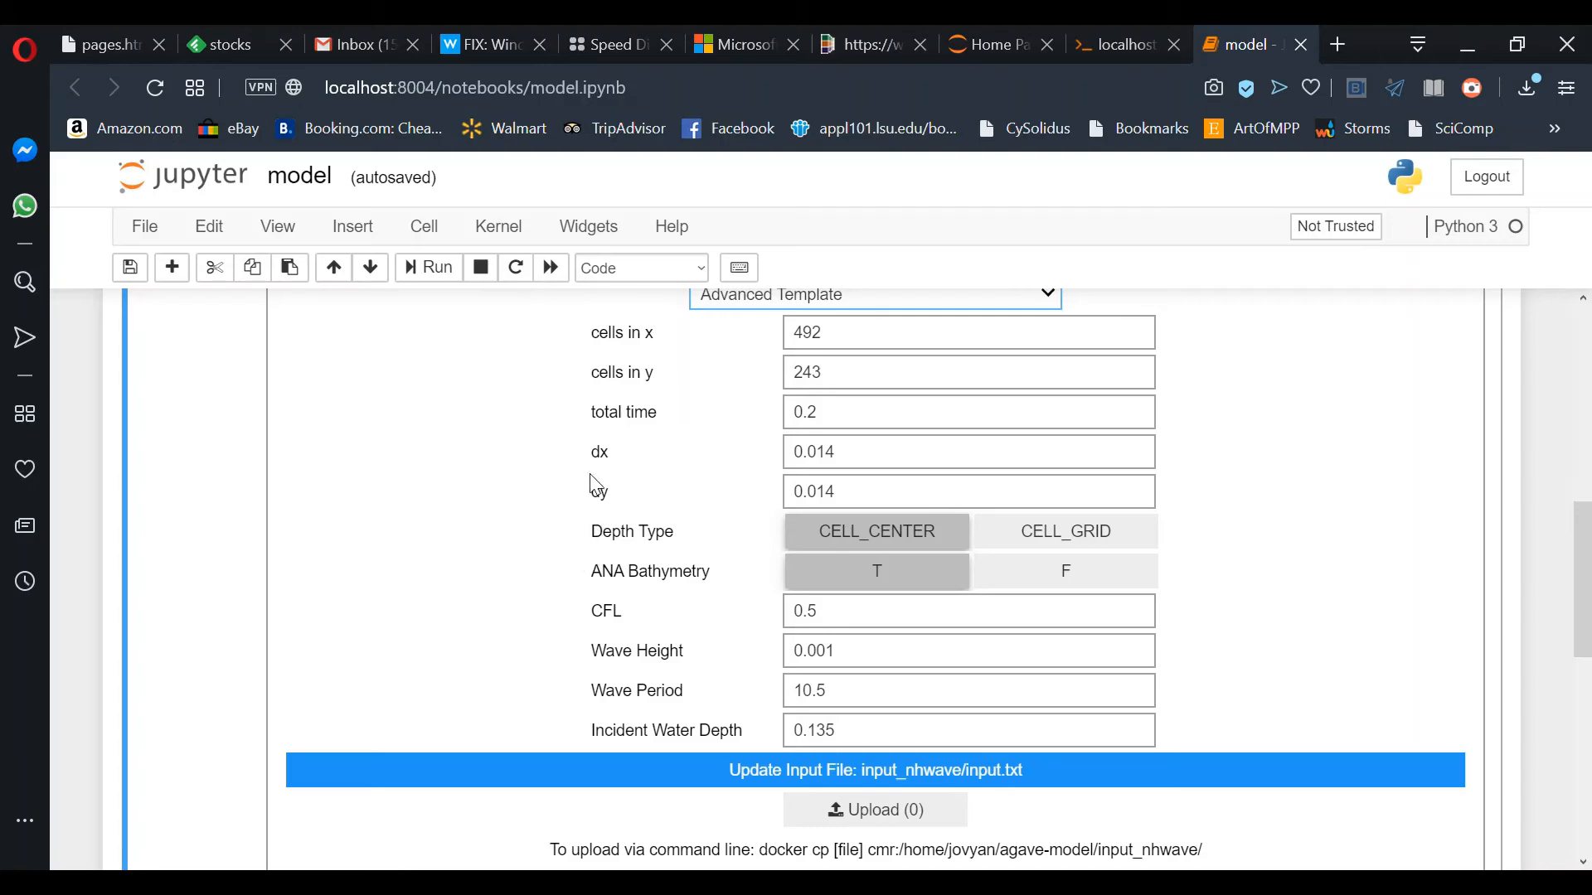
pyautogui.scroll(3, 695, 418)
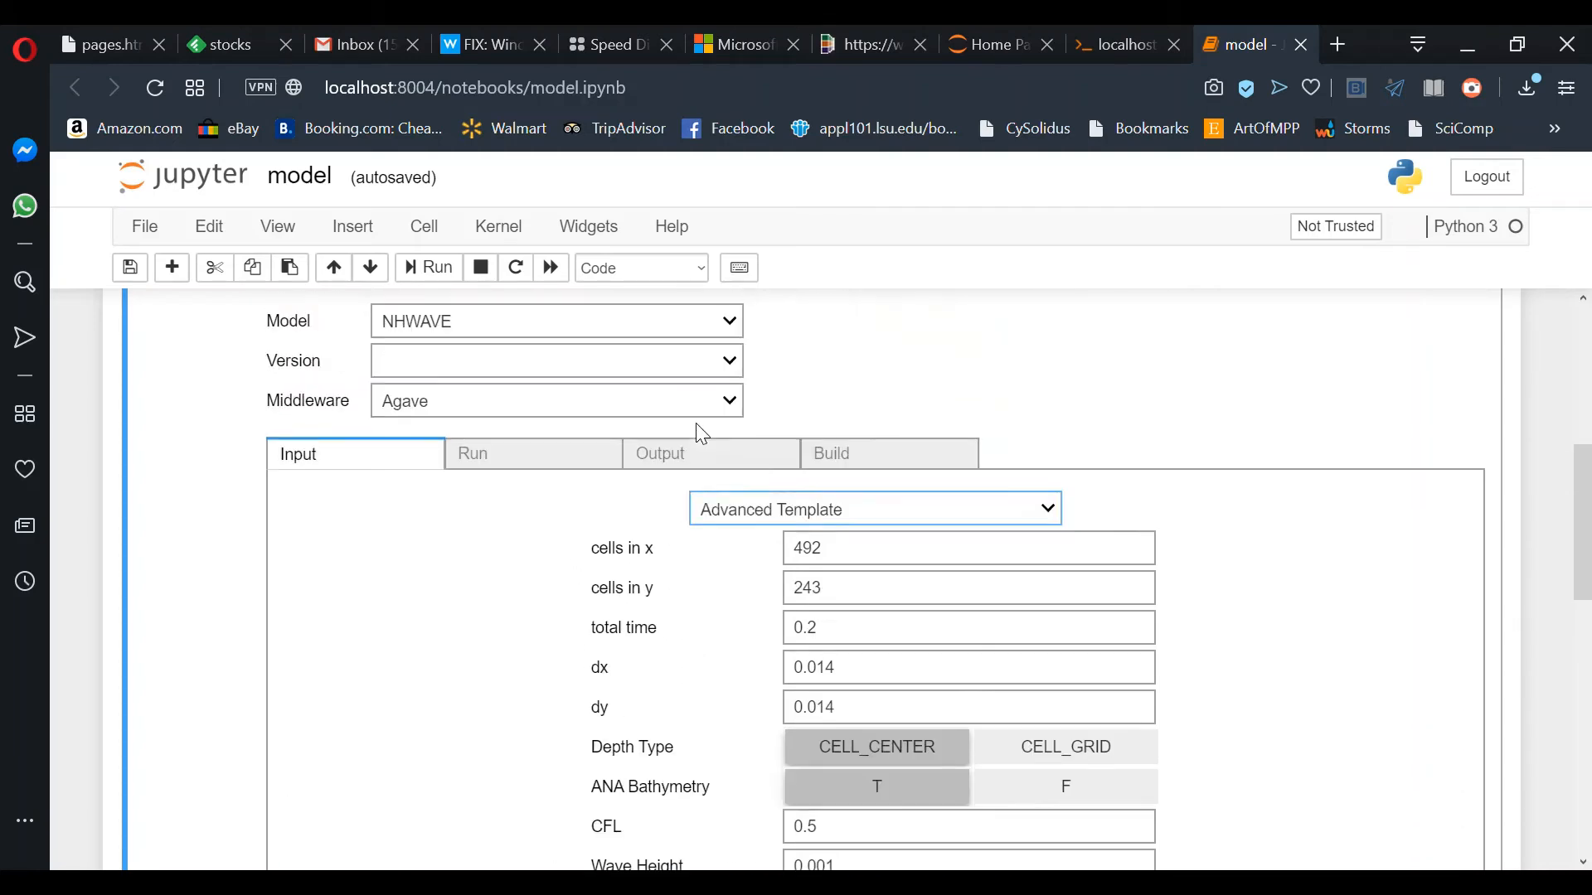
pyautogui.scroll(-1, 694, 423)
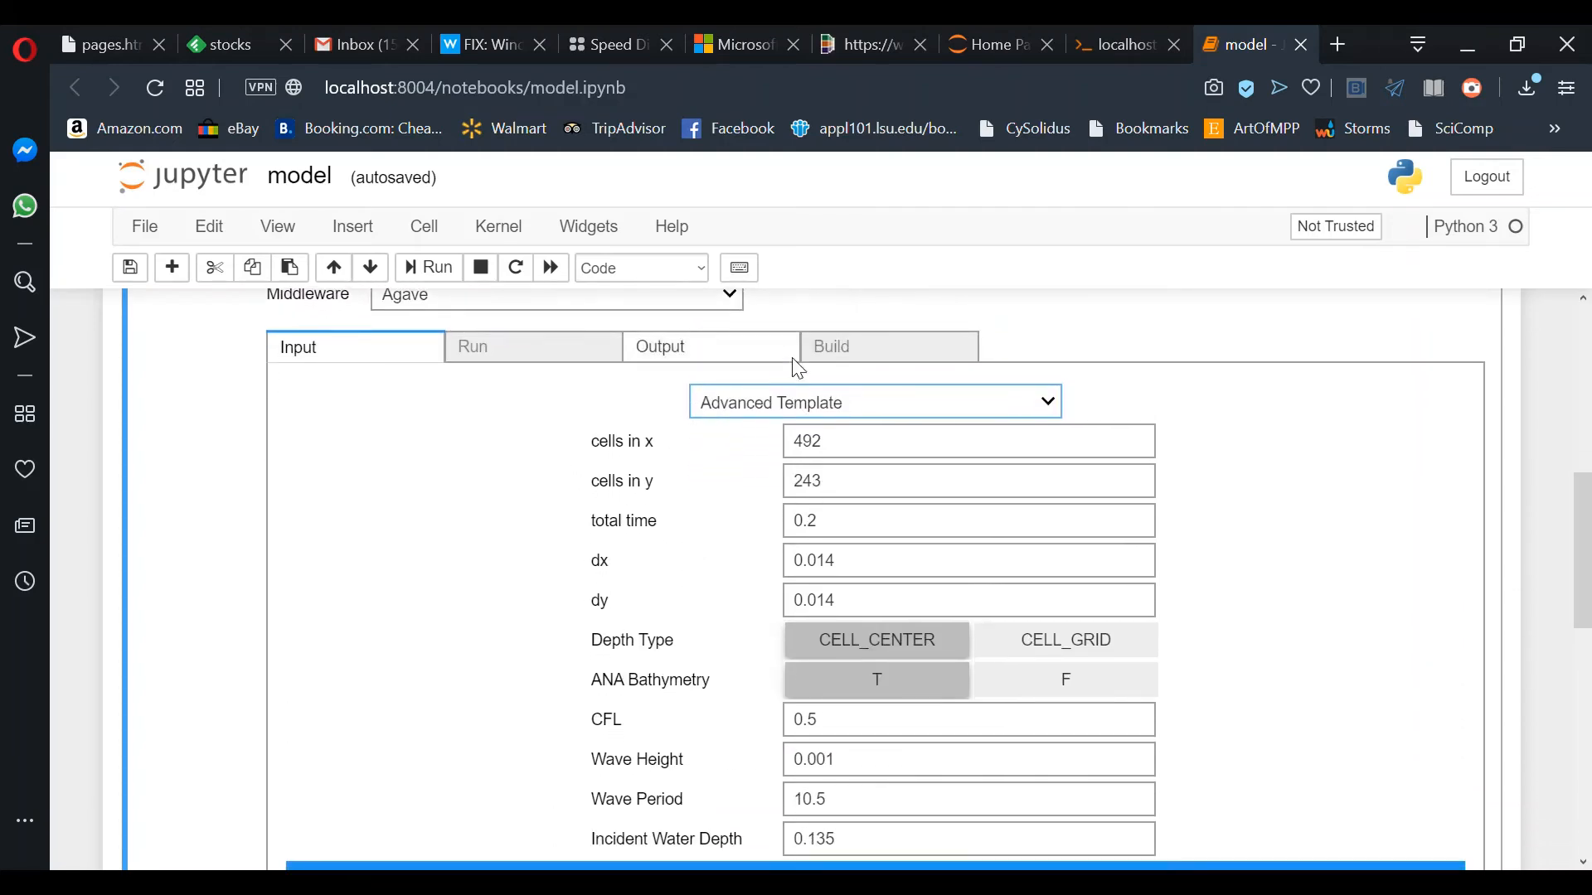
pyautogui.click(1106, 60)
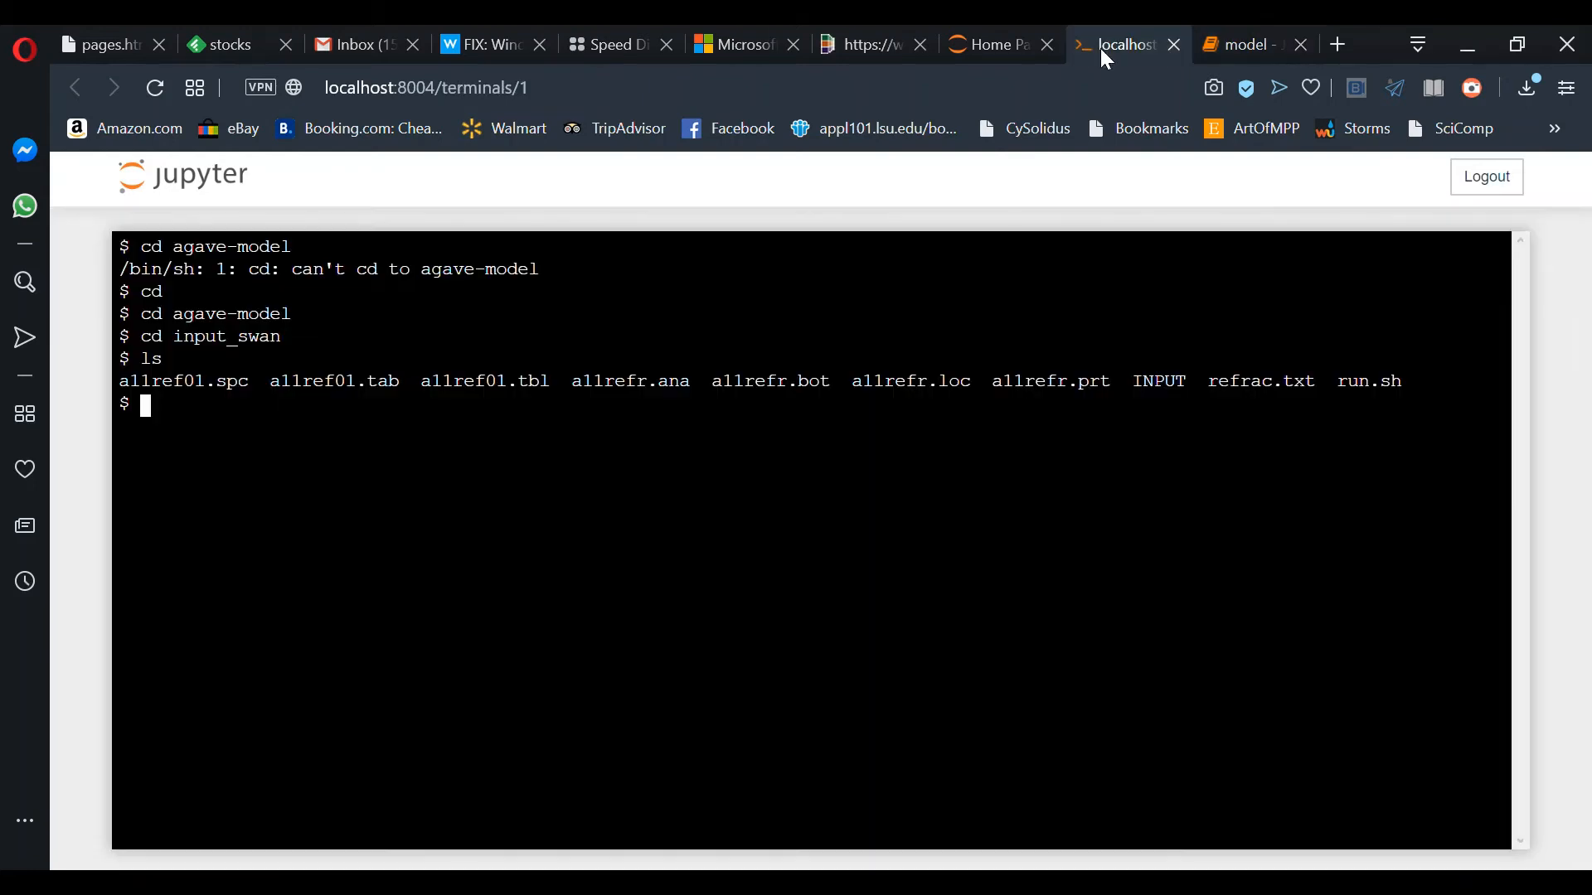
# Step: Change into the input_nhwave folder with cd ../input_nhwave and list its files
pyautogui.write('cd ../n')
pyautogui.press('BackSpace')
pyautogui.write('input_nhwave')
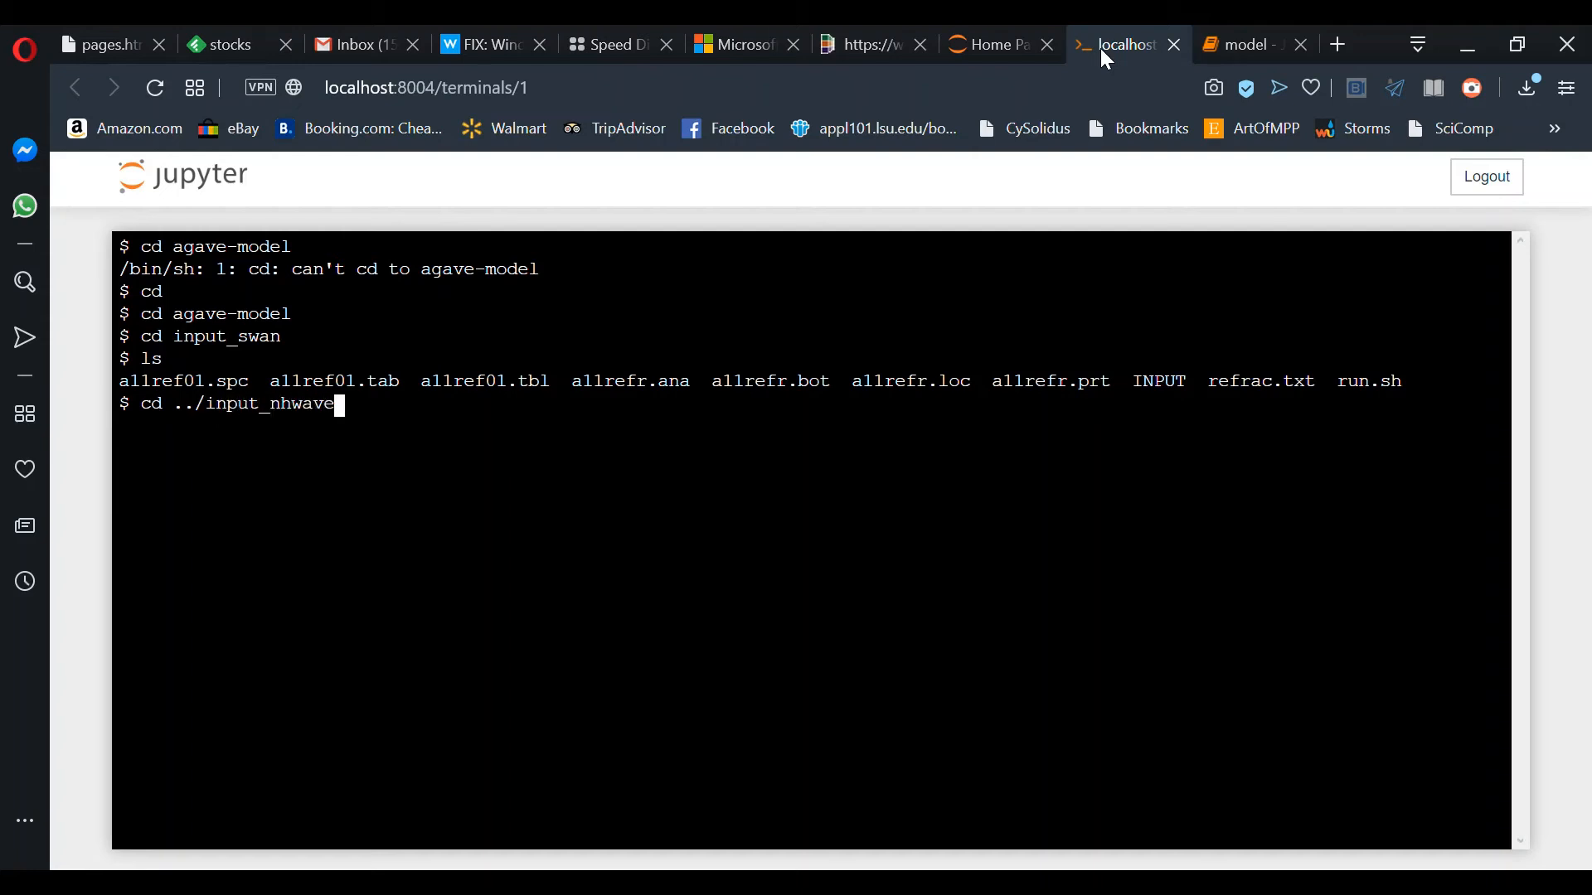
pyautogui.press('Return')
pyautogui.write('ls')
pyautogui.press('Return')
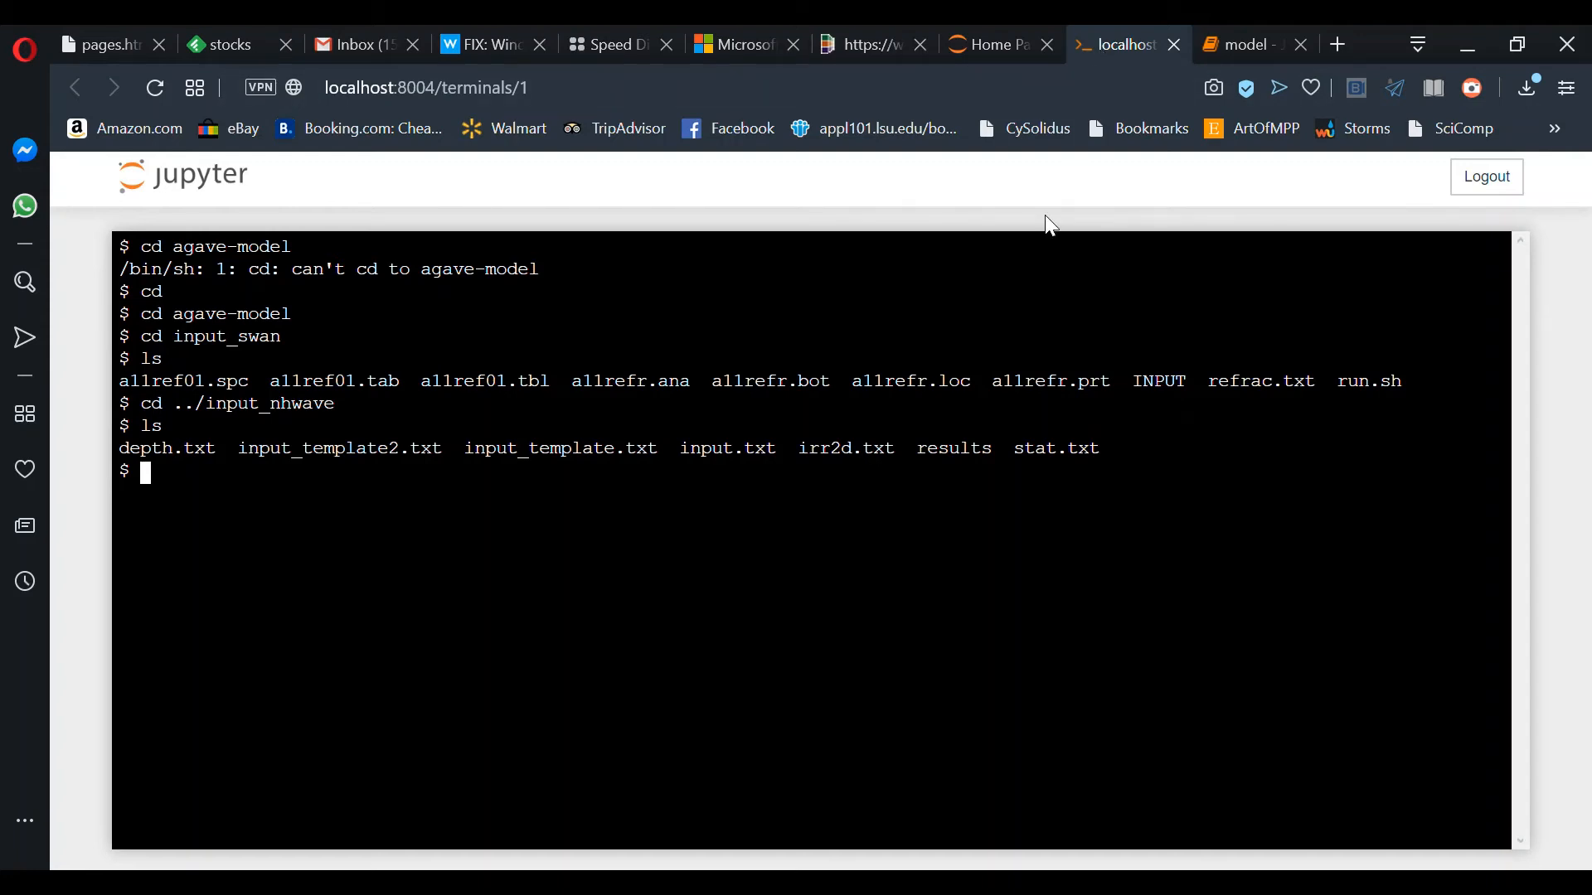
# Step: Open input_template2.txt in vi and move down toward the Kglob line
pyautogui.write('vi input_temp ')
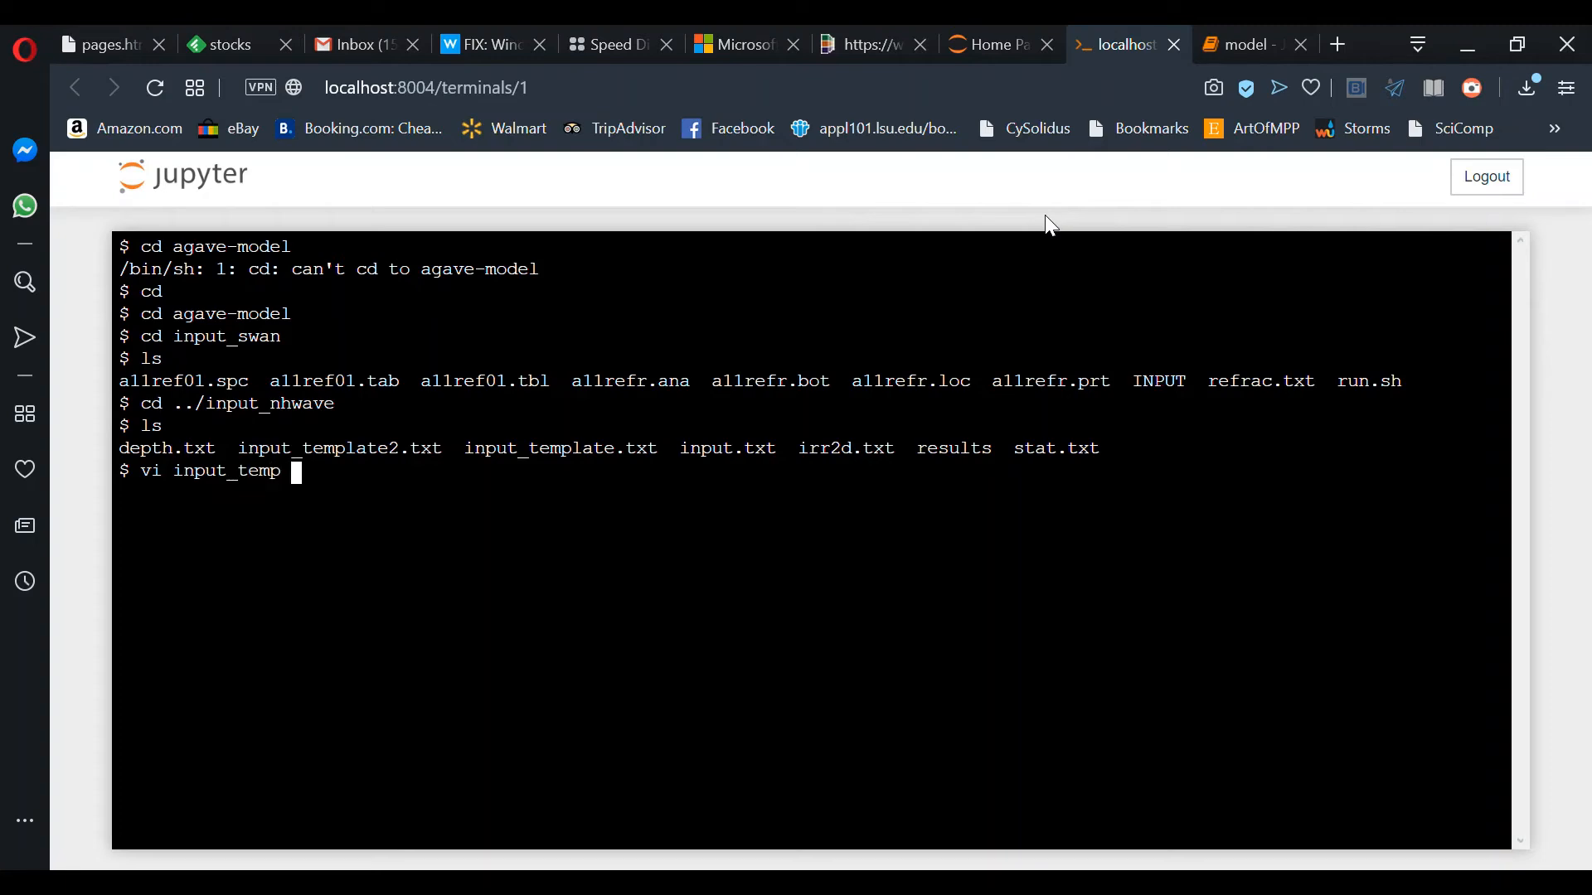
pyautogui.write('late2.txt')
pyautogui.press('Return')
pyautogui.press('Down')
pyautogui.press('Down')
pyautogui.press('Down')
pyautogui.press('Down')
pyautogui.press('Down')
pyautogui.press('Down')
pyautogui.press('Down')
pyautogui.press('Down')
pyautogui.press('Down')
pyautogui.press('Down')
pyautogui.press('Down')
pyautogui.press('Down')
pyautogui.press('Down')
pyautogui.press('Down')
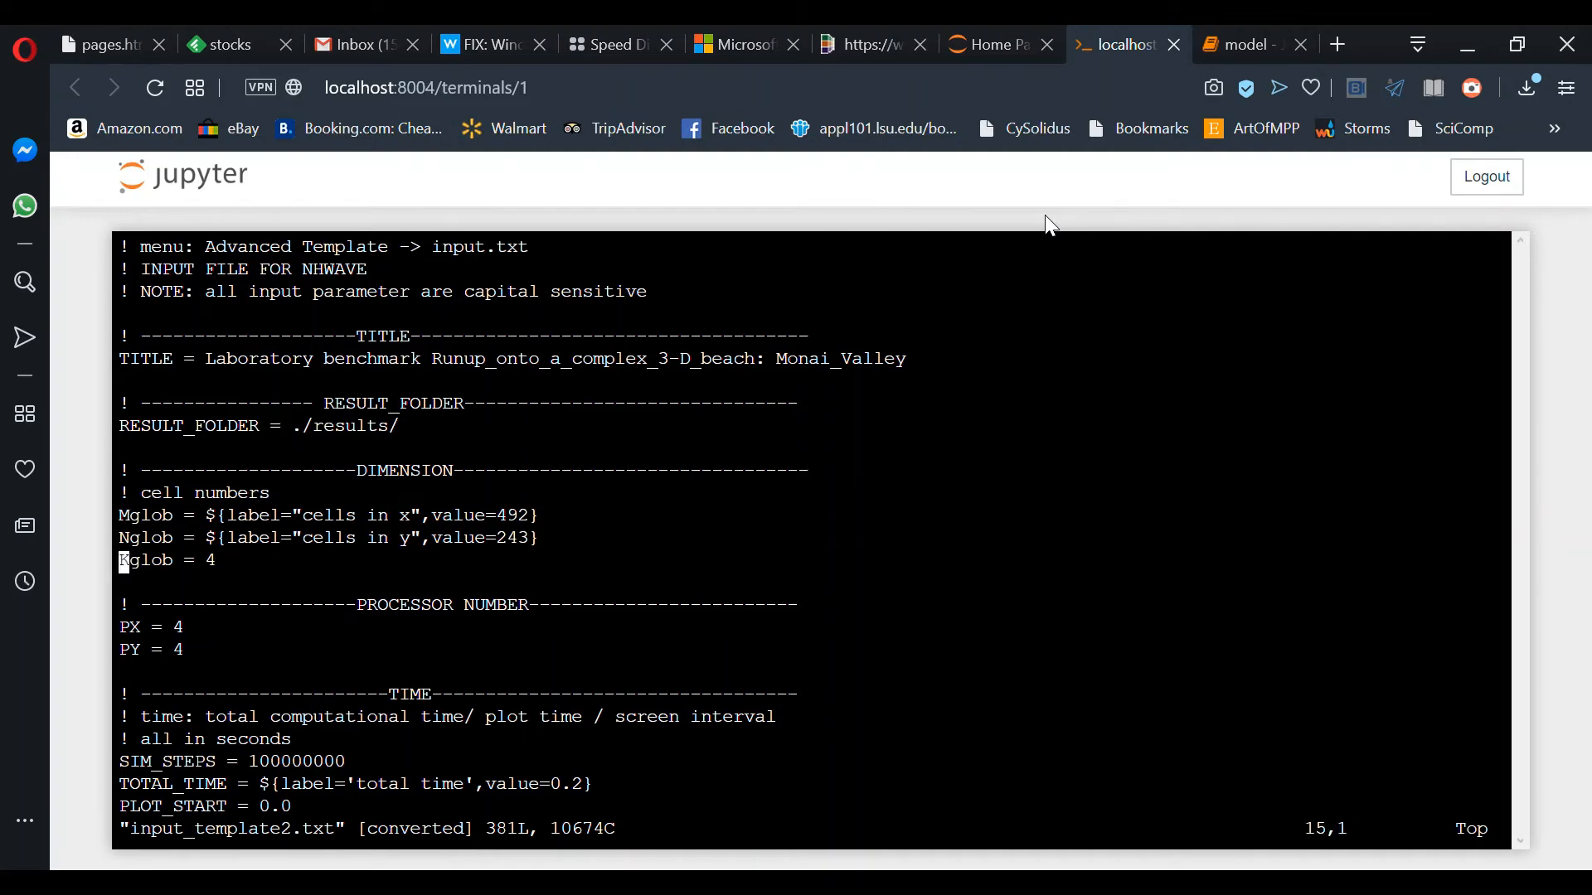
# Step: Replace the Kglob value with ${label="cells in z",value=4}
pyautogui.press('Up')
pyautogui.press('Up')
pyautogui.press('Down')
pyautogui.press('Right')
pyautogui.press('Right')
pyautogui.press('Right')
pyautogui.press('Right')
pyautogui.press('Right')
pyautogui.press('Right')
pyautogui.press('Right')
pyautogui.press('Right')
pyautogui.press('Right')
pyautogui.press('Right')
pyautogui.press('Right')
pyautogui.press('Right')
pyautogui.press('Right')
pyautogui.press('Right')
pyautogui.press('Right')
pyautogui.press('Right')
pyautogui.press('Right')
pyautogui.press('Right')
pyautogui.press('Right')
pyautogui.press('Right')
pyautogui.press('Right')
pyautogui.press('Down')
pyautogui.write('s${labe')
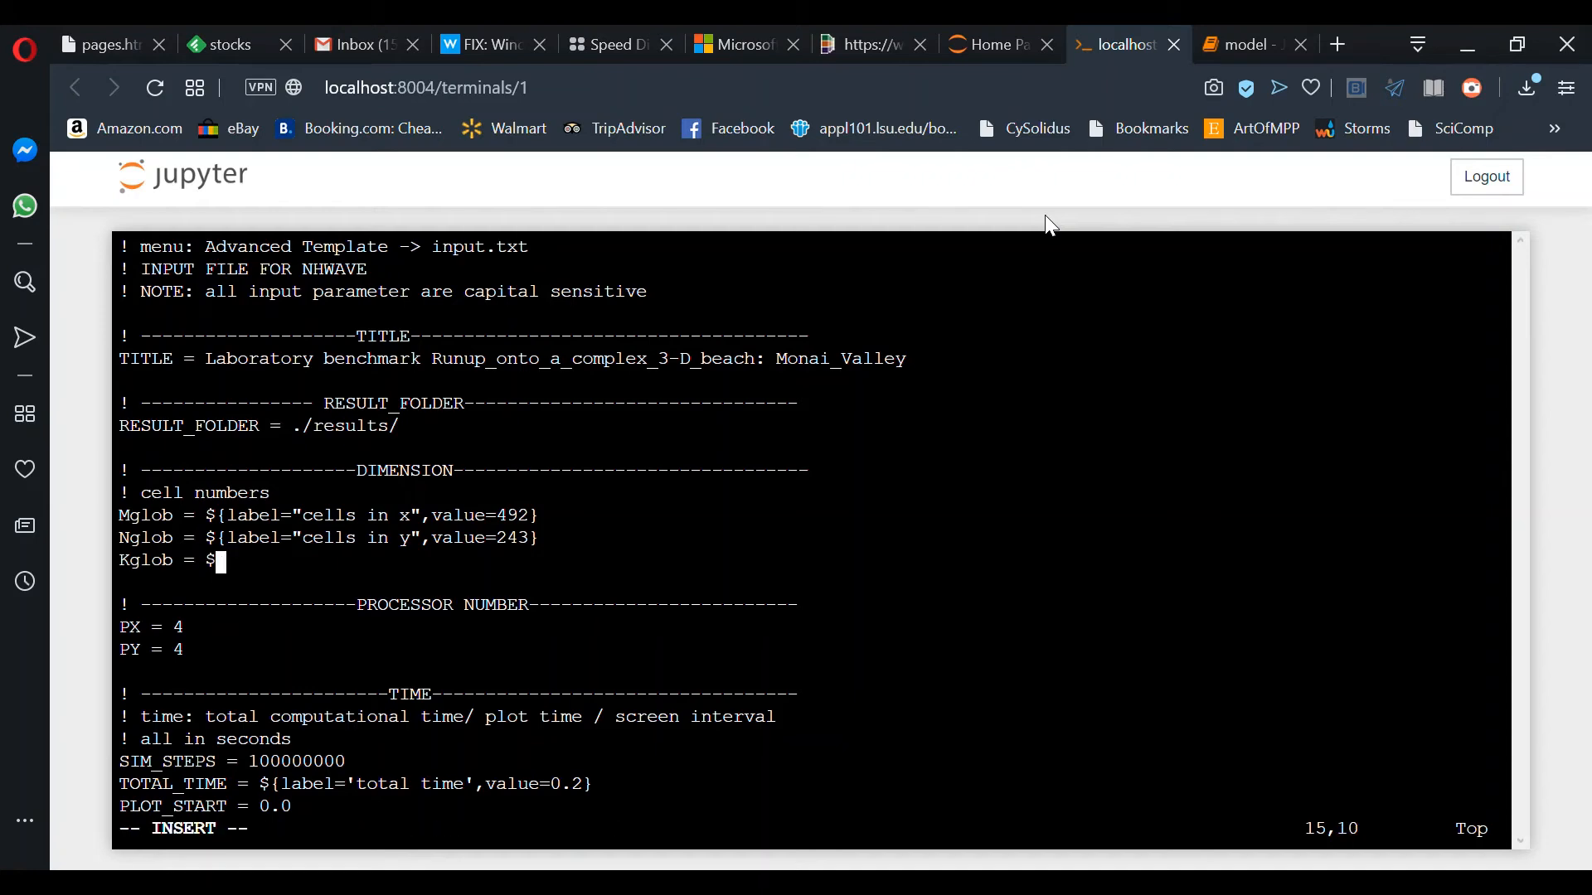
pyautogui.write('l="cells in ')
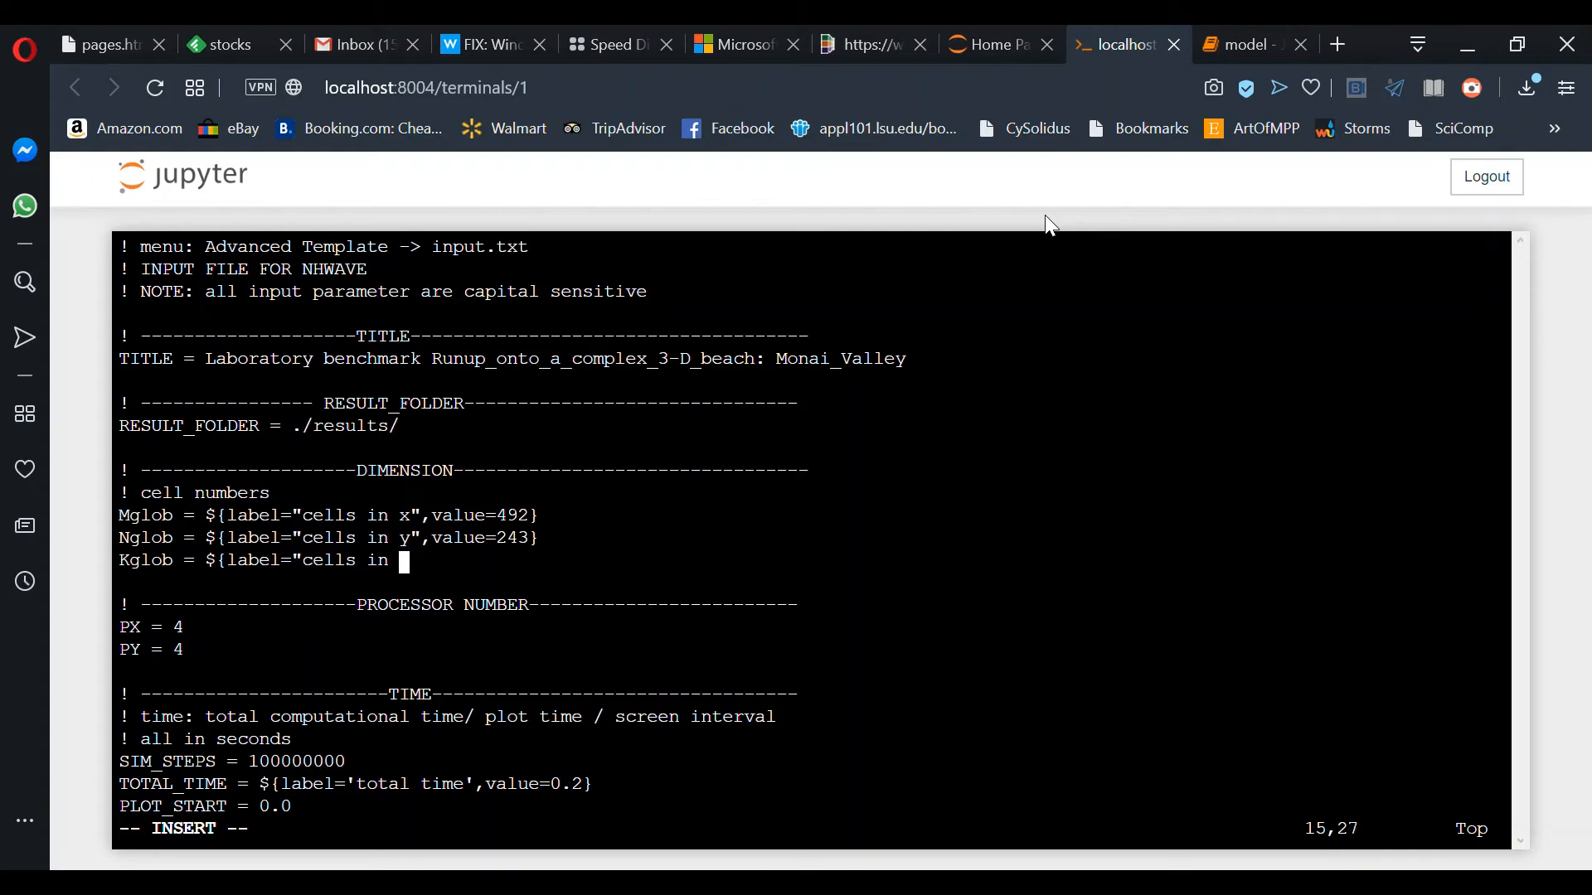
pyautogui.write('z",value=4}')
pyautogui.press('Escape')
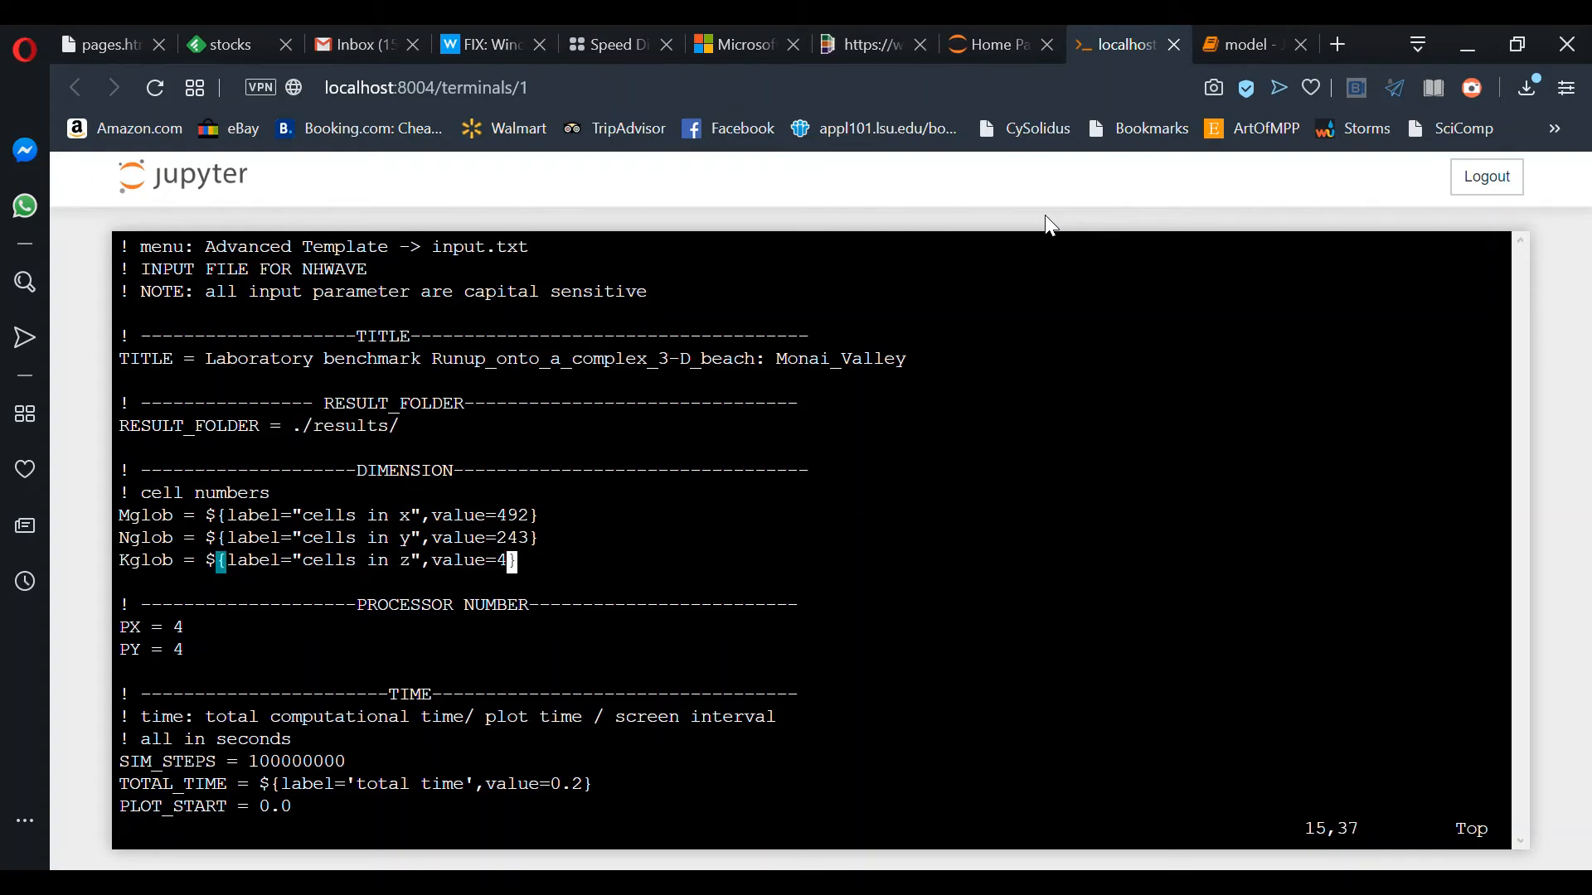
# Step: Save input_template2.txt with :w and quit vim back to the shell
pyautogui.press('j')
pyautogui.press('j')
pyautogui.press('j')
pyautogui.press('j')
pyautogui.press('j')
pyautogui.press('j')
pyautogui.press('j')
pyautogui.press('k')
pyautogui.press('j')
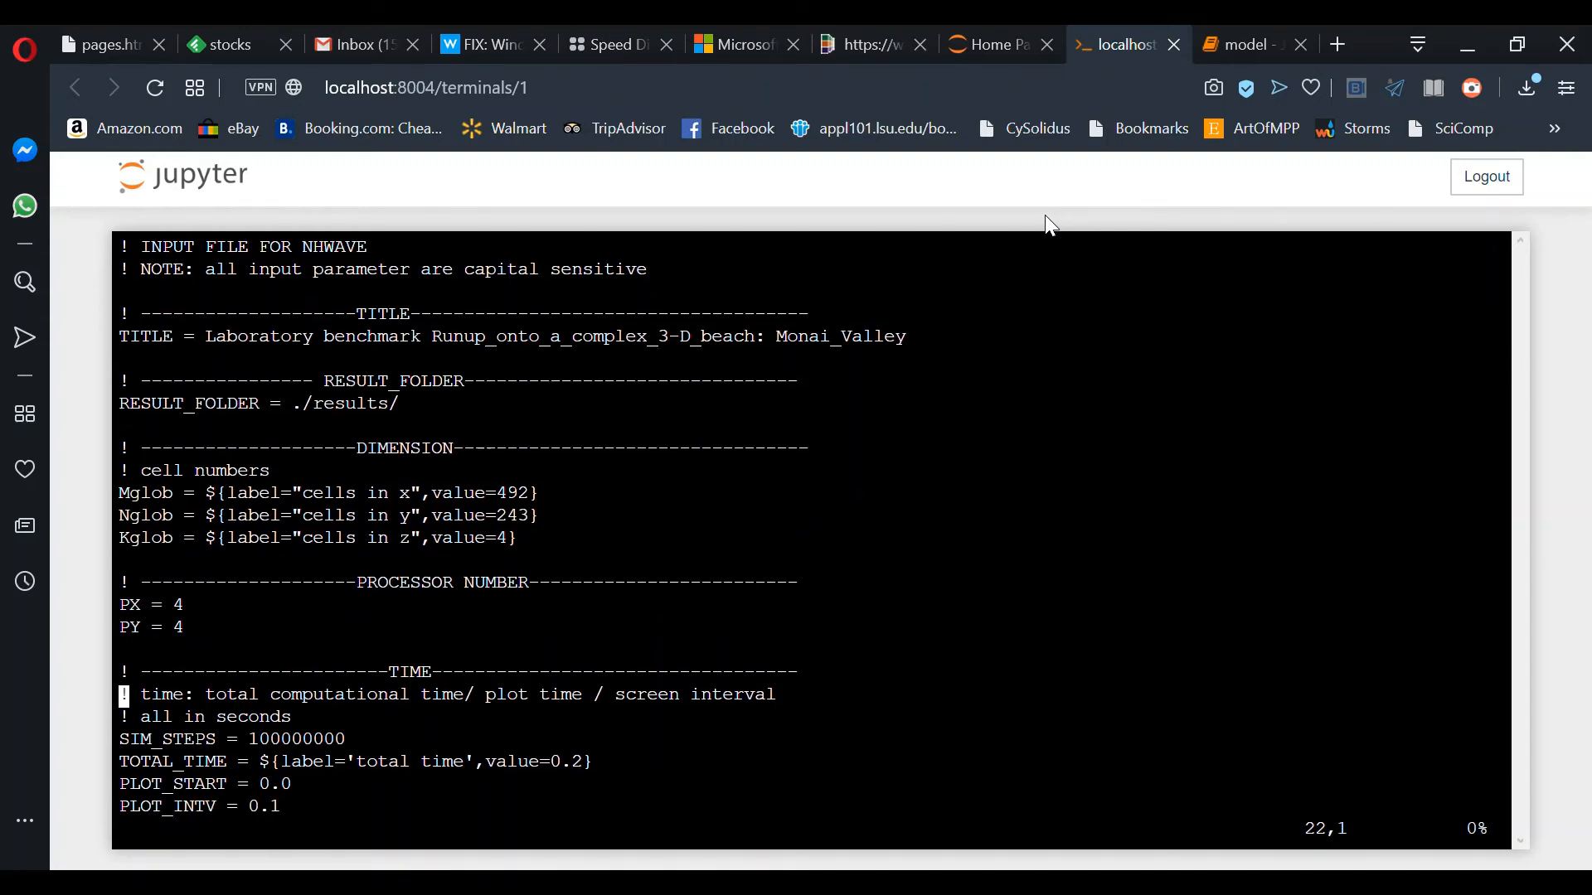
pyautogui.press('j')
pyautogui.press('j')
pyautogui.press('j')
pyautogui.press('j')
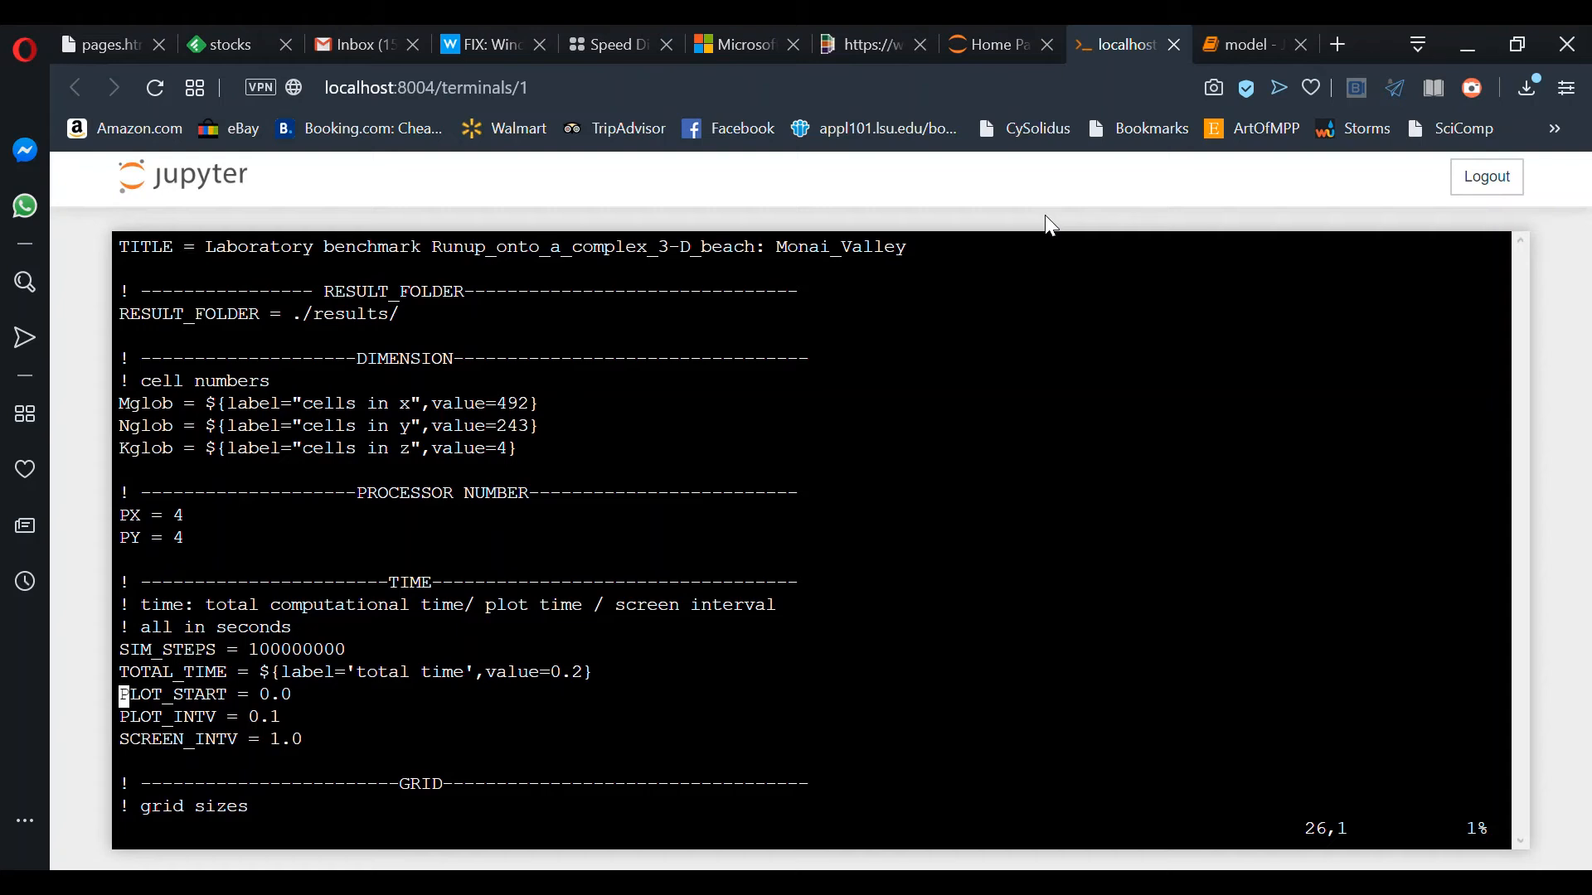
pyautogui.write(':w')
pyautogui.press('Return')
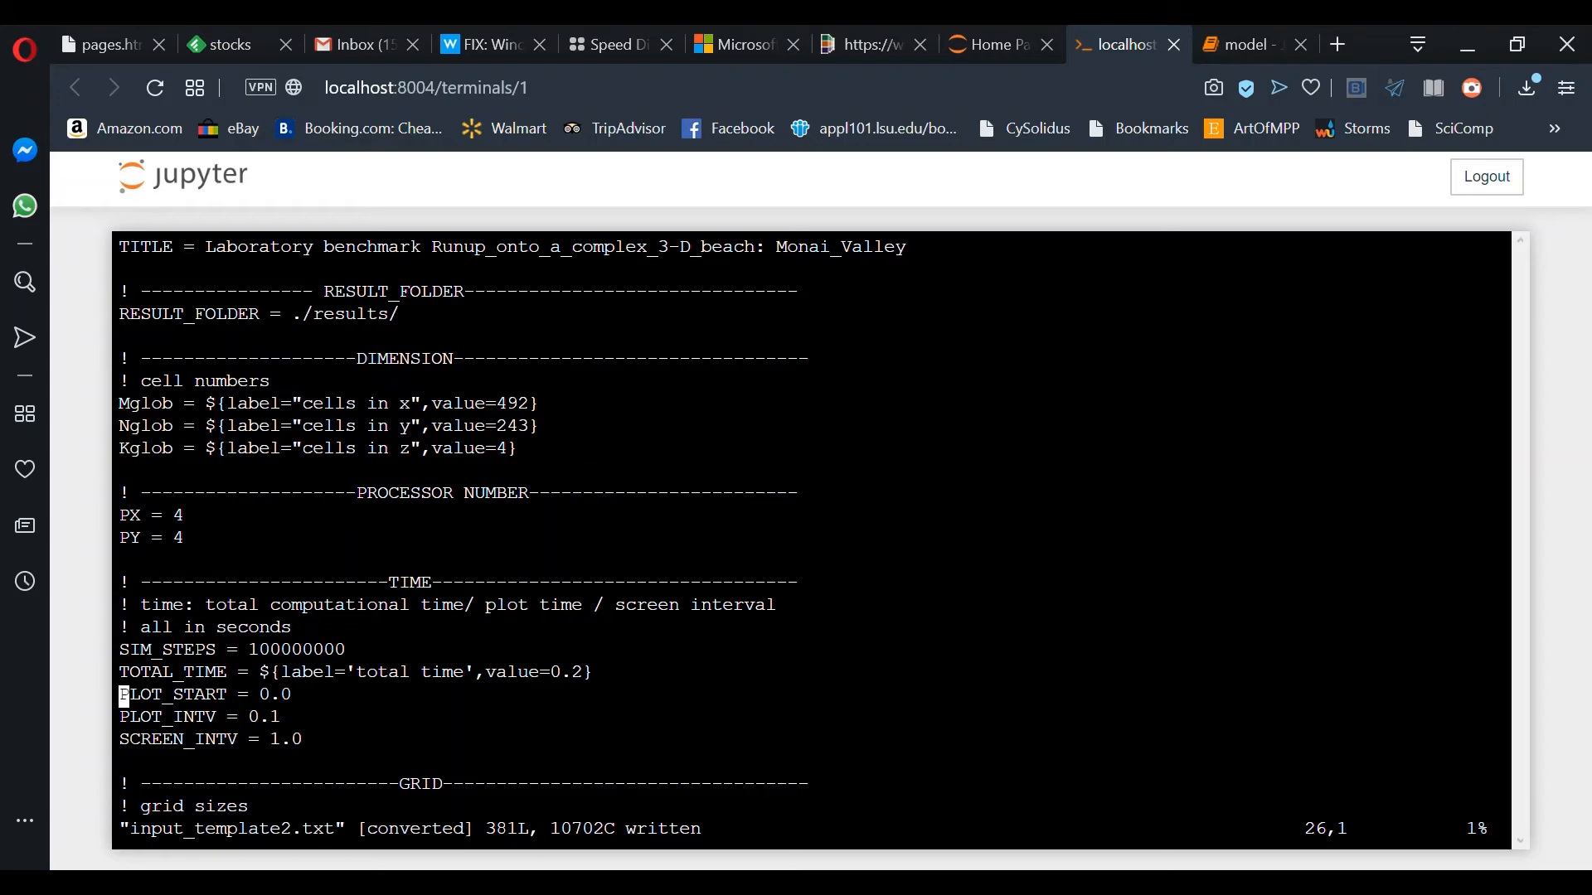
pyautogui.hotkey('shift', 'z')
pyautogui.hotkey('shift', 'z')
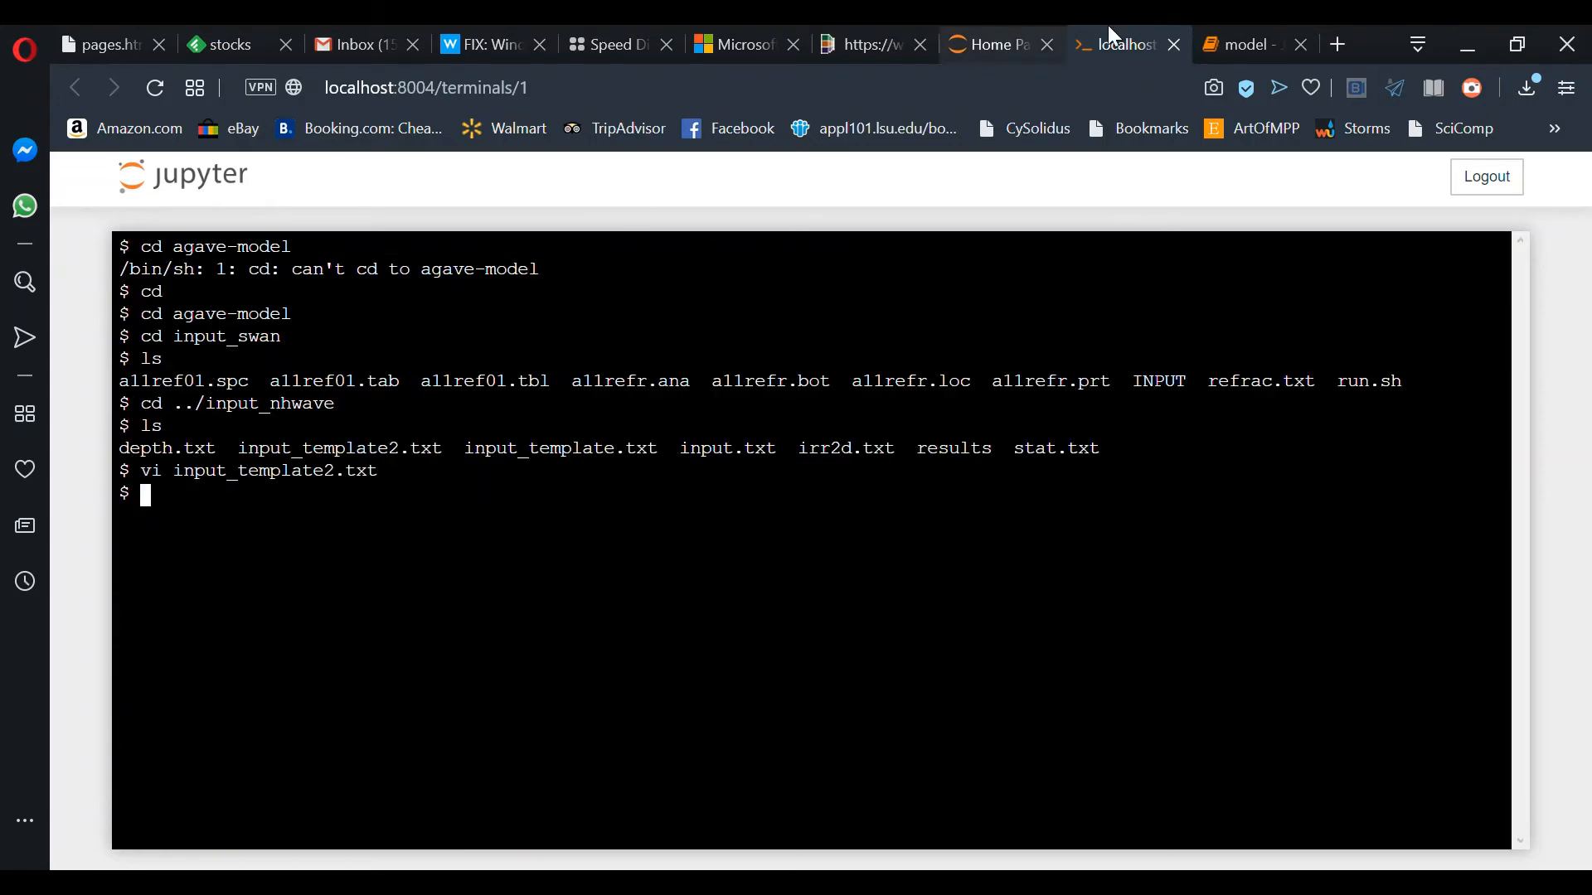
# Step: Back in the model notebook, reload the Advanced Template via Basic to gain the 'cells in z' field
pyautogui.click(1250, 44)
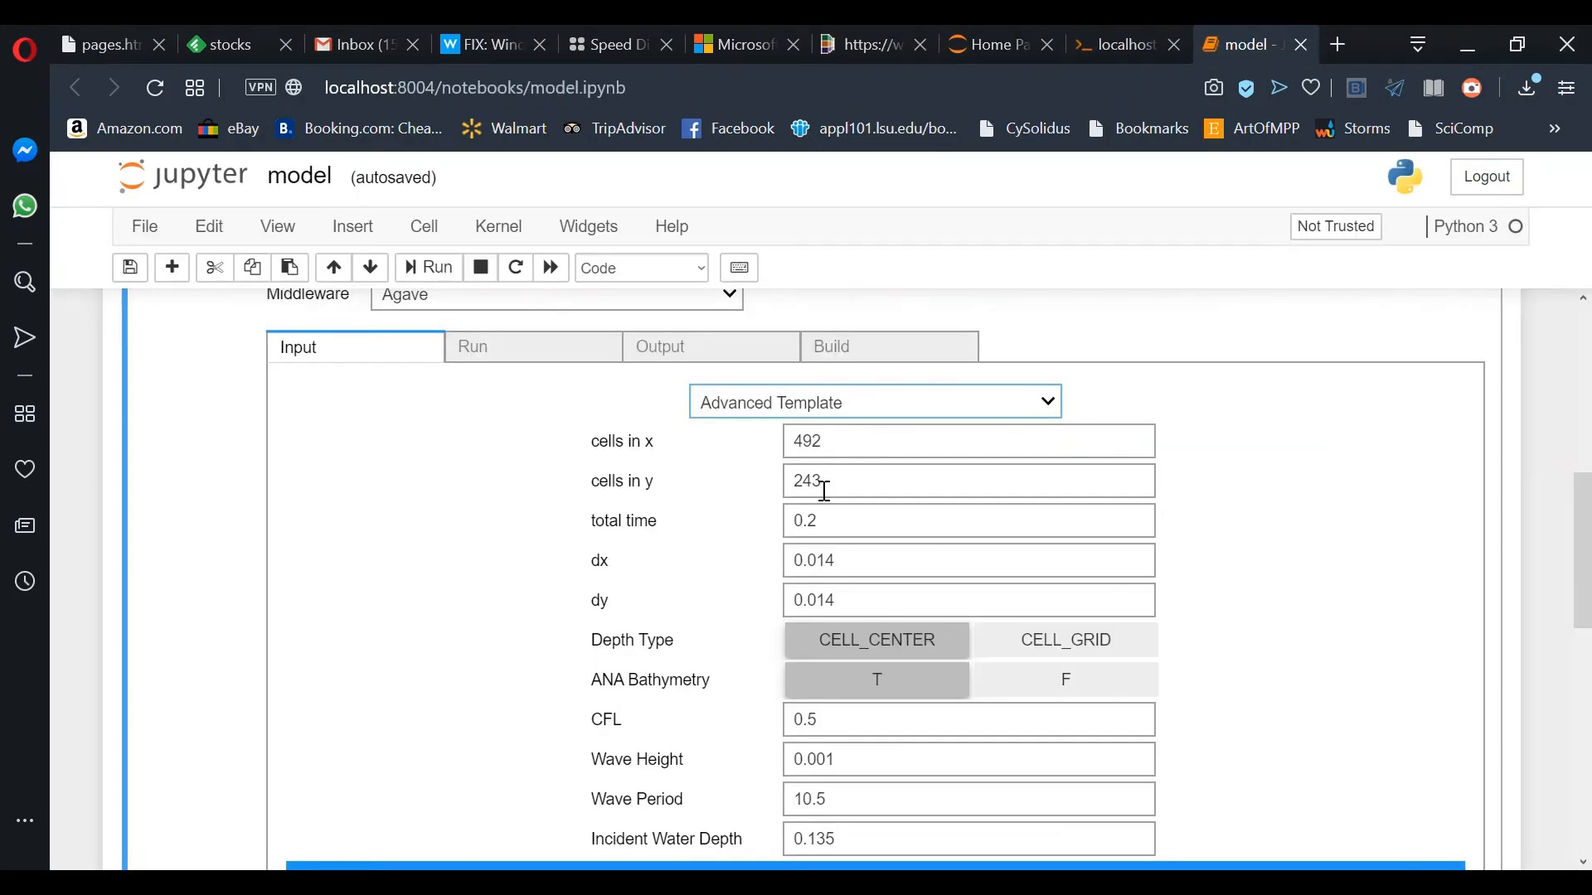
pyautogui.click(754, 406)
pyautogui.click(750, 453)
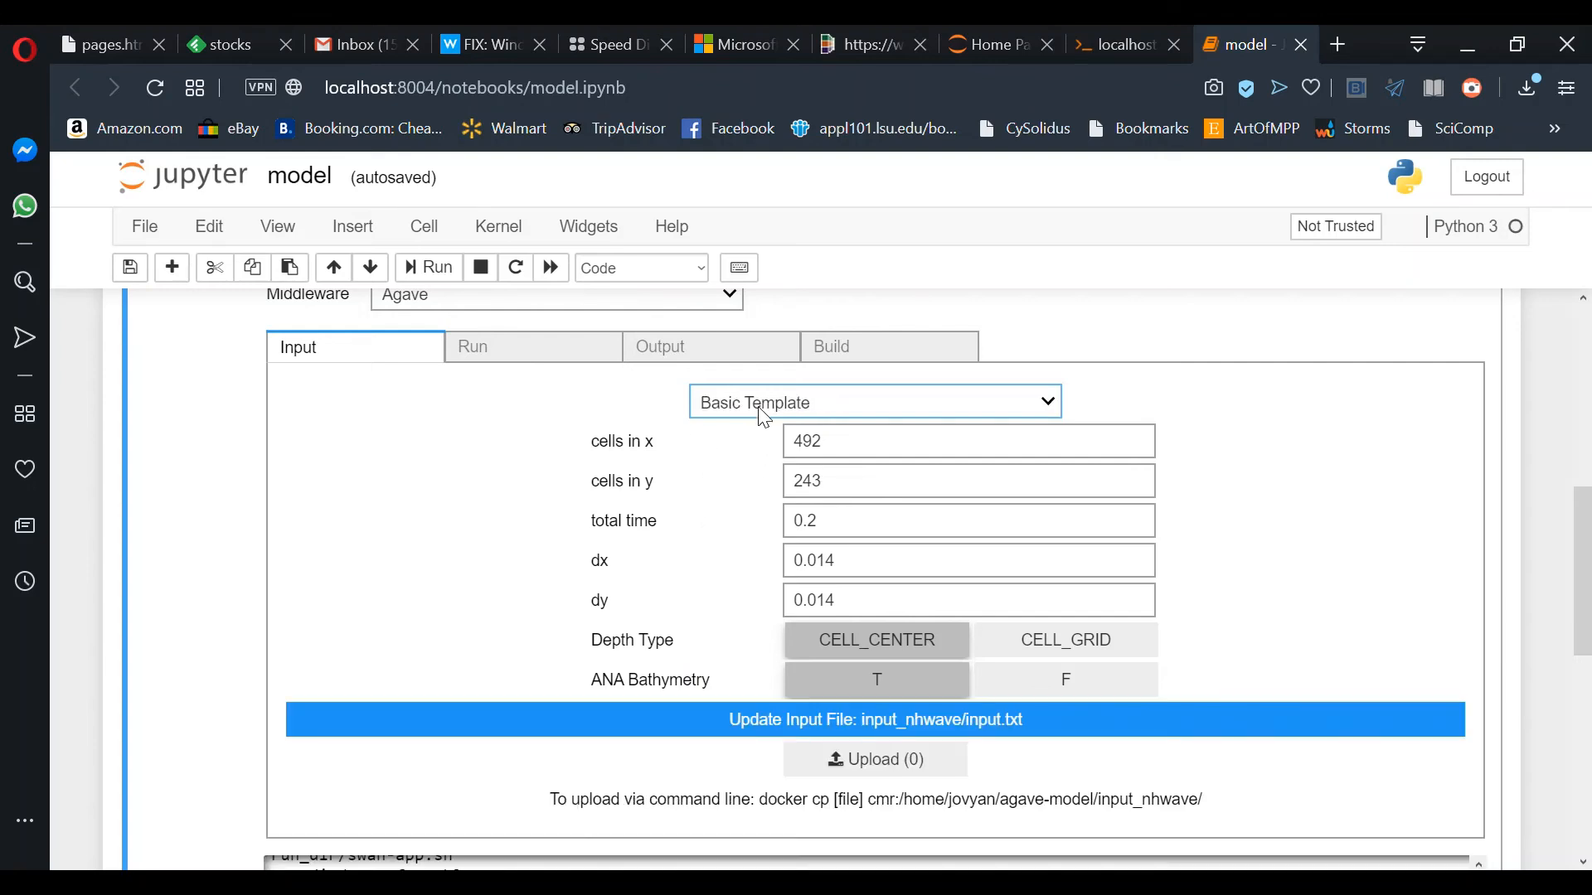
pyautogui.click(765, 406)
pyautogui.click(757, 473)
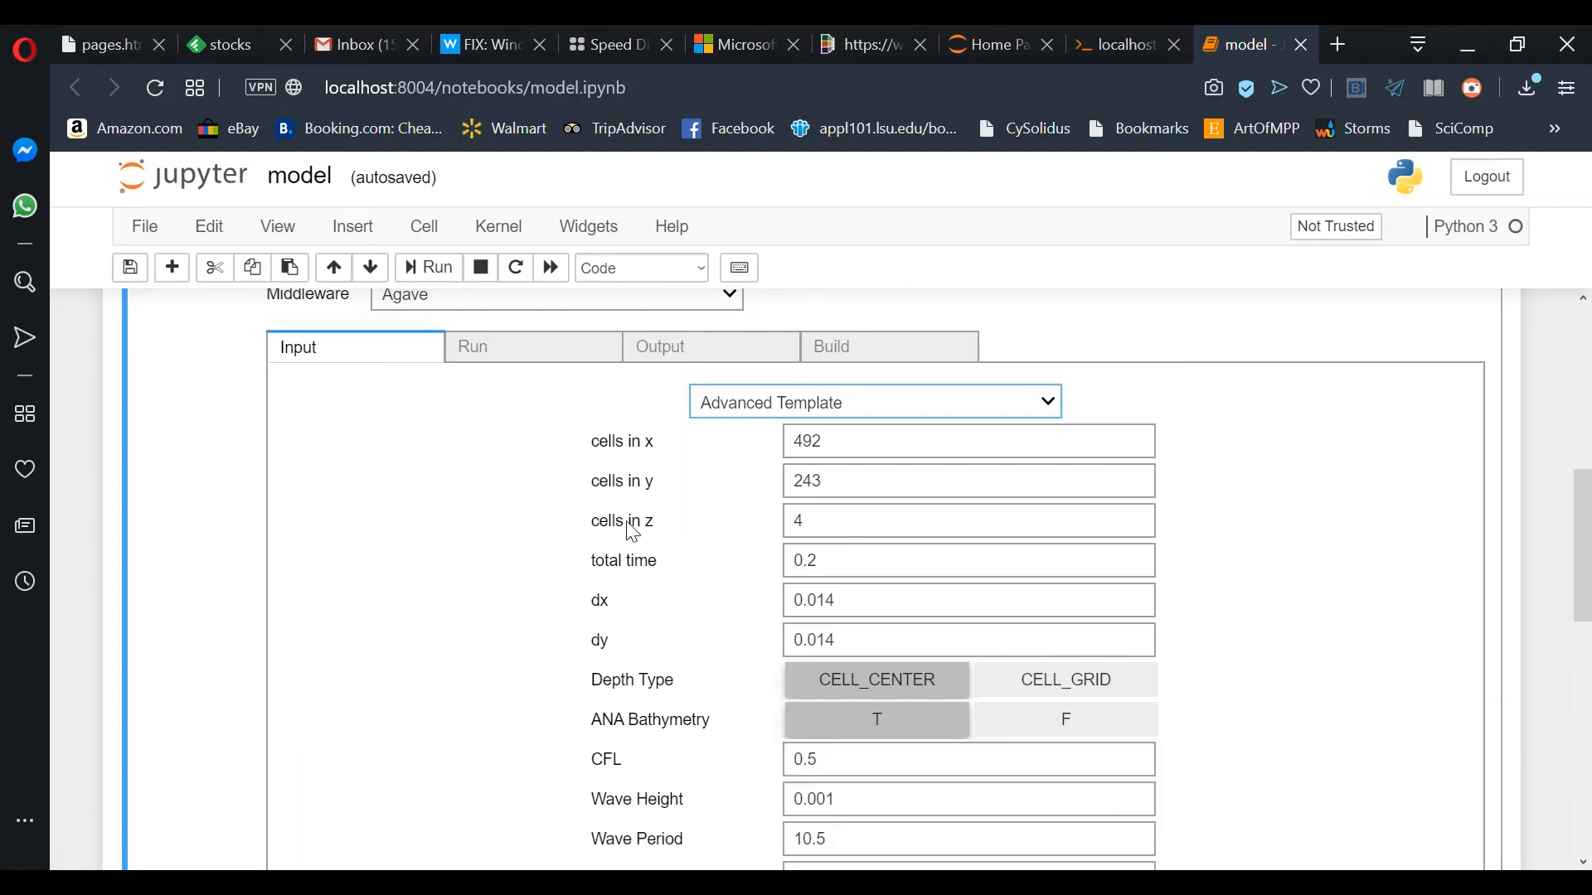
# Step: Regenerate input_nhwave/input.txt from the form values with Update Input File
pyautogui.scroll(-3, 573, 619)
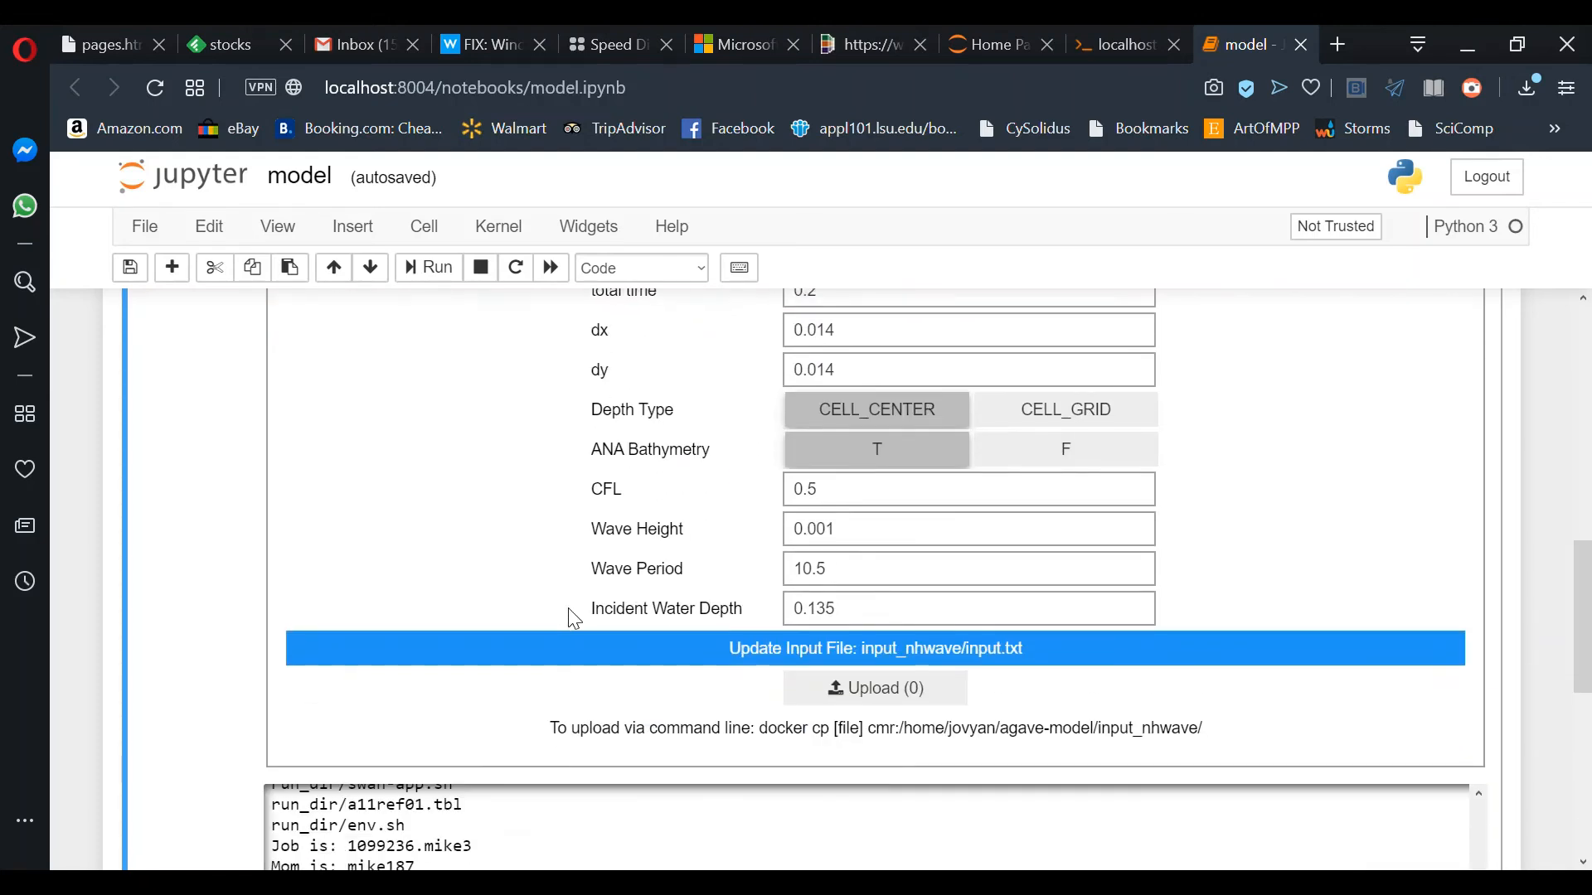
pyautogui.click(670, 651)
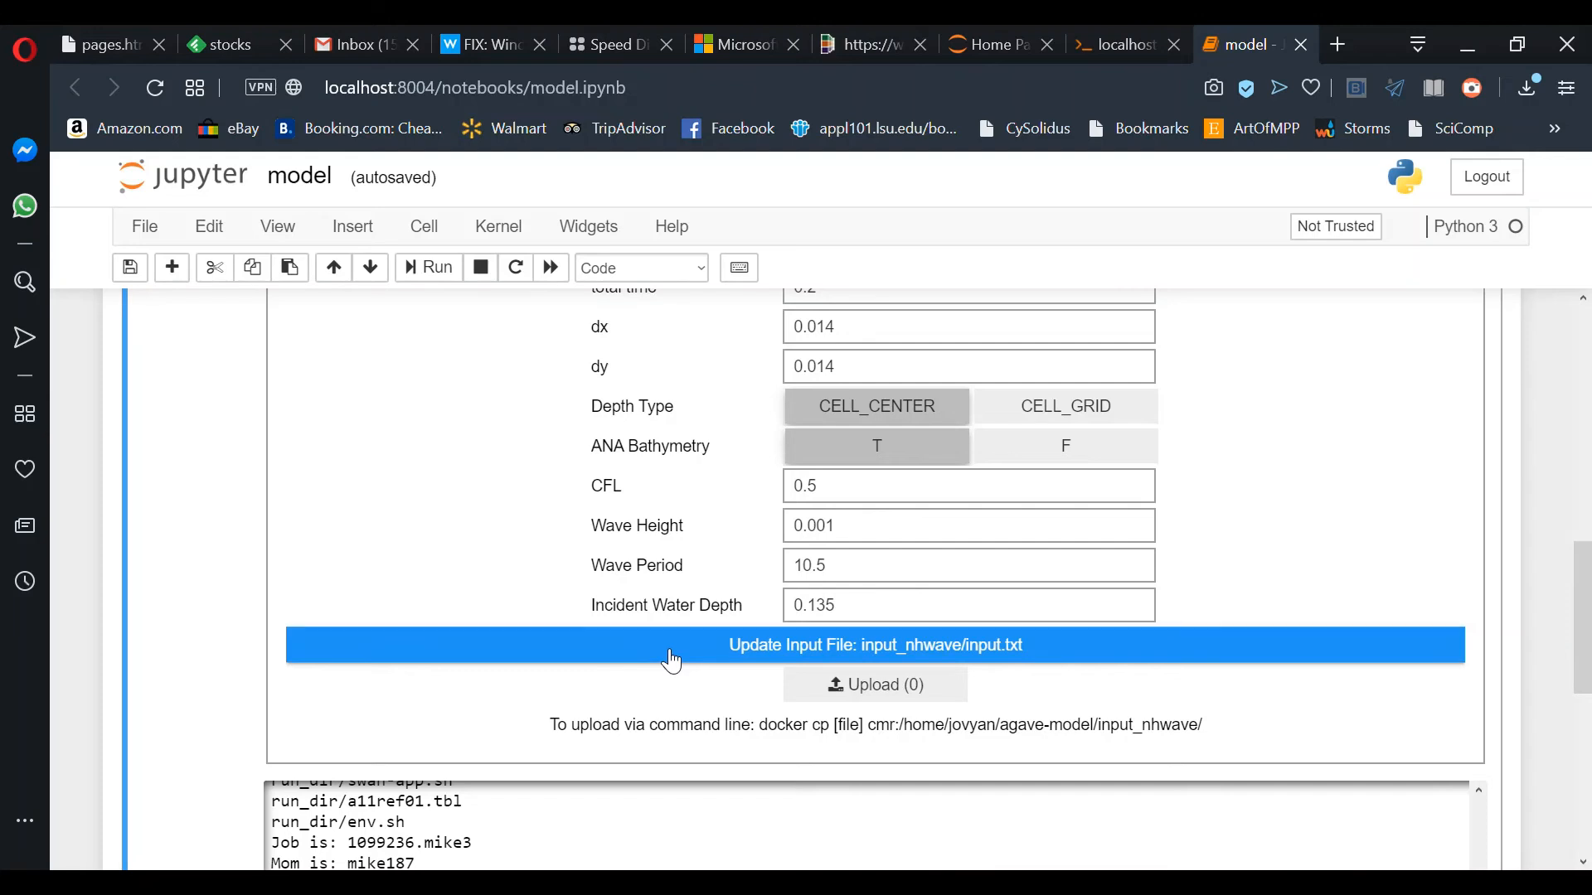
pyautogui.scroll(1, 692, 561)
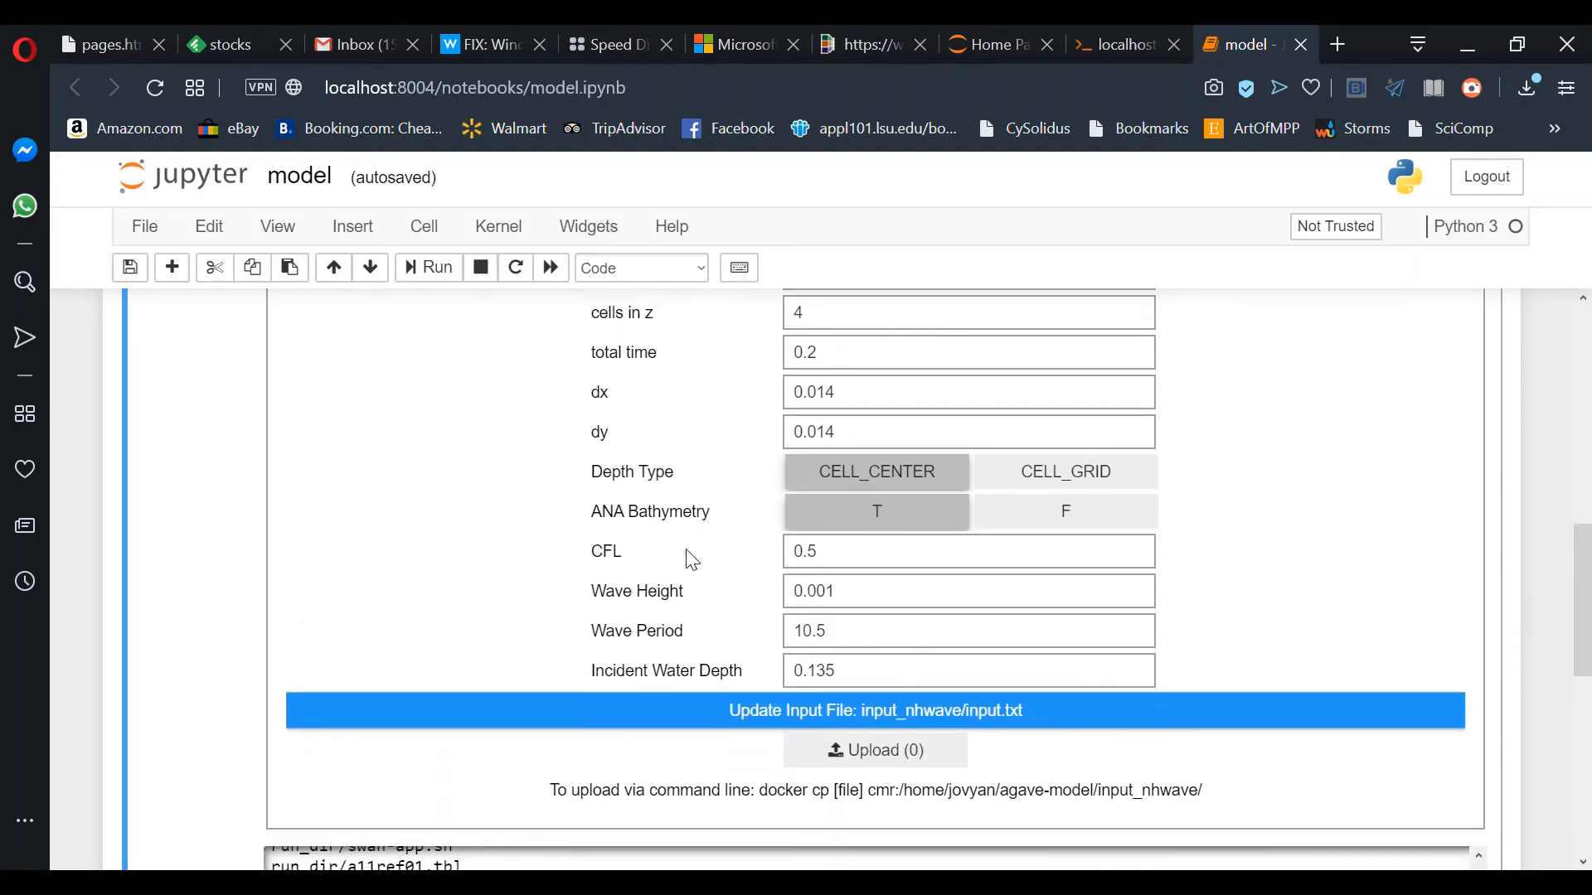
pyautogui.scroll(-1, 692, 562)
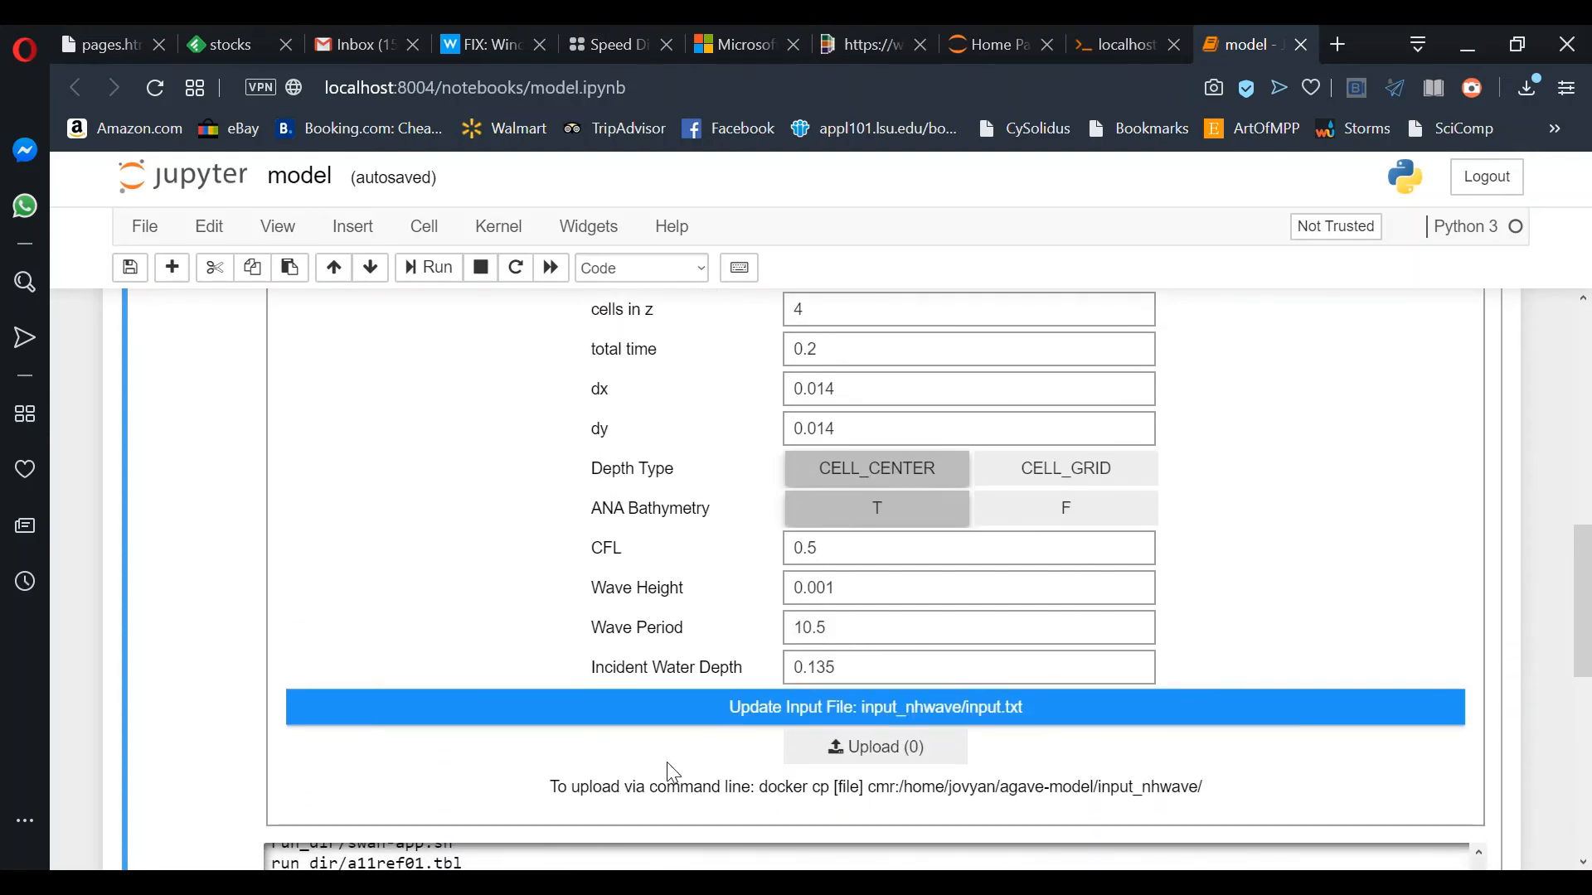
pyautogui.scroll(-5, 674, 803)
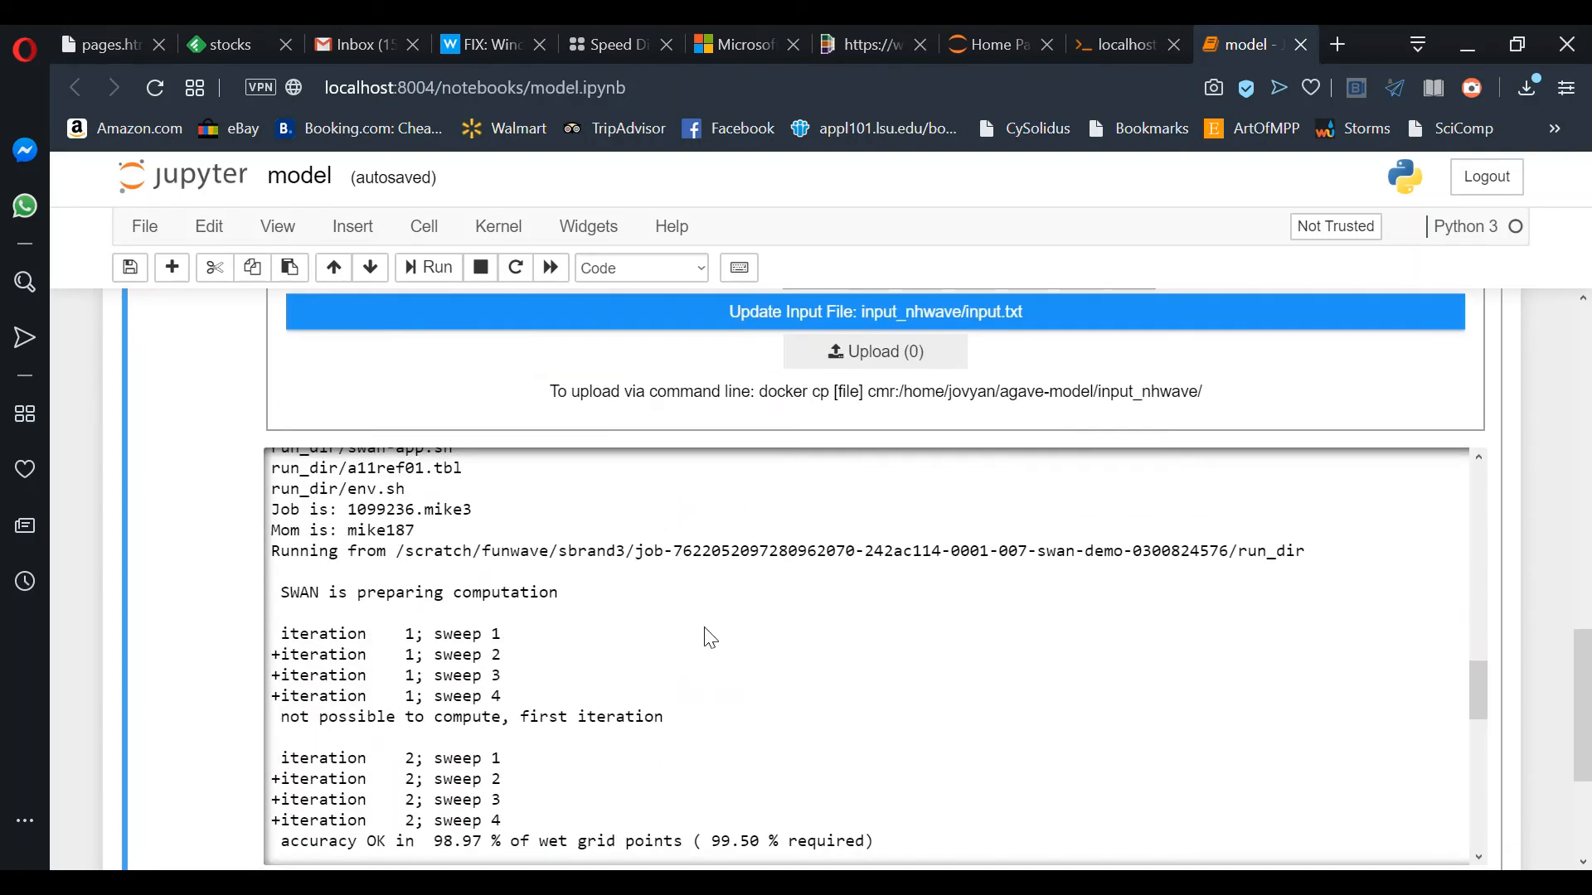
pyautogui.scroll(-5, 711, 638)
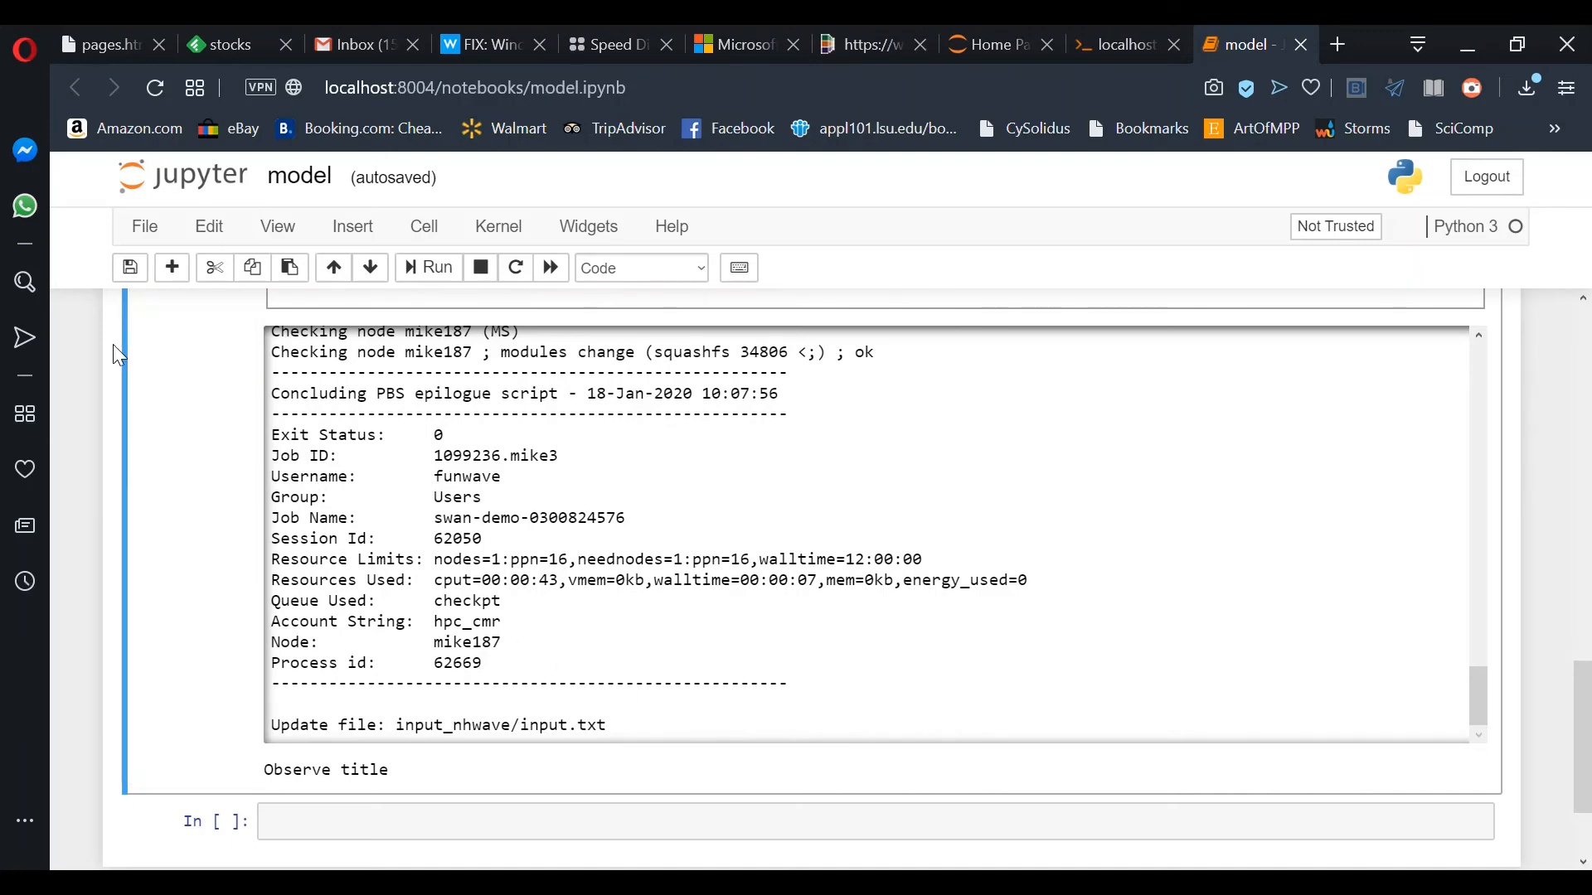
pyautogui.scroll(2, 191, 383)
pyautogui.scroll(2, 190, 381)
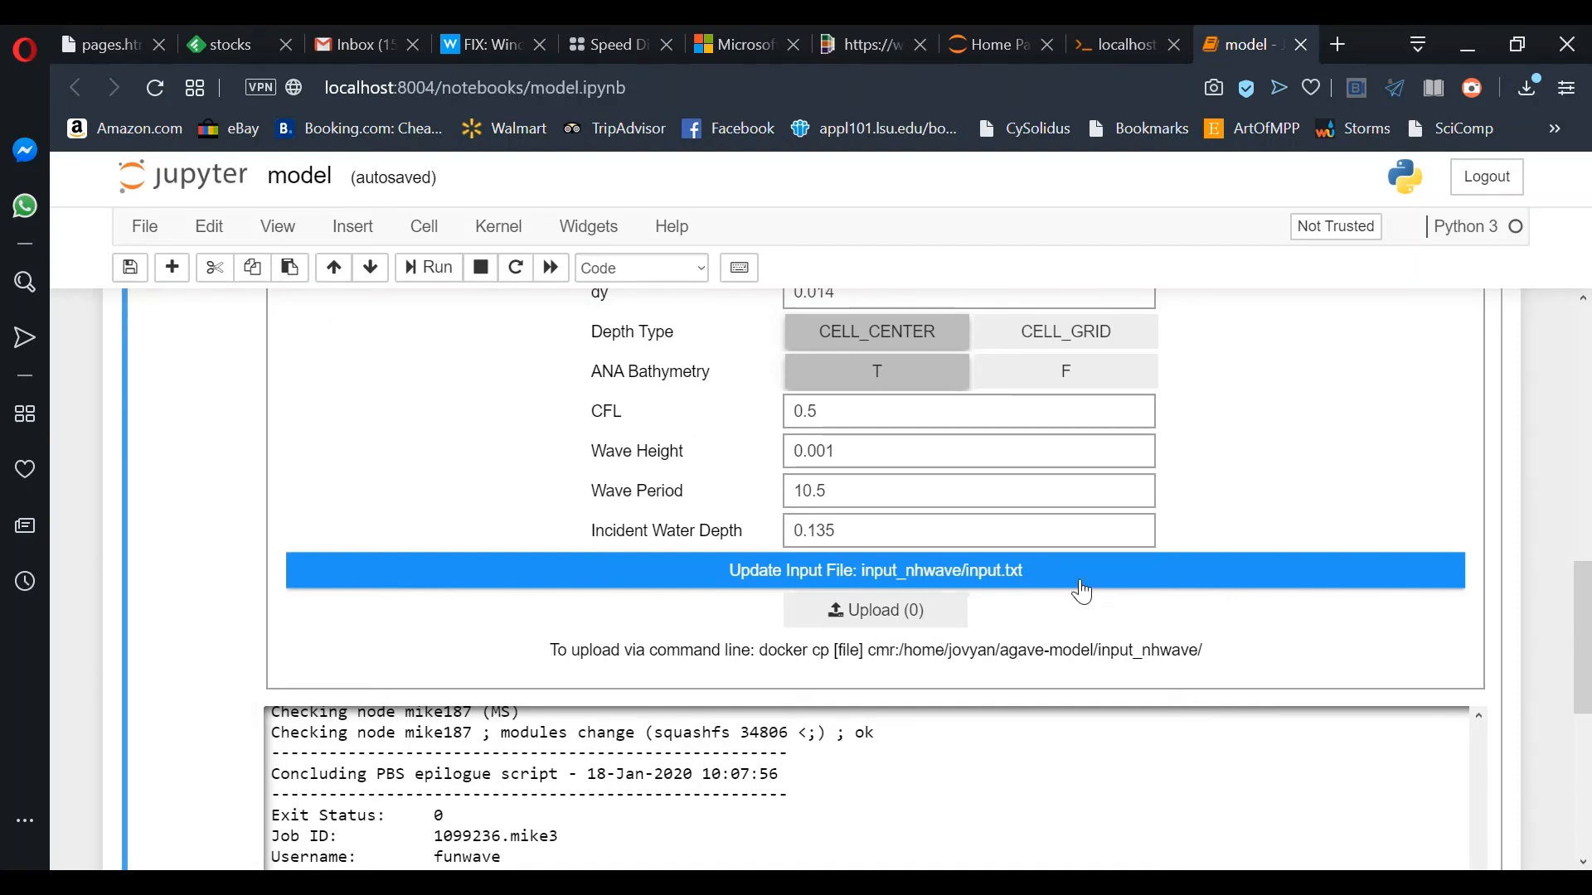
pyautogui.scroll(1, 1250, 476)
pyautogui.scroll(-2, 1244, 472)
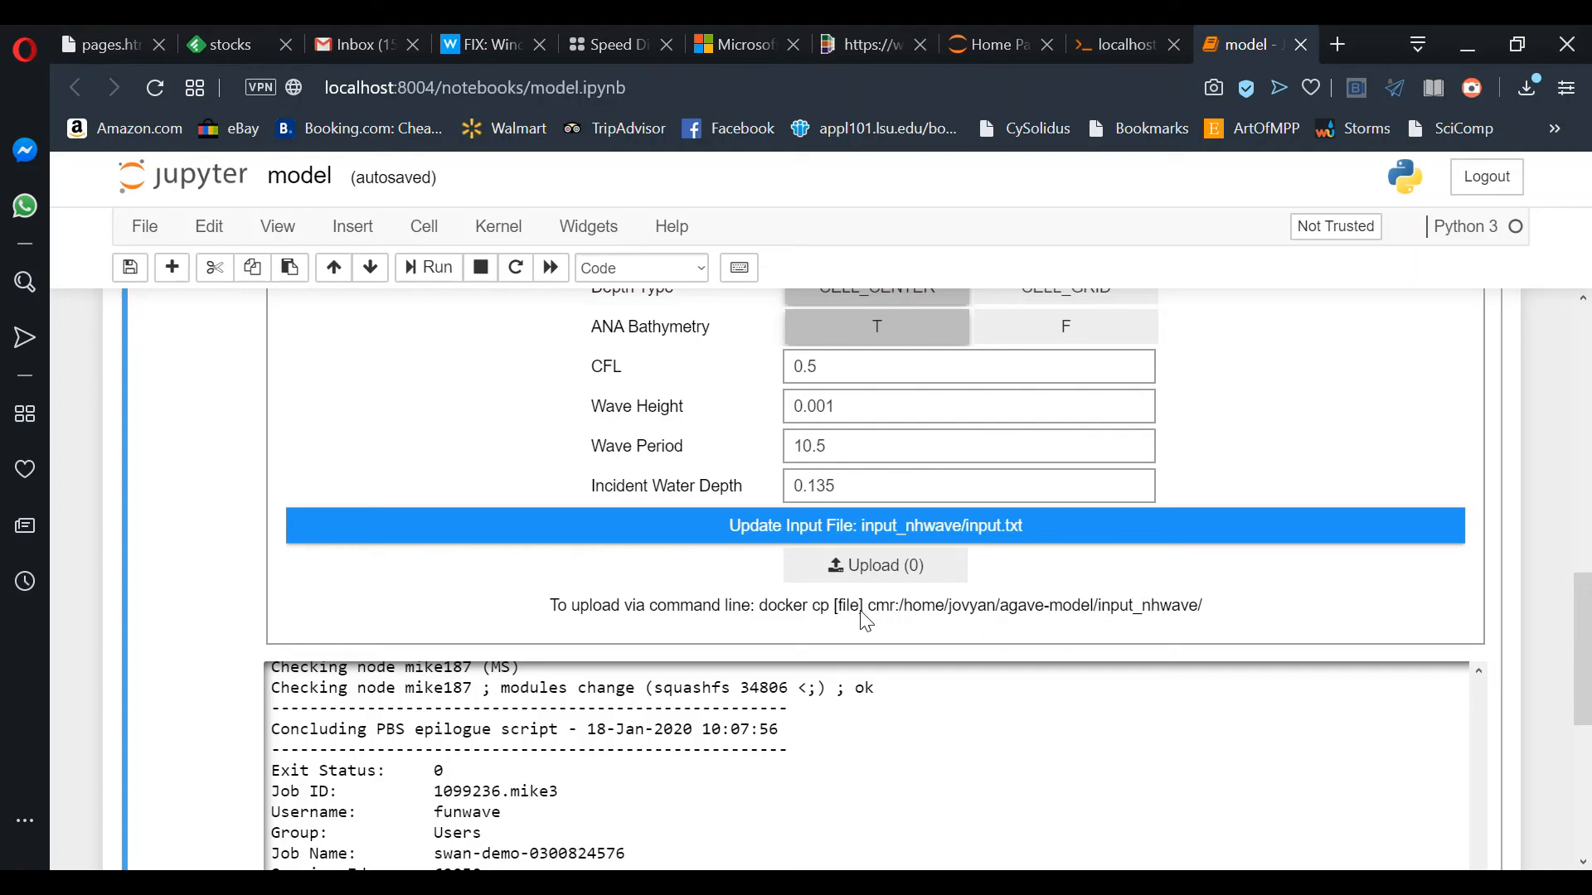
pyautogui.click(904, 584)
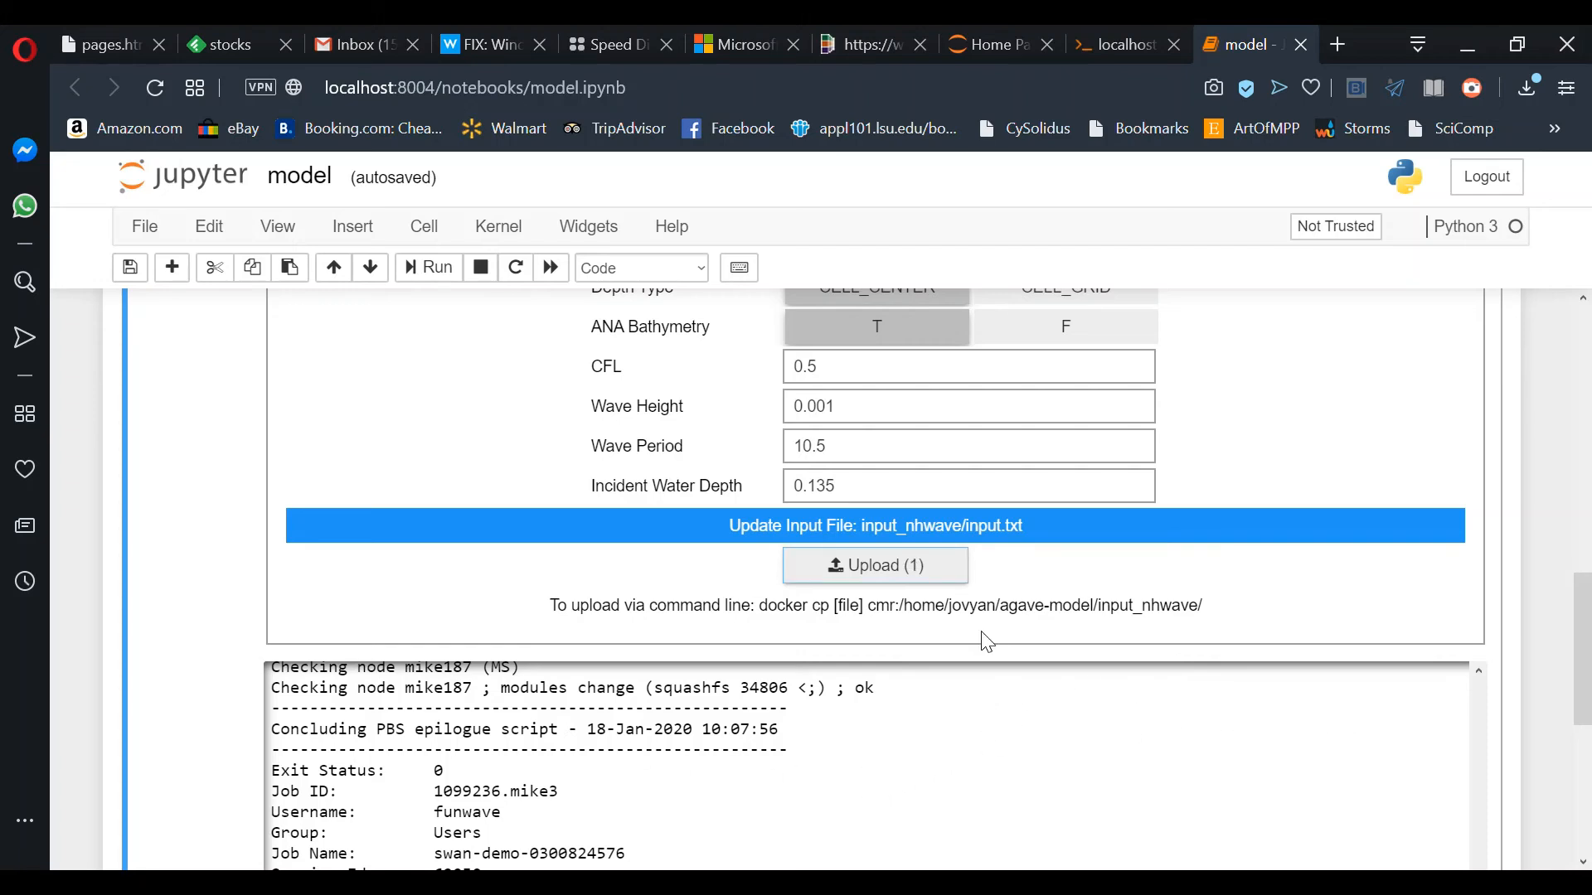
pyautogui.scroll(-10, 903, 709)
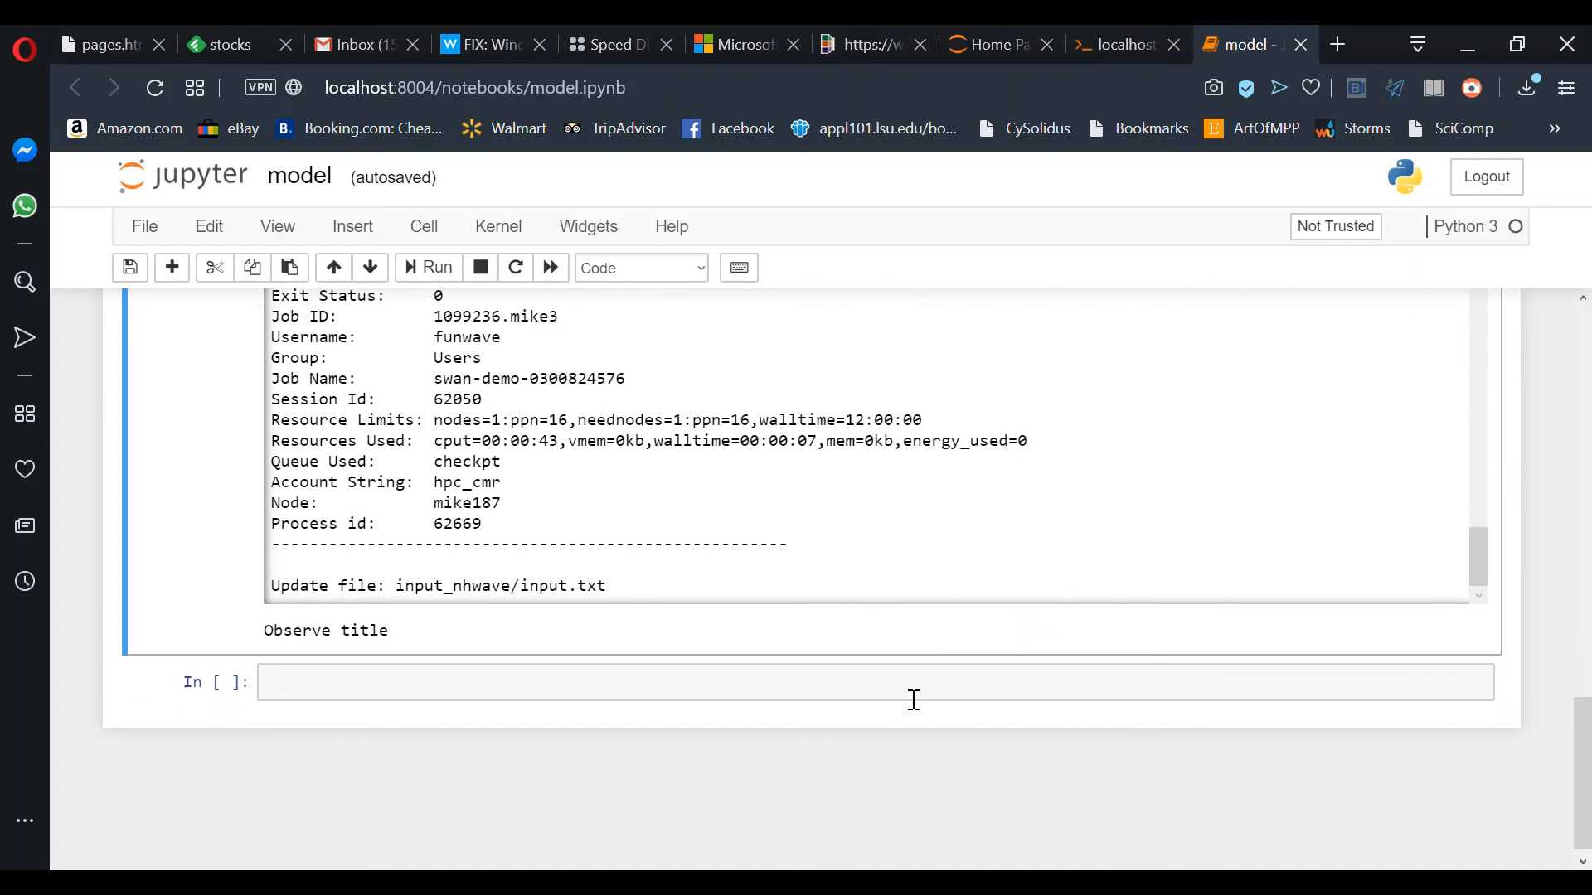
pyautogui.scroll(1, 933, 450)
pyautogui.scroll(-1, 931, 448)
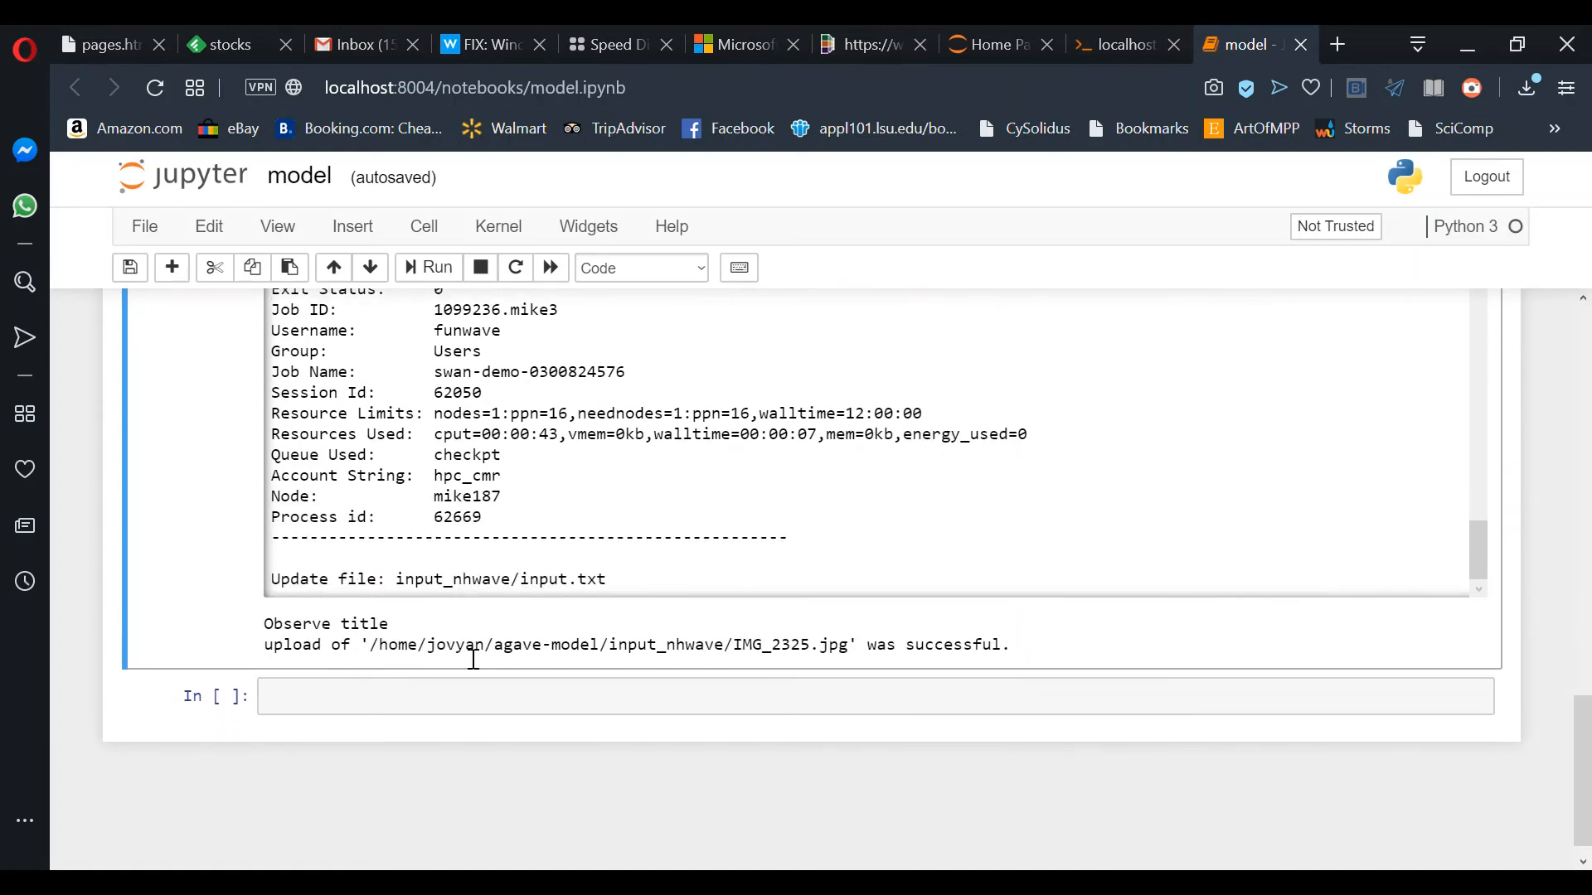
pyautogui.scroll(5, 227, 424)
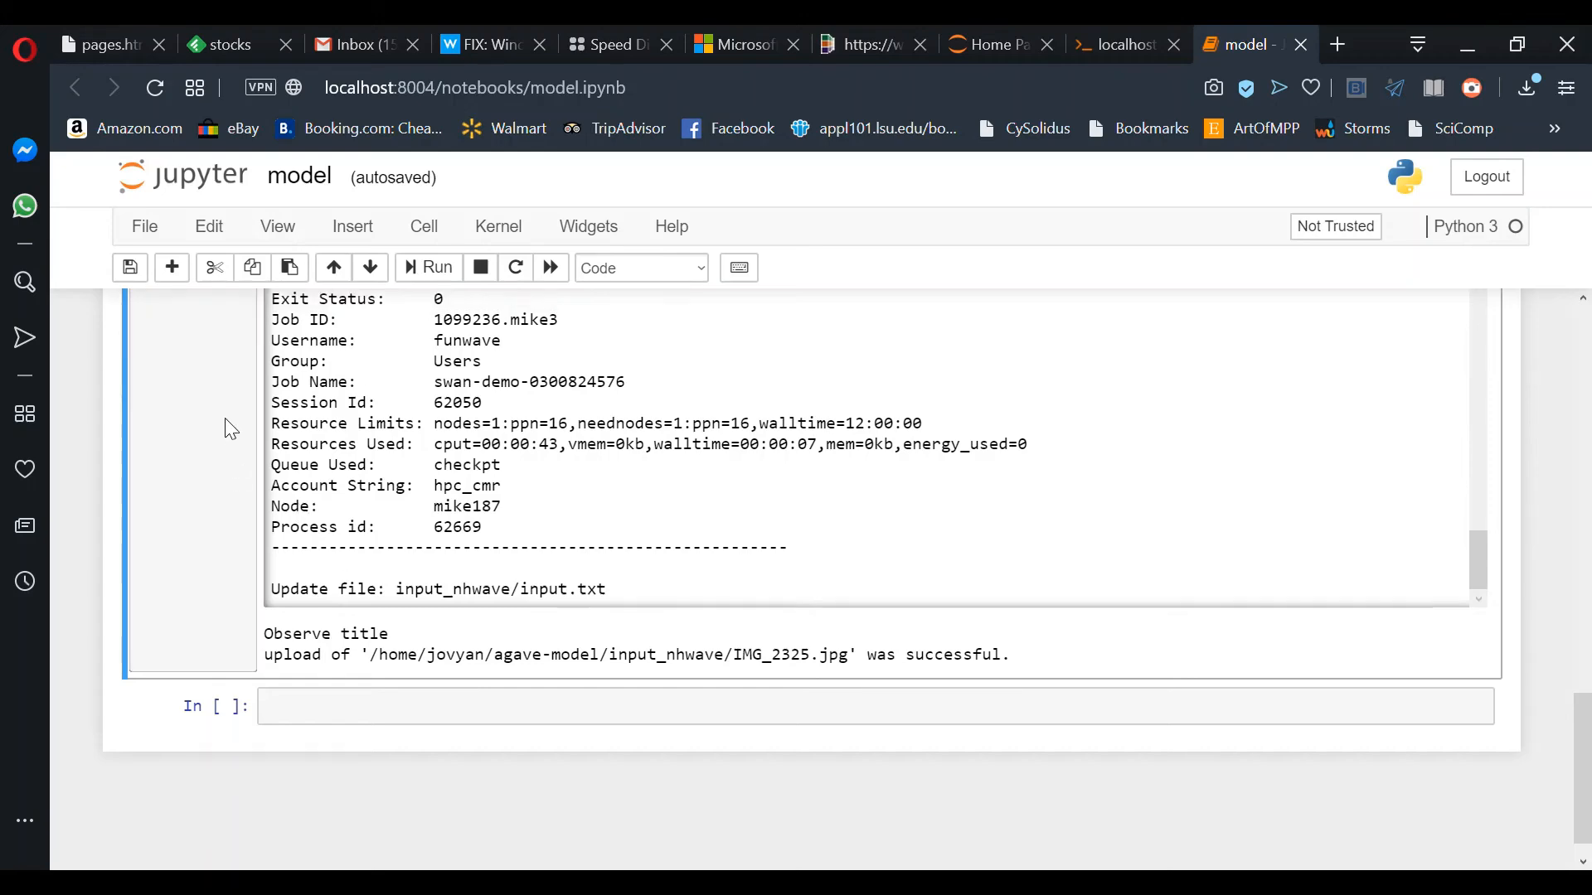
pyautogui.scroll(6, 225, 418)
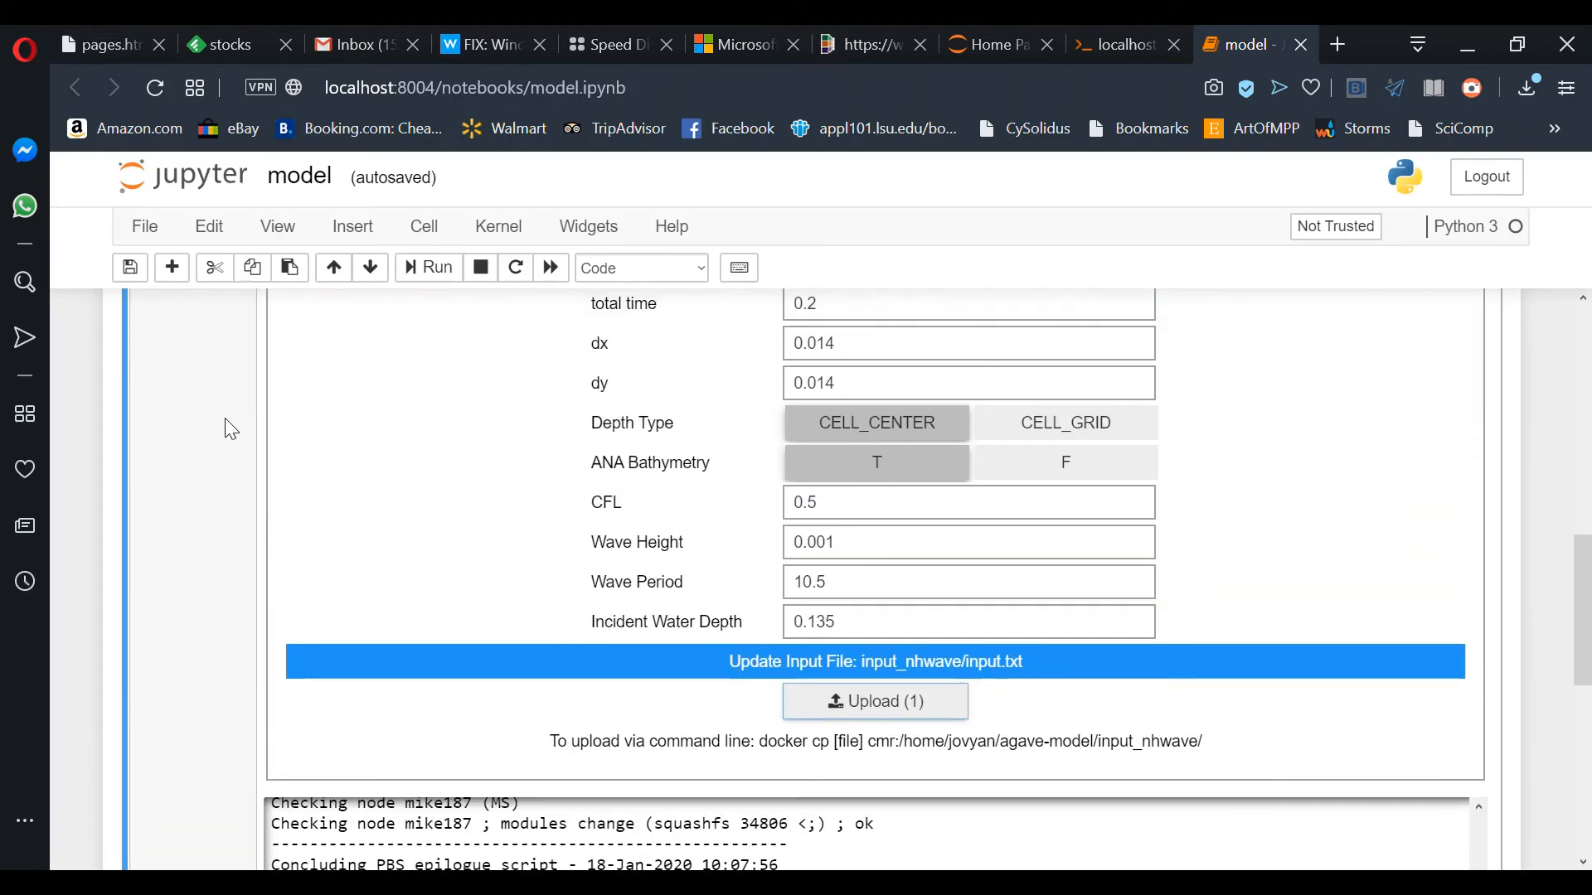
pyautogui.scroll(-3, 225, 417)
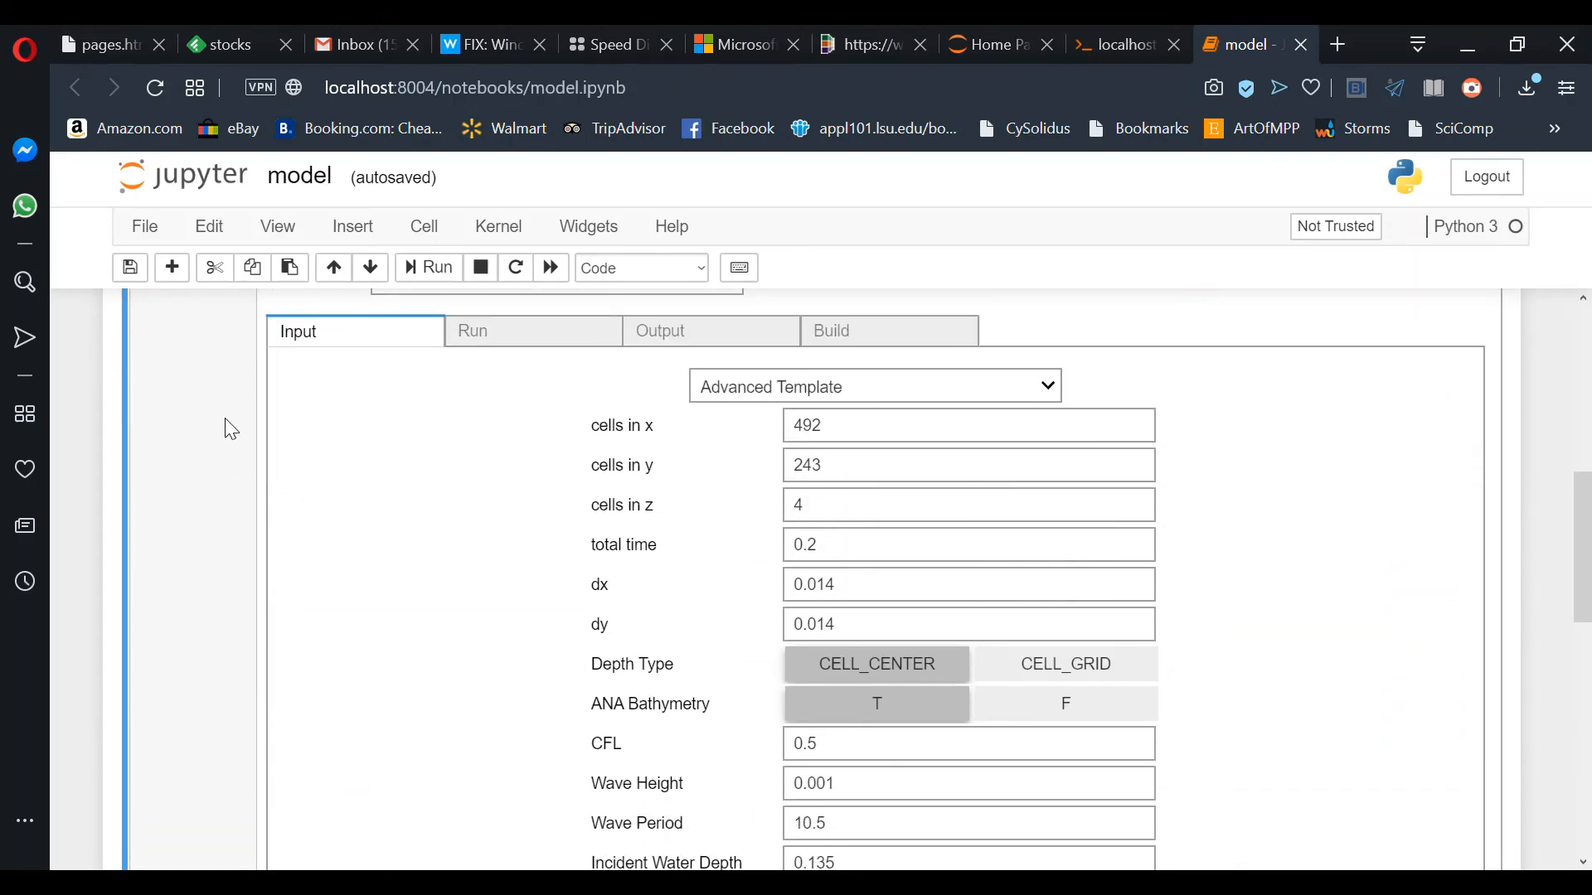
pyautogui.scroll(3, 226, 419)
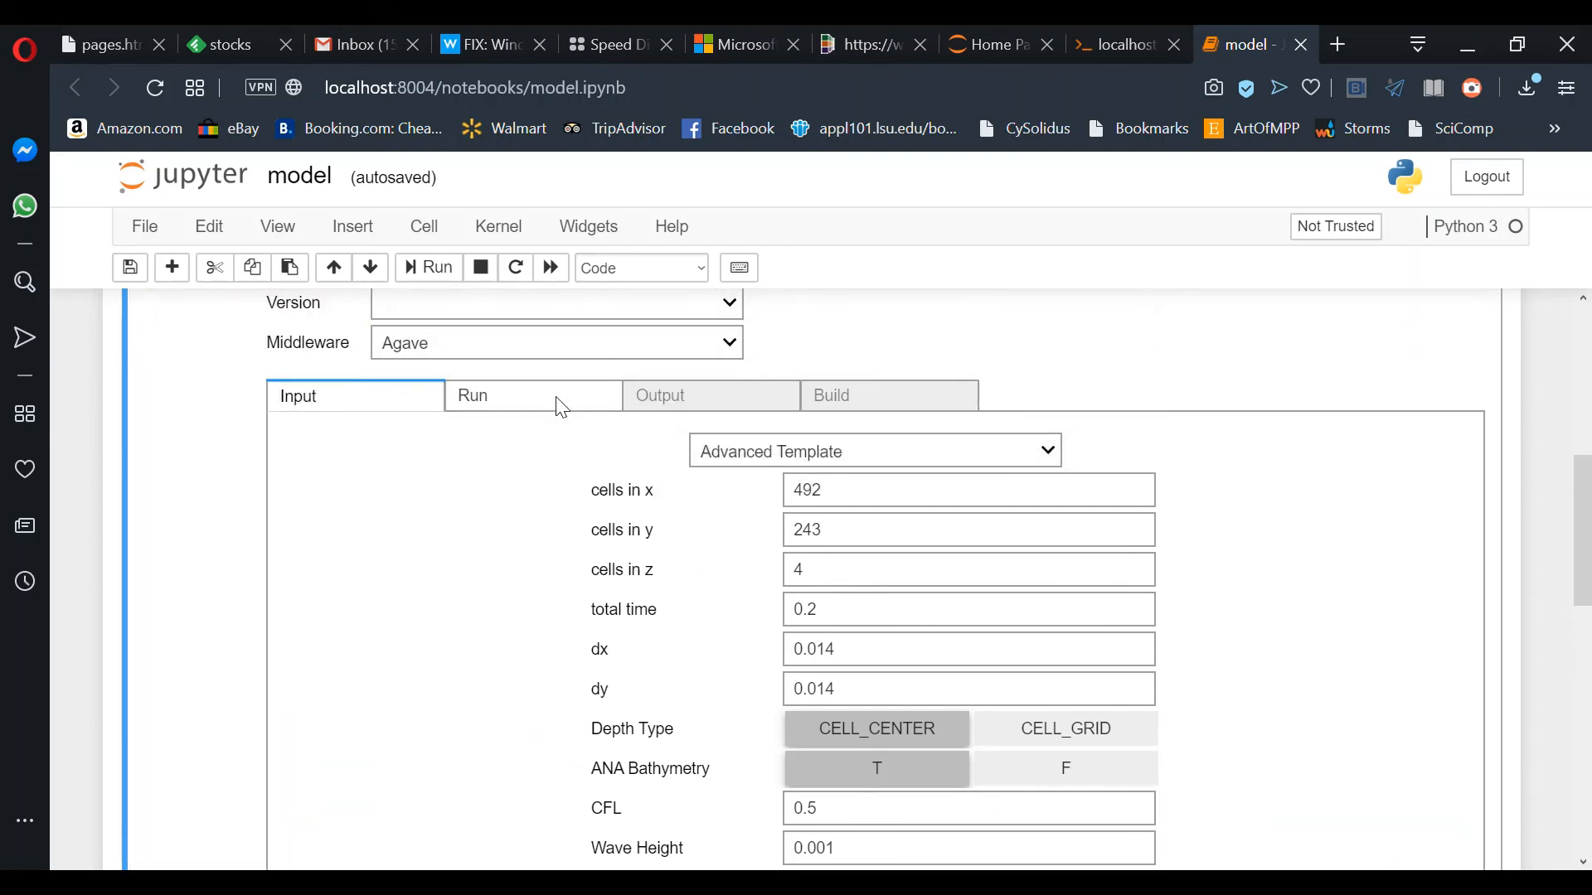
# Step: Rename the job to nhwave-demo, submit it, and bring up the job list view
pyautogui.click(512, 408)
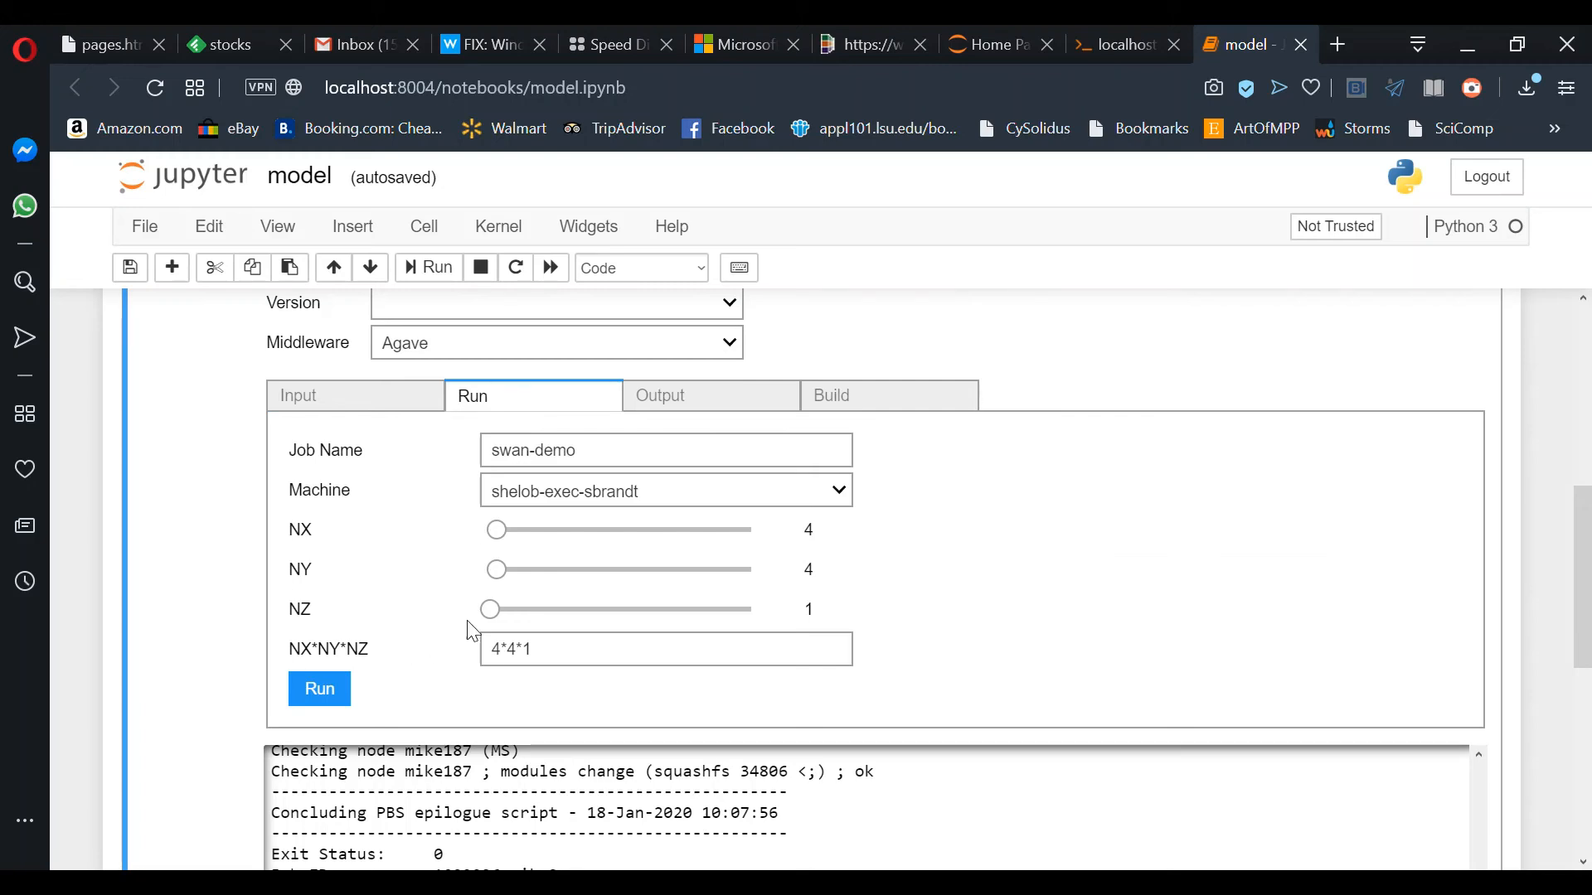
pyautogui.doubleClick(514, 453)
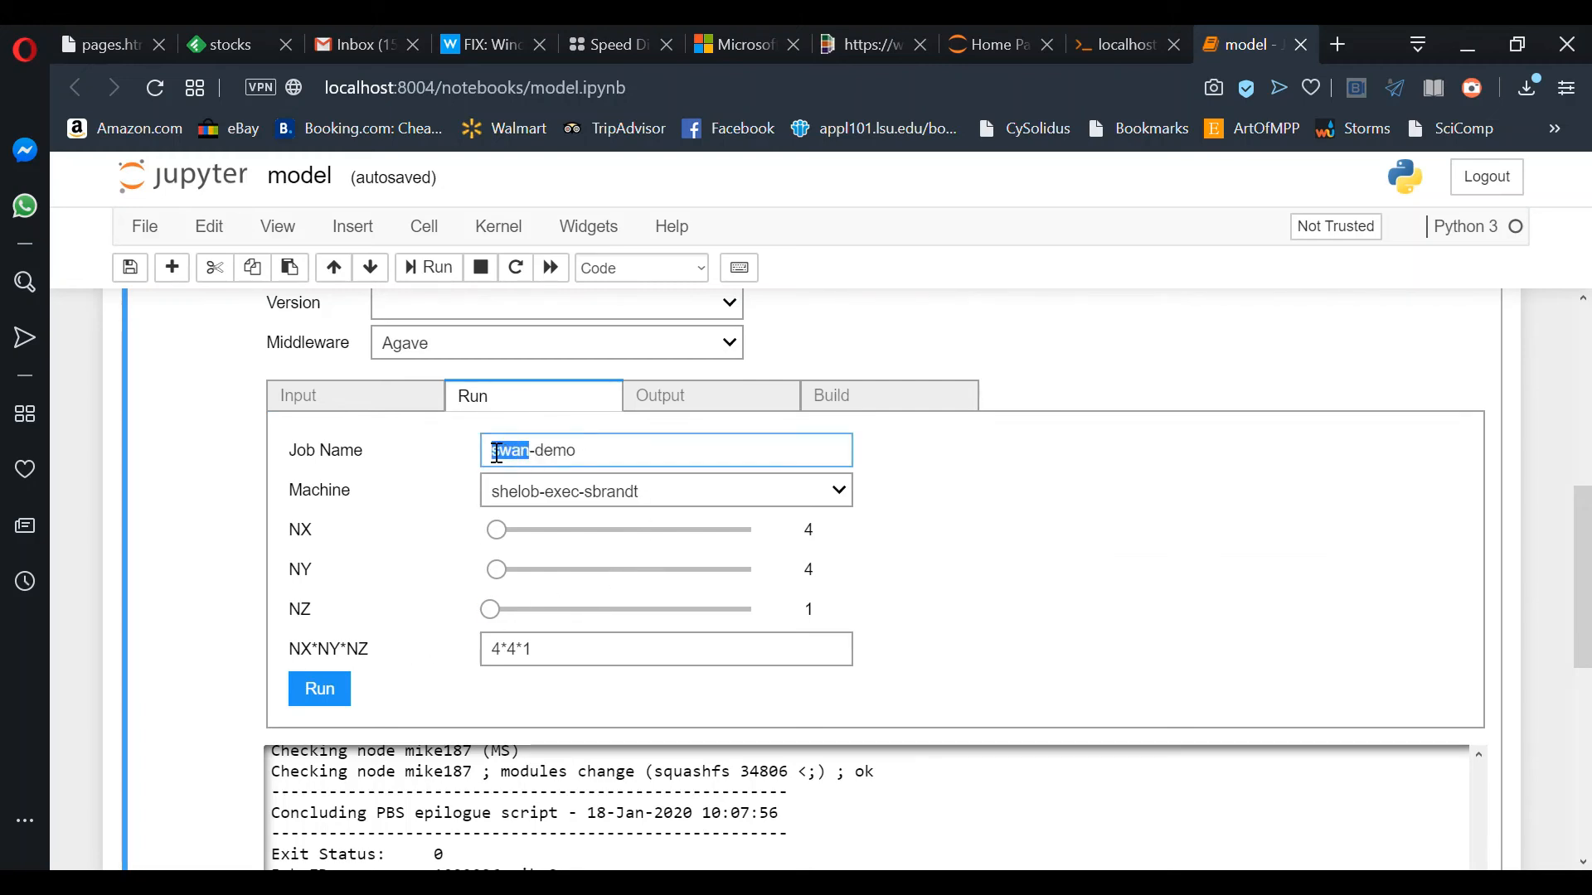
pyautogui.write('nhwave')
pyautogui.click(332, 691)
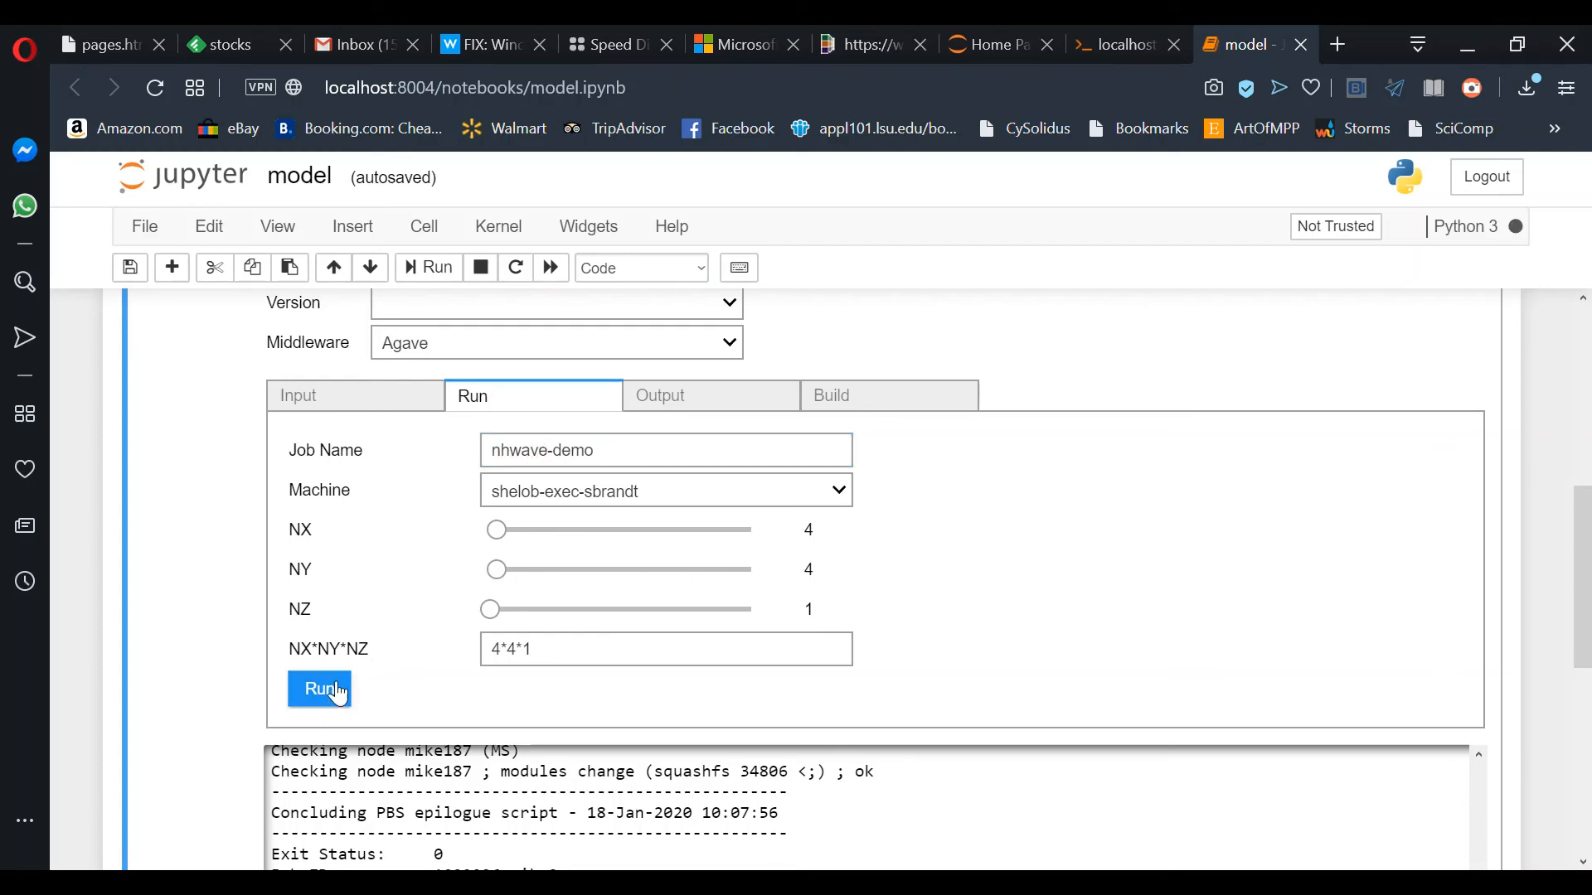
pyautogui.click(708, 414)
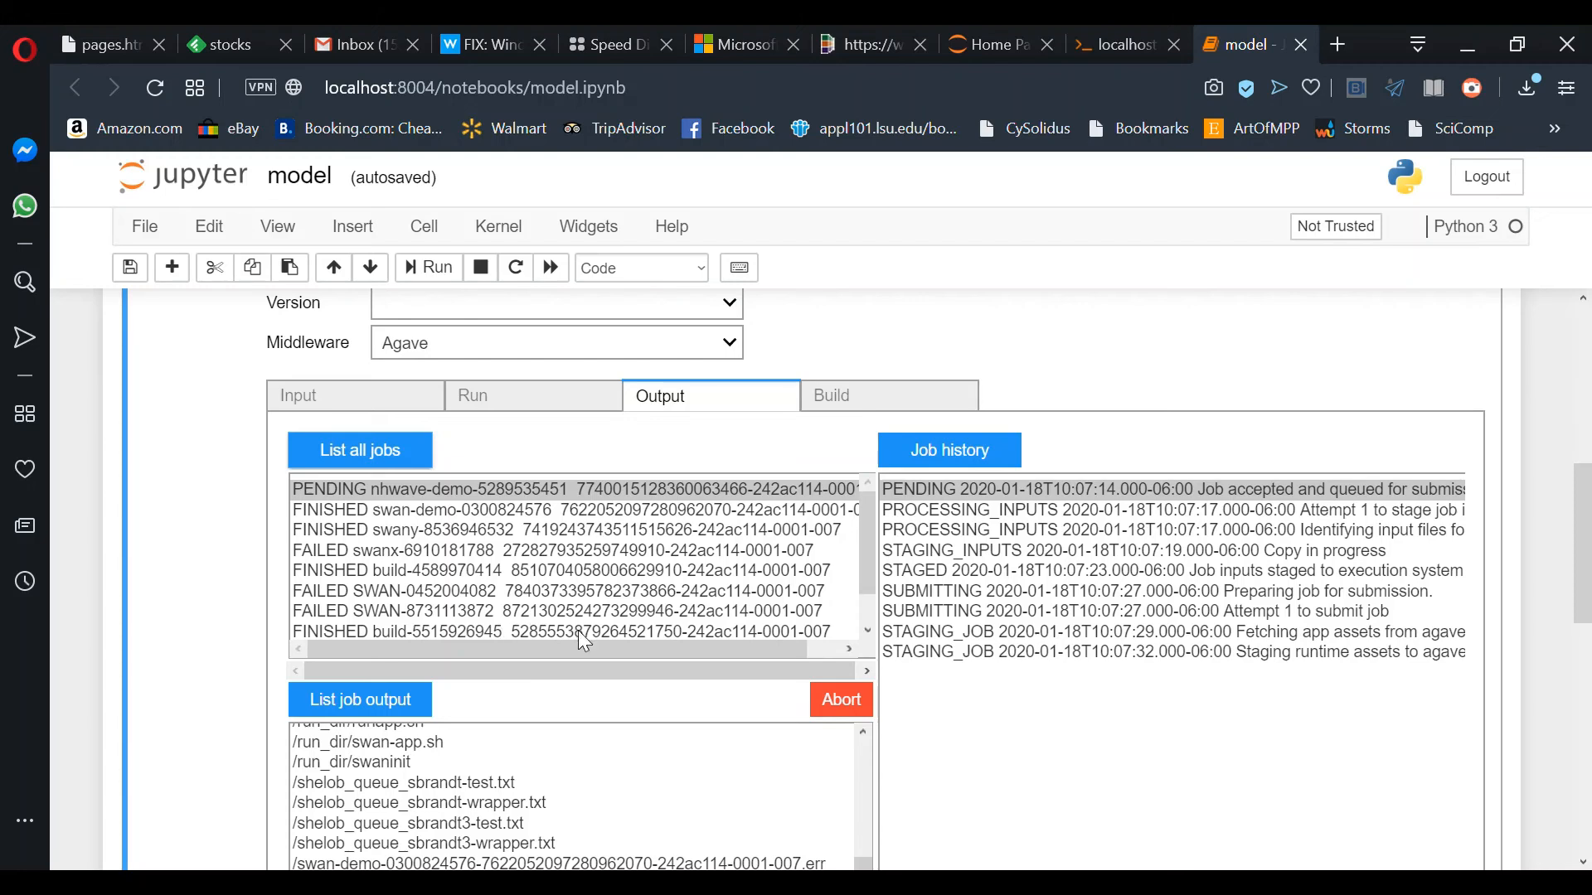
# Step: Repeatedly refresh nhwave-demo's job history as it moves through queuing
pyautogui.click(985, 456)
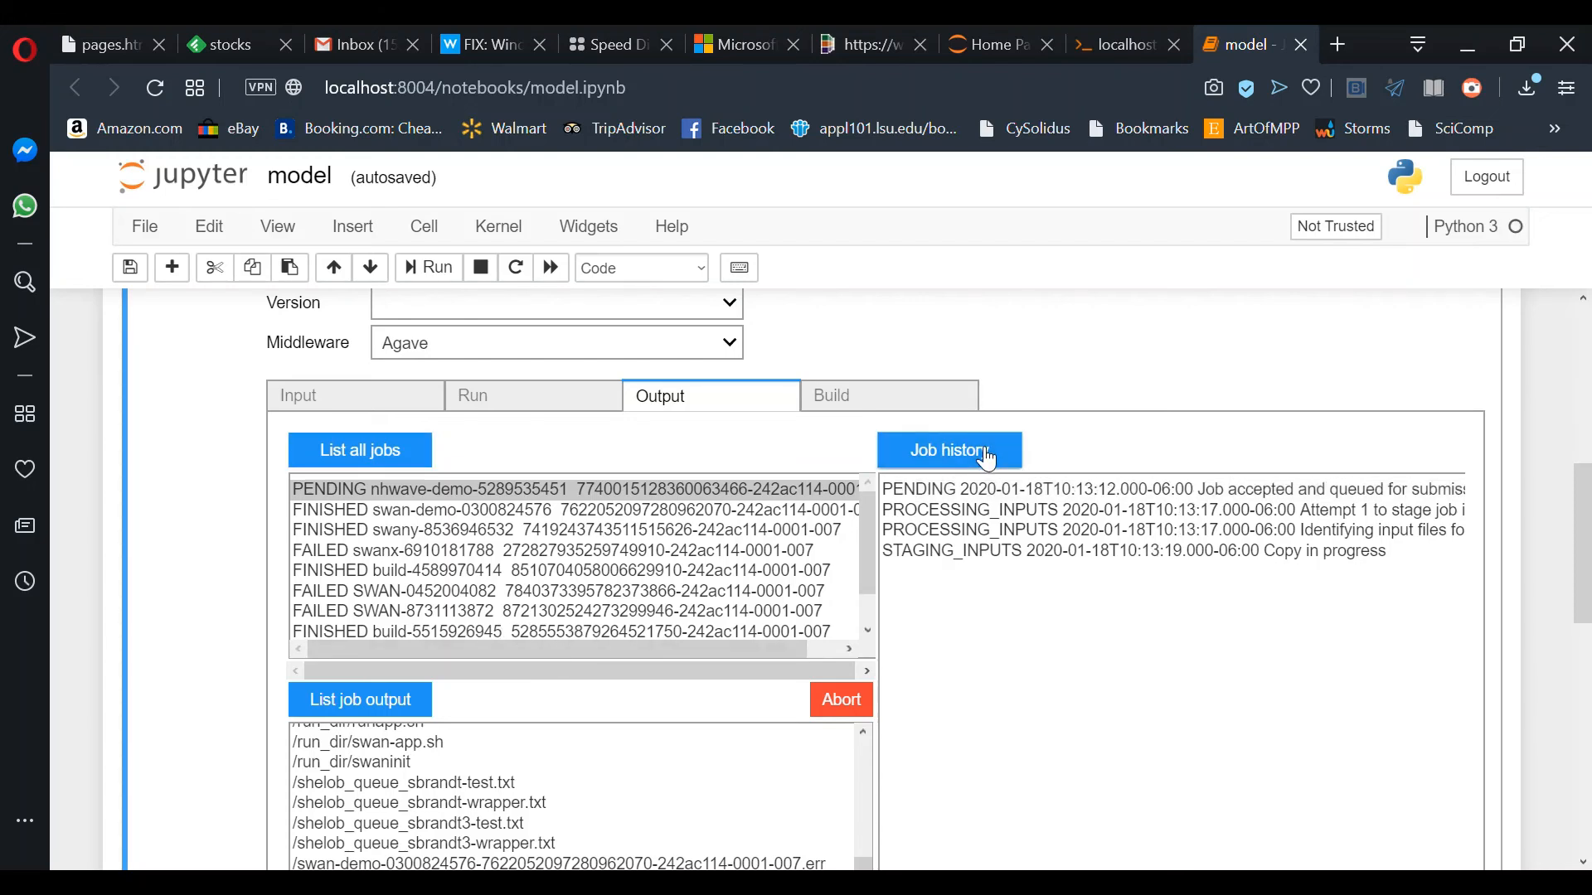
pyautogui.click(987, 459)
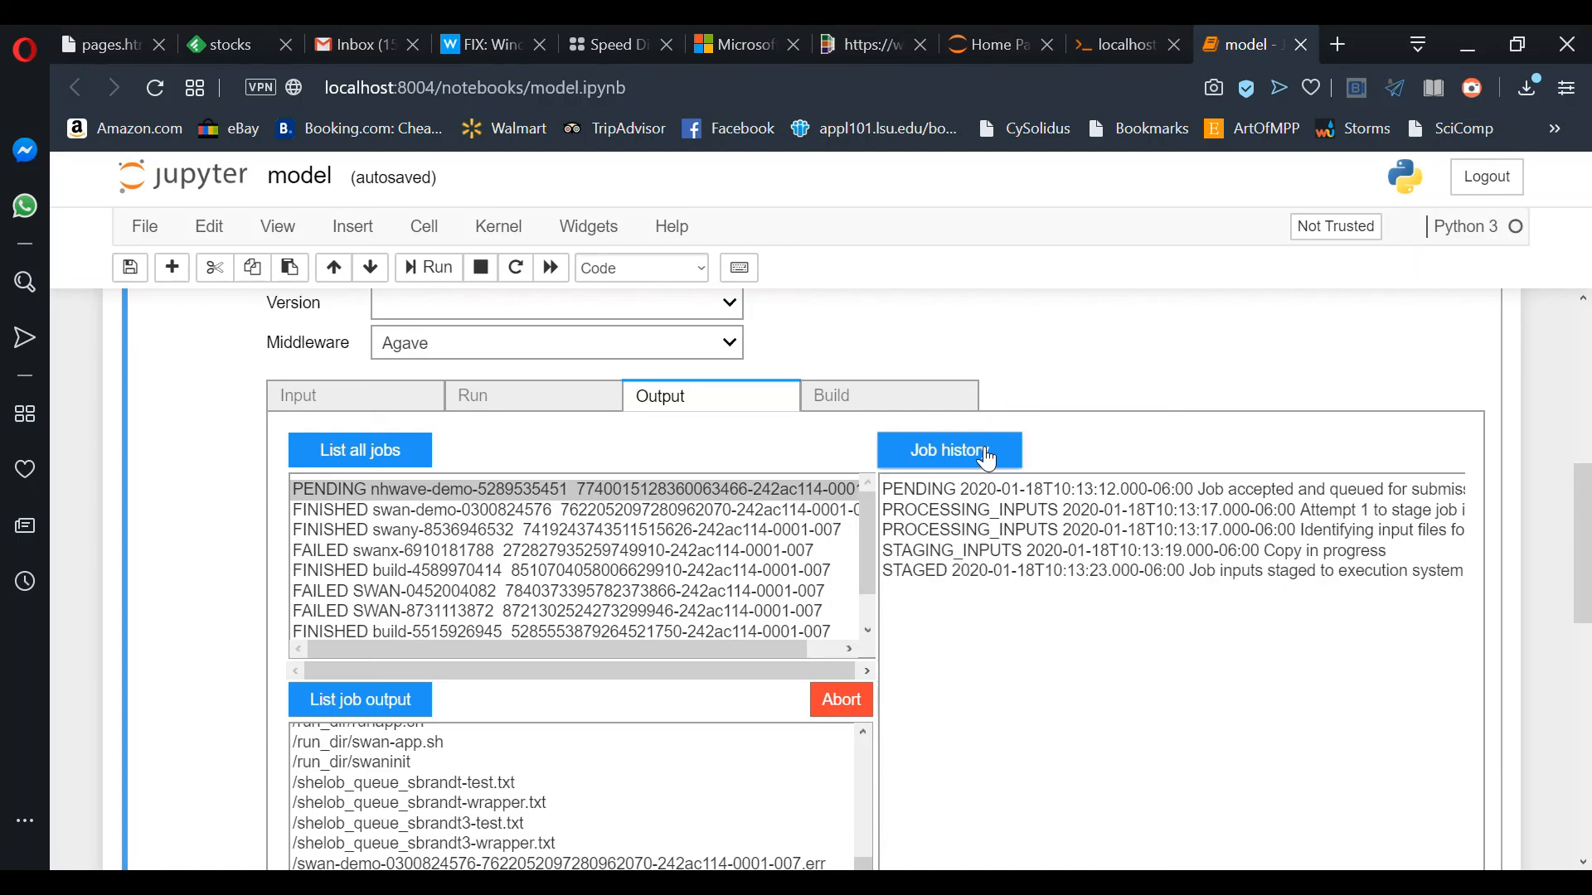
pyautogui.click(986, 458)
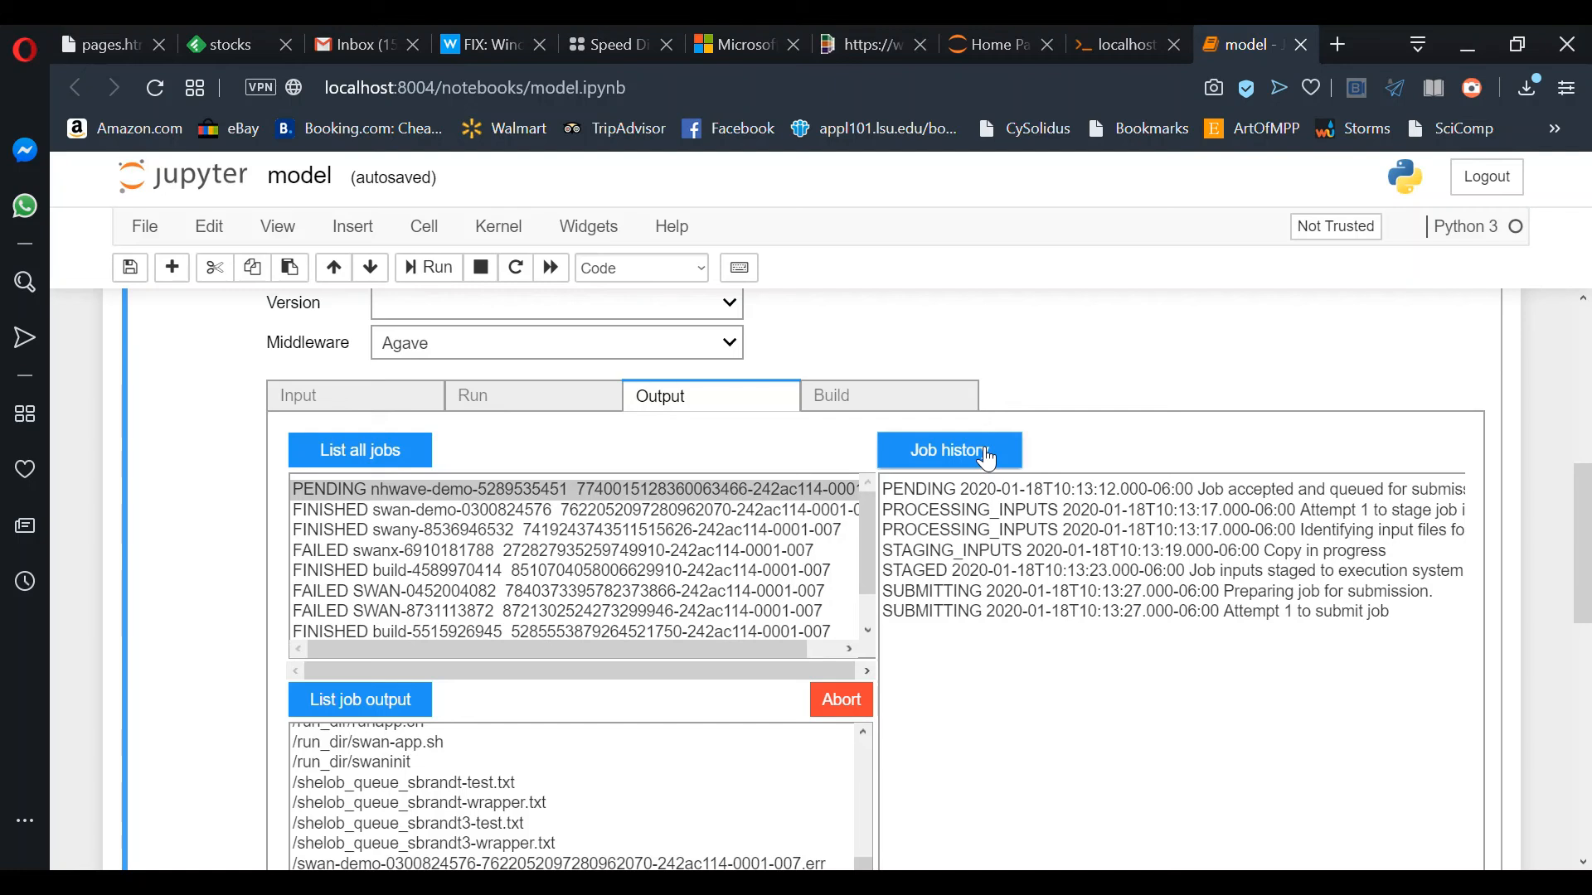
pyautogui.click(987, 459)
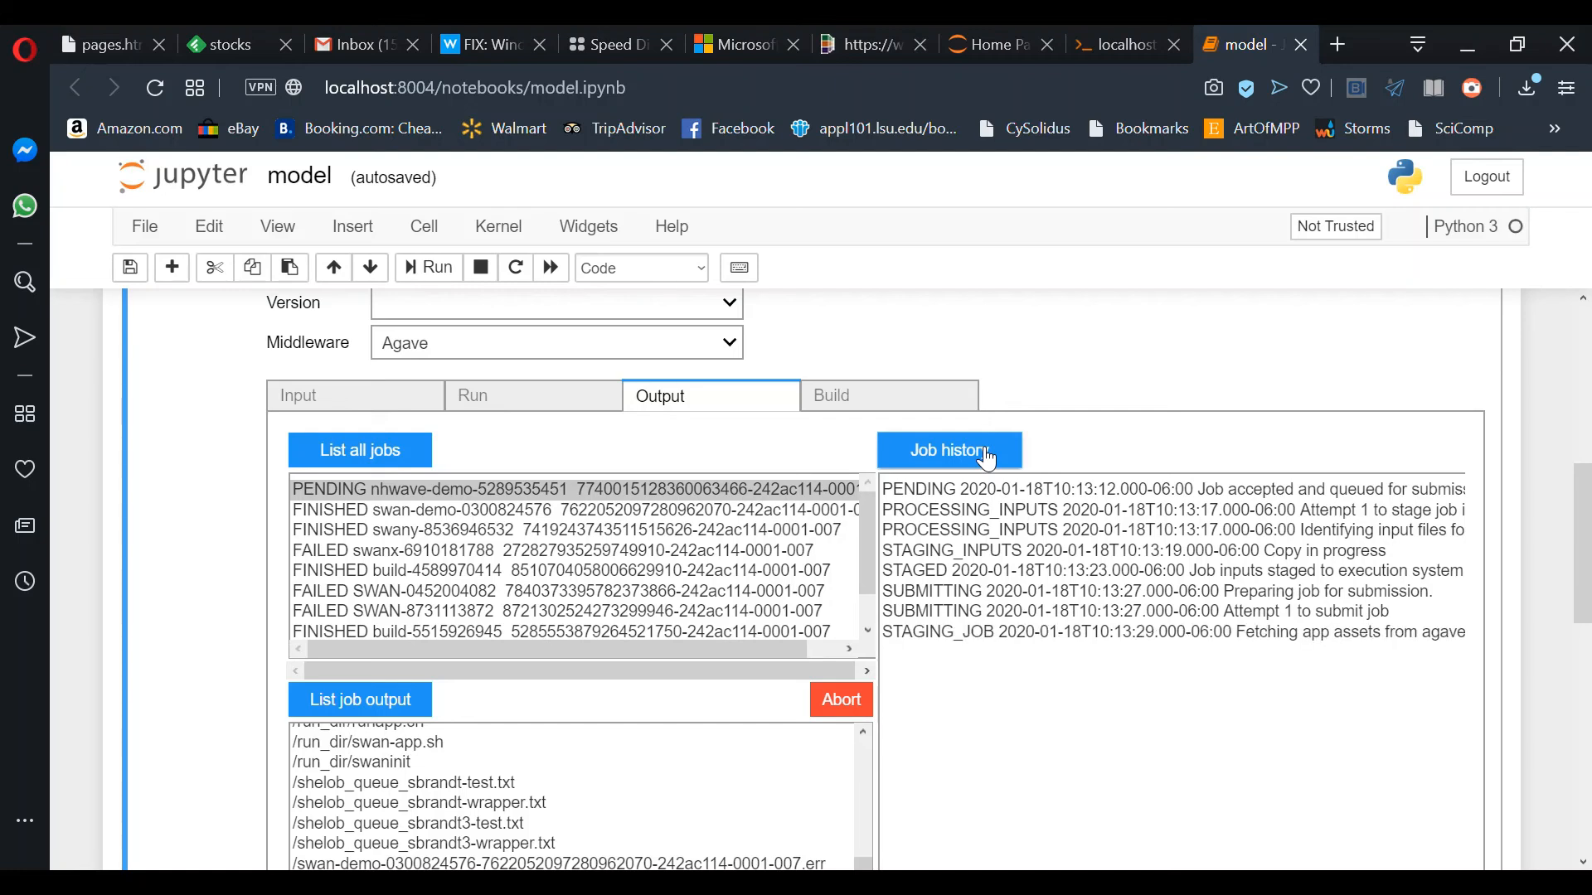
pyautogui.click(987, 458)
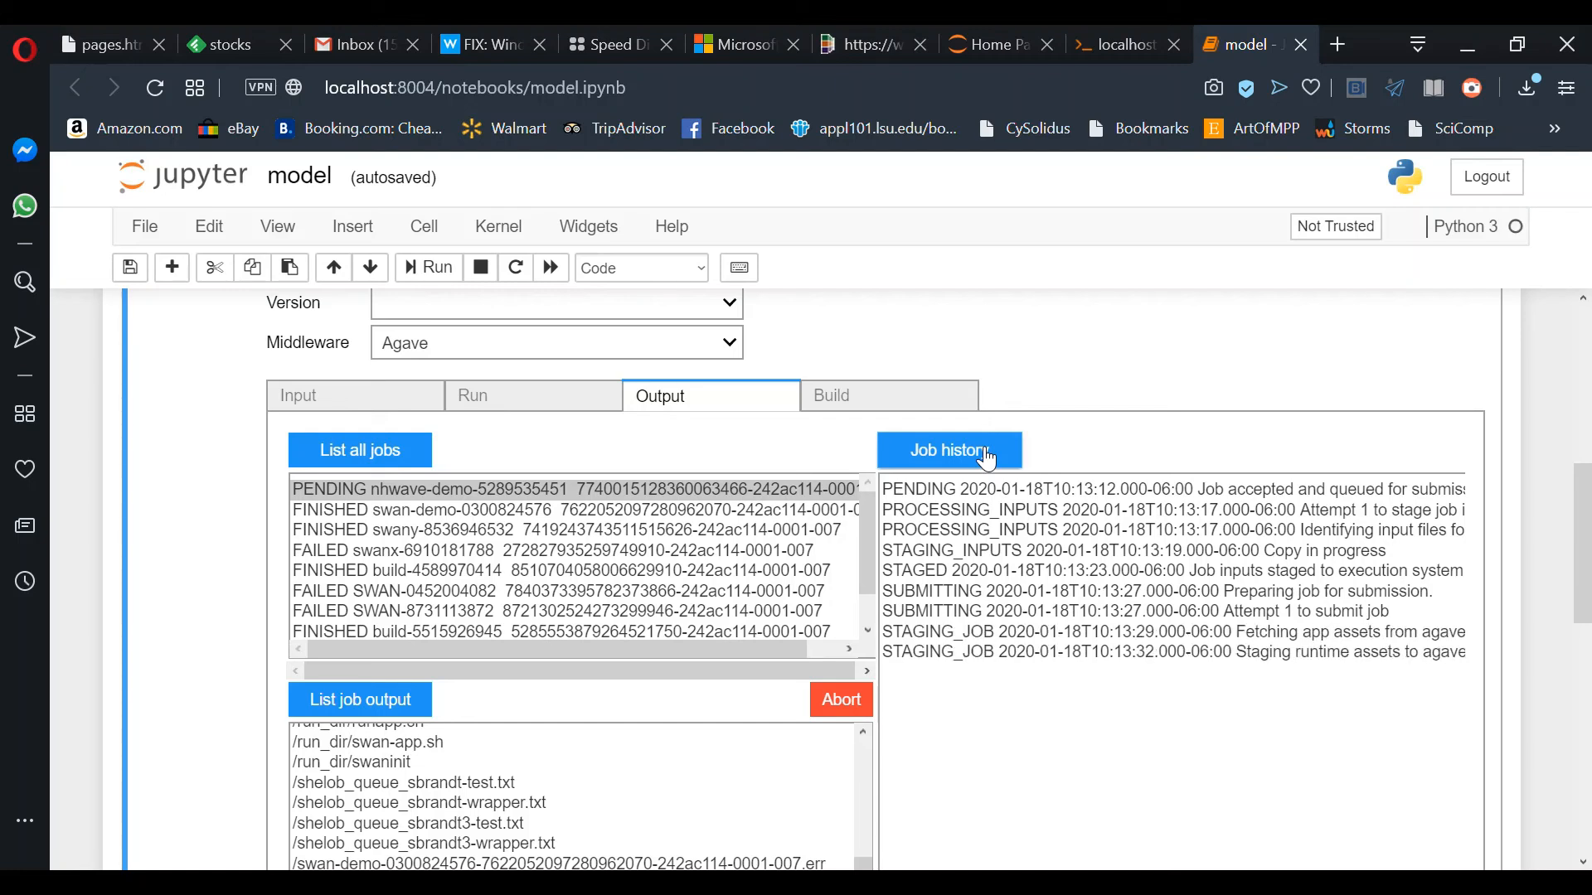
pyautogui.click(986, 458)
pyautogui.click(979, 457)
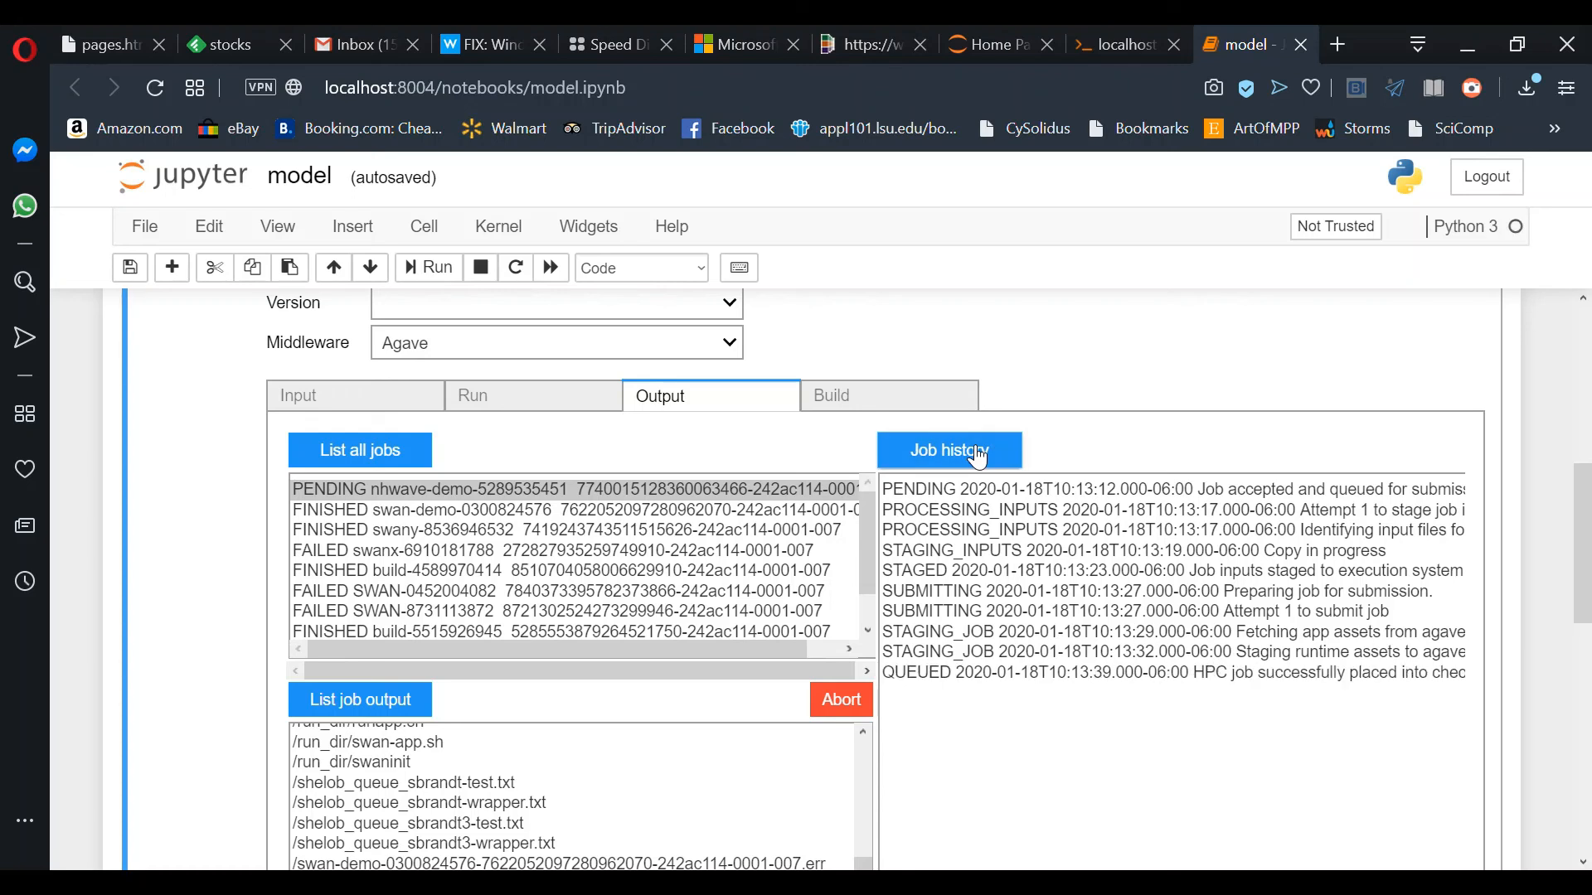
pyautogui.click(979, 457)
# Step: Refresh the job list until nhwave-demo shows FINISHED, then list its output files
pyautogui.click(415, 461)
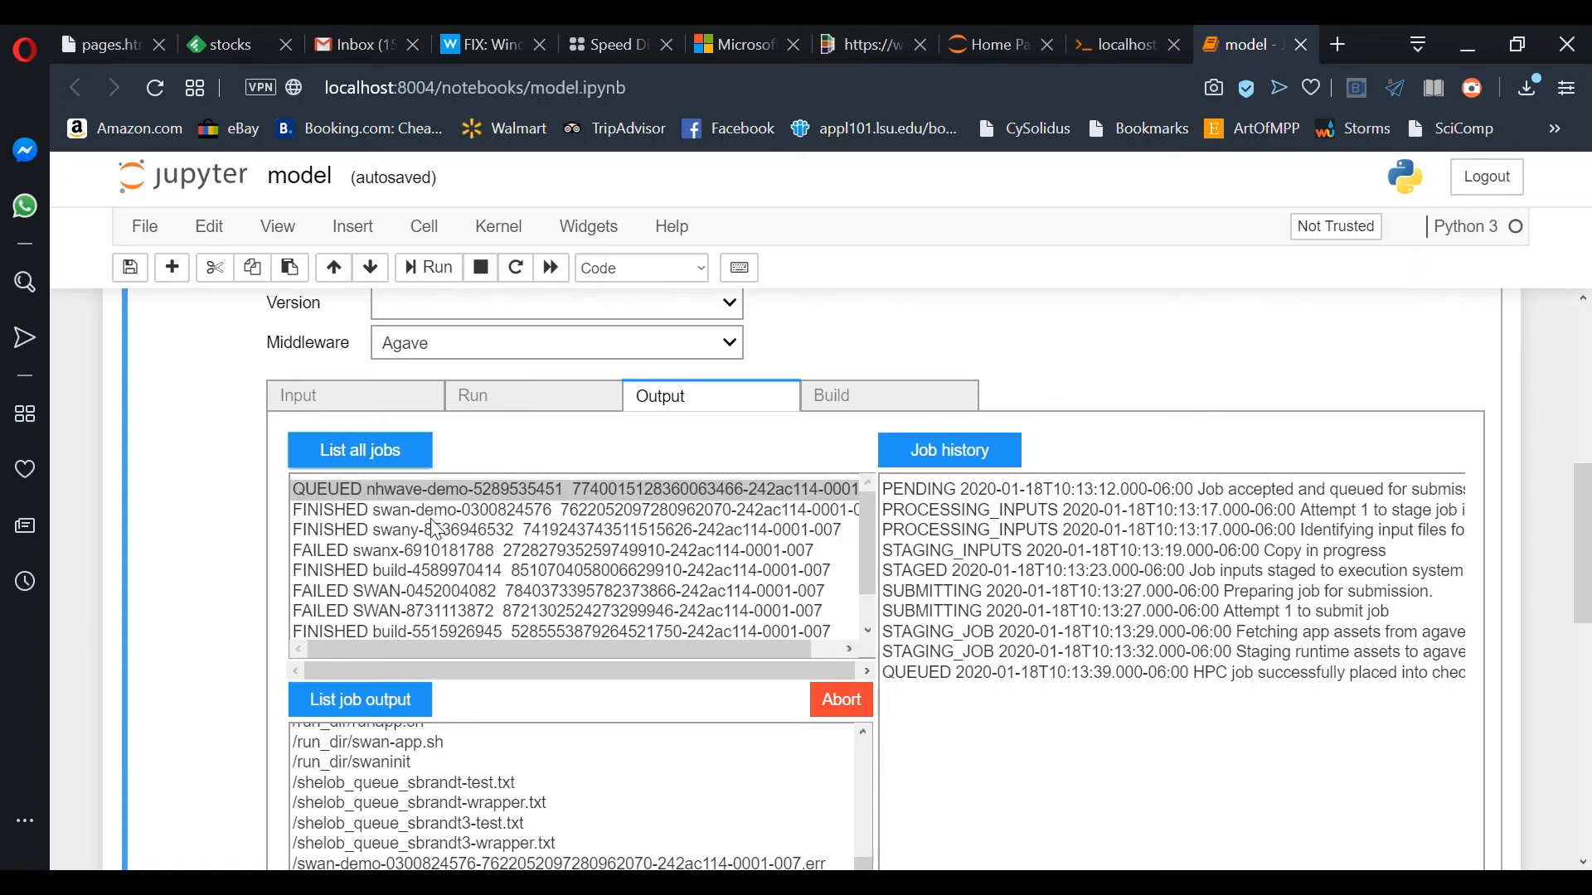
pyautogui.click(377, 457)
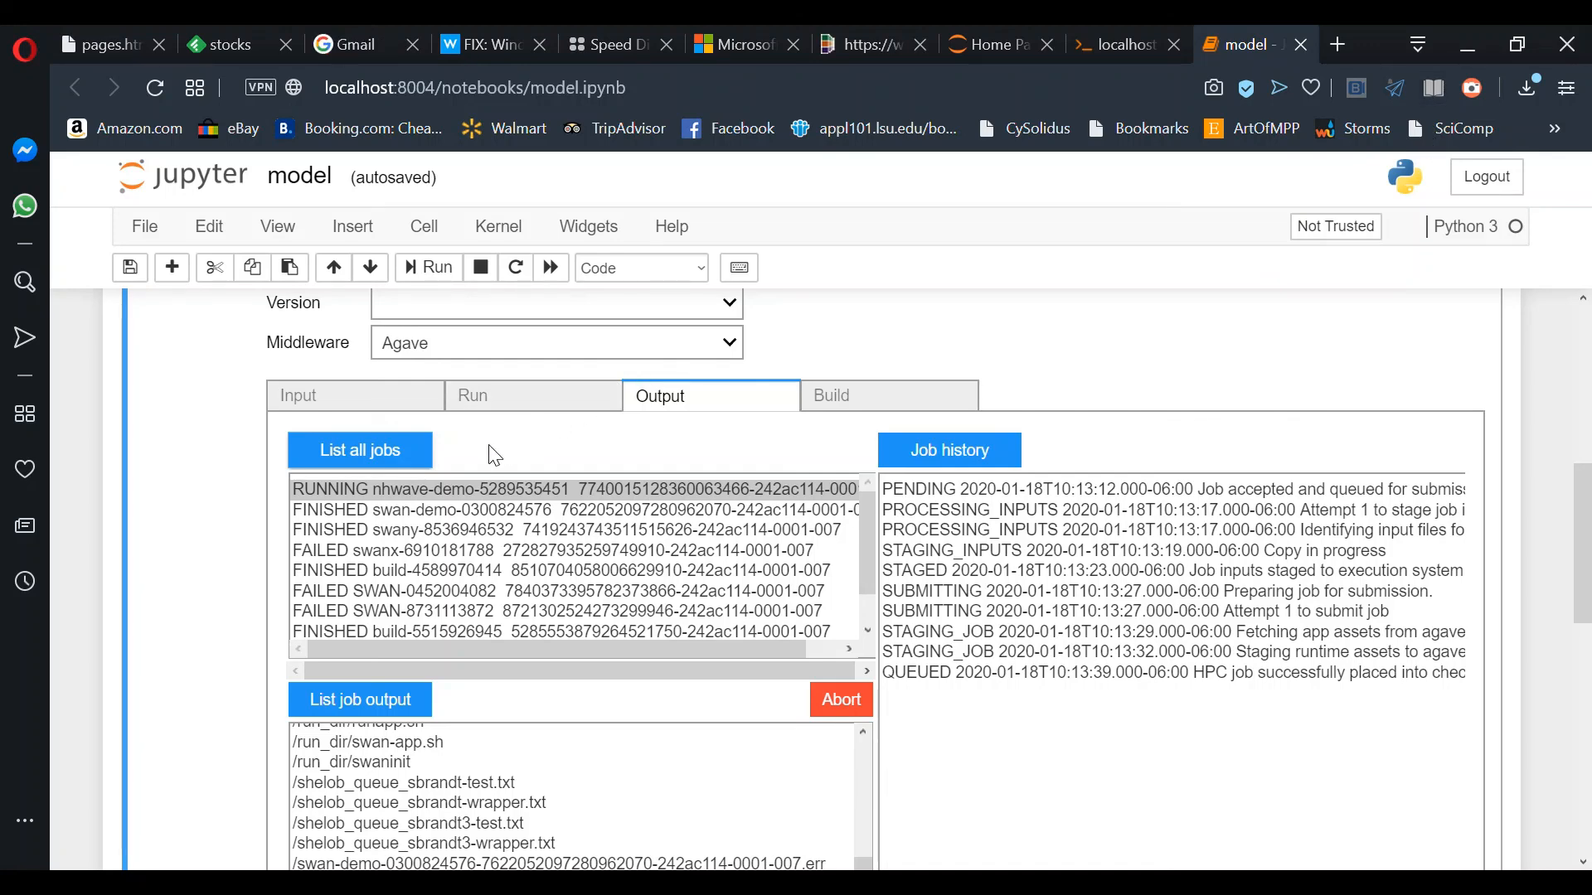
pyautogui.click(396, 466)
pyautogui.click(390, 714)
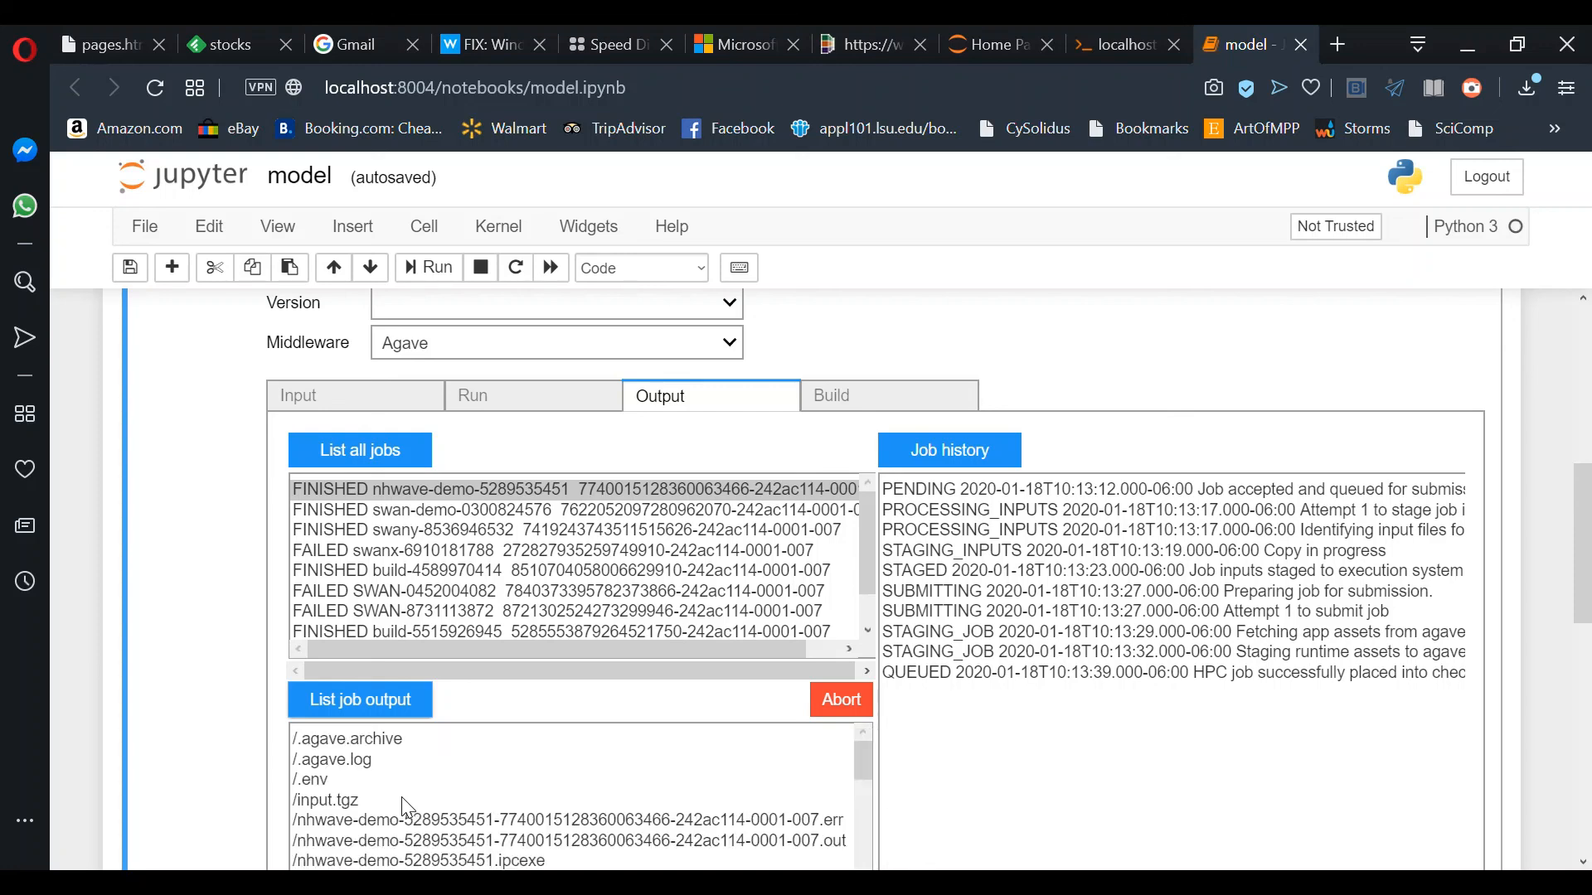
# Step: Select the nhwave-demo .out file in the output list and download it
pyautogui.scroll(-2, 401, 798)
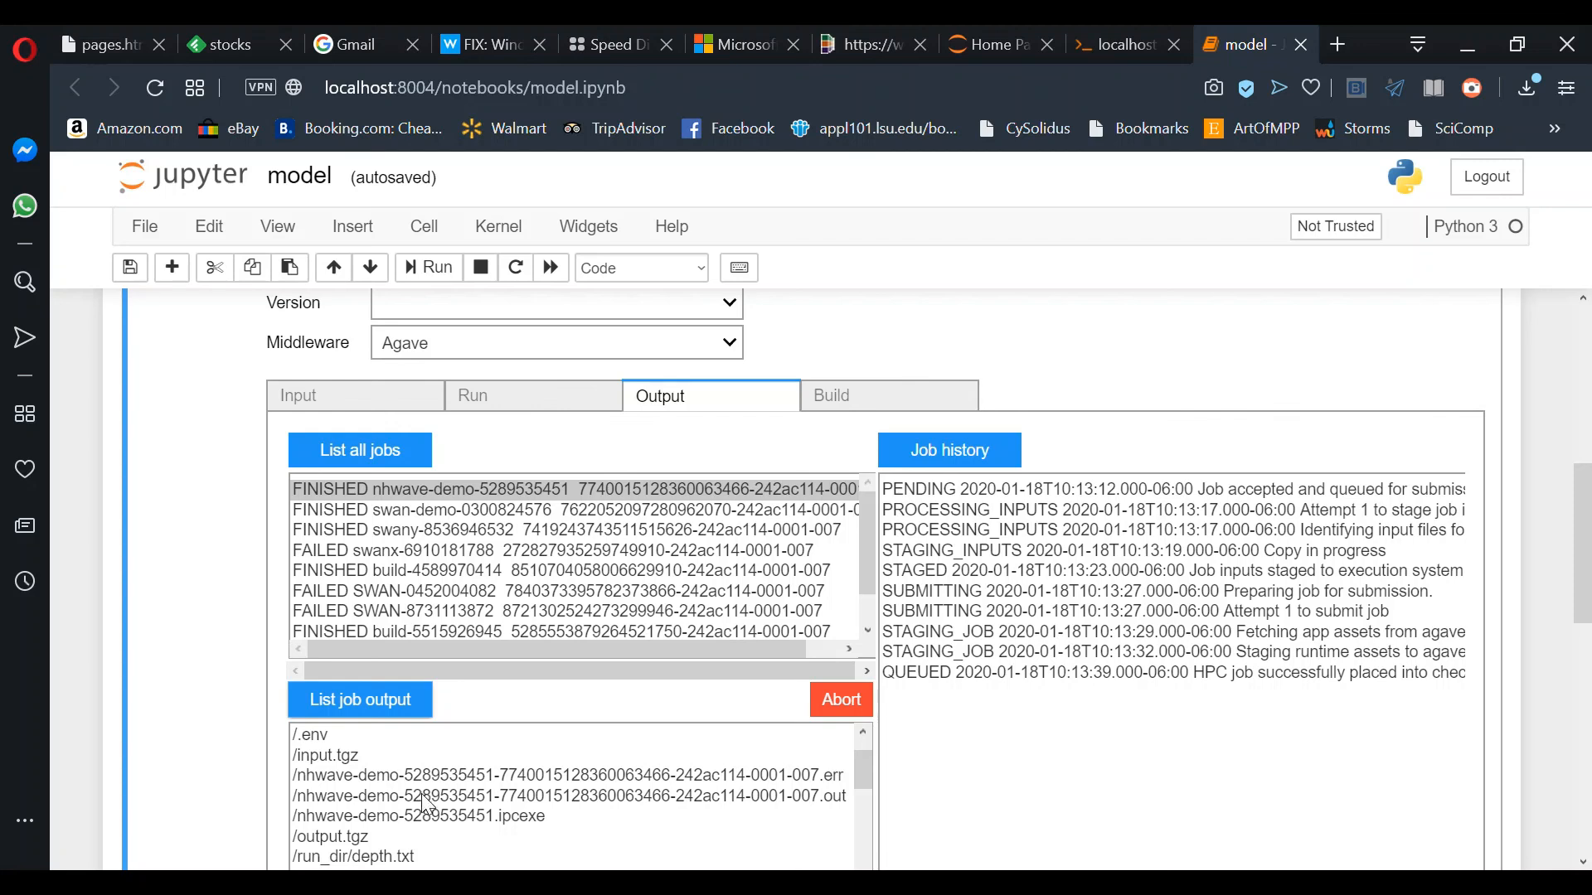
pyautogui.click(421, 796)
pyautogui.scroll(-4, 425, 805)
pyautogui.scroll(3, 425, 804)
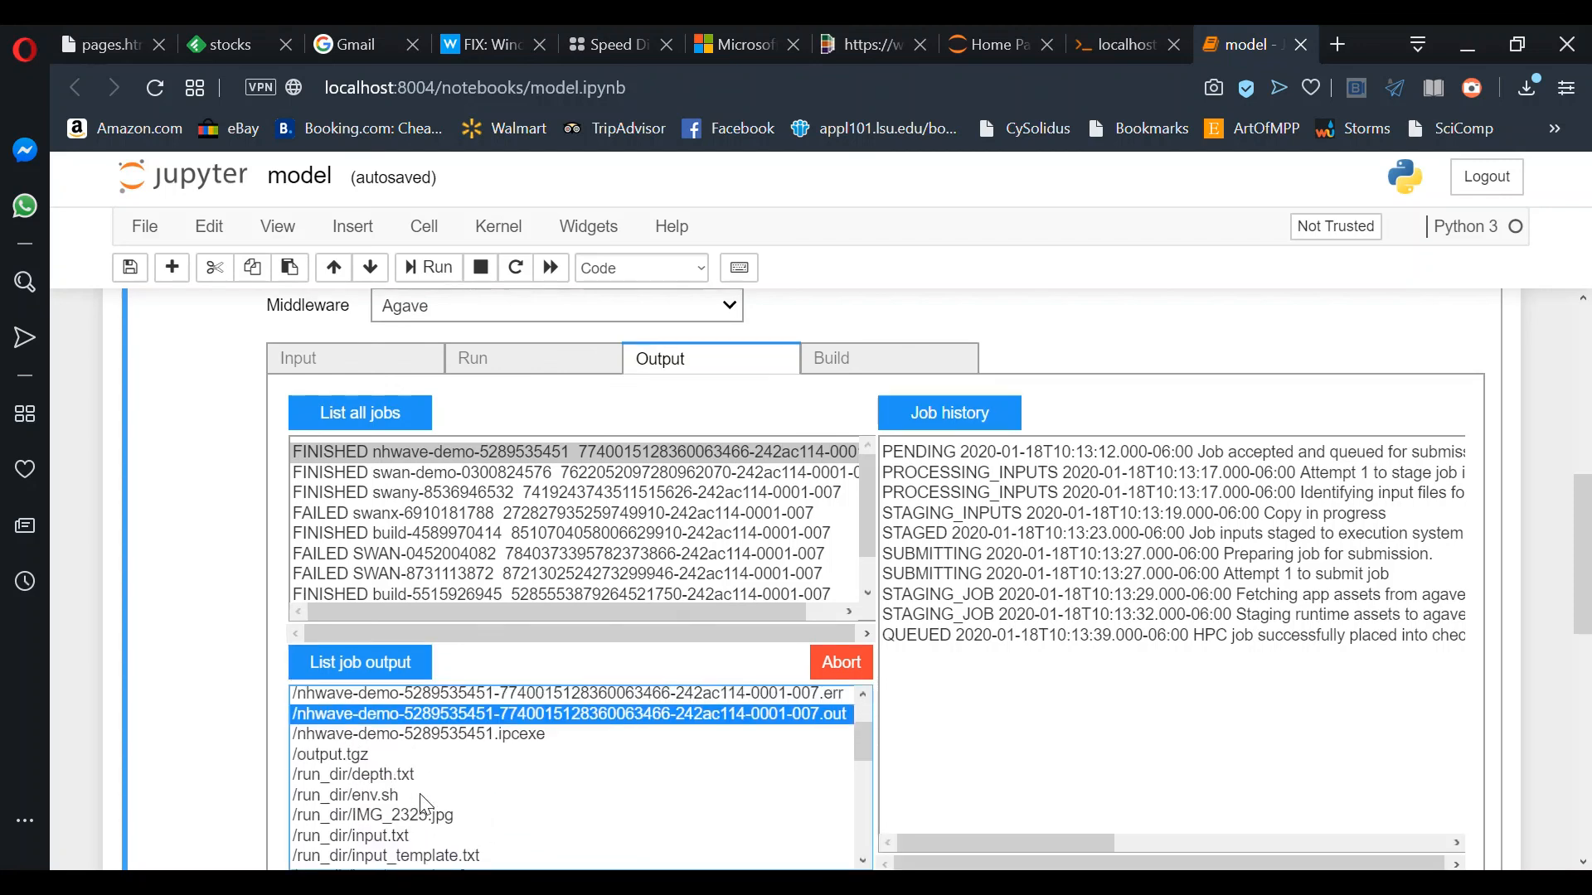
pyautogui.scroll(-2, 208, 802)
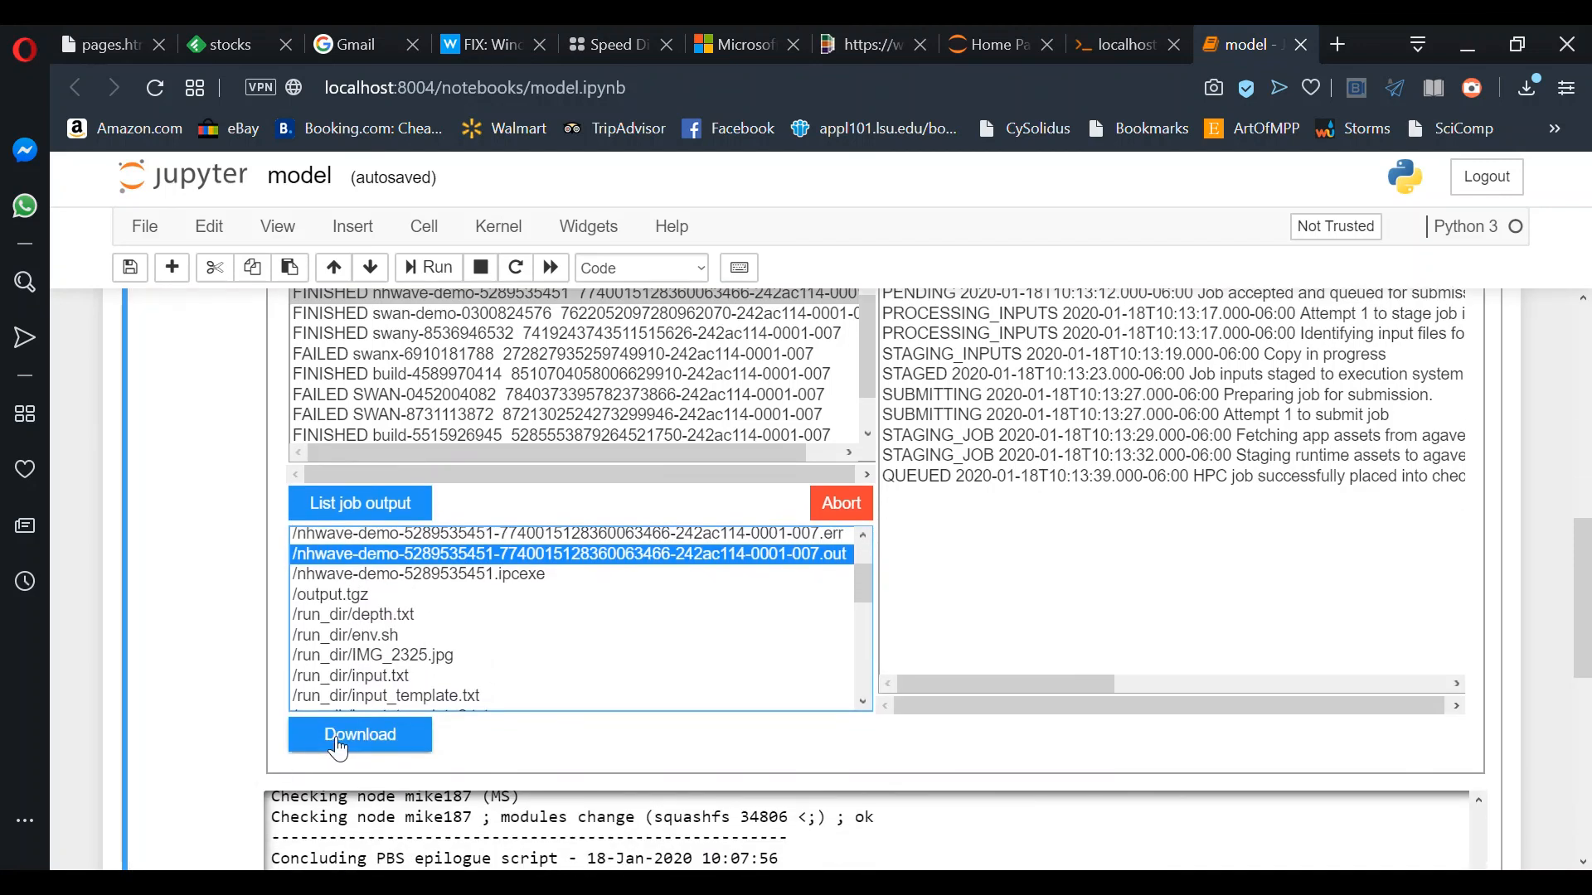
pyautogui.click(340, 746)
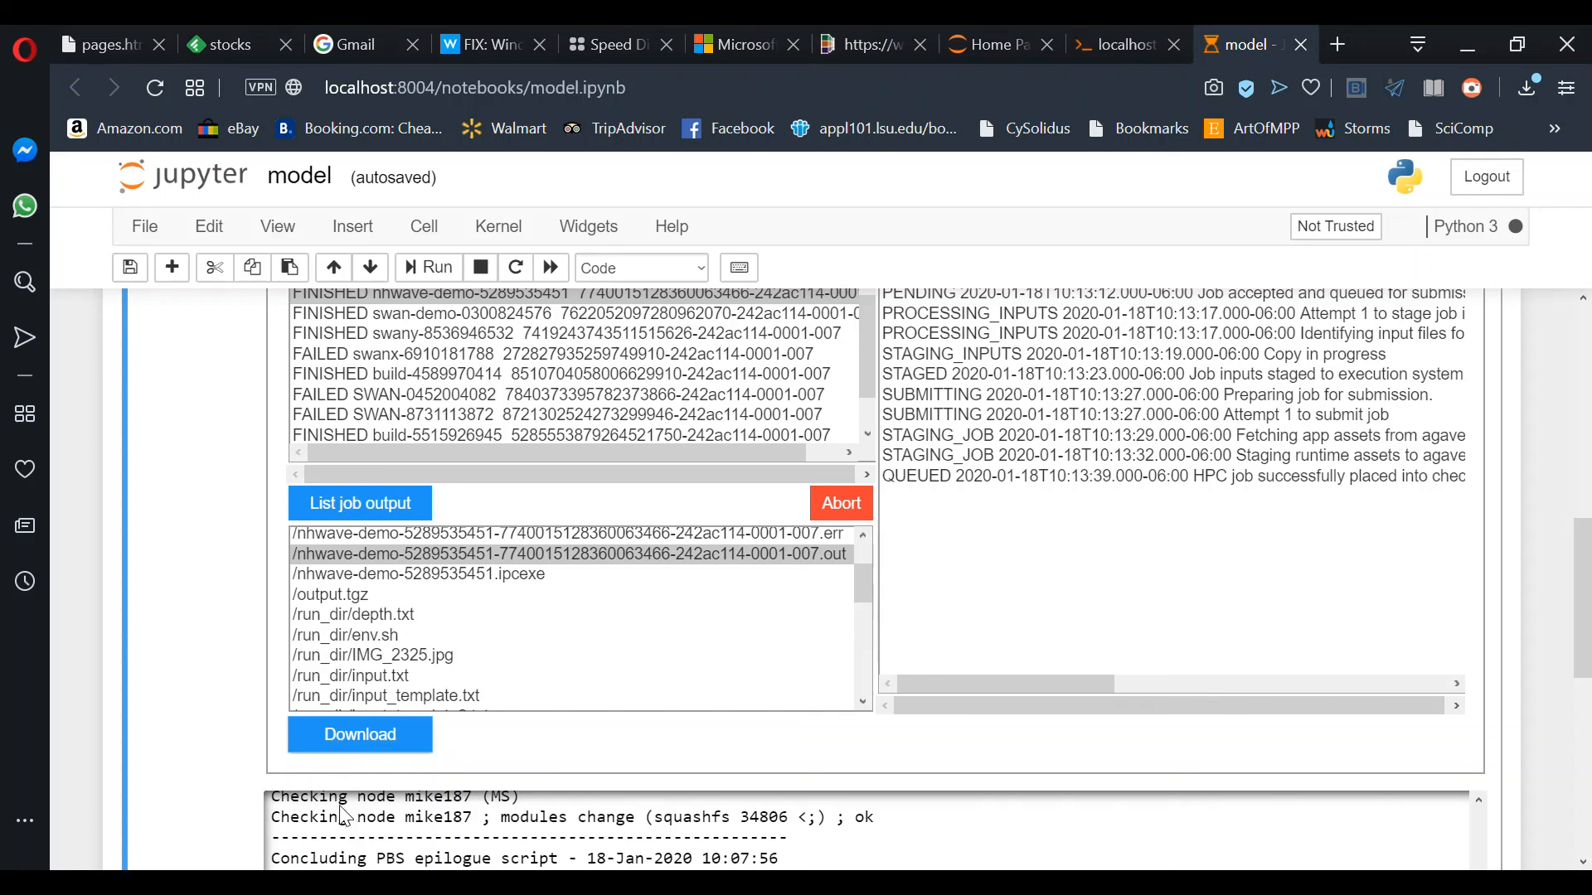
# Step: Scroll through the log confirming Normal Termination after 263.65 seconds with exit status 0
pyautogui.scroll(-5, 327, 833)
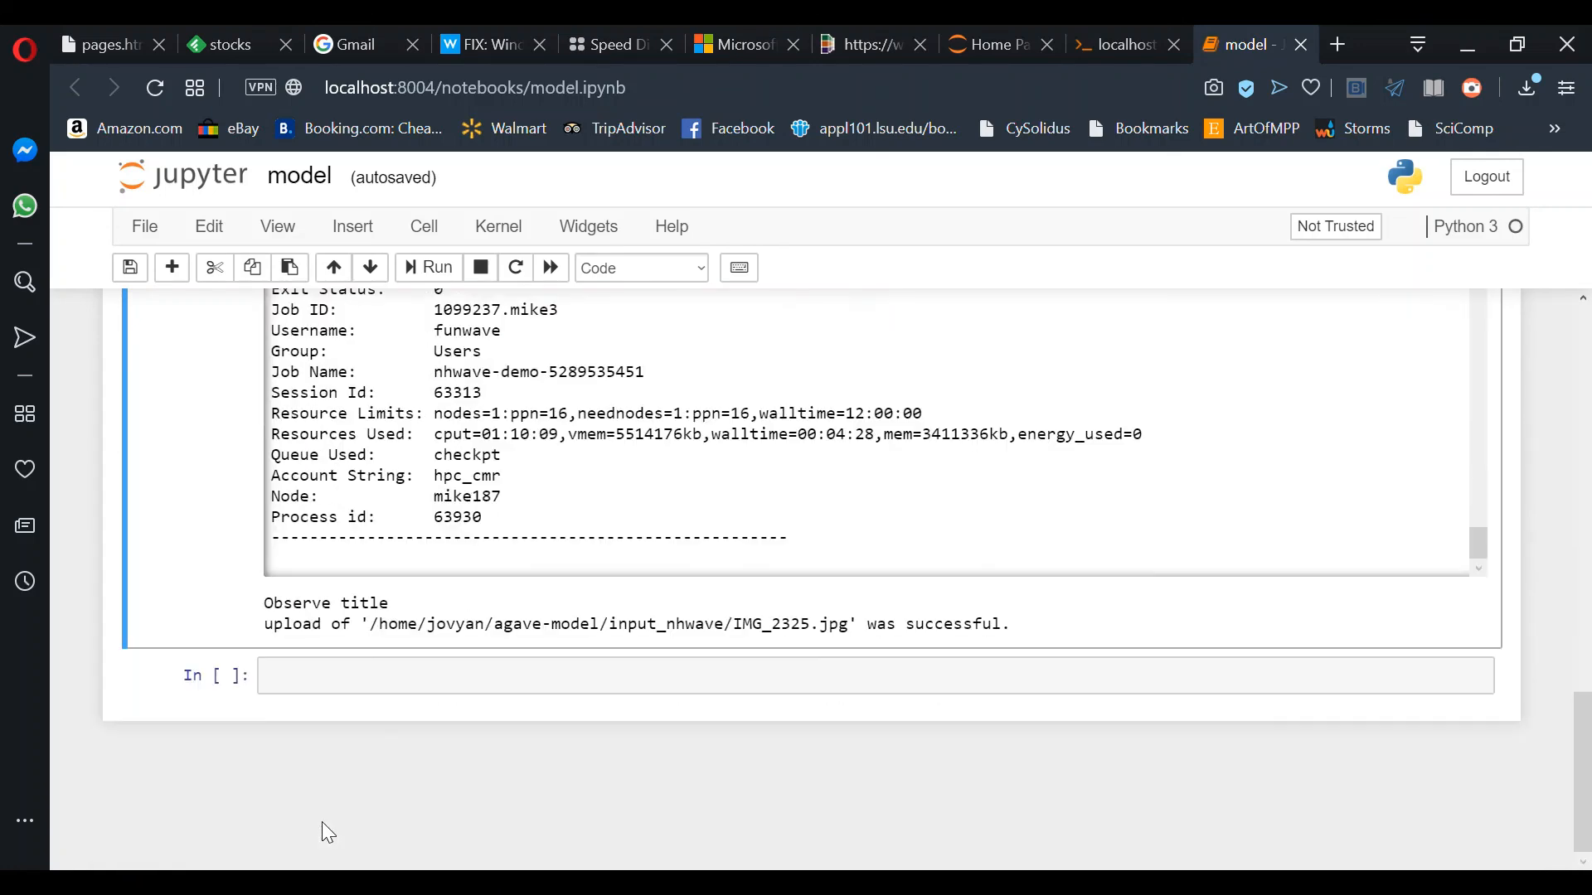
pyautogui.scroll(3, 592, 440)
pyautogui.scroll(5, 591, 439)
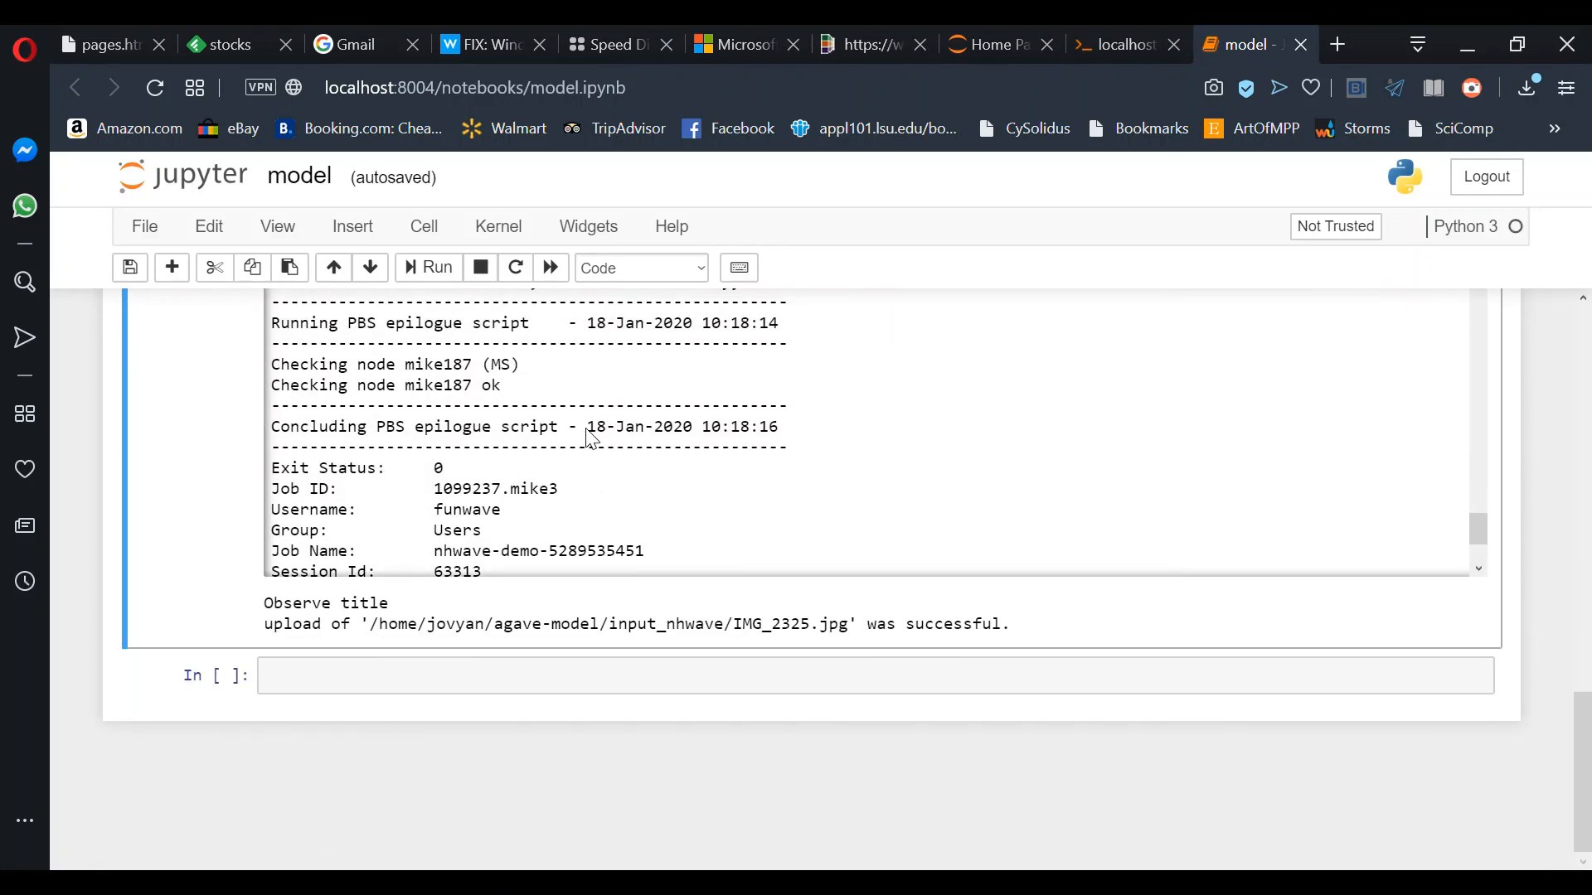
pyautogui.scroll(1, 591, 439)
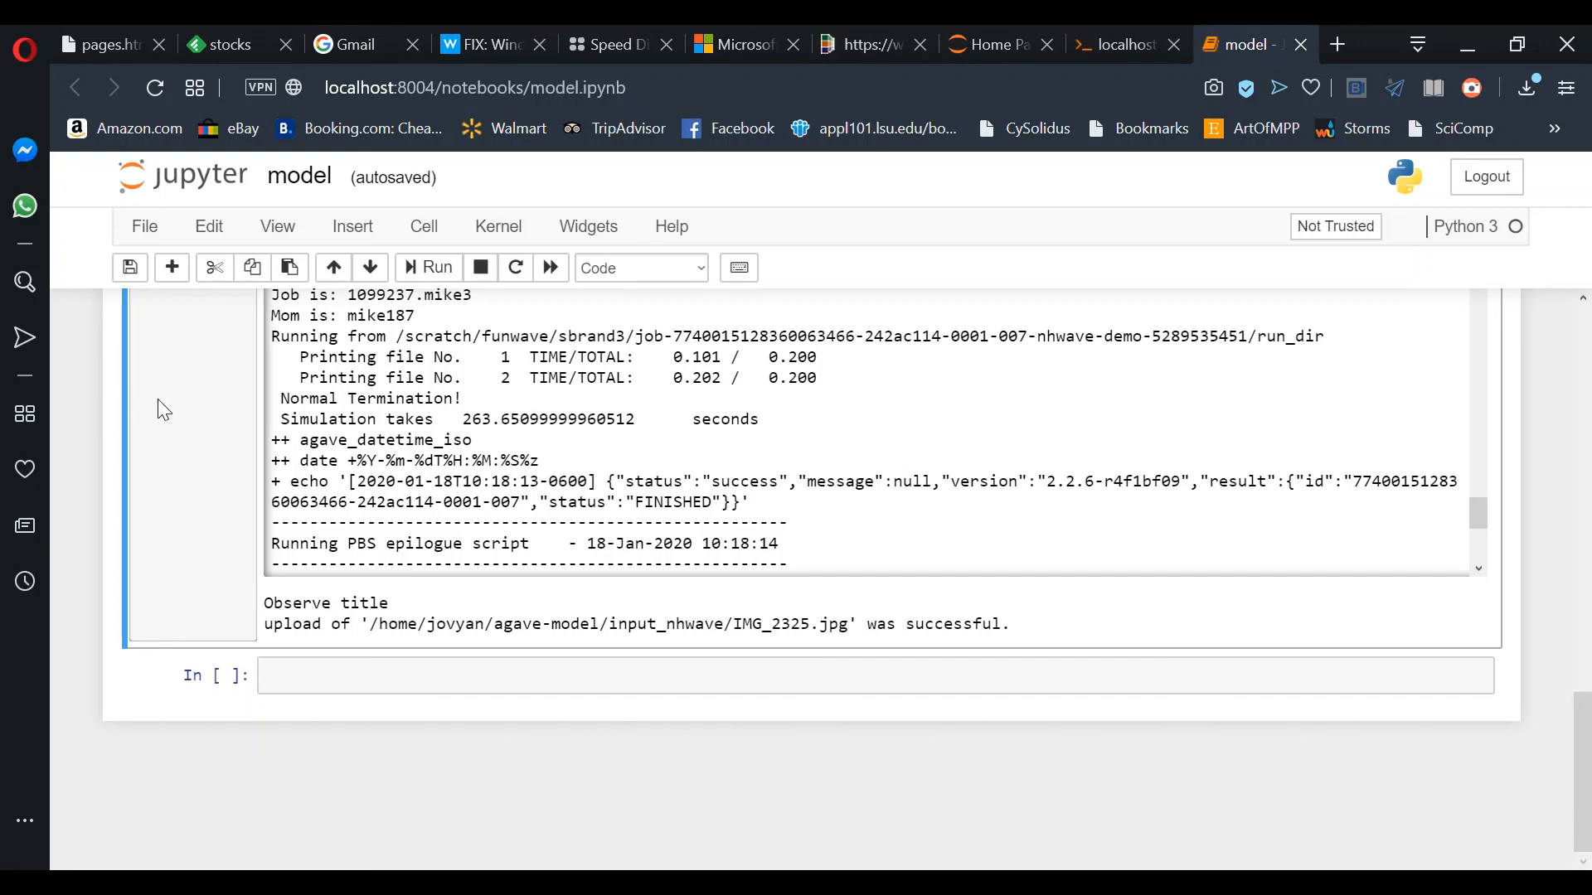
pyautogui.scroll(10, 99, 398)
pyautogui.scroll(3, 98, 395)
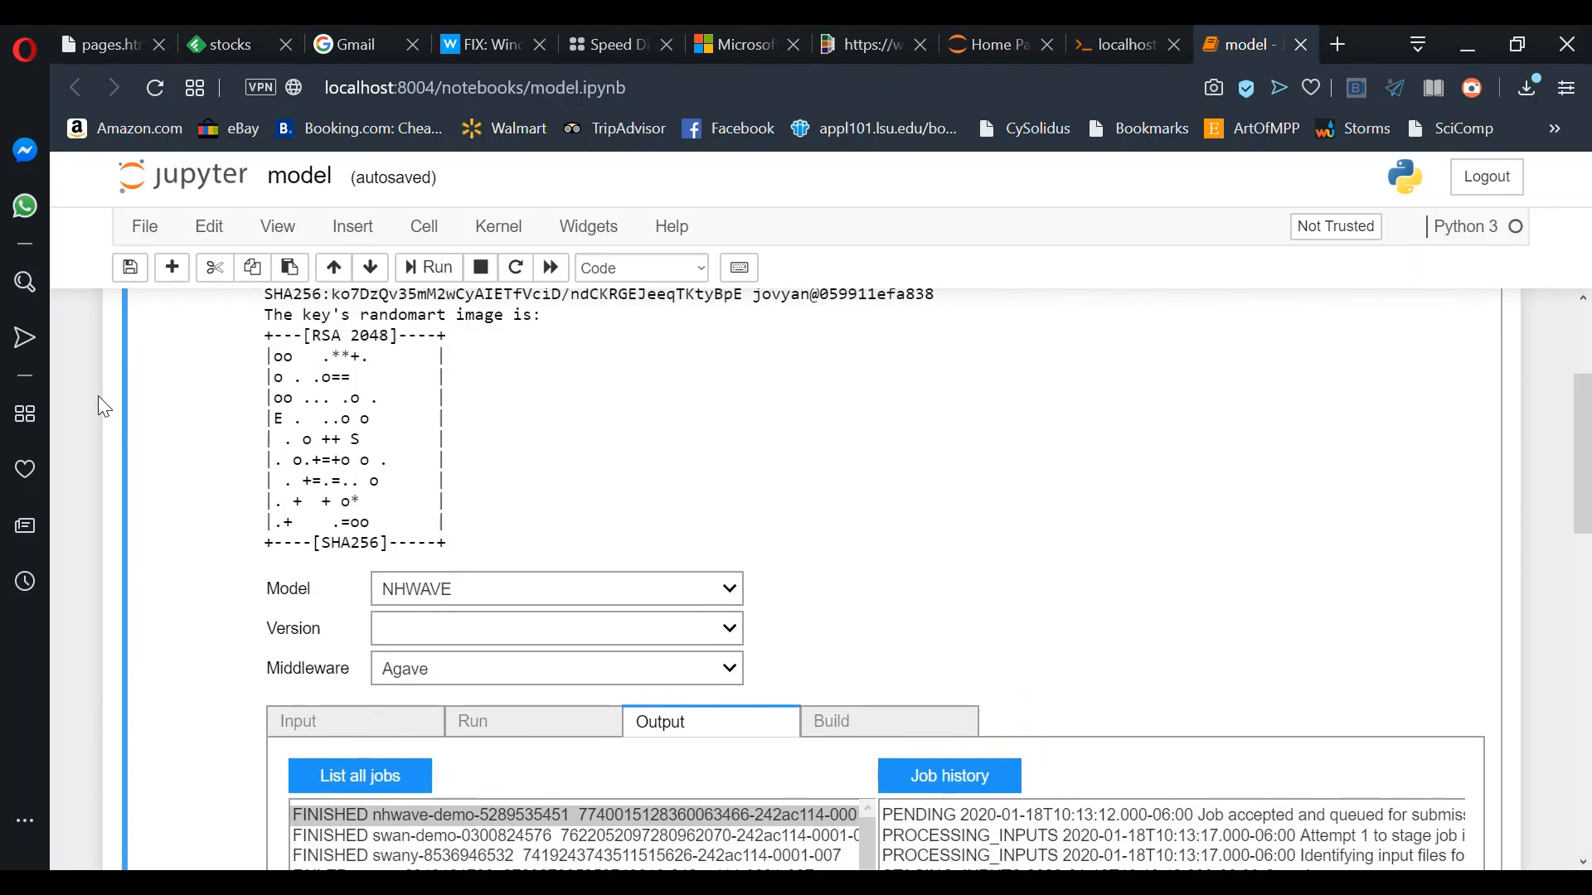
pyautogui.scroll(-2, 98, 395)
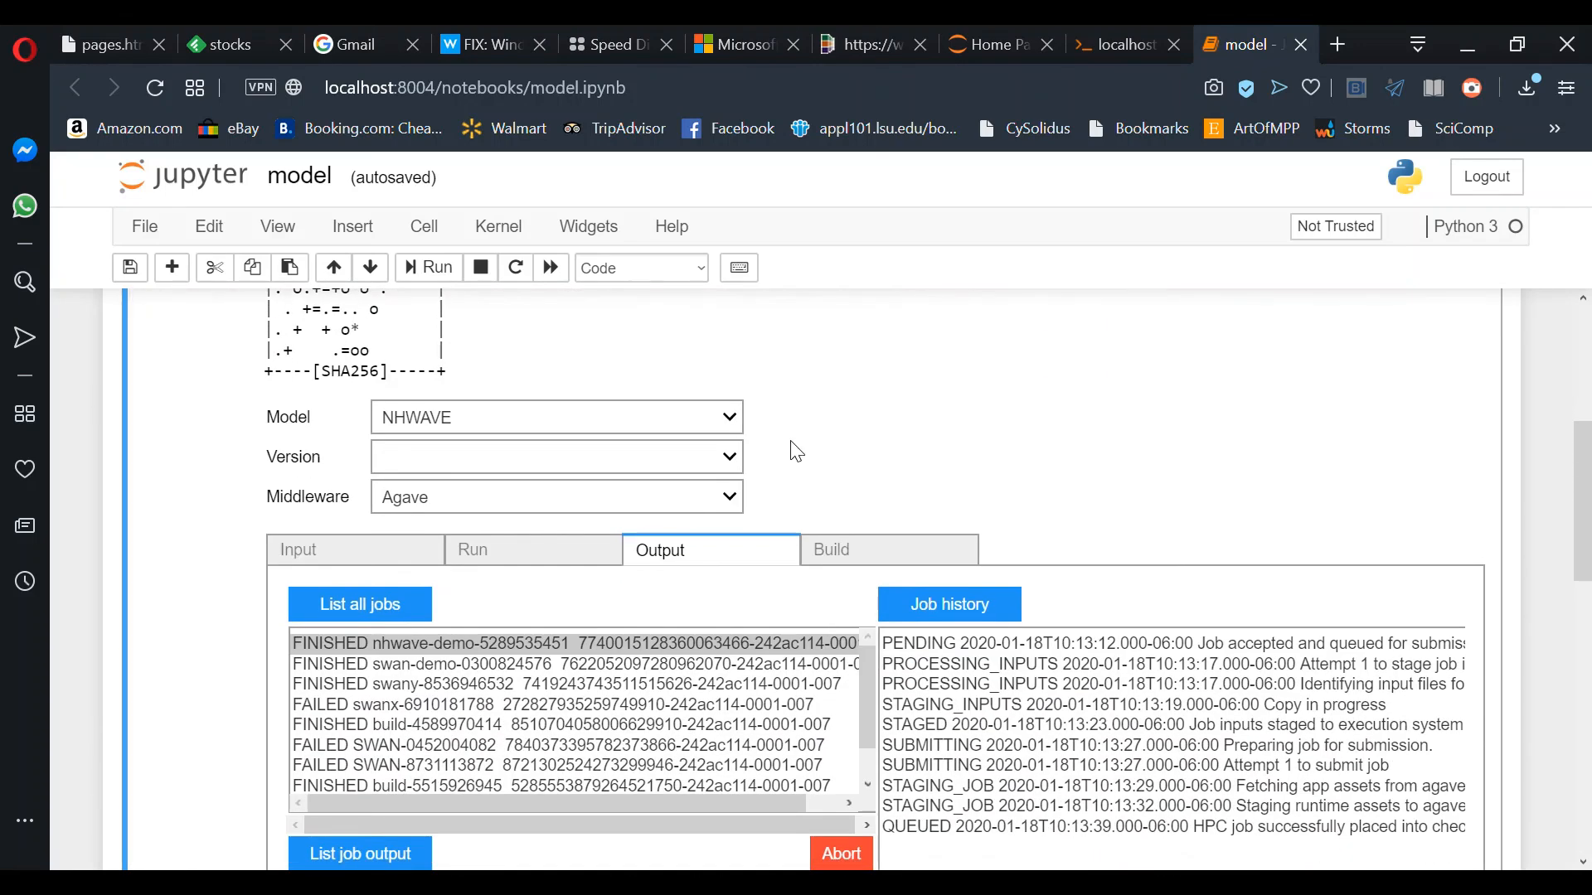
# Step: Show the Build tab, toggling SWAN back to NHWAVE to view its 2019-08-21 build settings
pyautogui.click(870, 556)
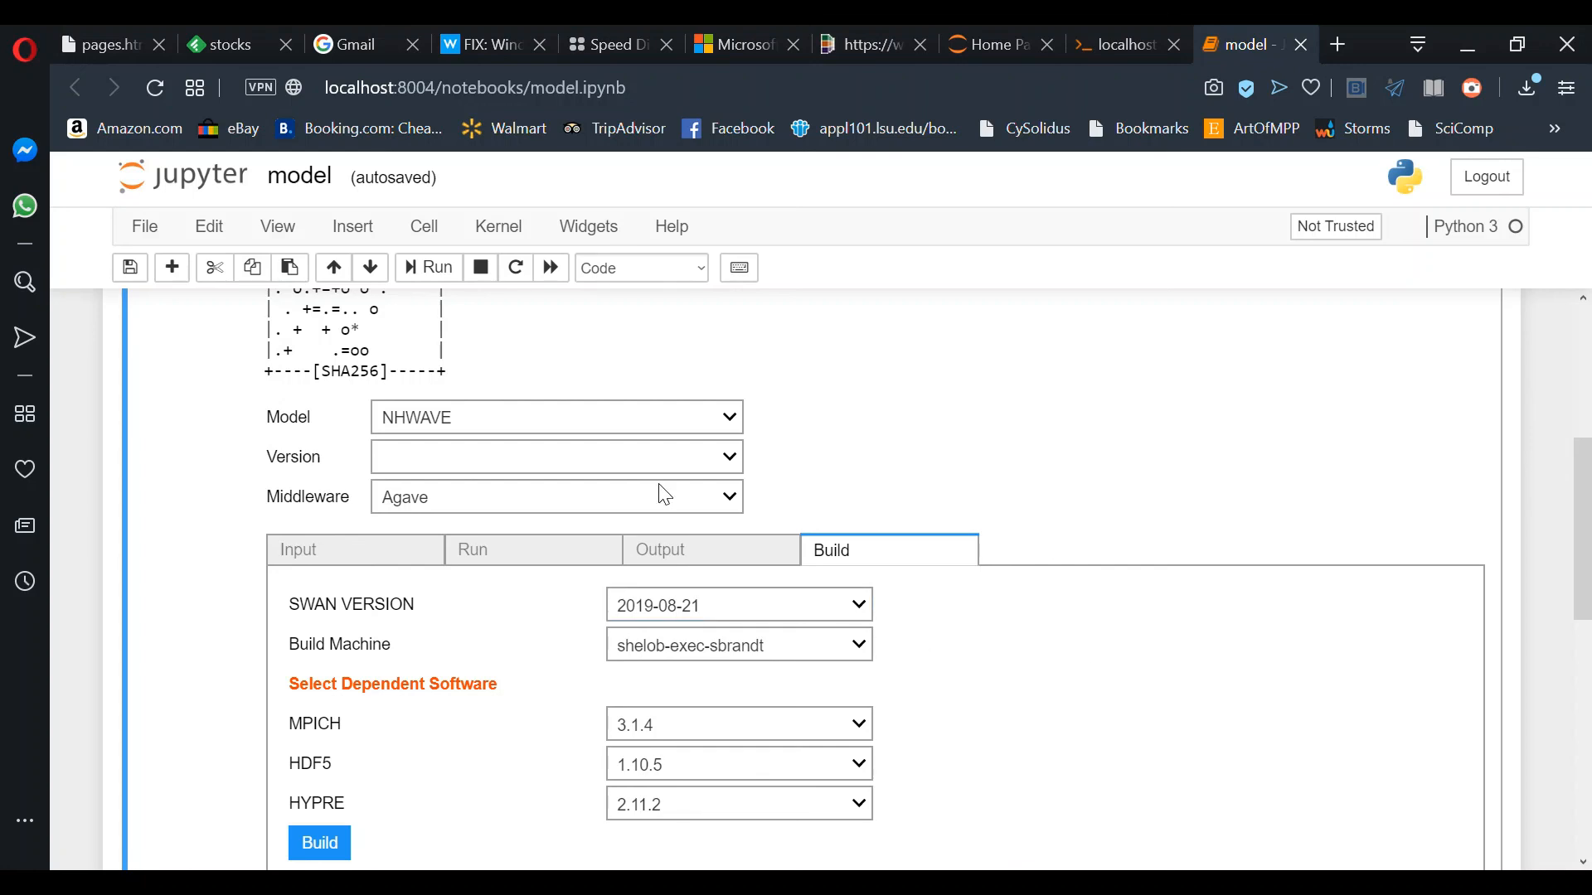
pyautogui.click(605, 459)
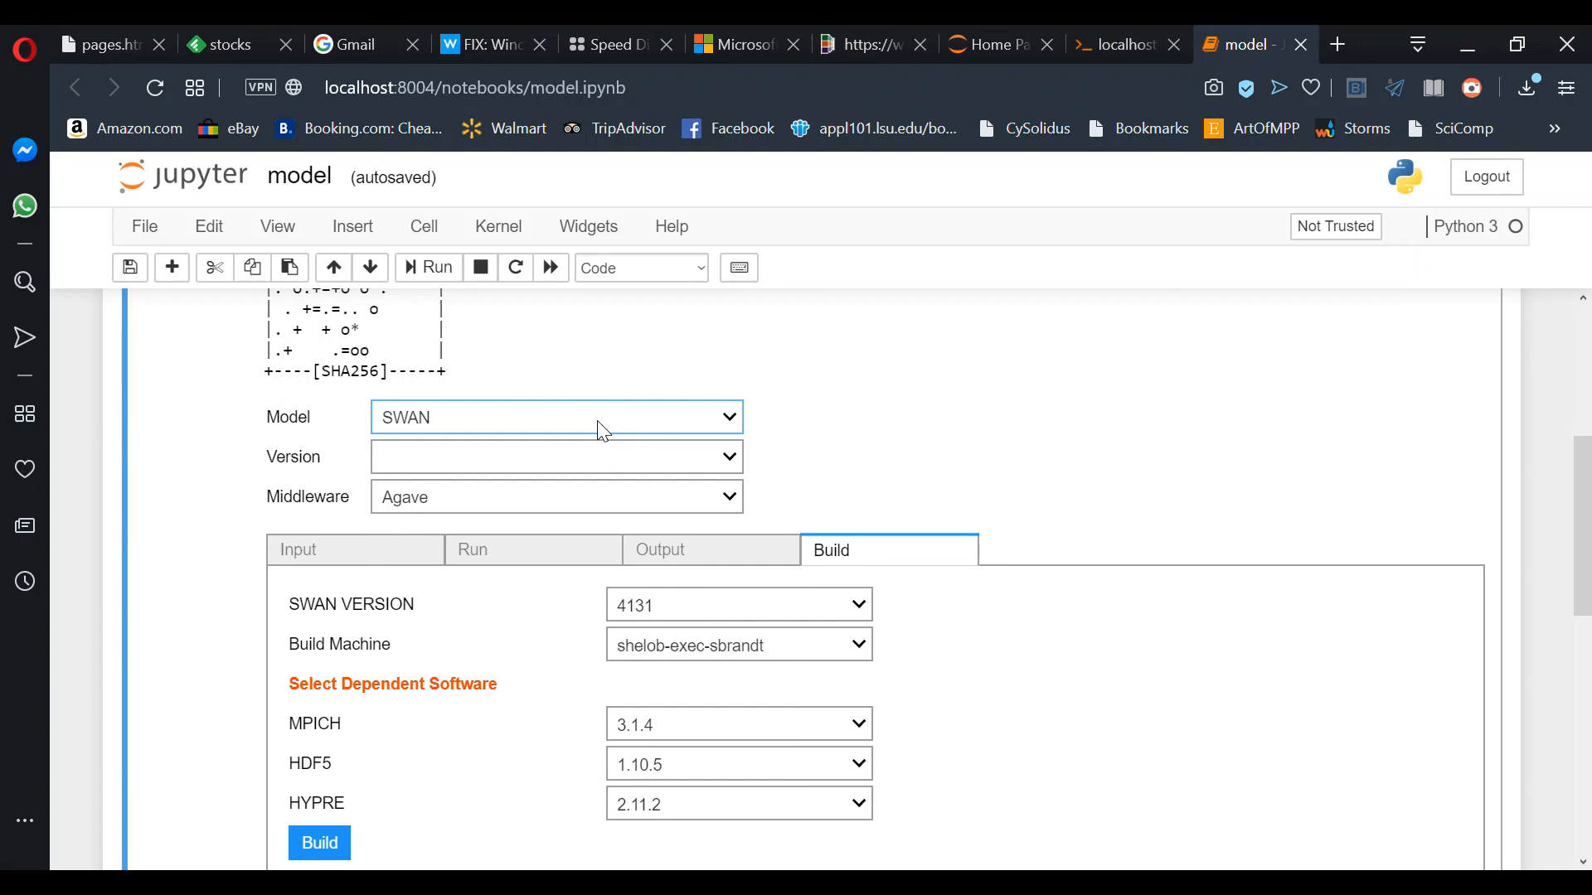
pyautogui.press('Up')
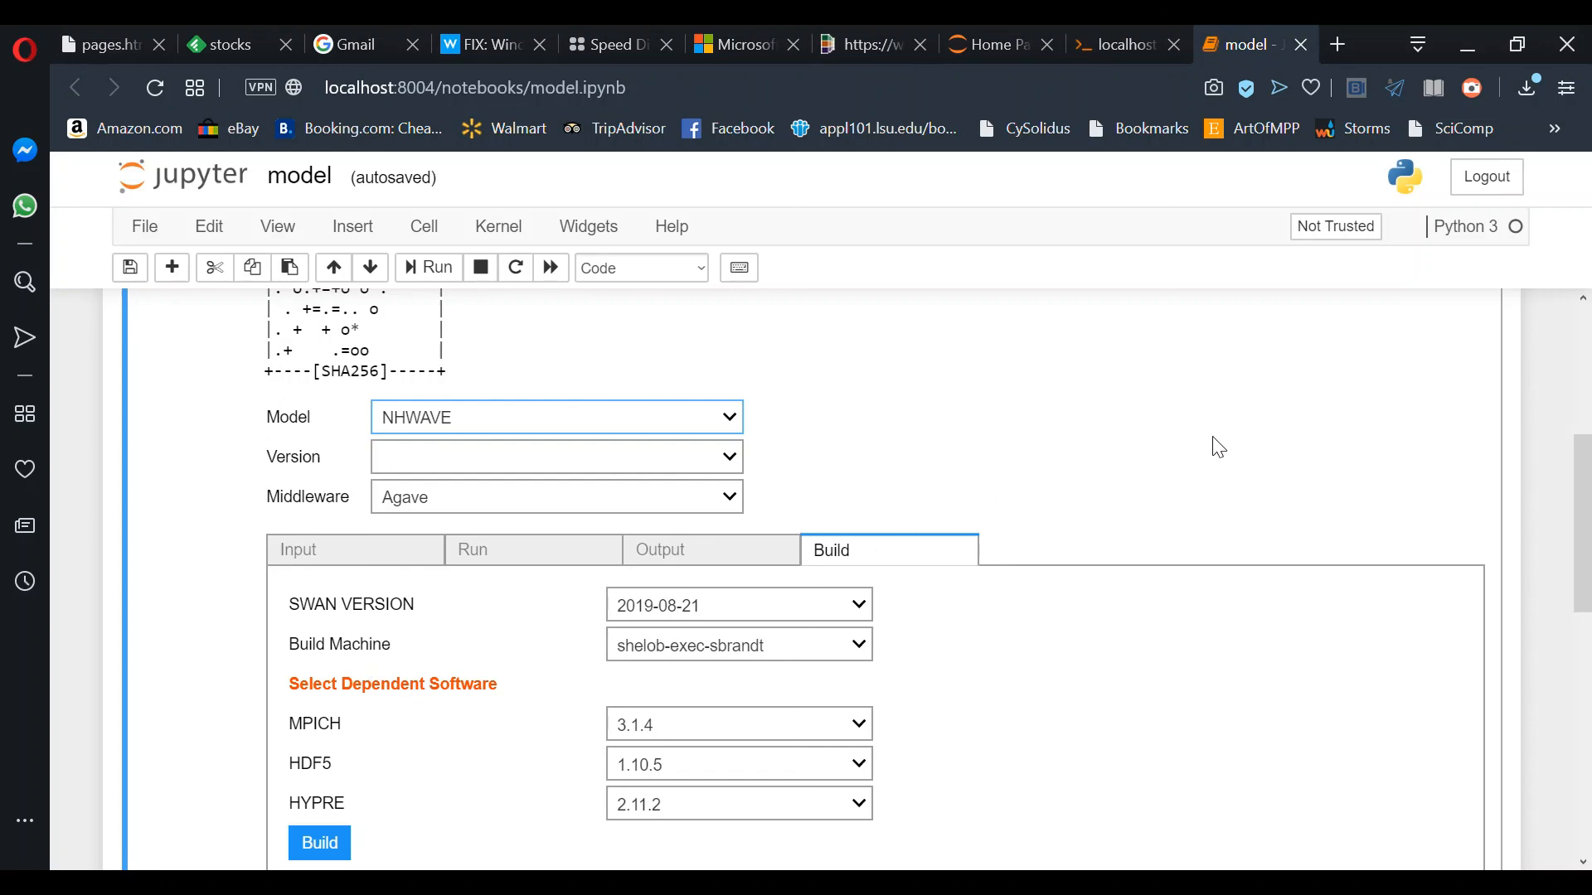
pyautogui.scroll(-1, 1124, 688)
pyautogui.scroll(-2, 1130, 699)
pyautogui.scroll(5, 1130, 698)
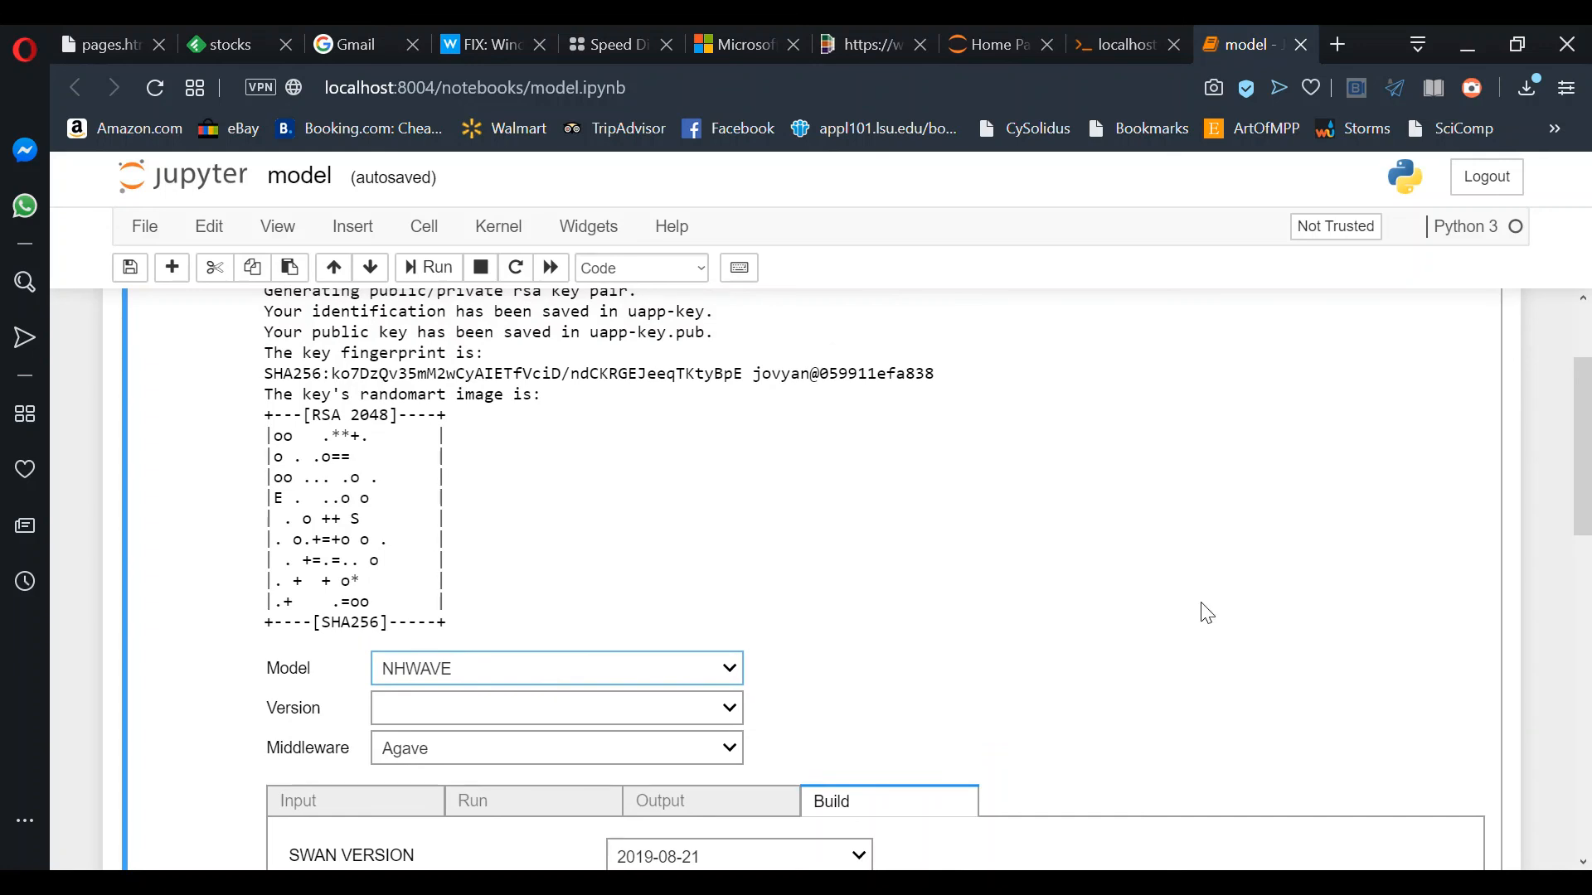
pyautogui.scroll(-1, 1217, 623)
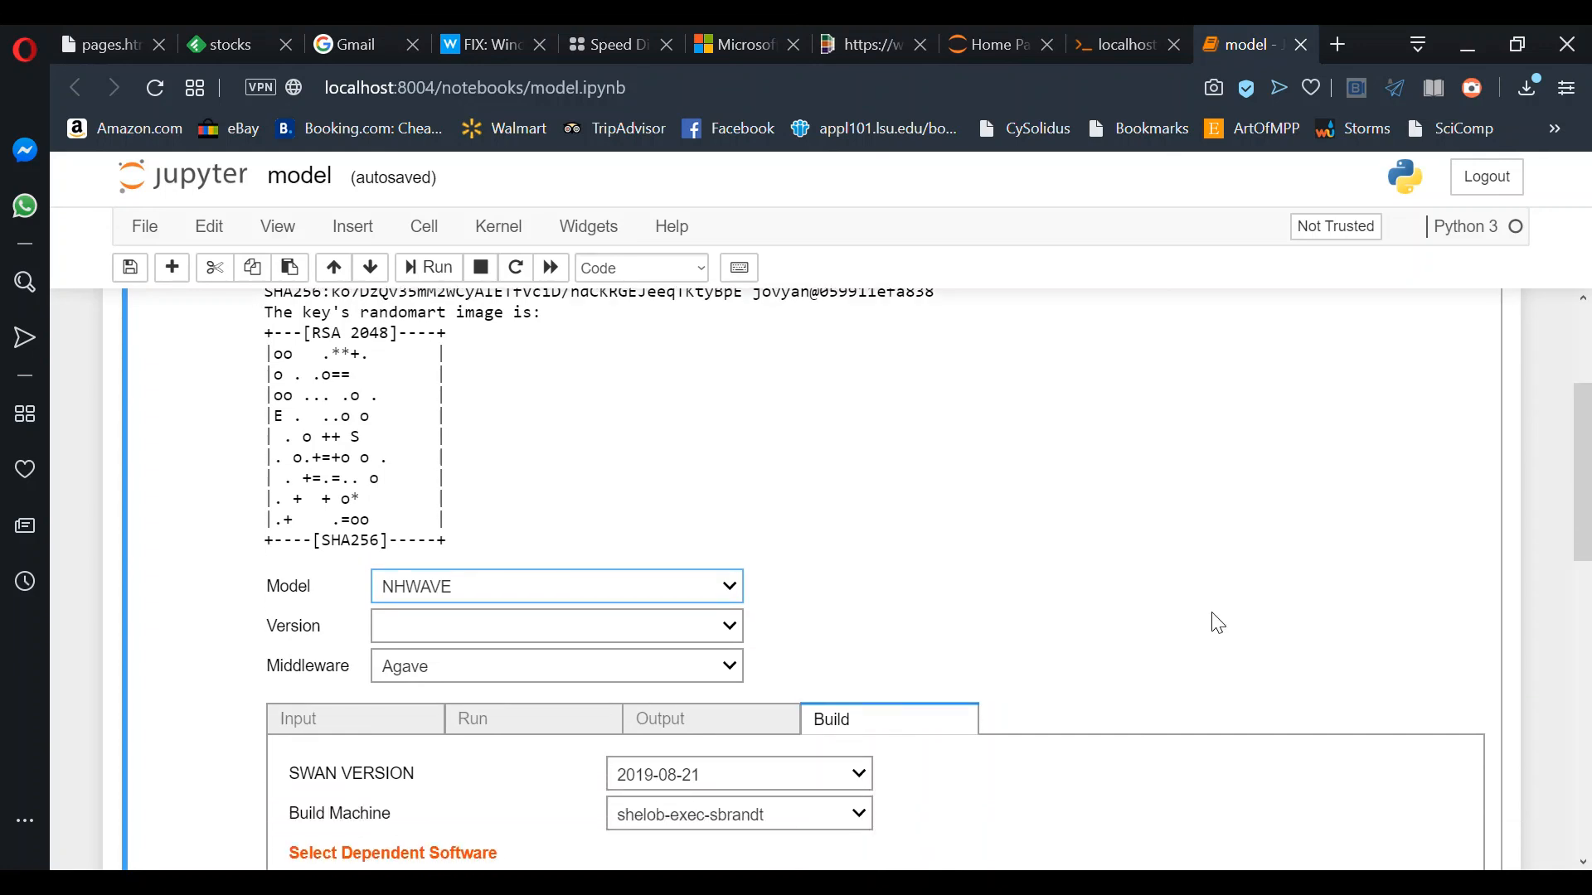